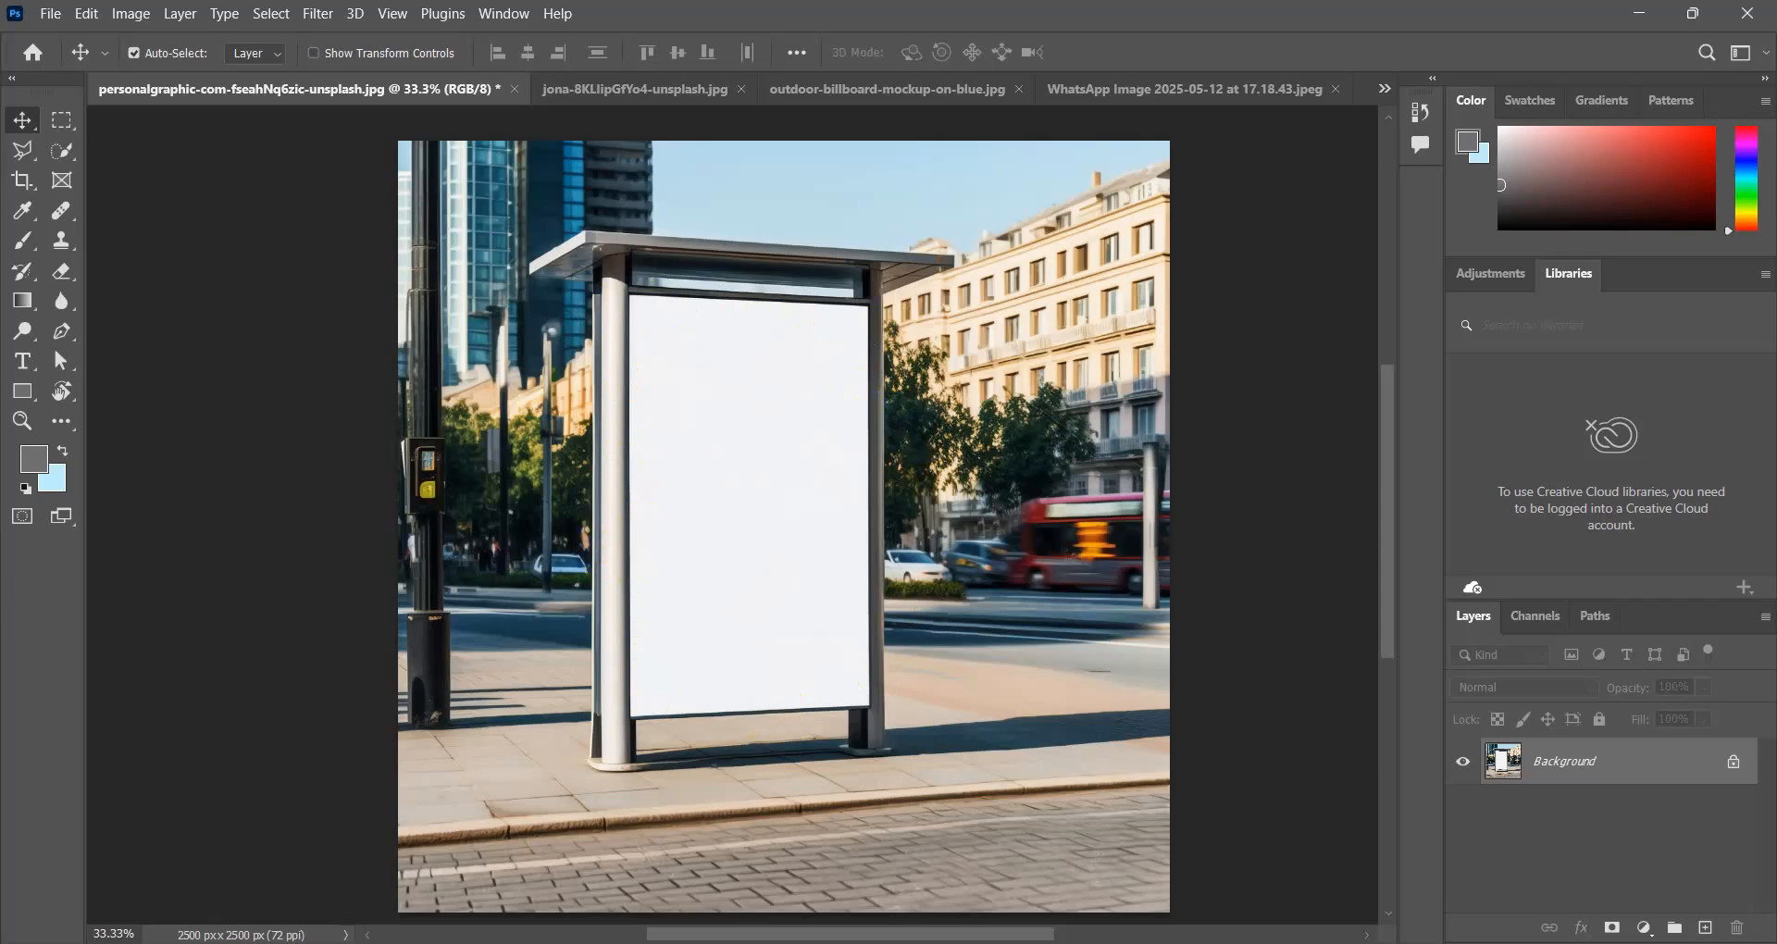
Duplicate the Background layer and hide the original Background layer.
{"action": "mouse_move", "coordinate": [1095, 943]}
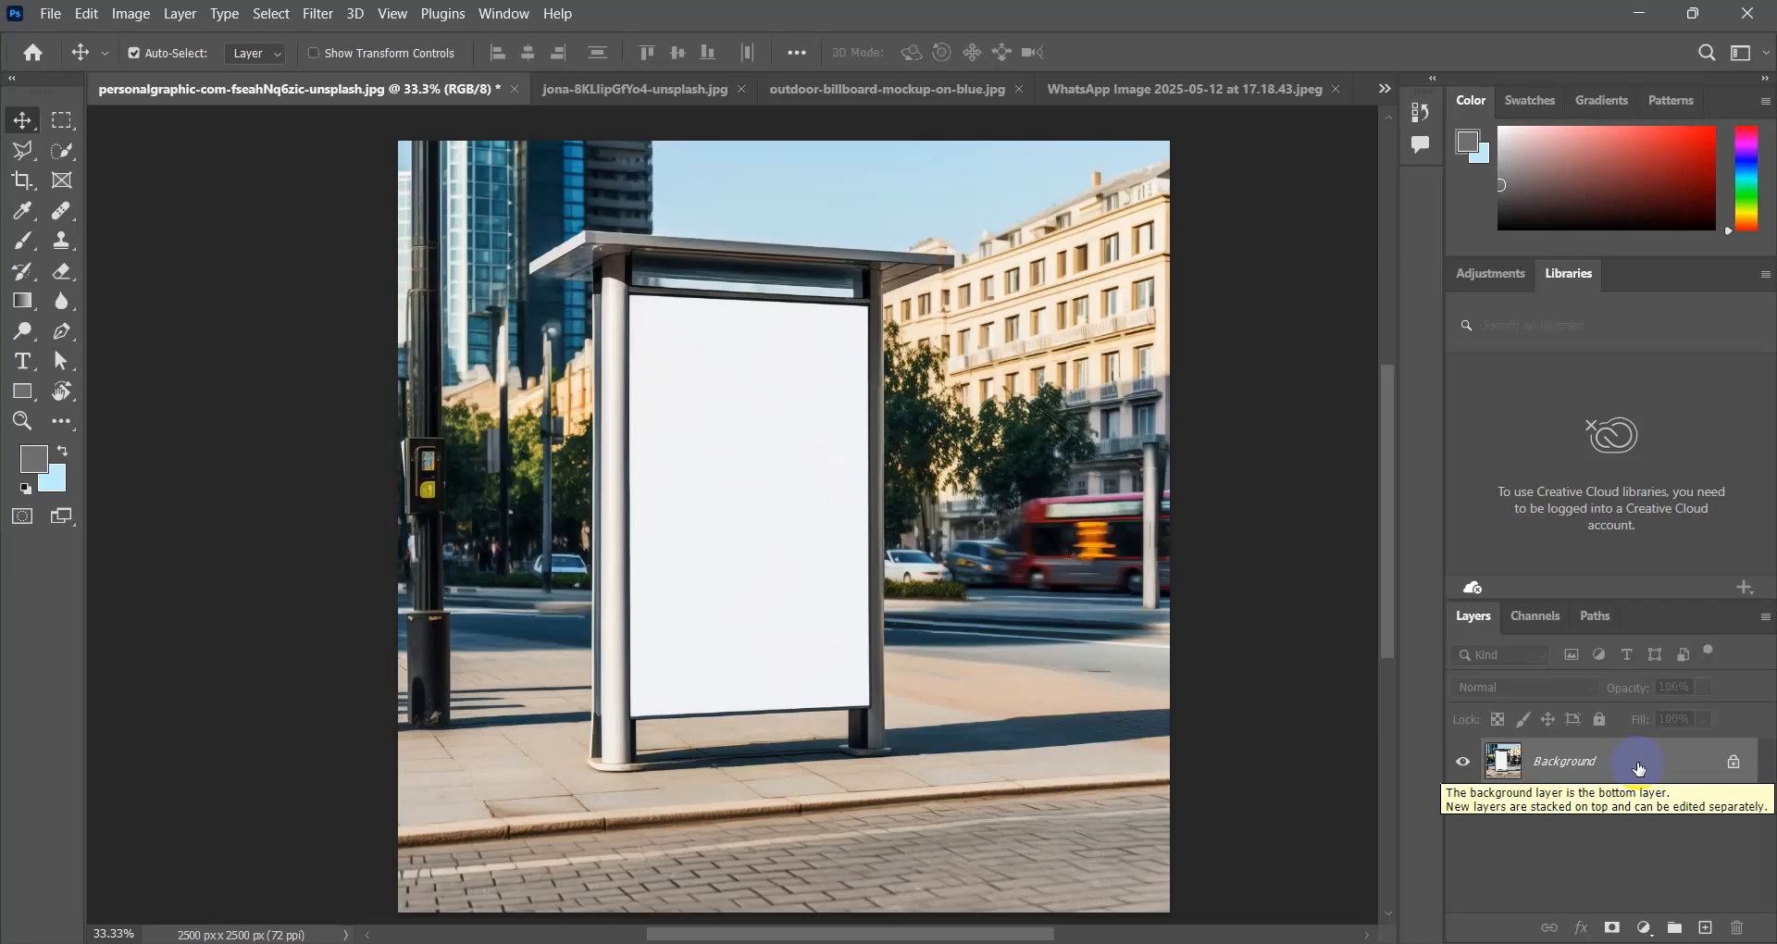
{"action": "key", "text": "ctrl+j"}
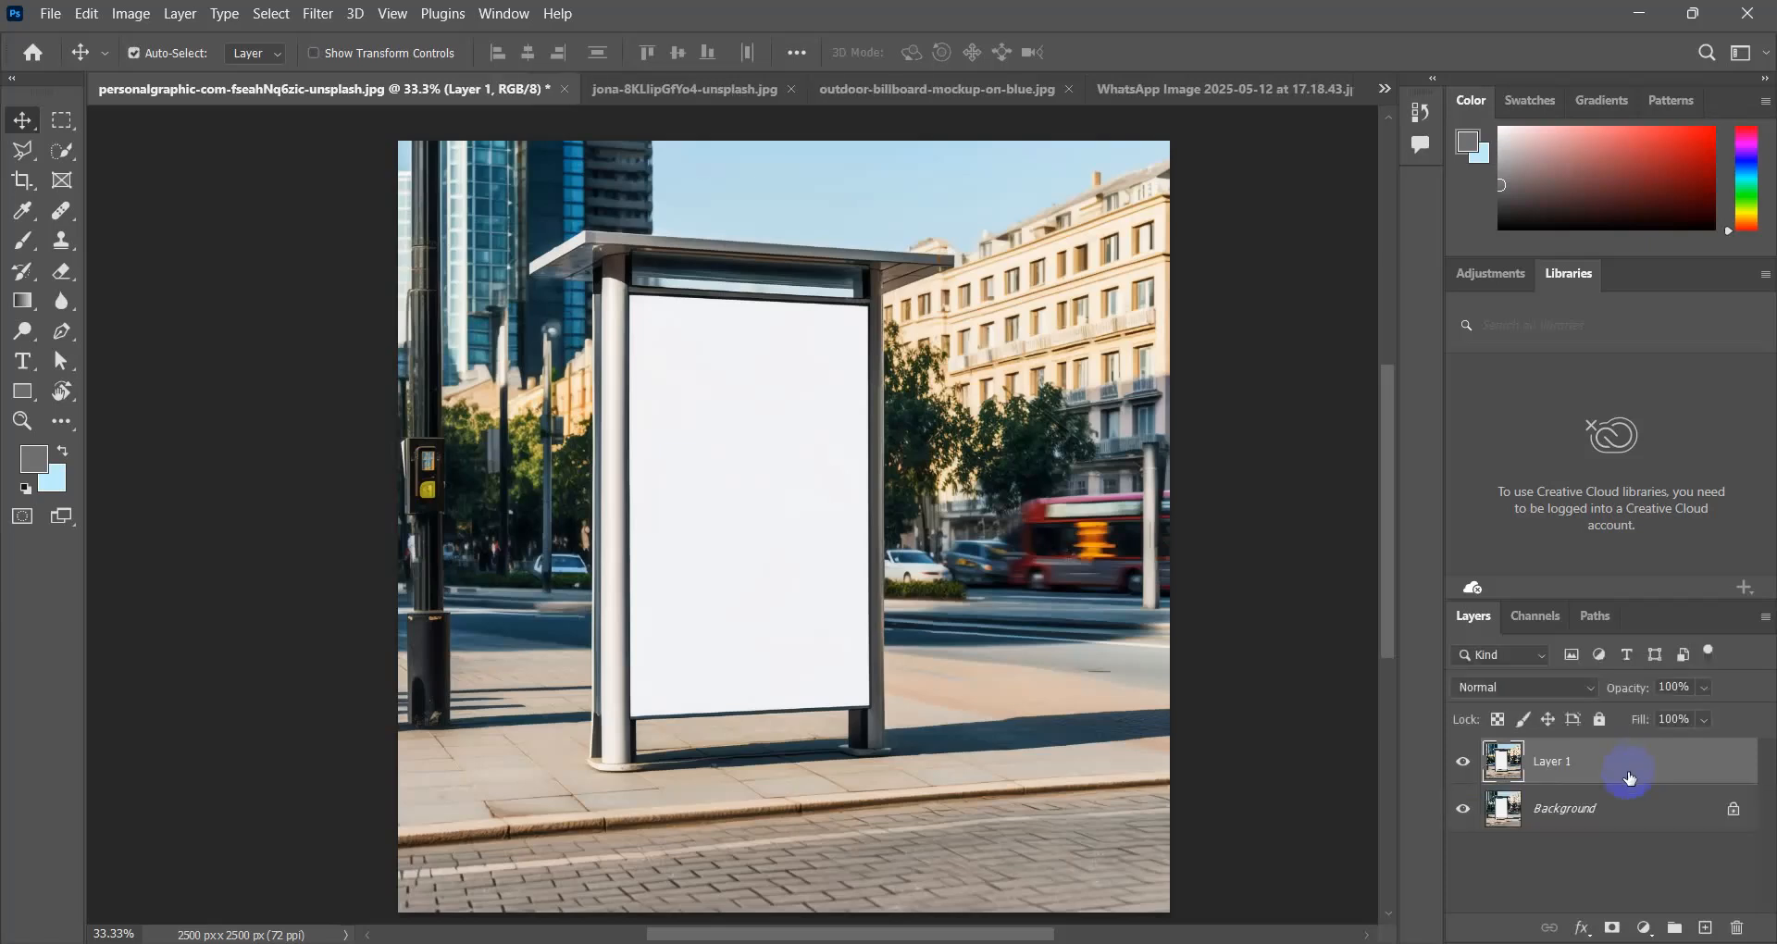
{"action": "left_click", "coordinate": [1465, 815]}
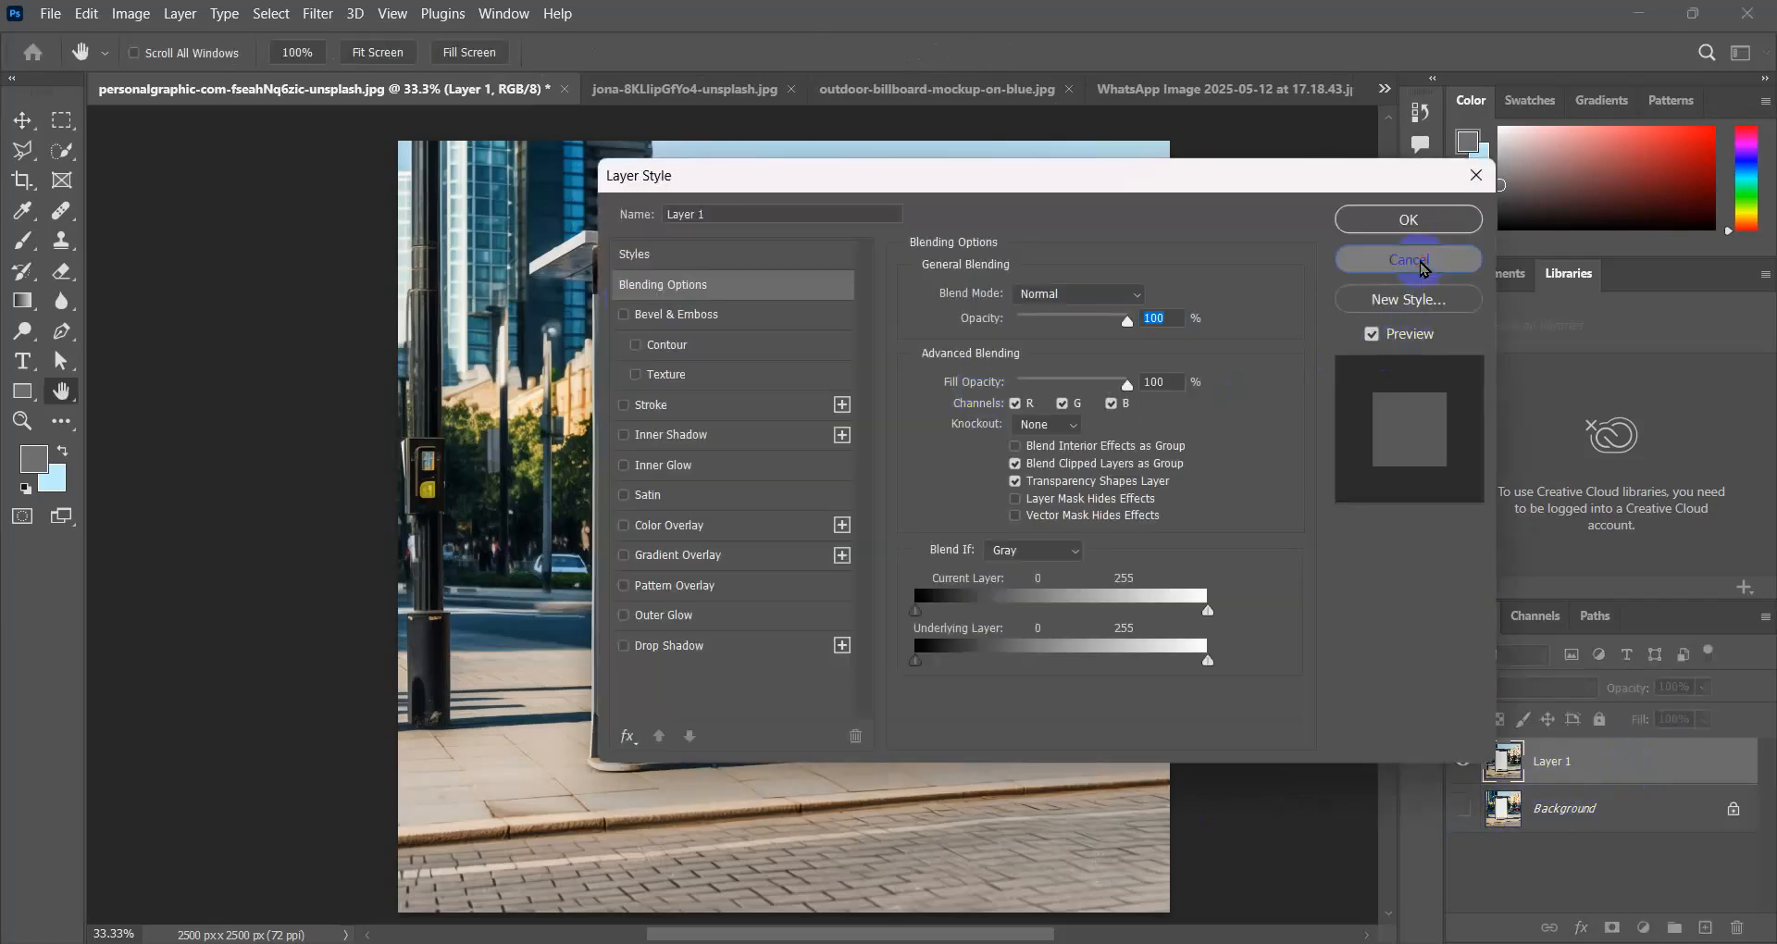
{"action": "left_click", "coordinate": [1423, 267]}
{"action": "key", "text": "v"}
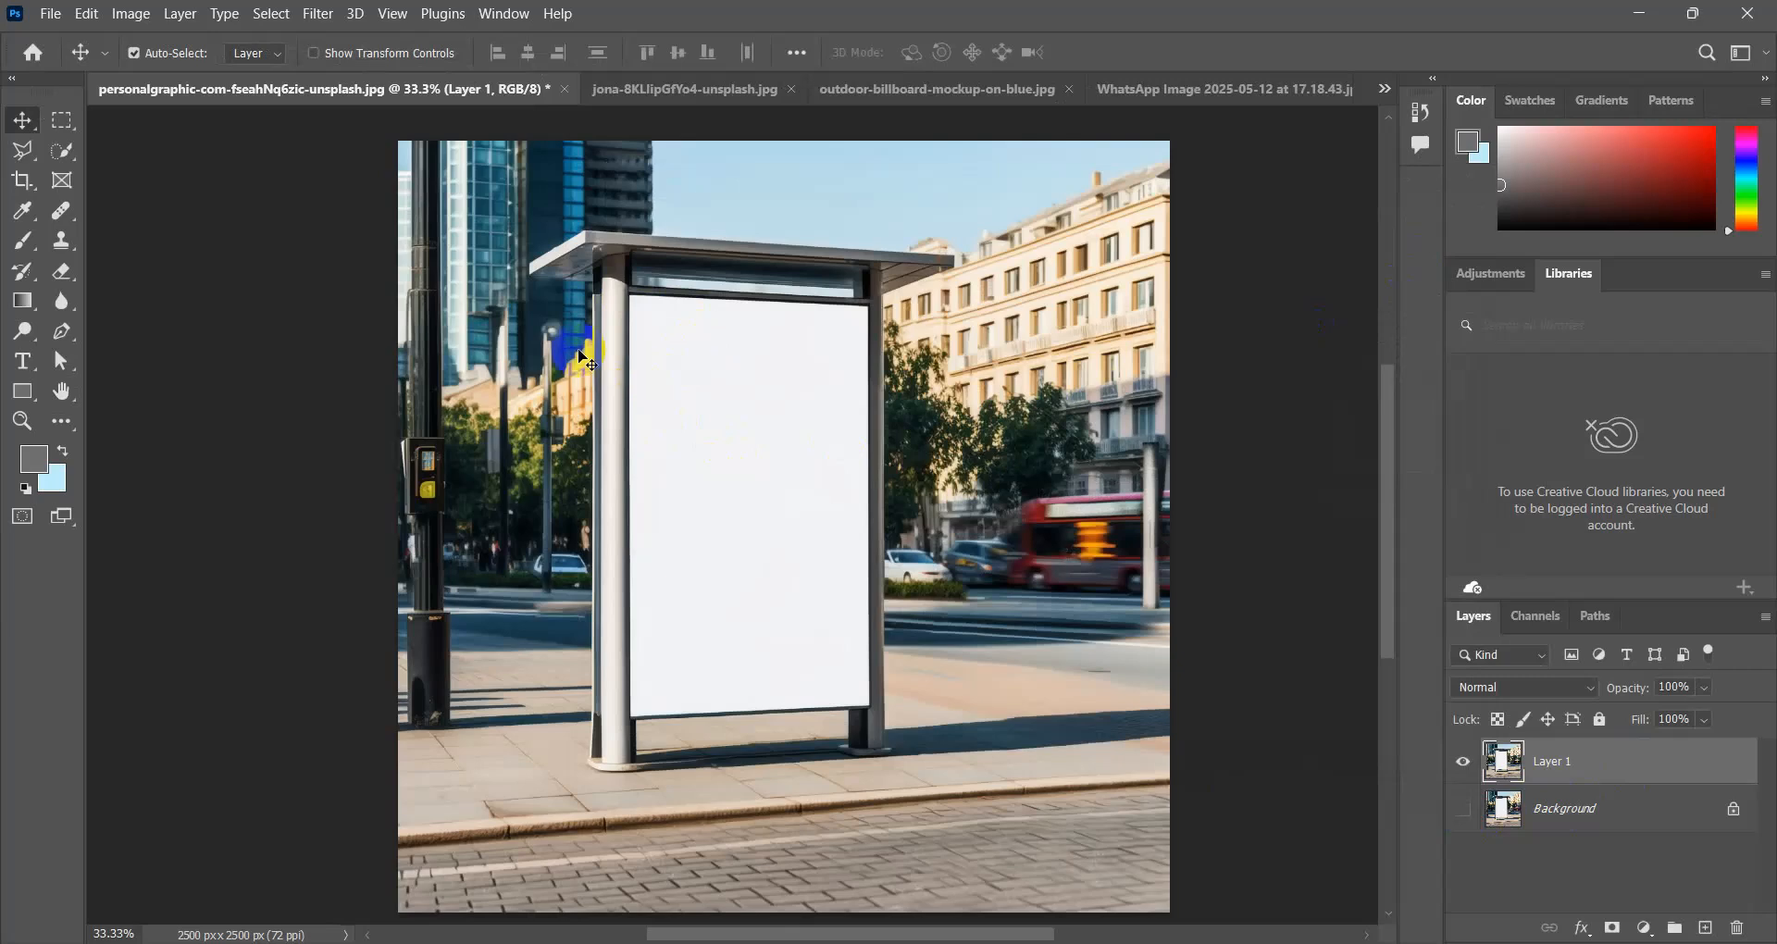
Select the blank white billboard panel with the Quick Selection tool and copy it onto its own layer.
{"action": "left_click", "coordinate": [56, 165]}
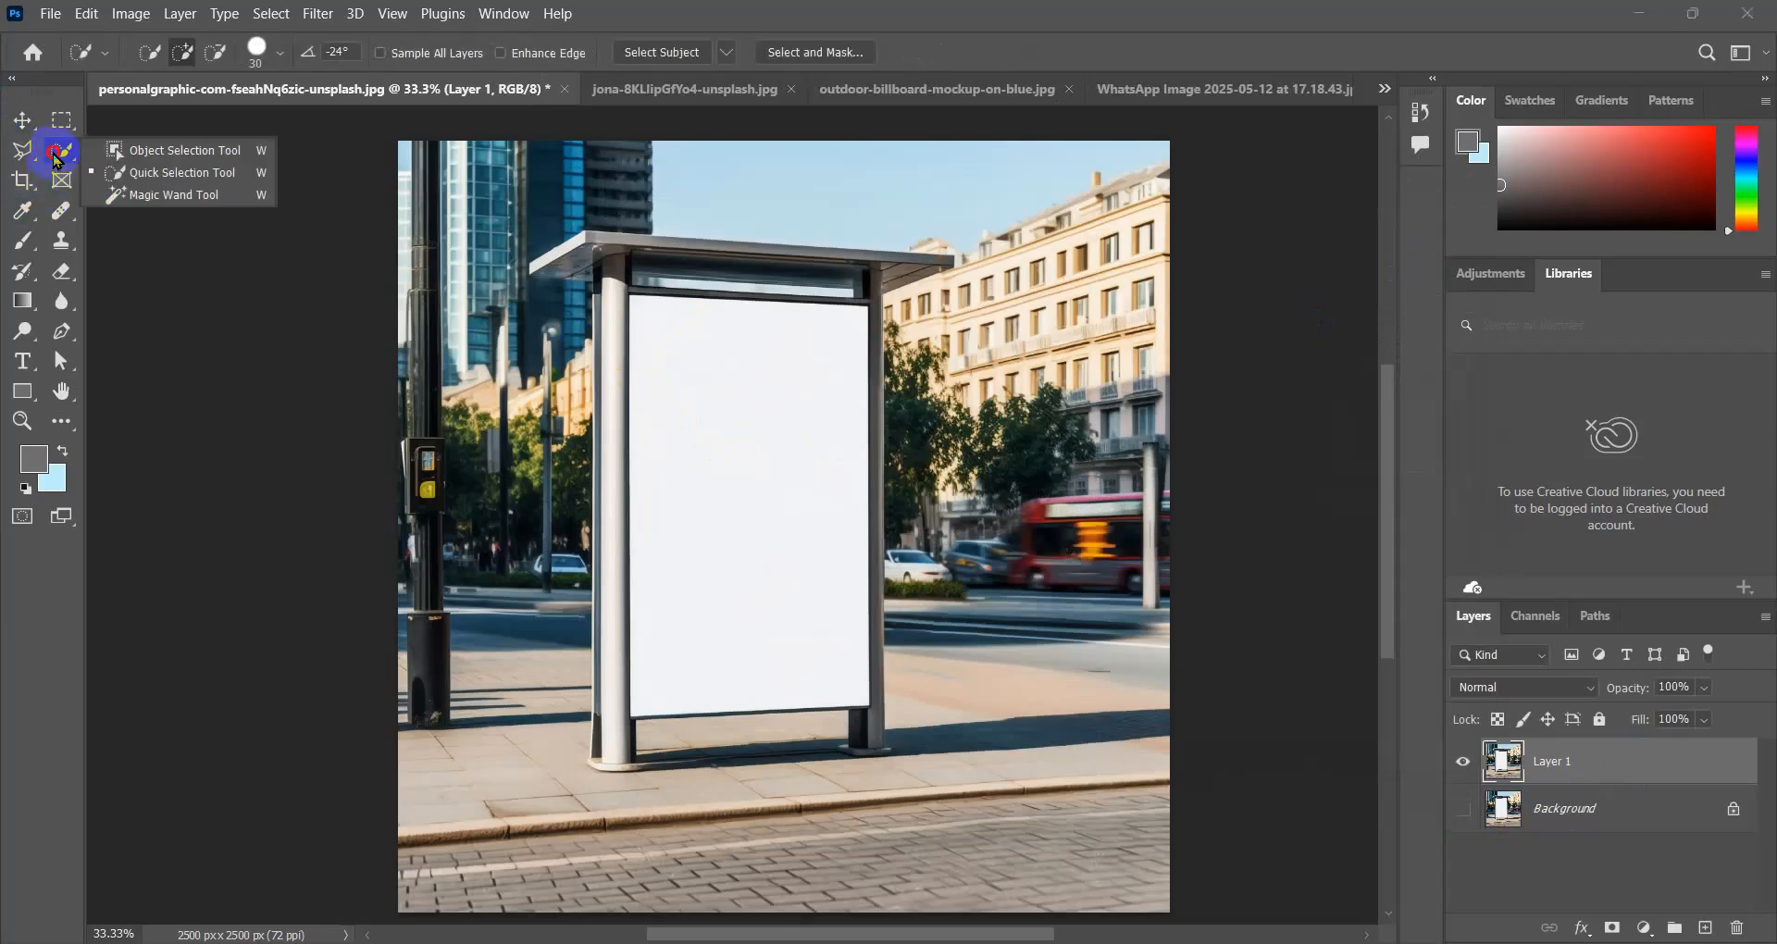
{"action": "left_click", "coordinate": [146, 174]}
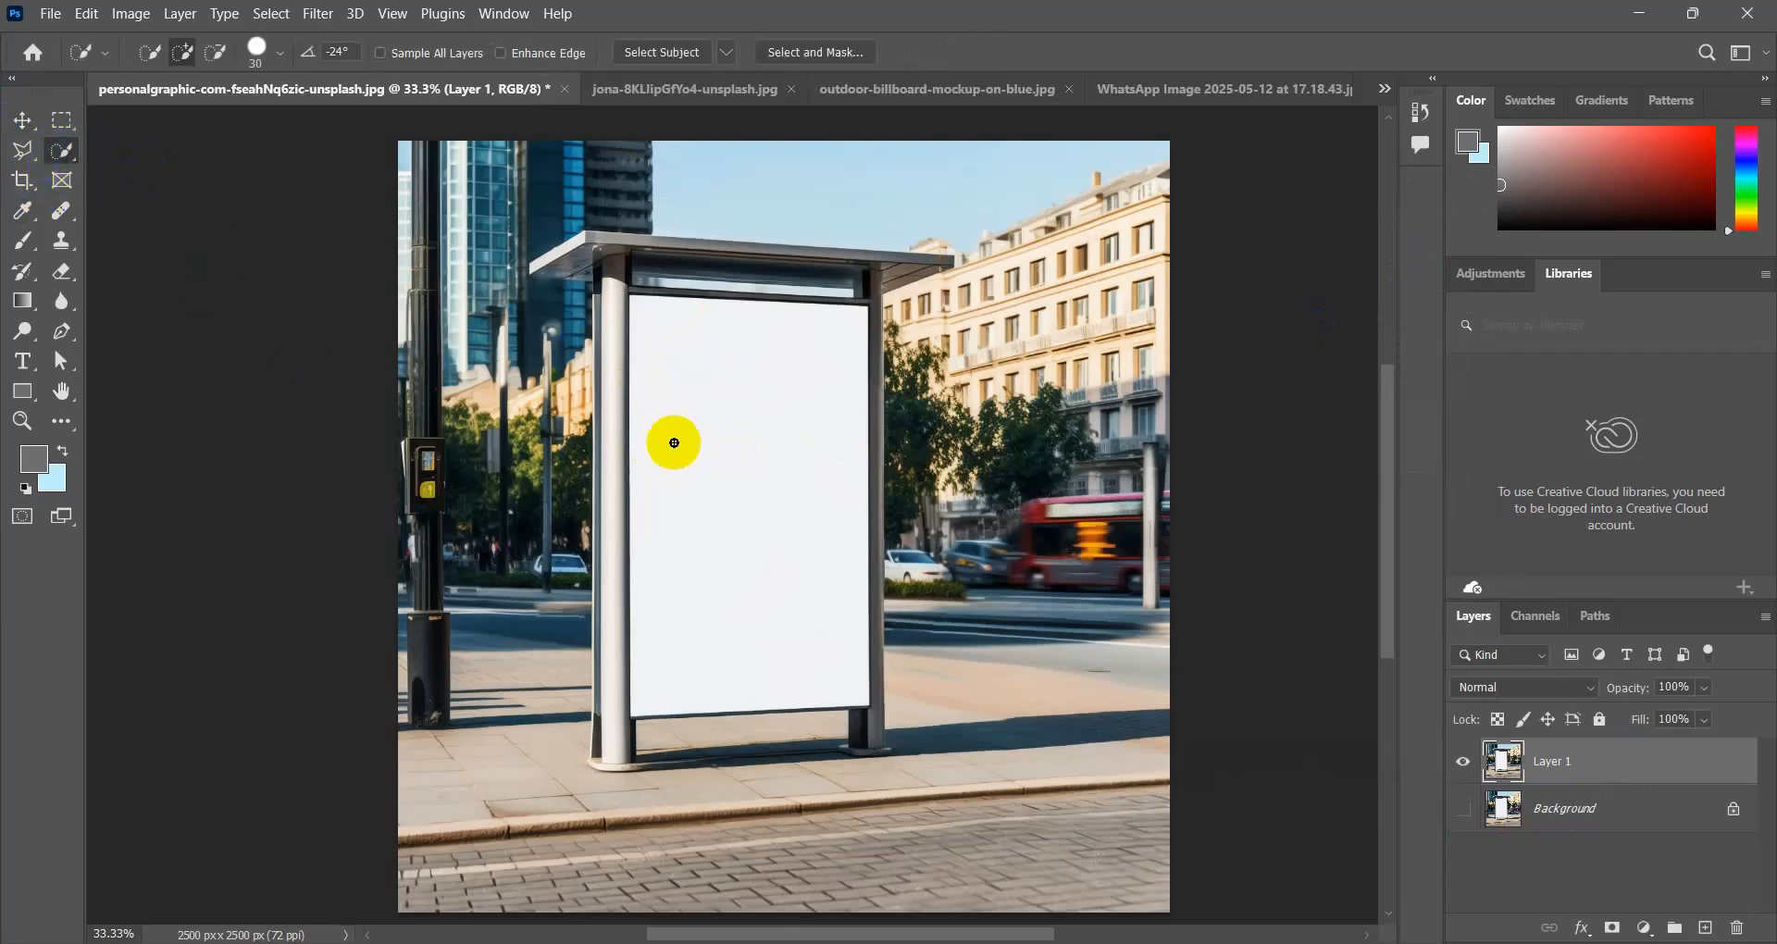
{"action": "mouse_move", "coordinate": [670, 333]}
{"action": "left_mouse_down"}
{"action": "mouse_move", "coordinate": [643, 305]}
{"action": "mouse_move", "coordinate": [766, 440]}
{"action": "mouse_move", "coordinate": [824, 583]}
{"action": "mouse_move", "coordinate": [706, 698]}
{"action": "mouse_move", "coordinate": [674, 701]}
{"action": "mouse_move", "coordinate": [727, 317]}
{"action": "mouse_move", "coordinate": [845, 559]}
{"action": "mouse_move", "coordinate": [814, 595]}
{"action": "mouse_move", "coordinate": [845, 625]}
{"action": "left_mouse_up"}
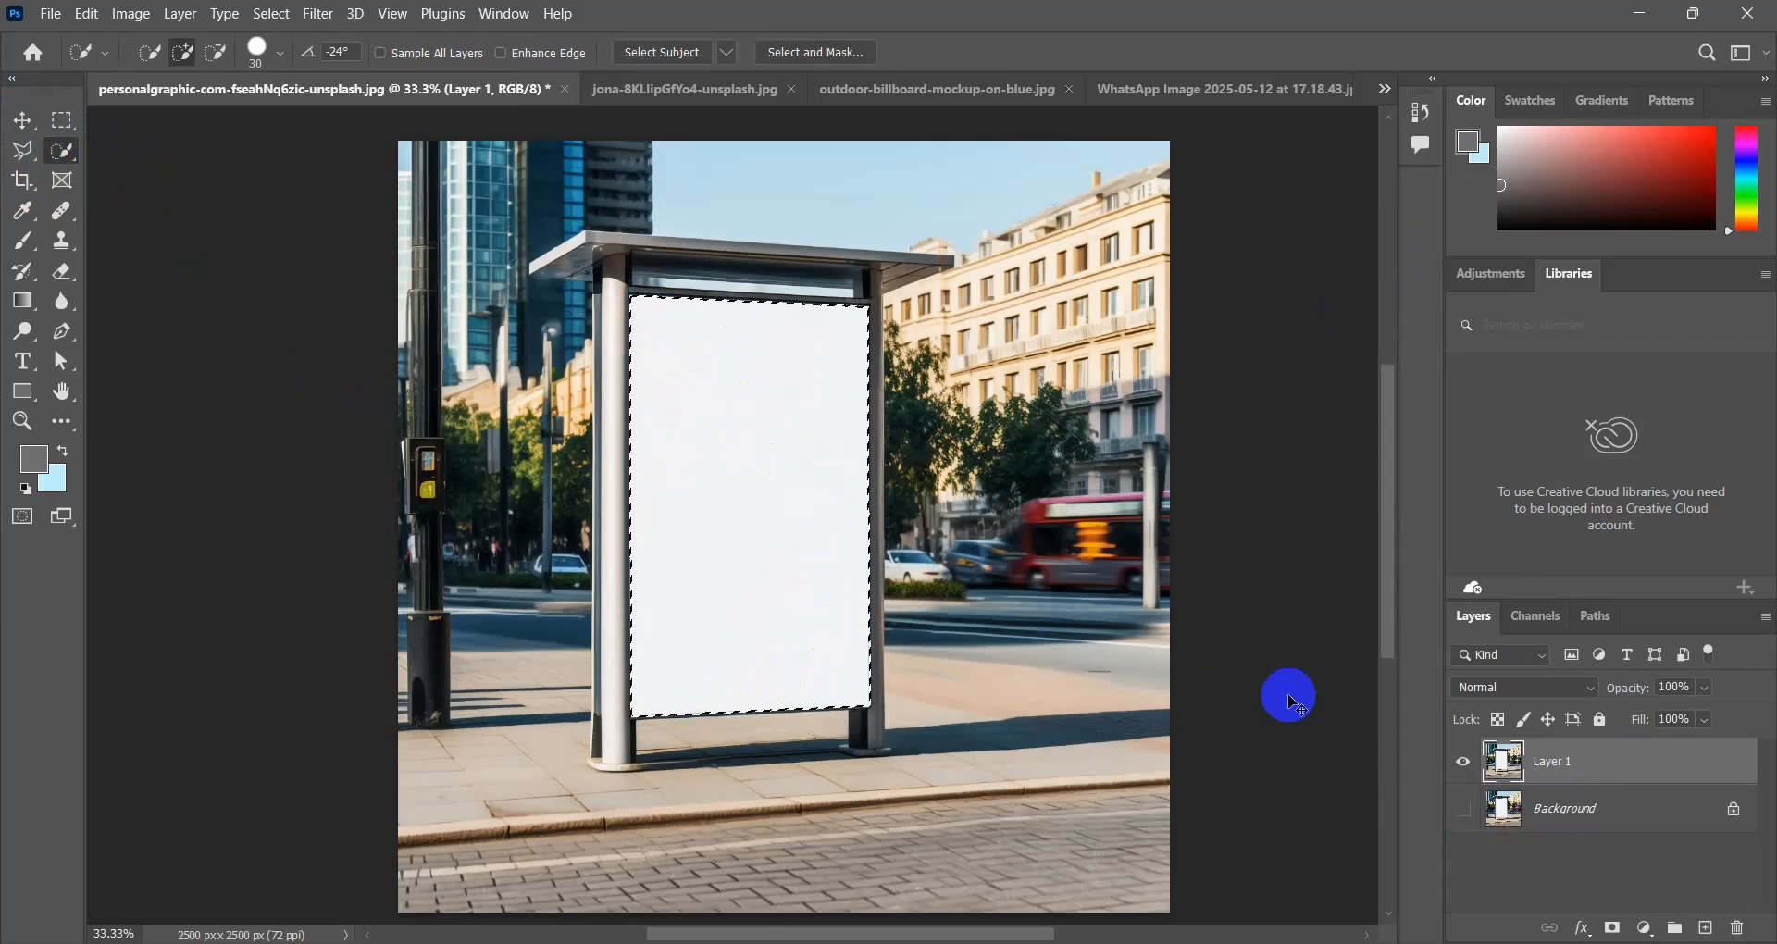
{"action": "key", "text": "ctrl+j"}
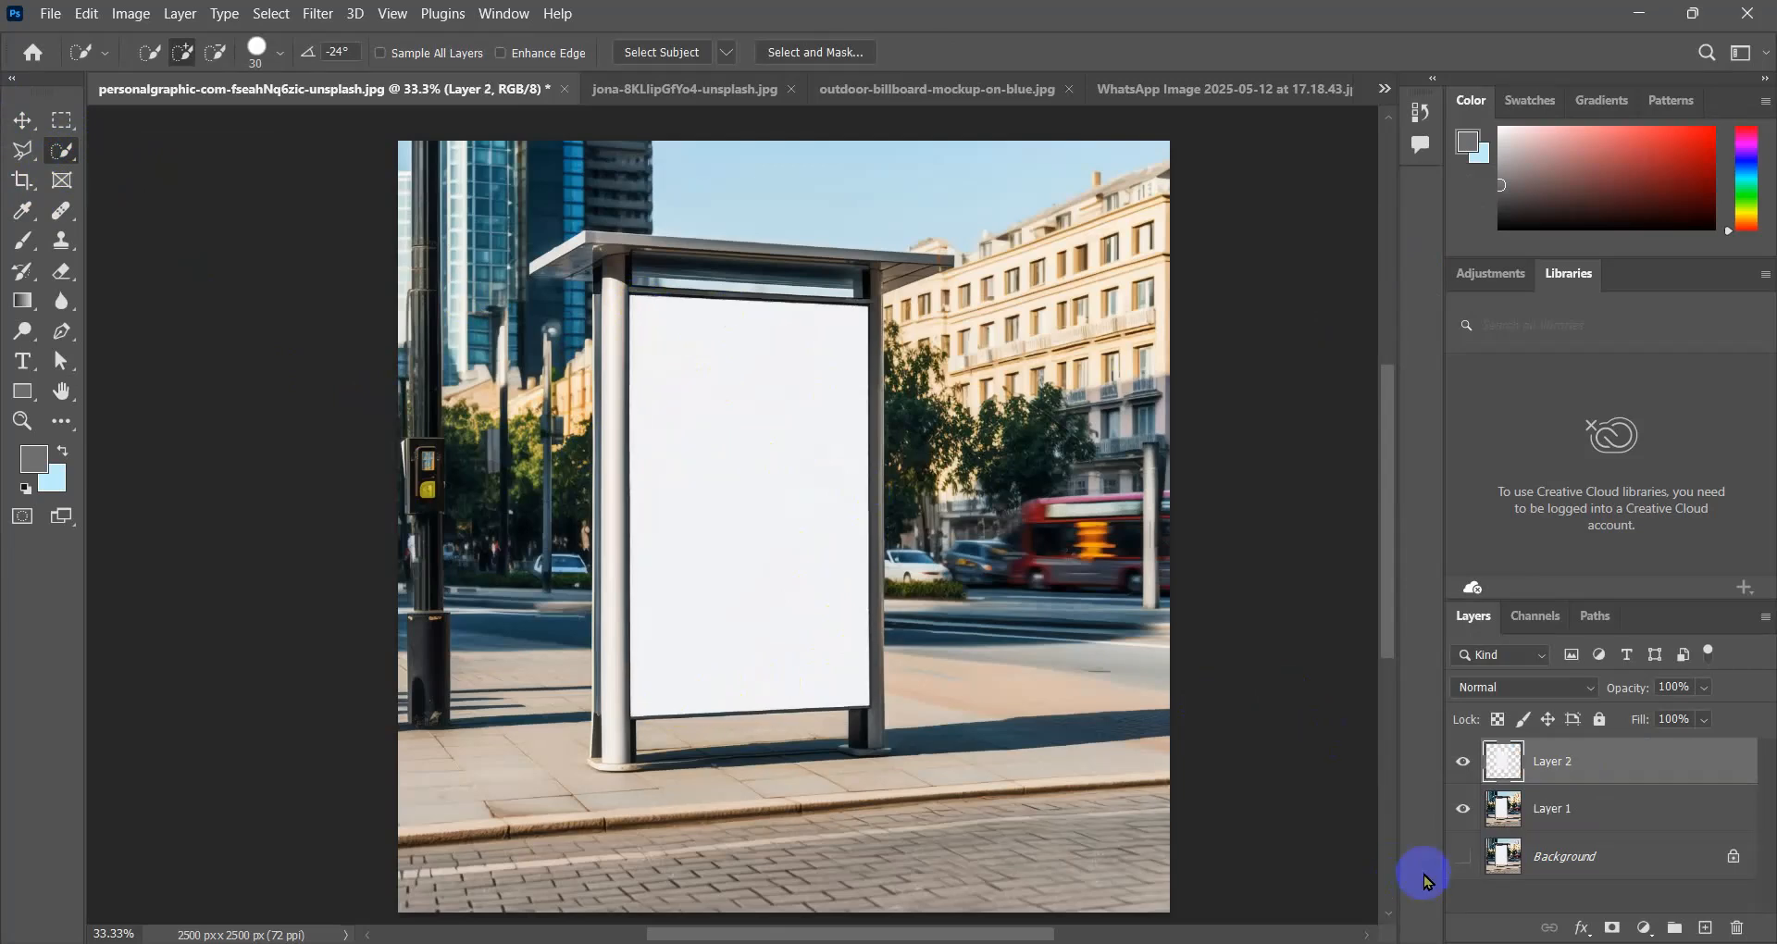
{"action": "left_click", "coordinate": [1463, 811]}
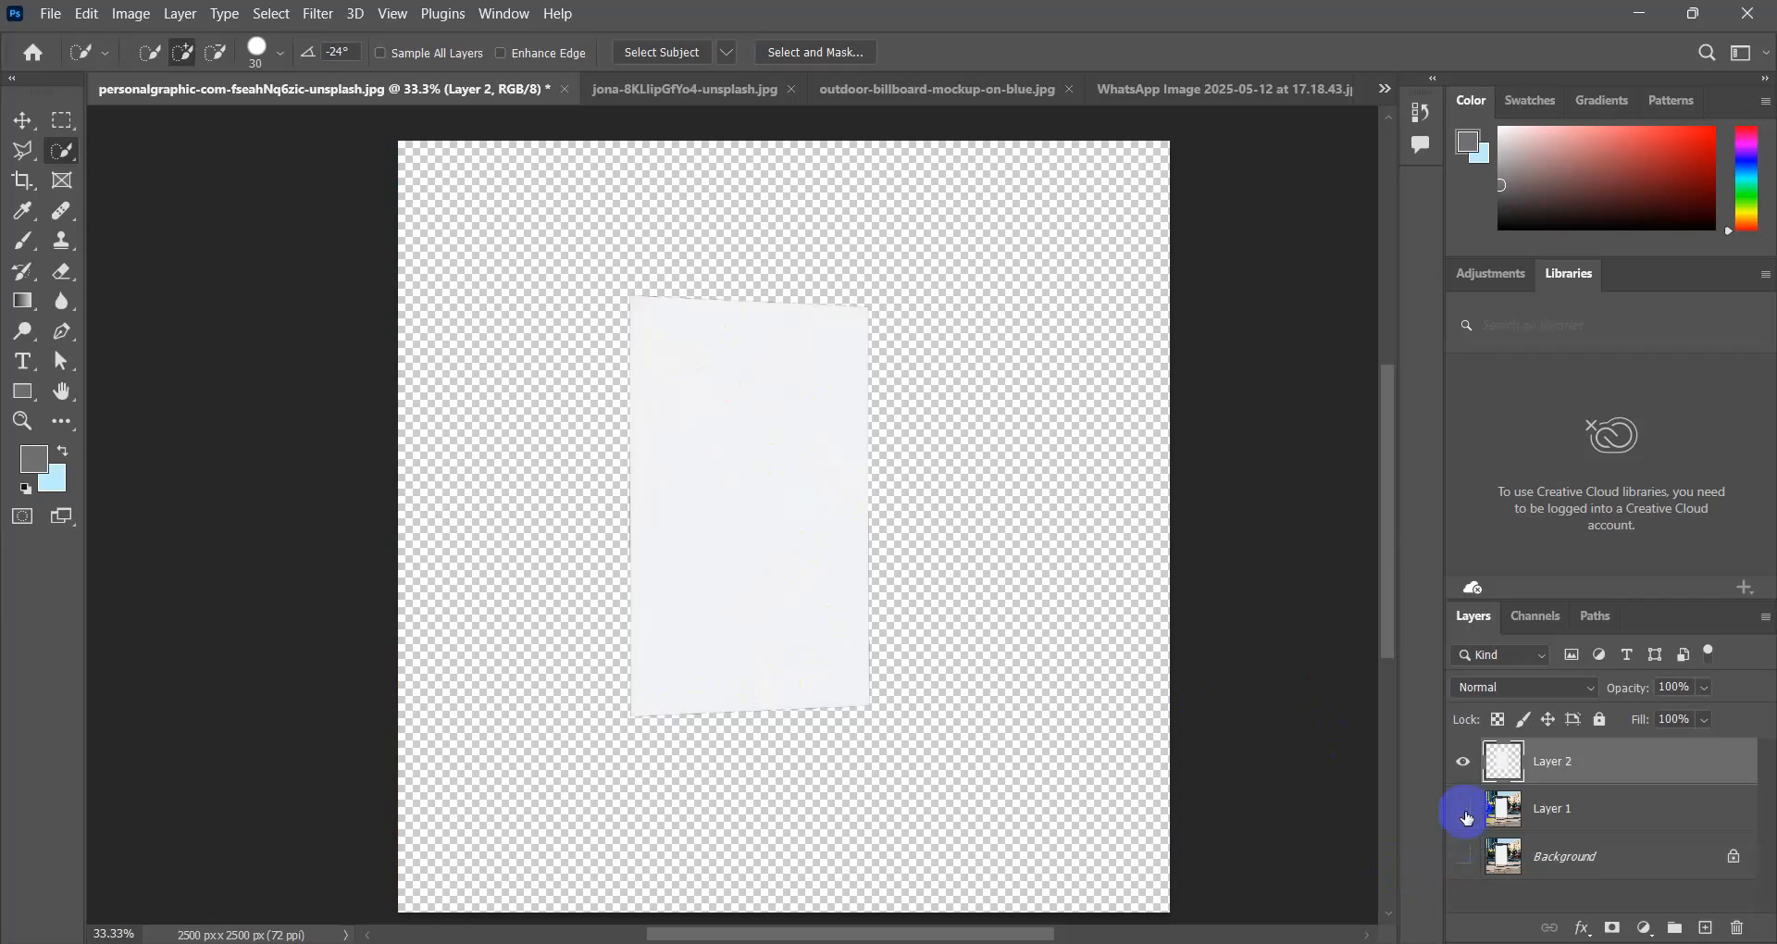
{"action": "left_click", "coordinate": [1463, 810]}
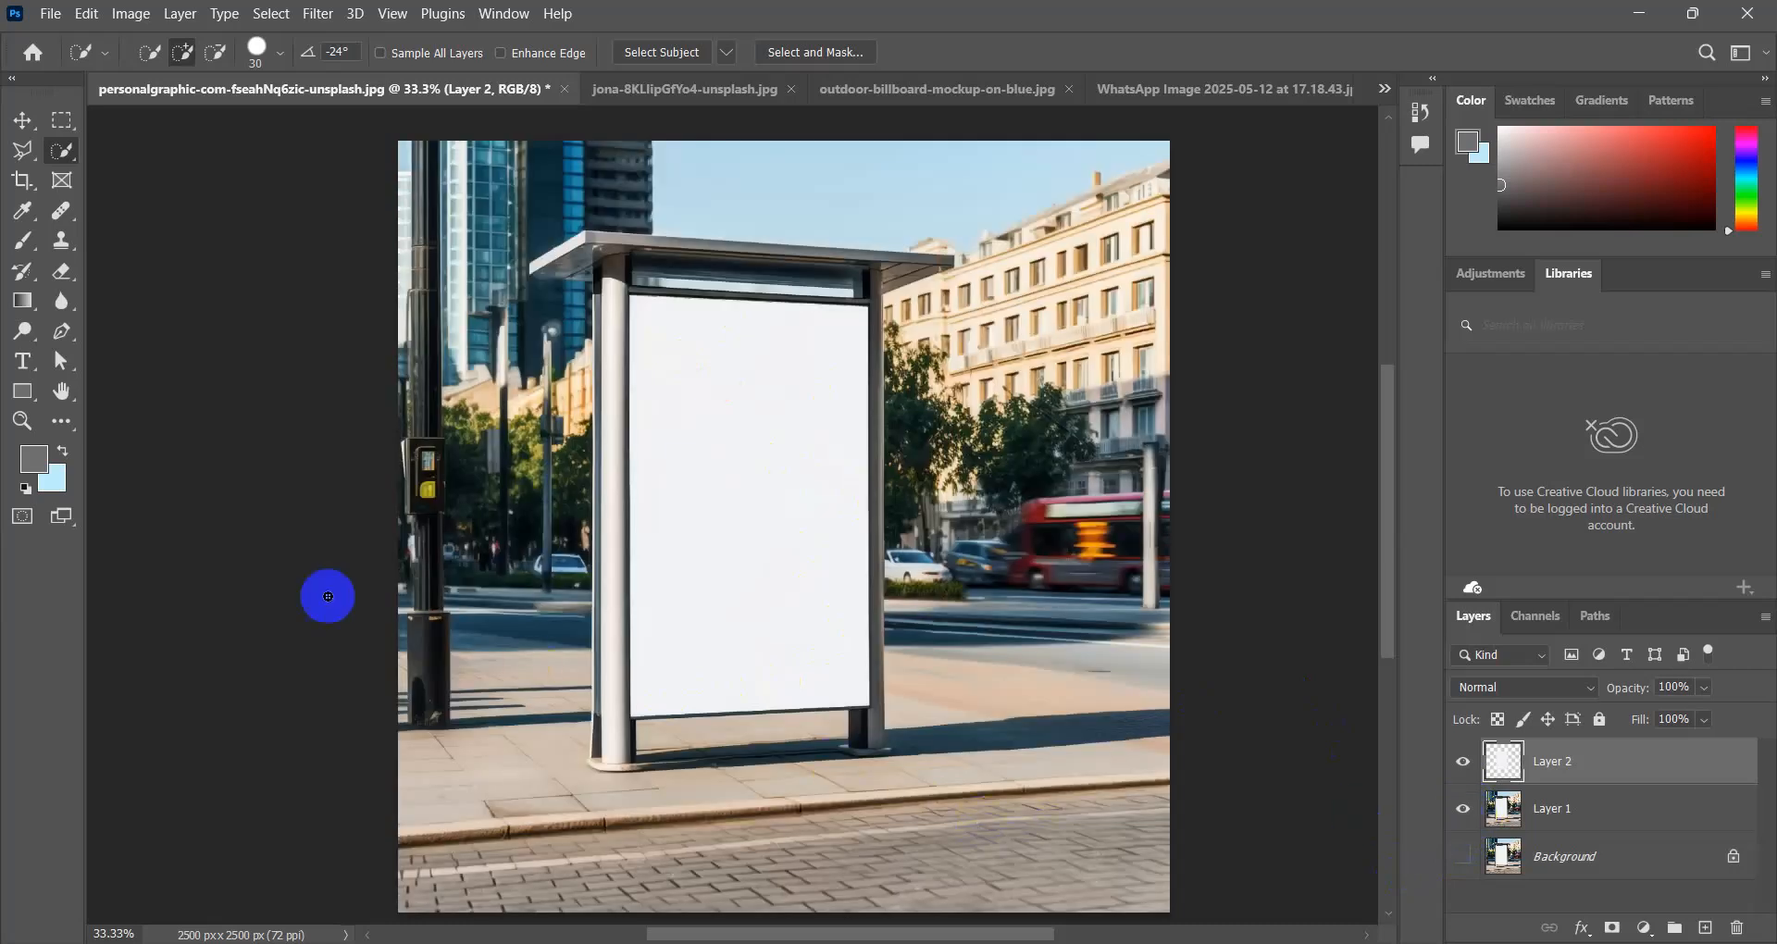
Draw a grey rectangle about 771 by 1338 px over the white billboard panel and convert it to a smart object.
{"action": "left_click", "coordinate": [23, 390]}
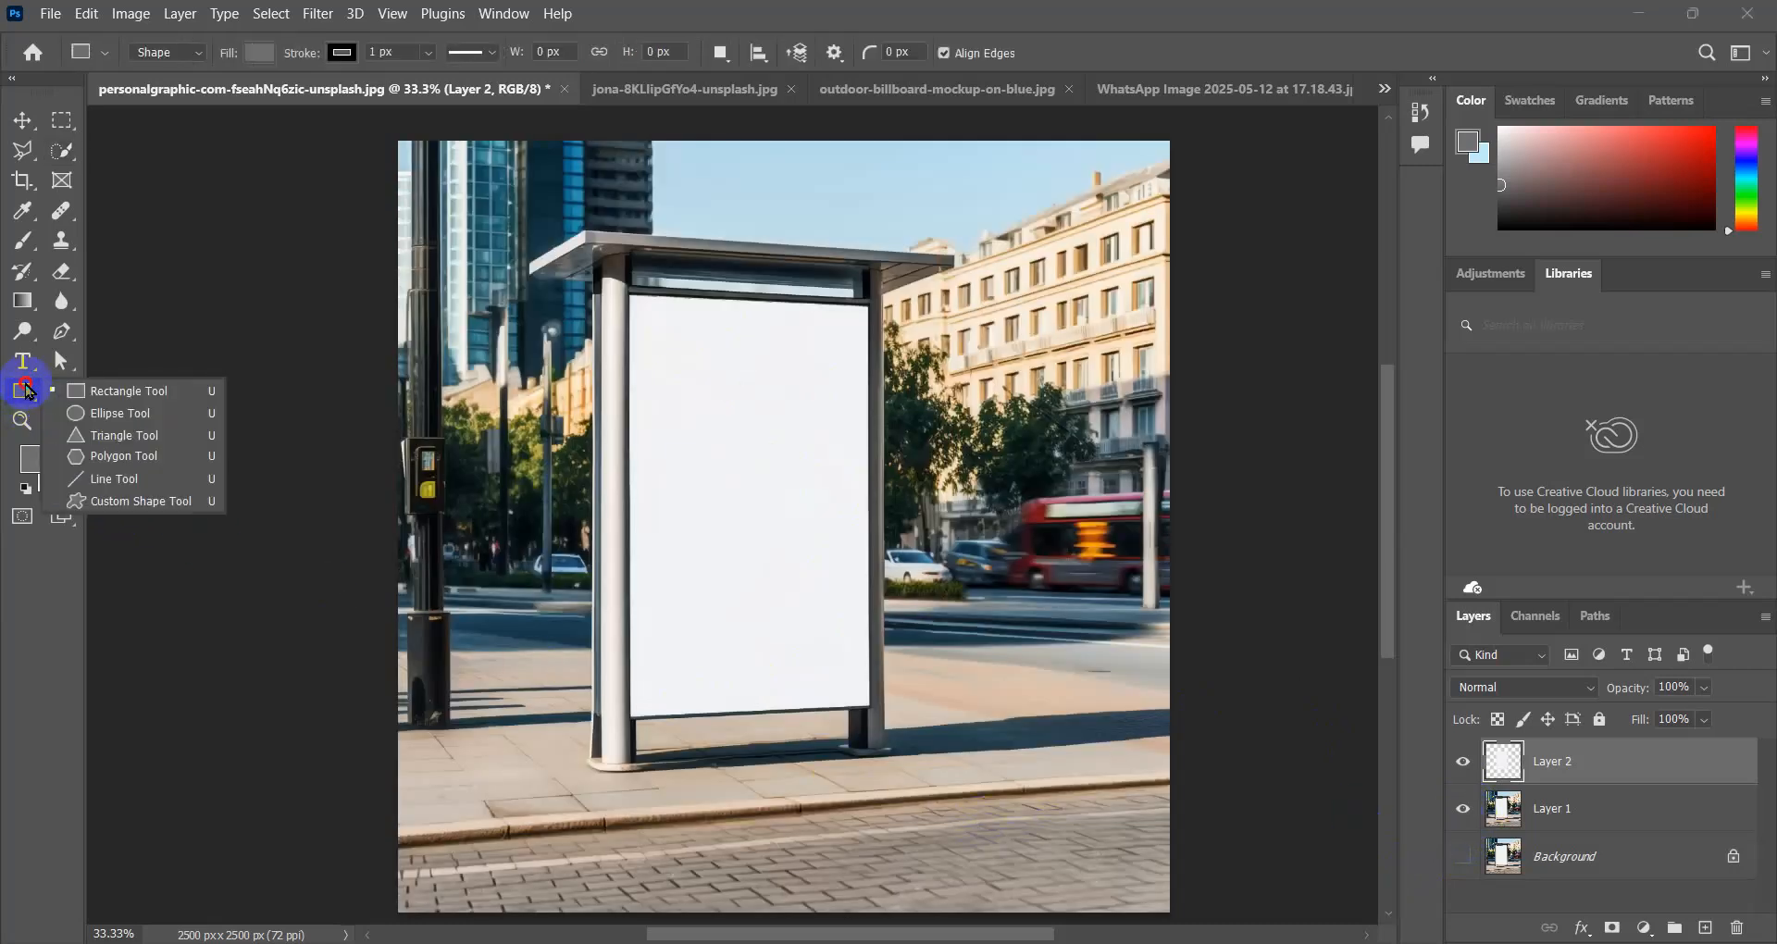
{"action": "left_click", "coordinate": [102, 391]}
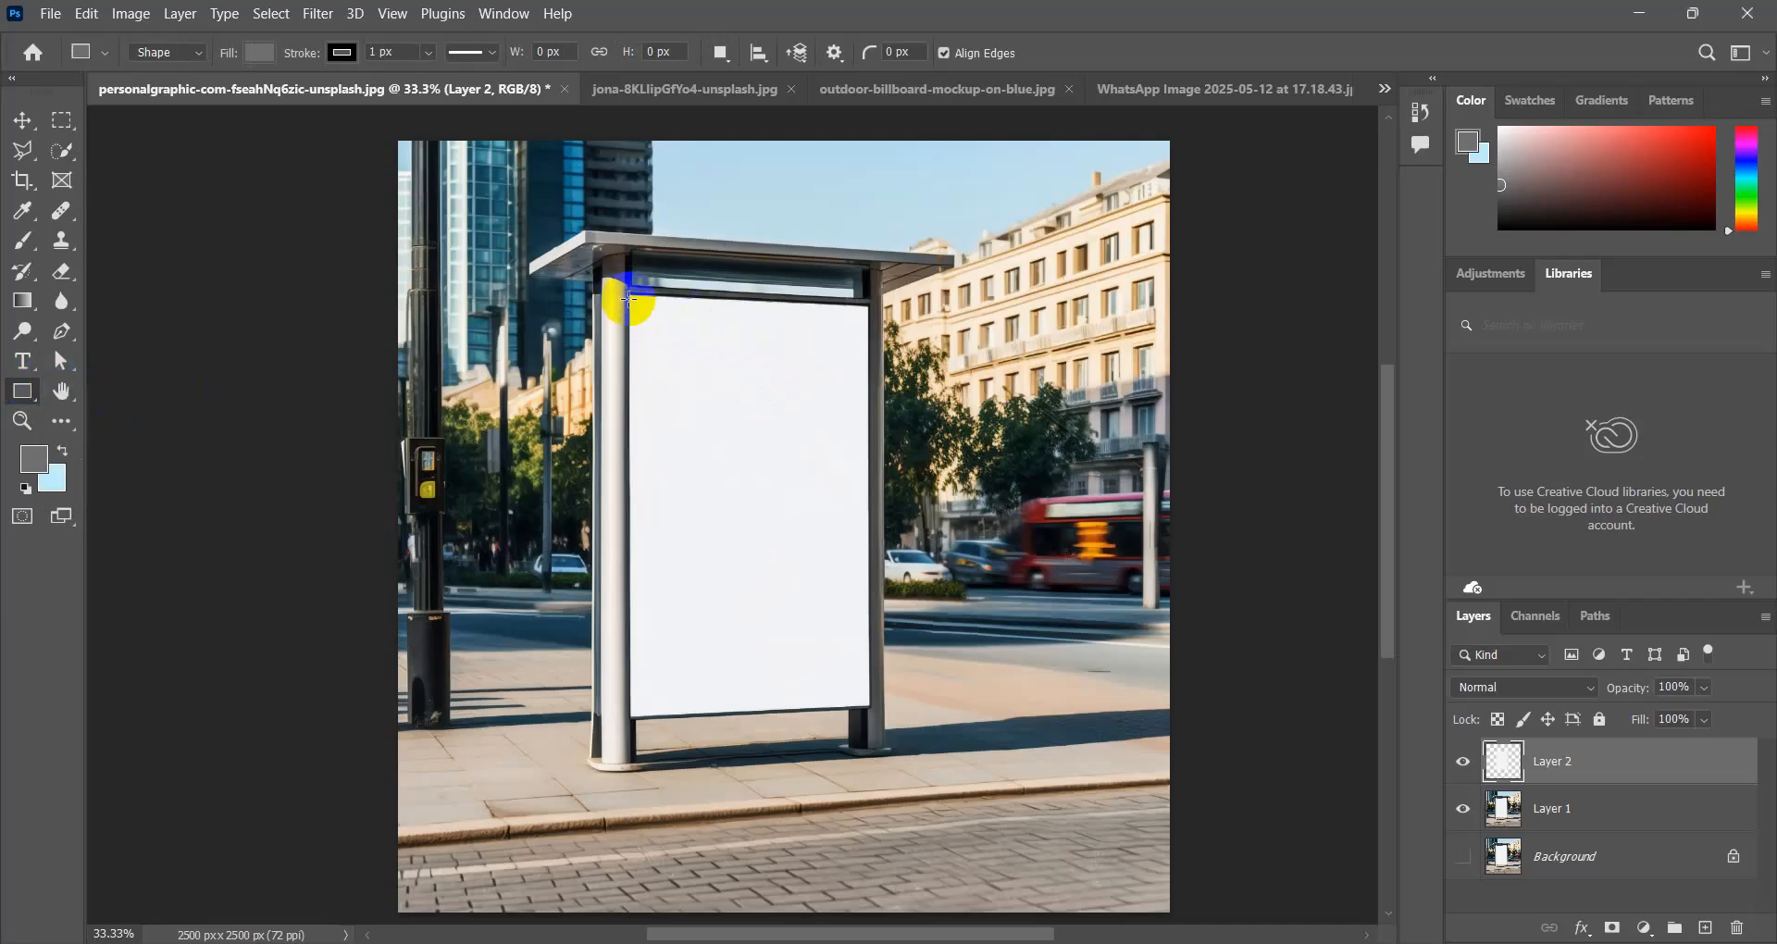
{"action": "left_click_drag", "start_coordinate": [629, 298], "coordinate": [866, 707]}
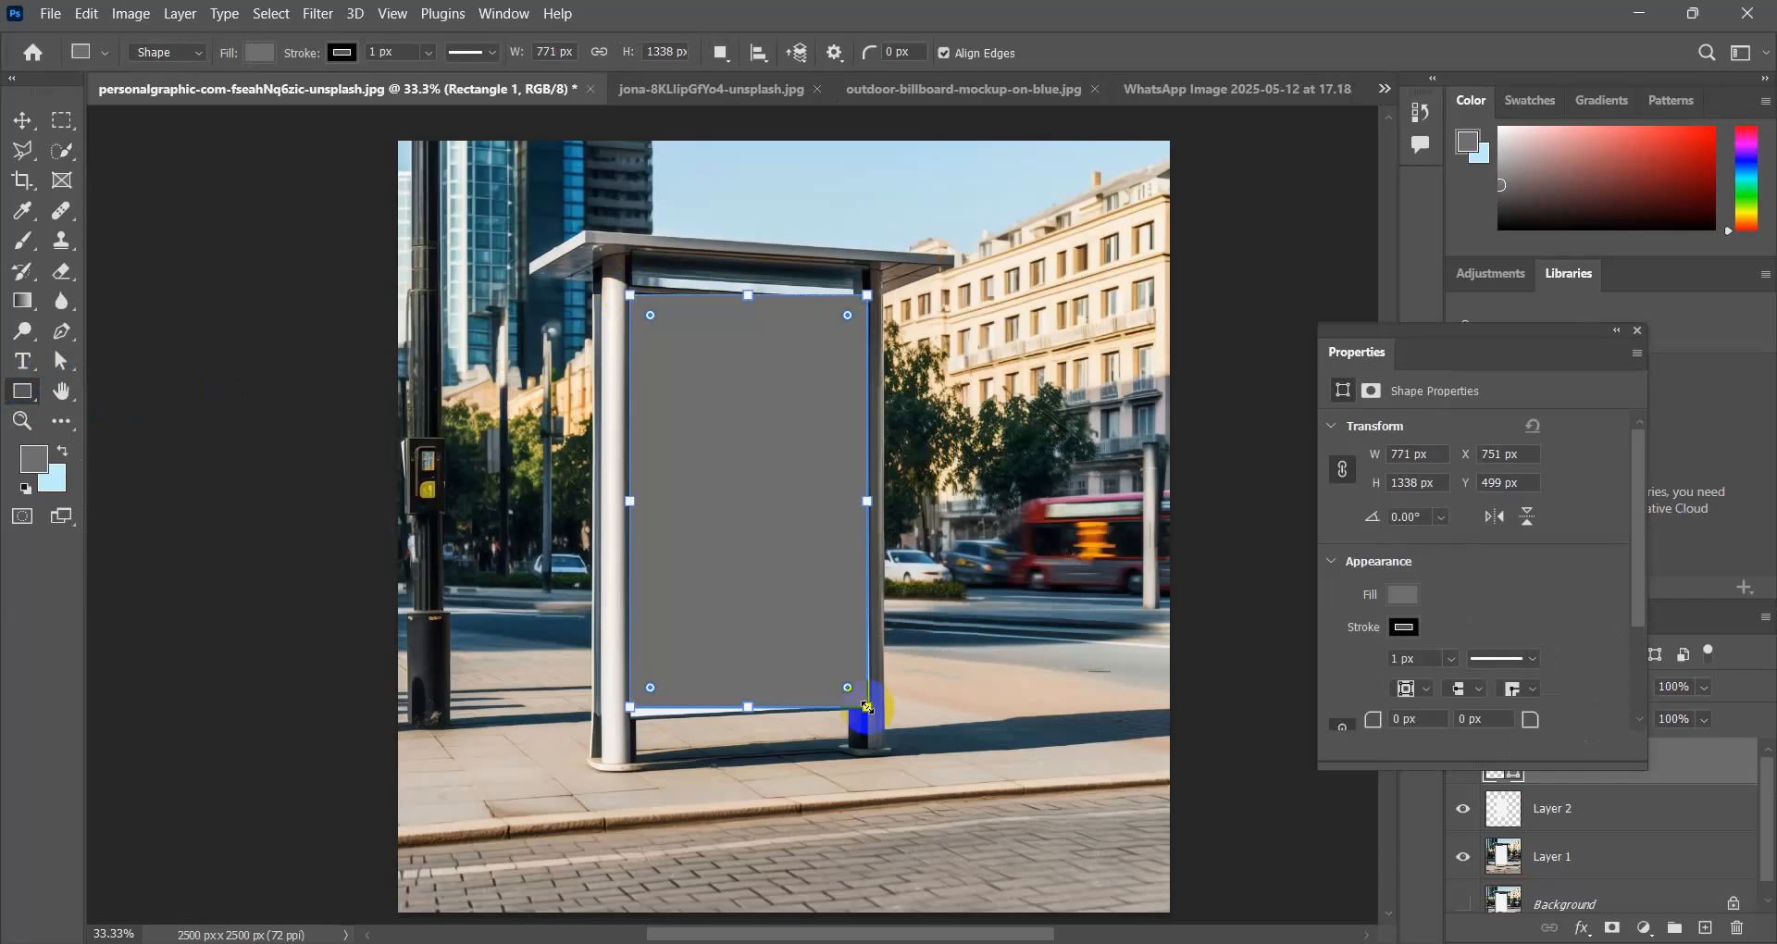
{"action": "left_click_drag", "start_coordinate": [1476, 349], "coordinate": [1323, 247]}
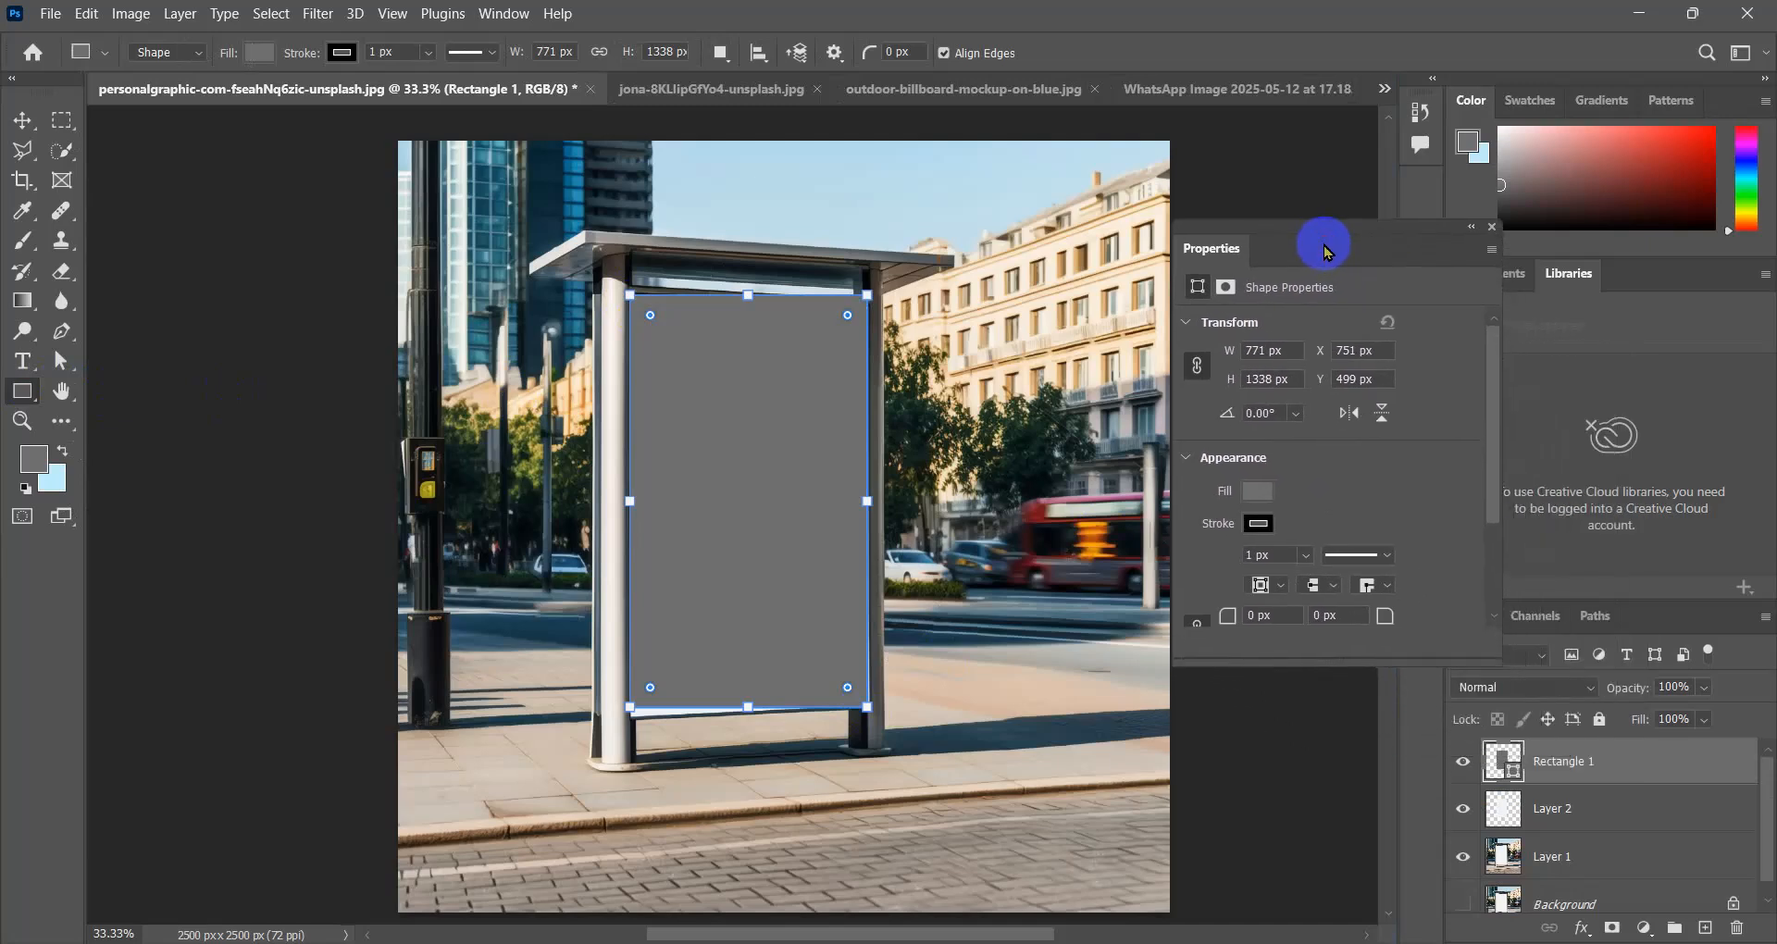
{"action": "right_click", "coordinate": [1633, 768]}
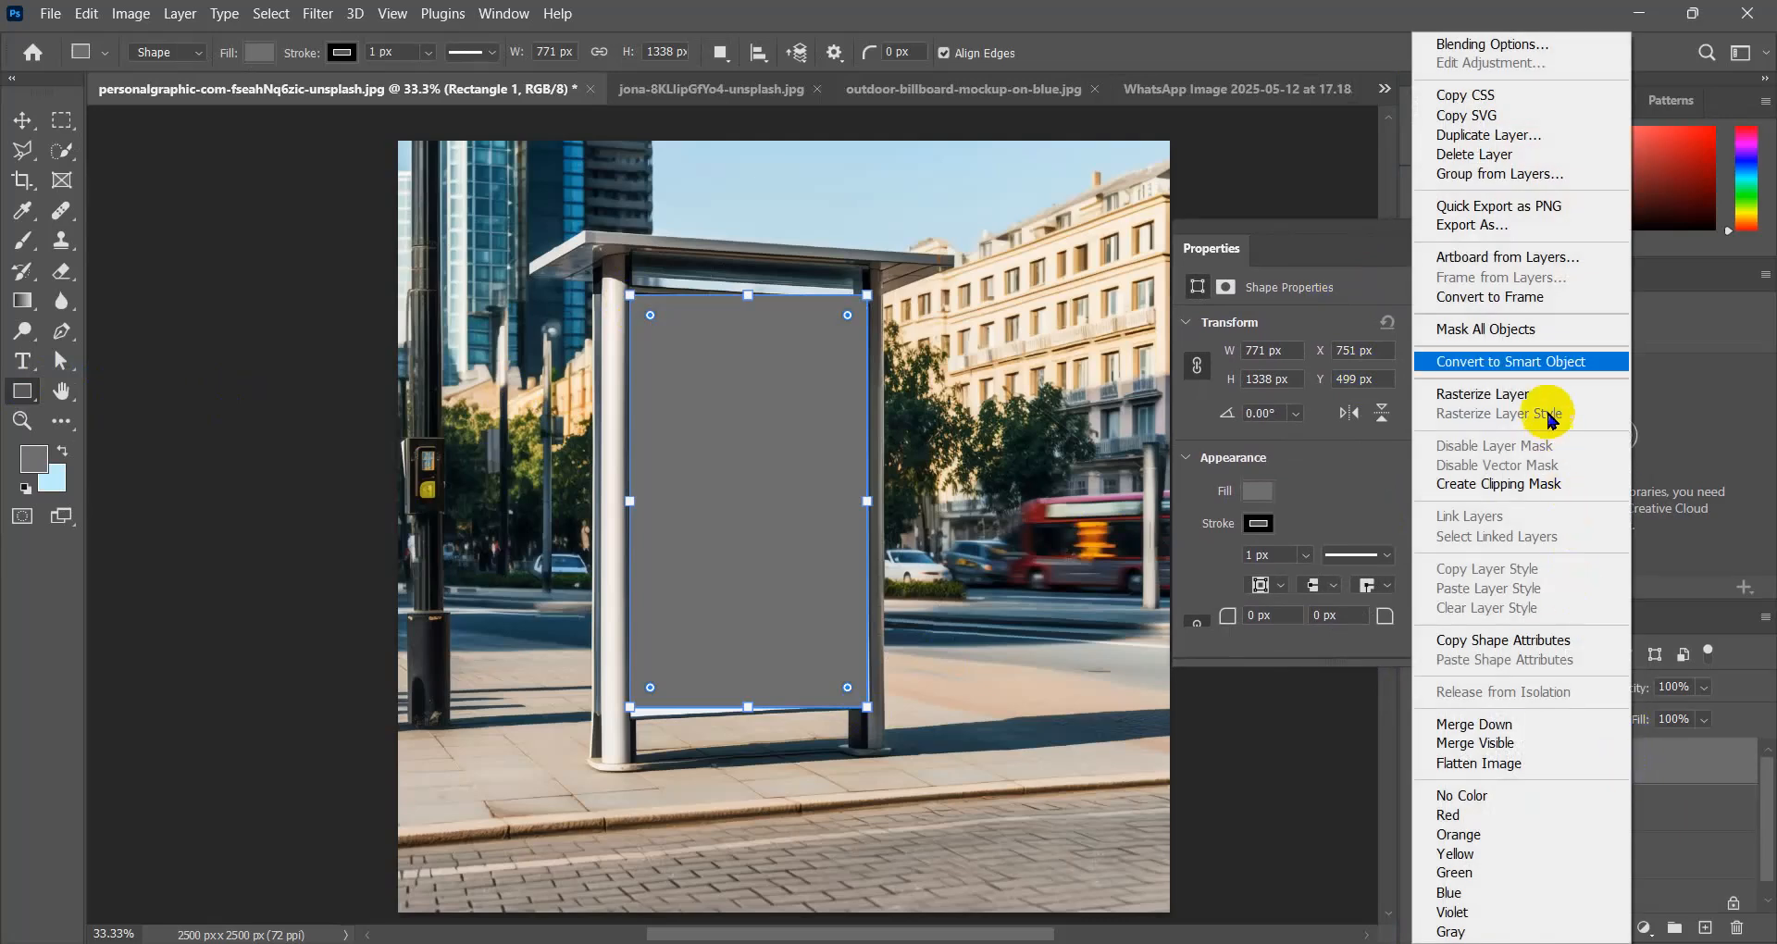
{"action": "left_click", "coordinate": [1531, 364]}
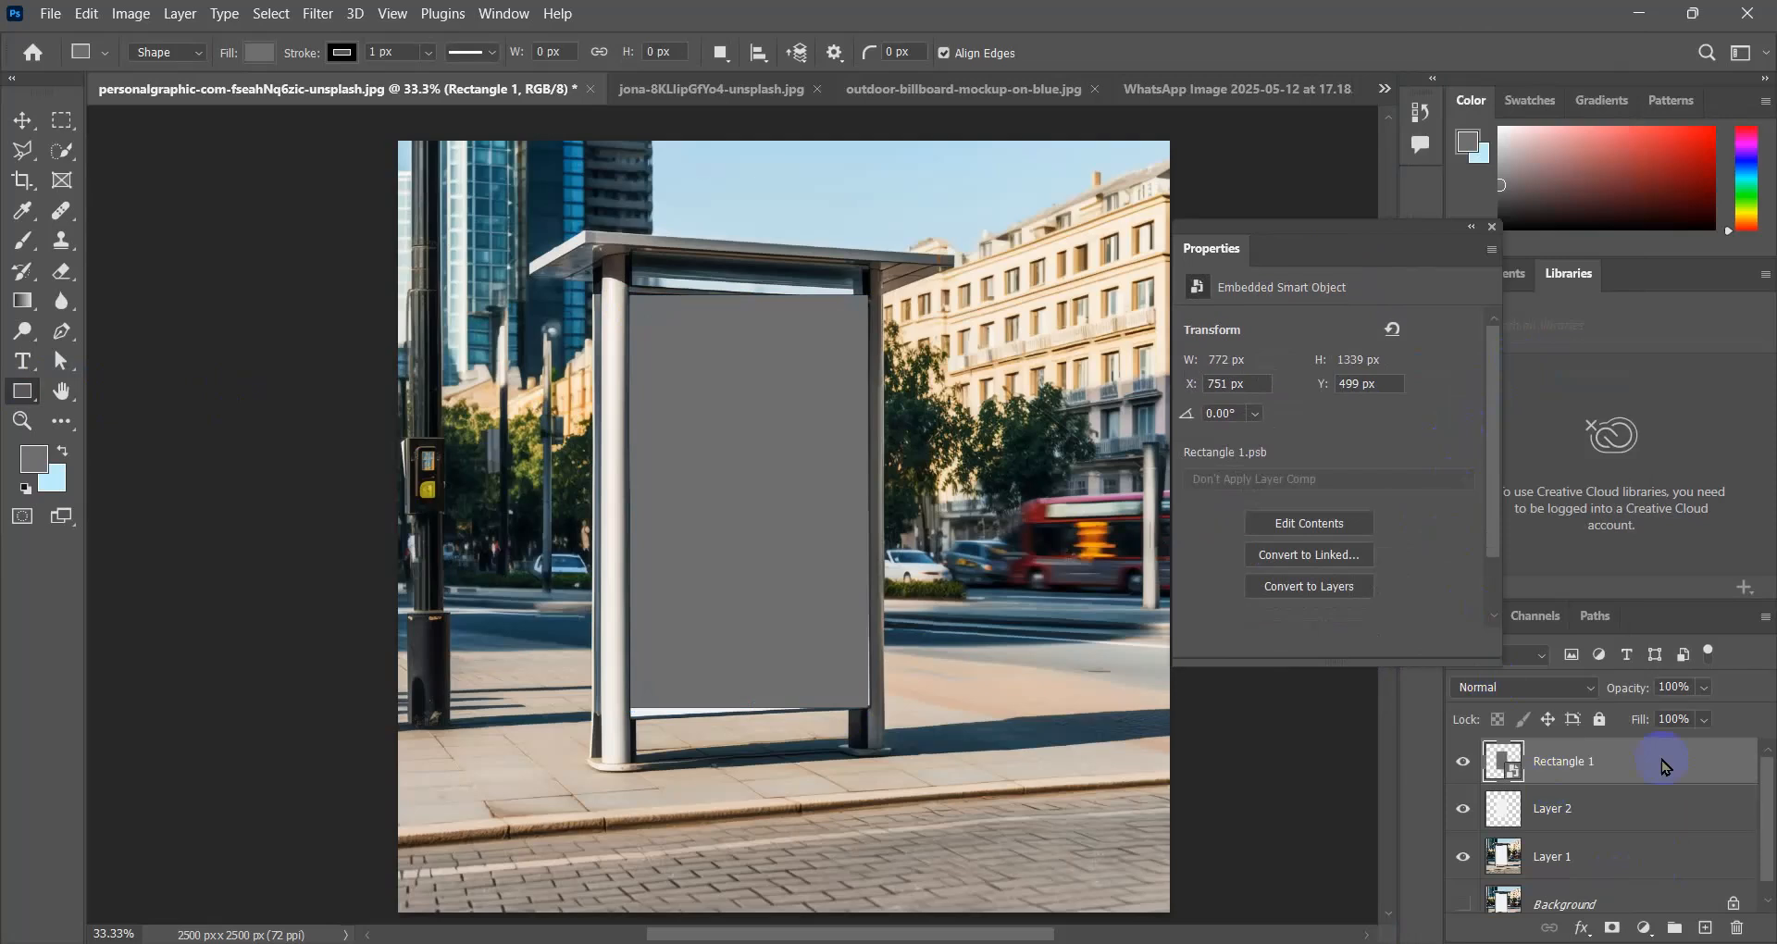
Lower the rectangle's opacity to 47% and distort its corners to match the billboard panel's perspective.
{"action": "left_click", "coordinate": [1703, 687]}
{"action": "left_click_drag", "start_coordinate": [1723, 717], "coordinate": [1672, 713]}
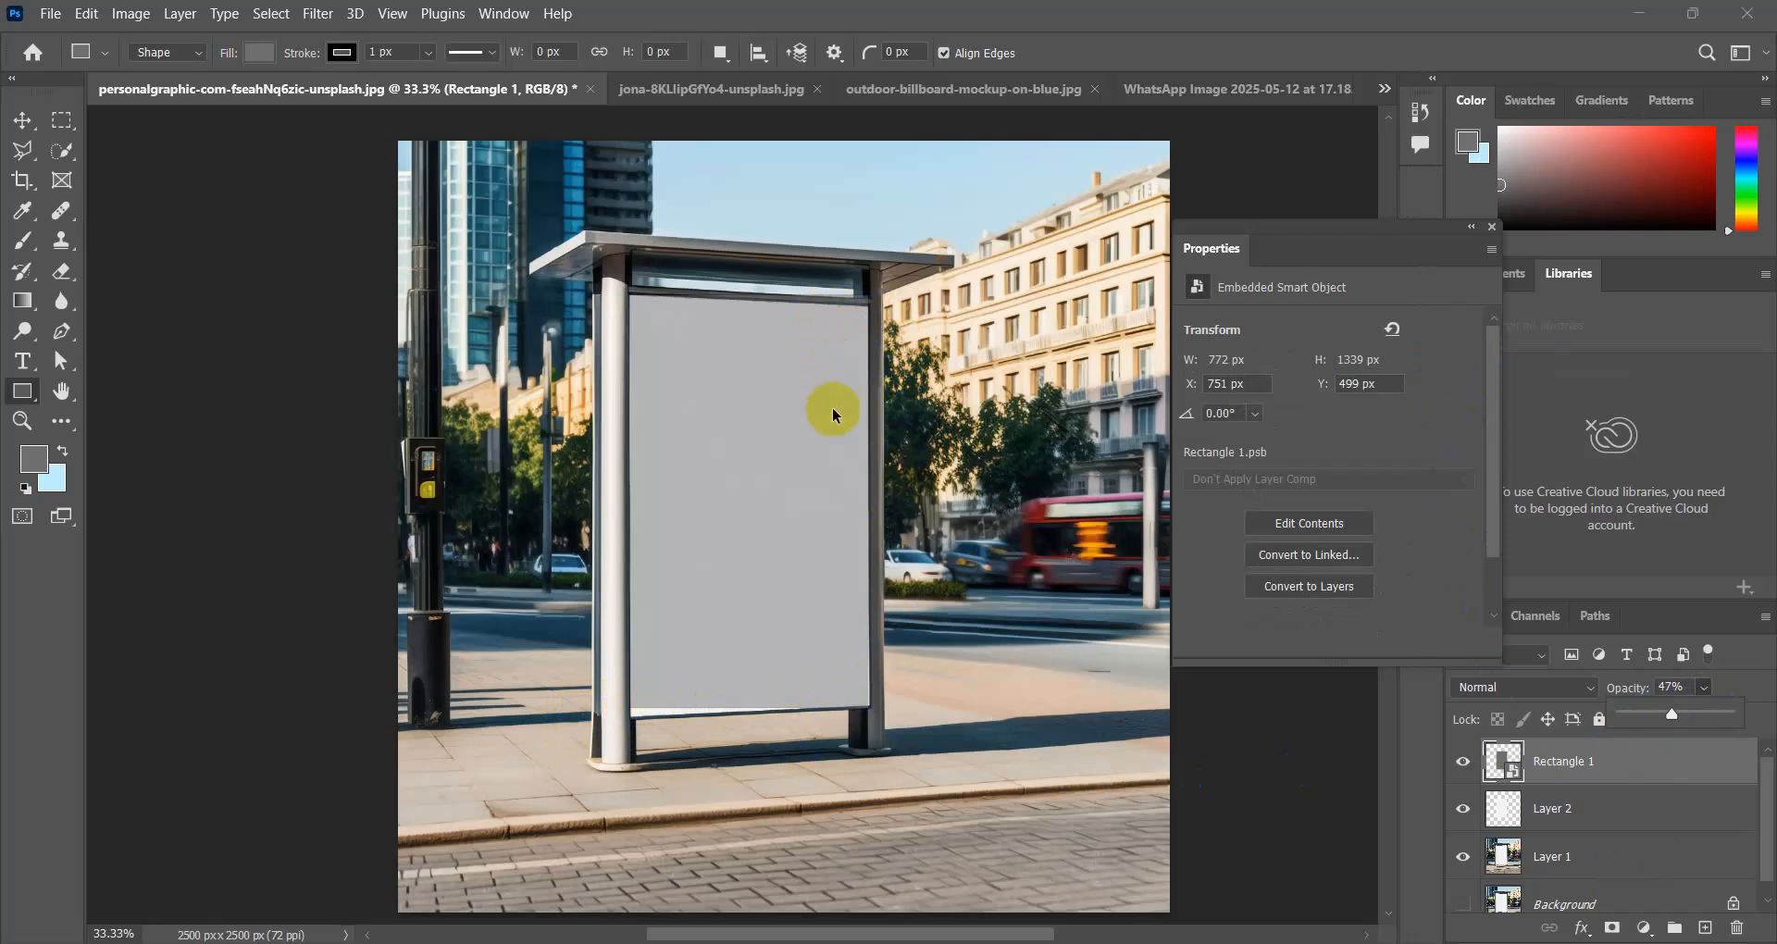
{"action": "key", "text": "ctrl+t"}
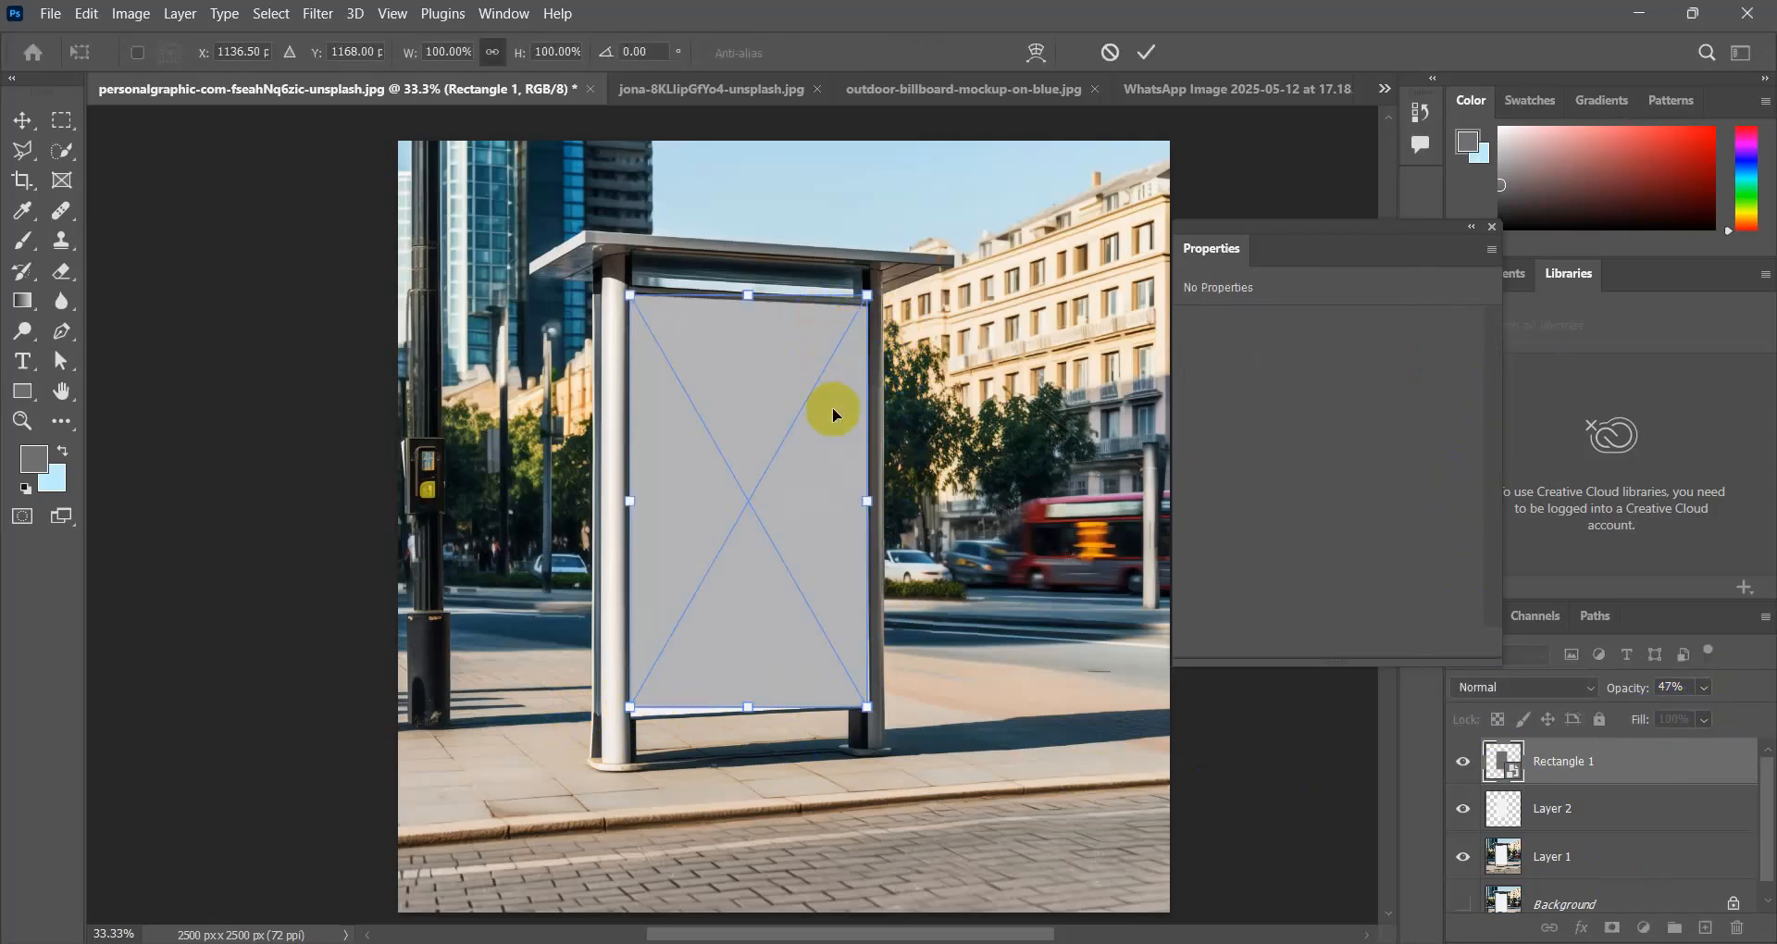
{"action": "right_click", "coordinate": [861, 445]}
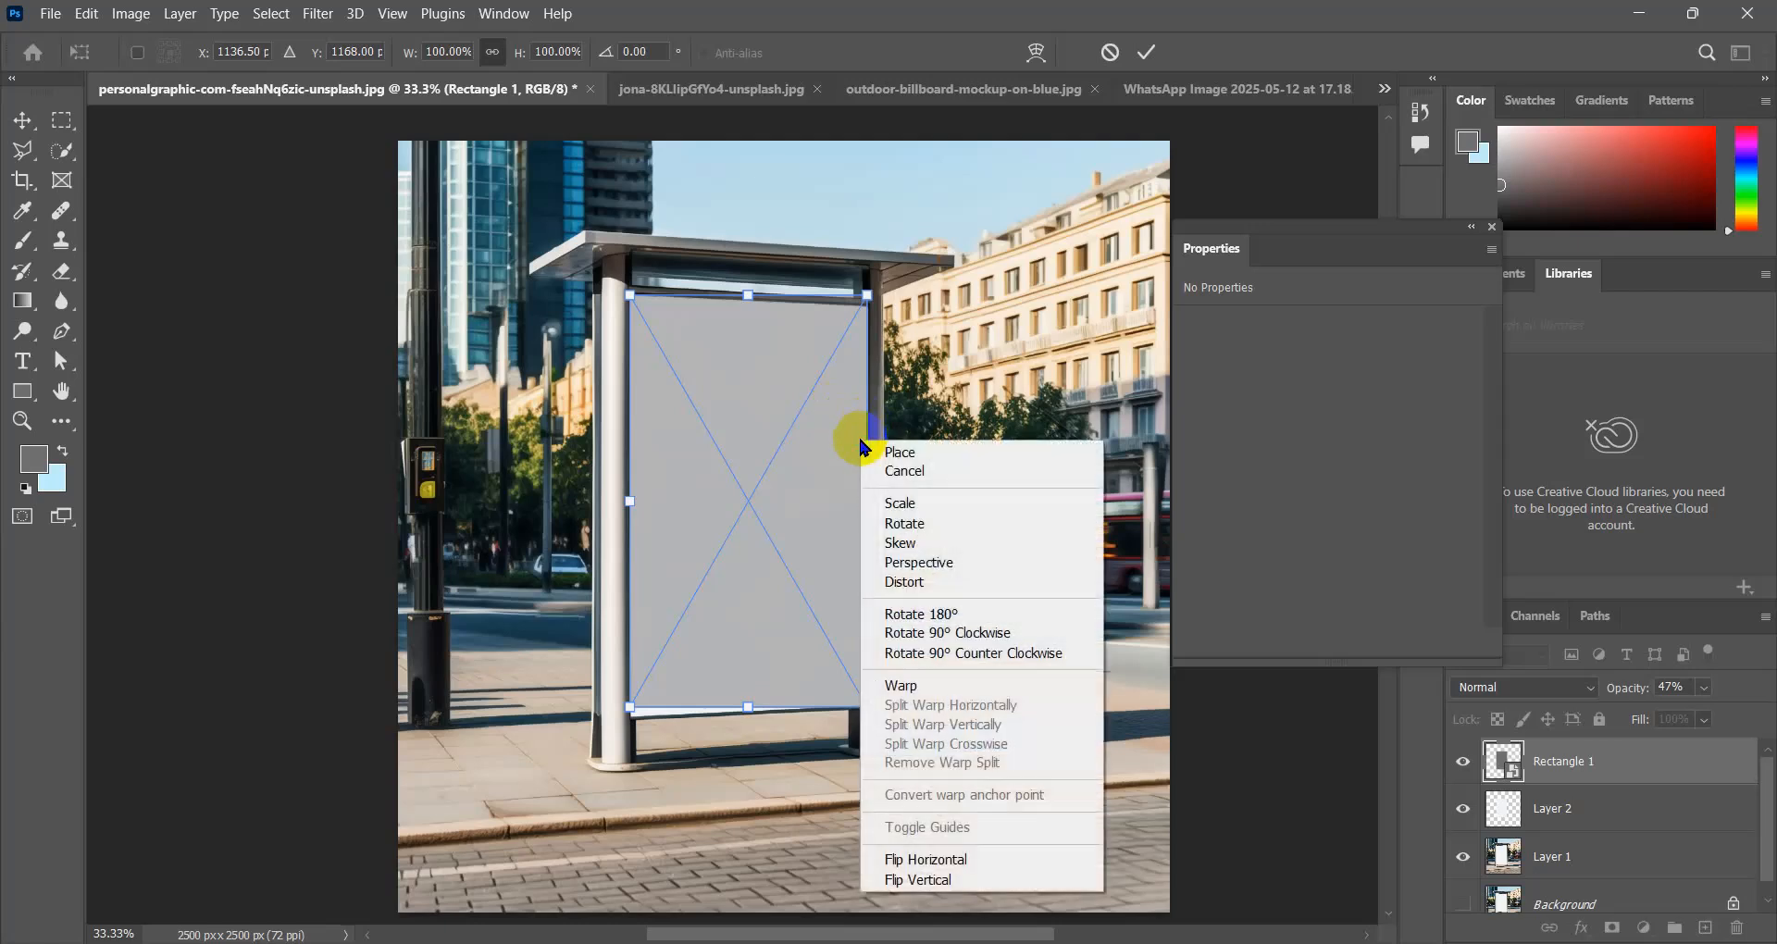
{"action": "left_click", "coordinate": [902, 581]}
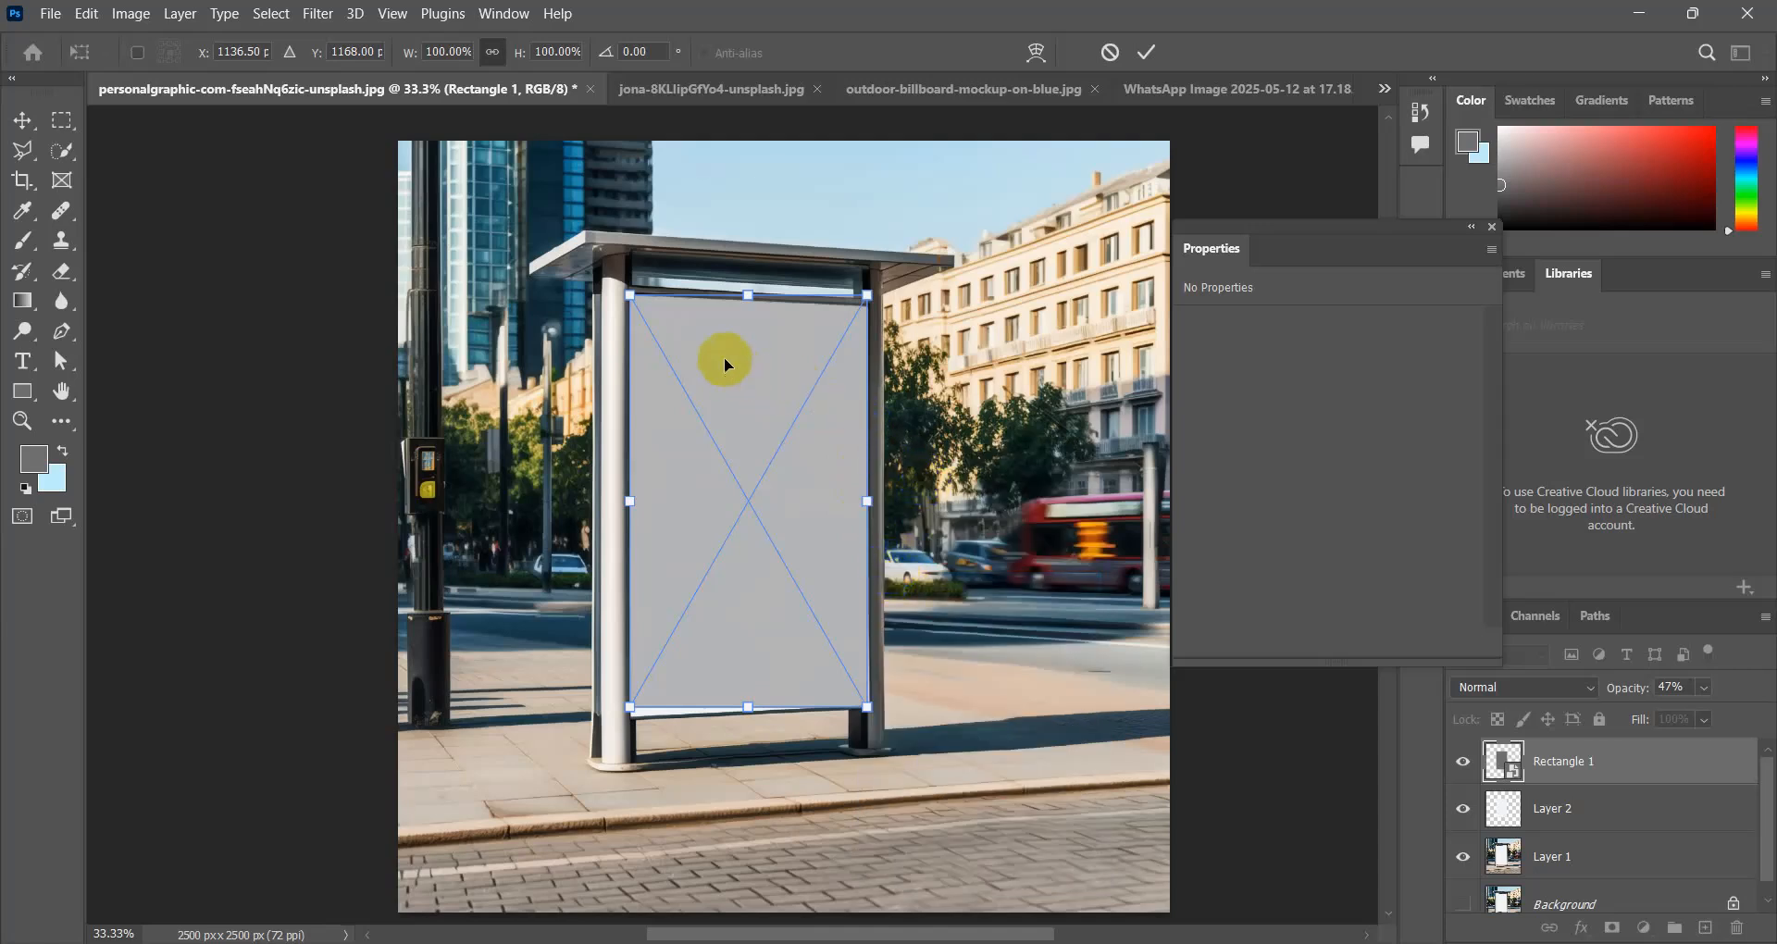
{"action": "left_click_drag", "start_coordinate": [870, 295], "coordinate": [871, 306]}
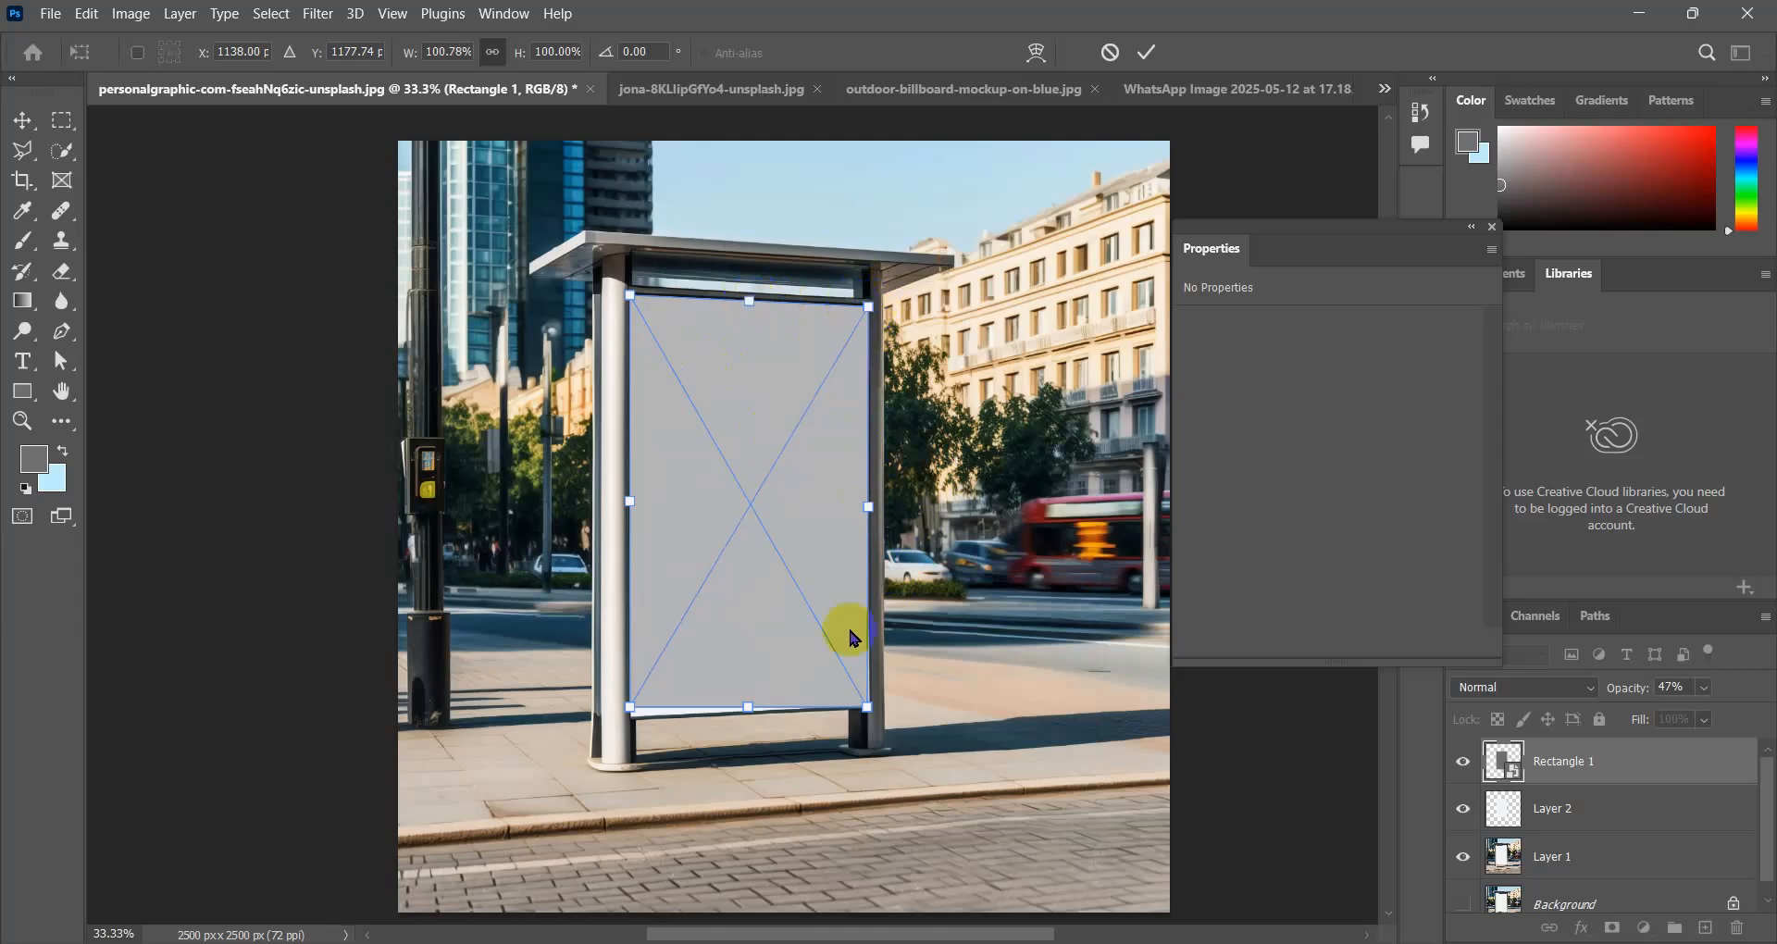
{"action": "left_click_drag", "start_coordinate": [631, 708], "coordinate": [633, 722]}
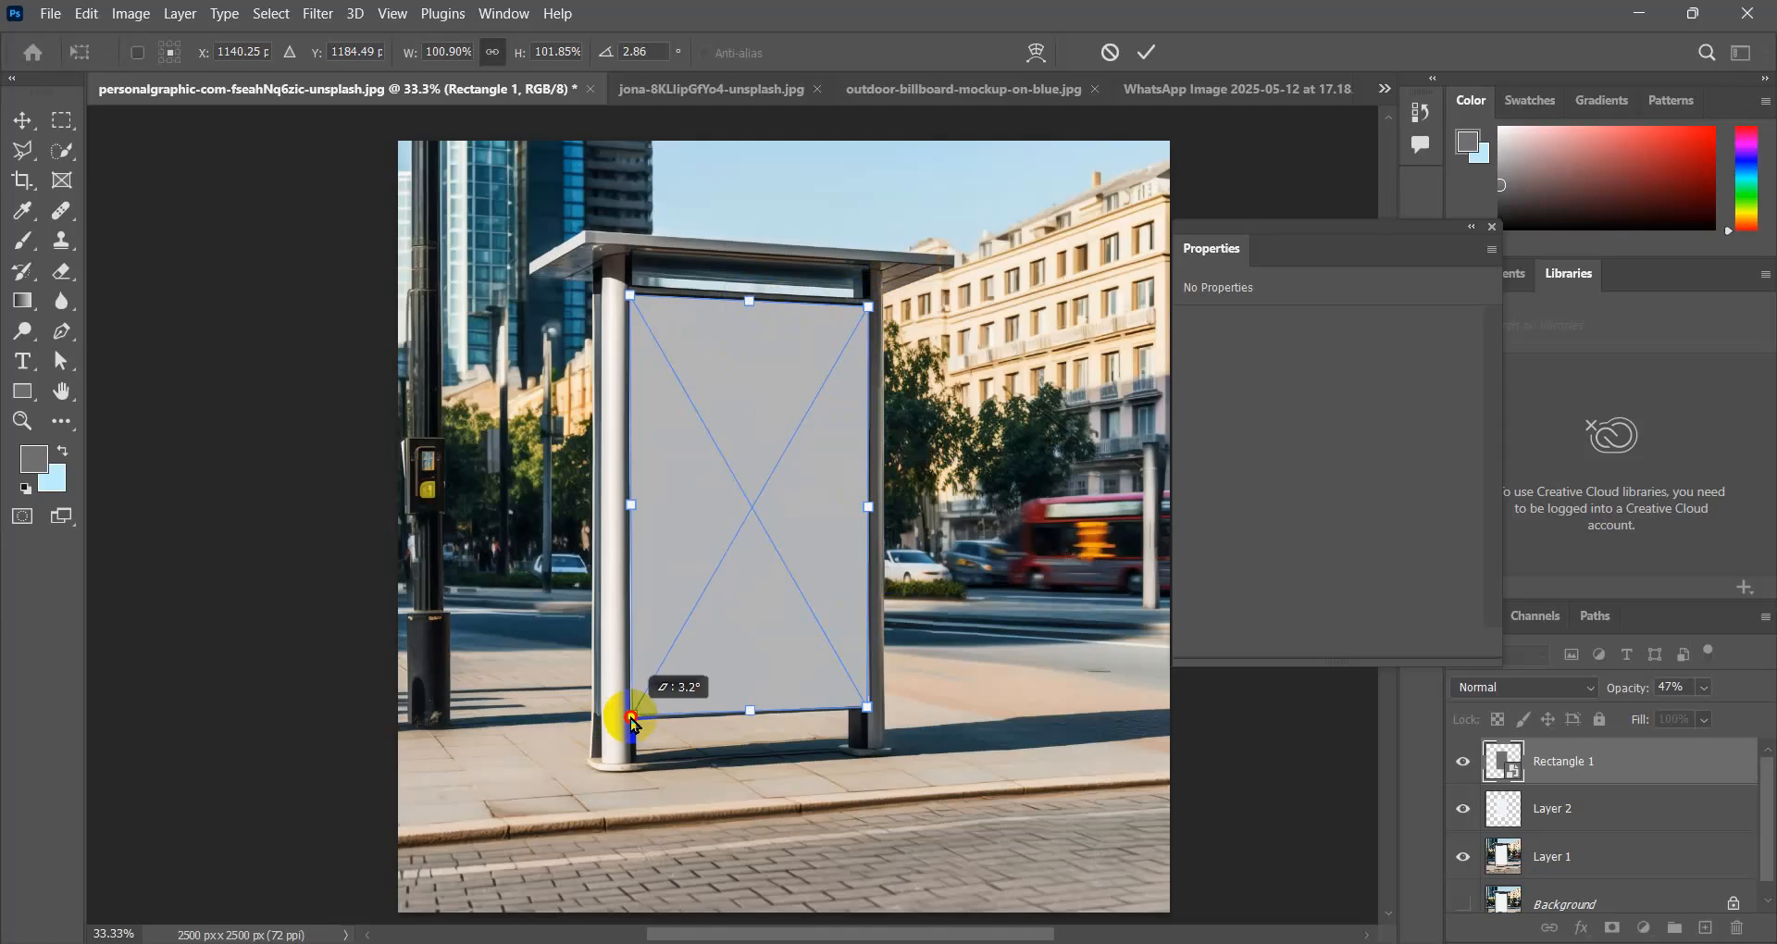
{"action": "left_click_drag", "start_coordinate": [867, 708], "coordinate": [872, 711]}
Reduce the rectangle's opacity to 24% and pull its right edge slightly inward to the panel's border.
{"action": "left_click", "coordinate": [1643, 745]}
{"action": "left_click", "coordinate": [1703, 686]}
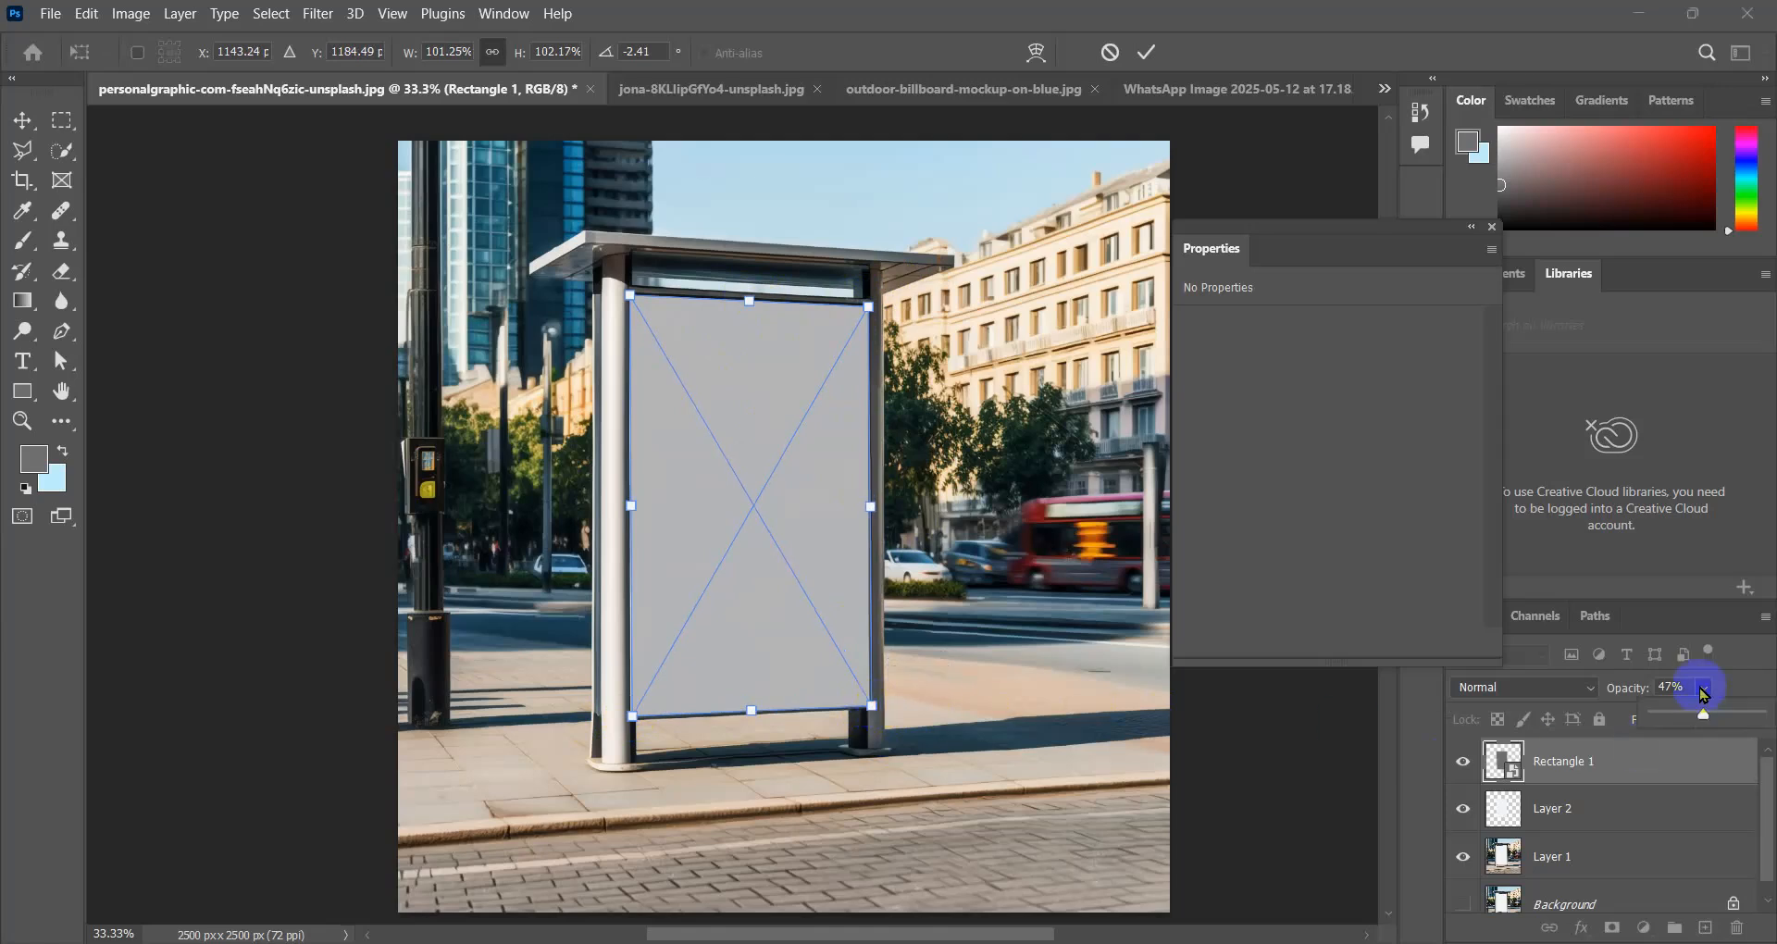
{"action": "left_click_drag", "start_coordinate": [1703, 715], "coordinate": [1682, 720]}
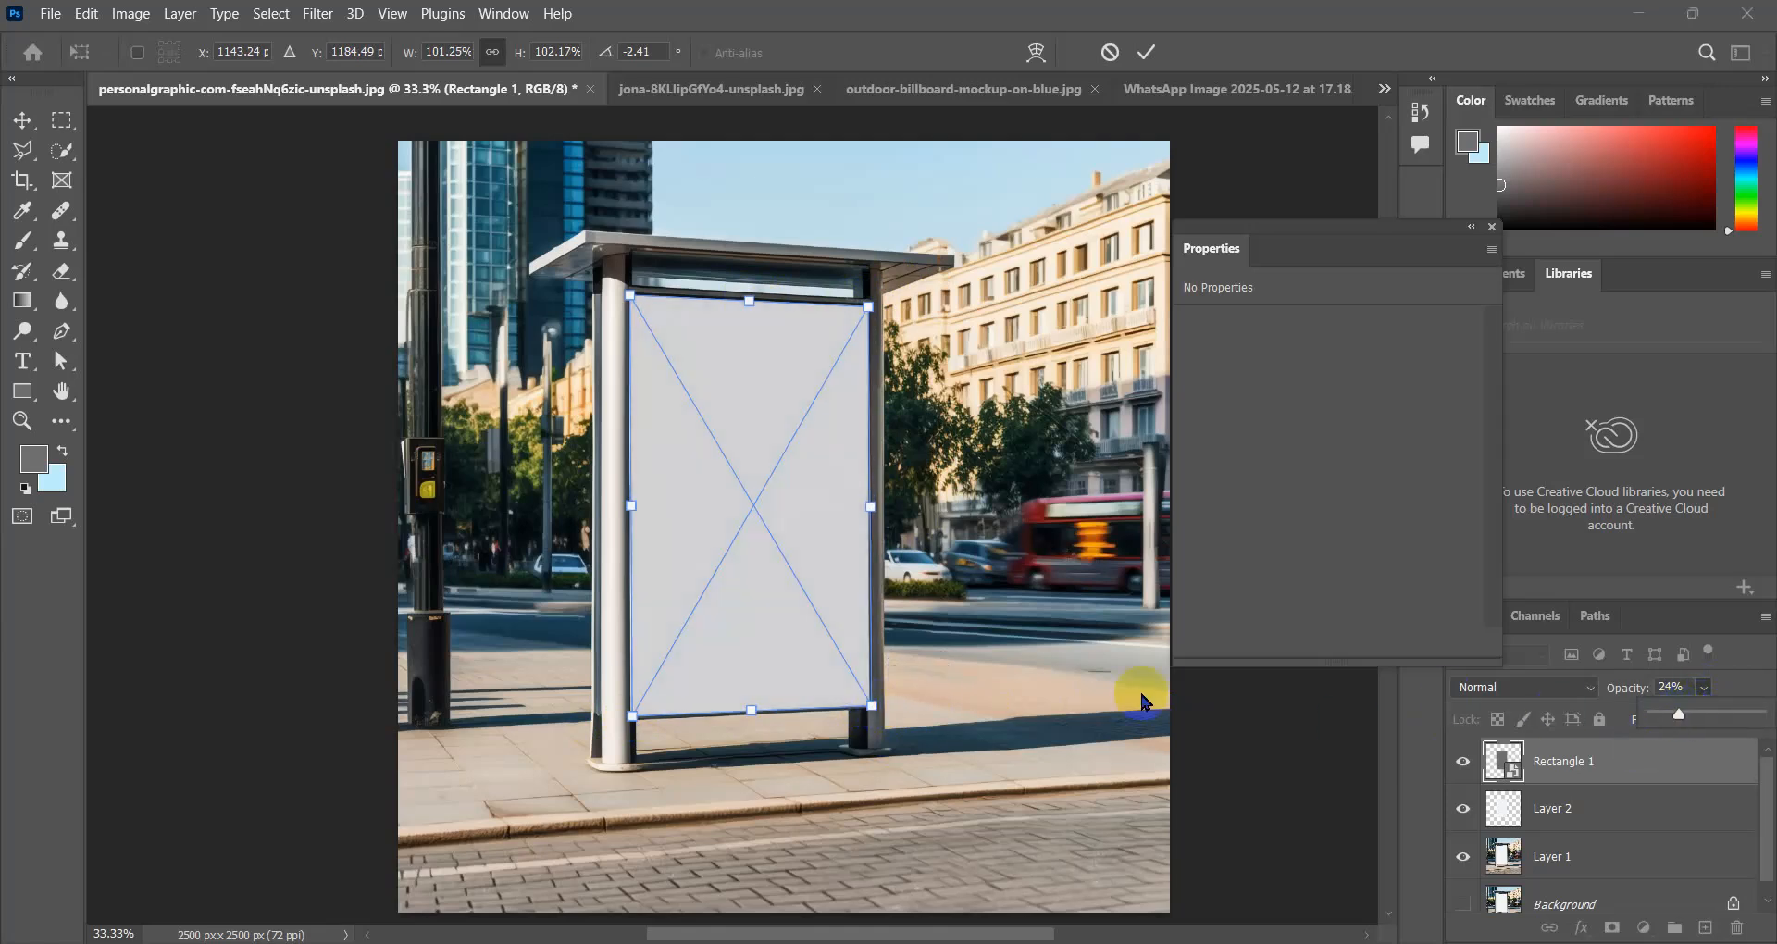
{"action": "left_click_drag", "start_coordinate": [870, 508], "coordinate": [865, 509]}
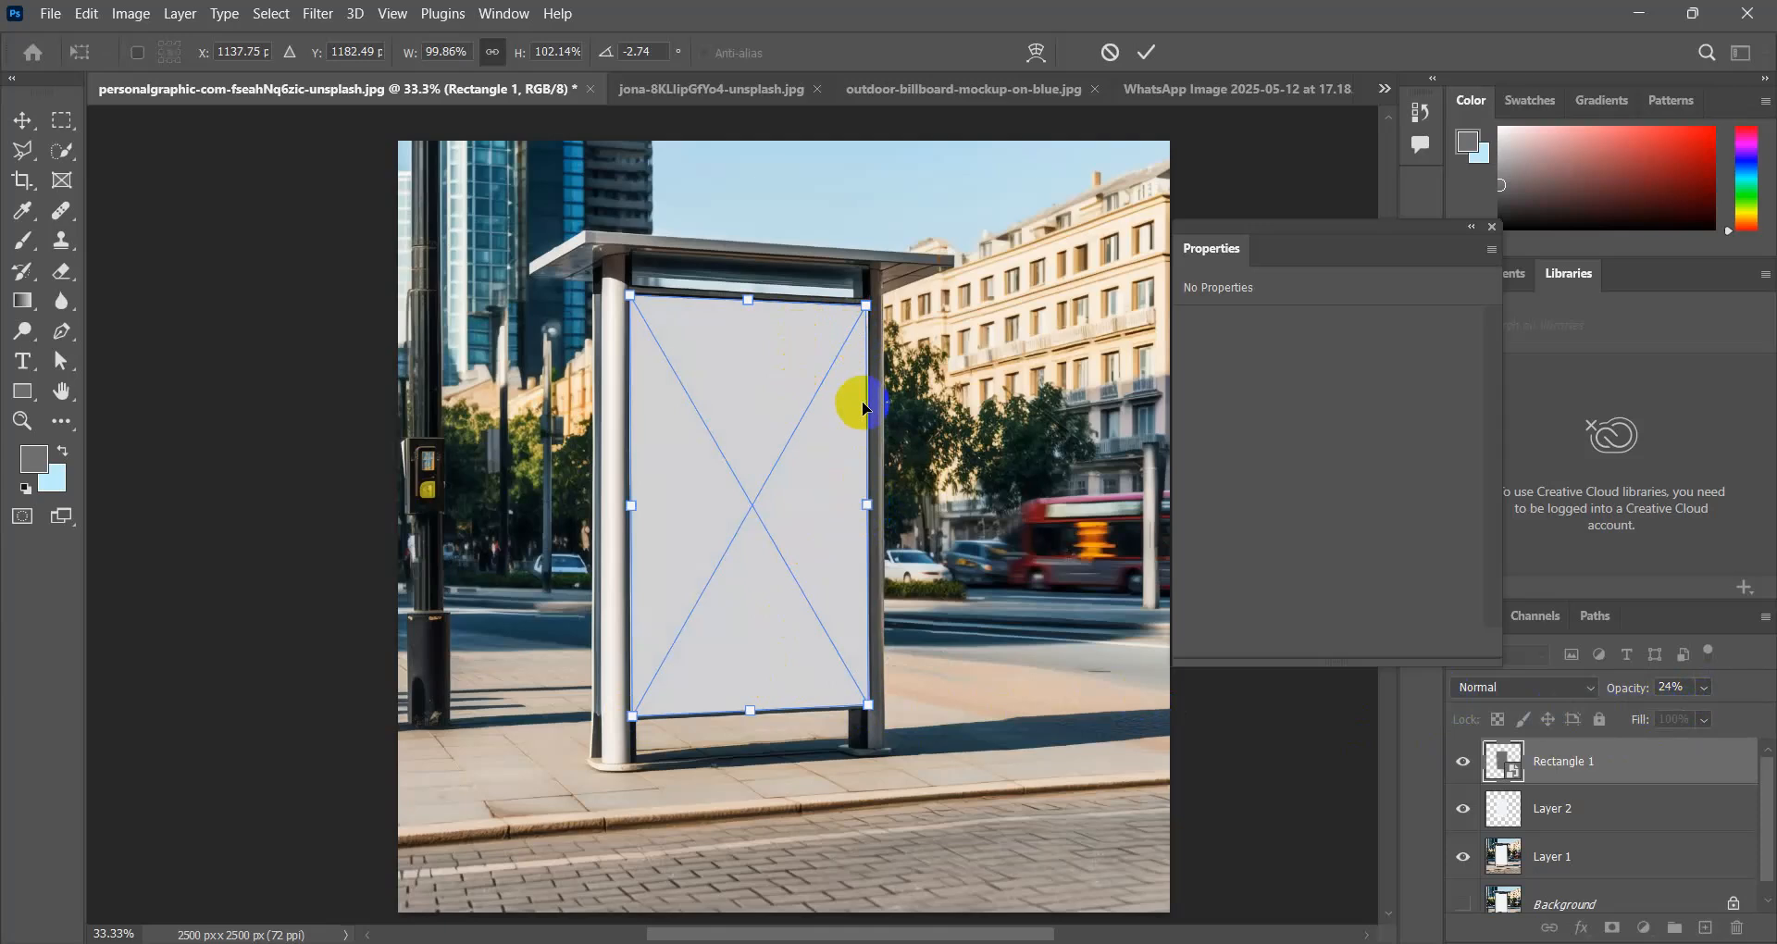
Warp the rectangle's top and bottom edges to follow the billboard panel's frame and apply the transform.
{"action": "scroll", "coordinate": [856, 379], "scroll_direction": "up", "scroll_amount": 1}
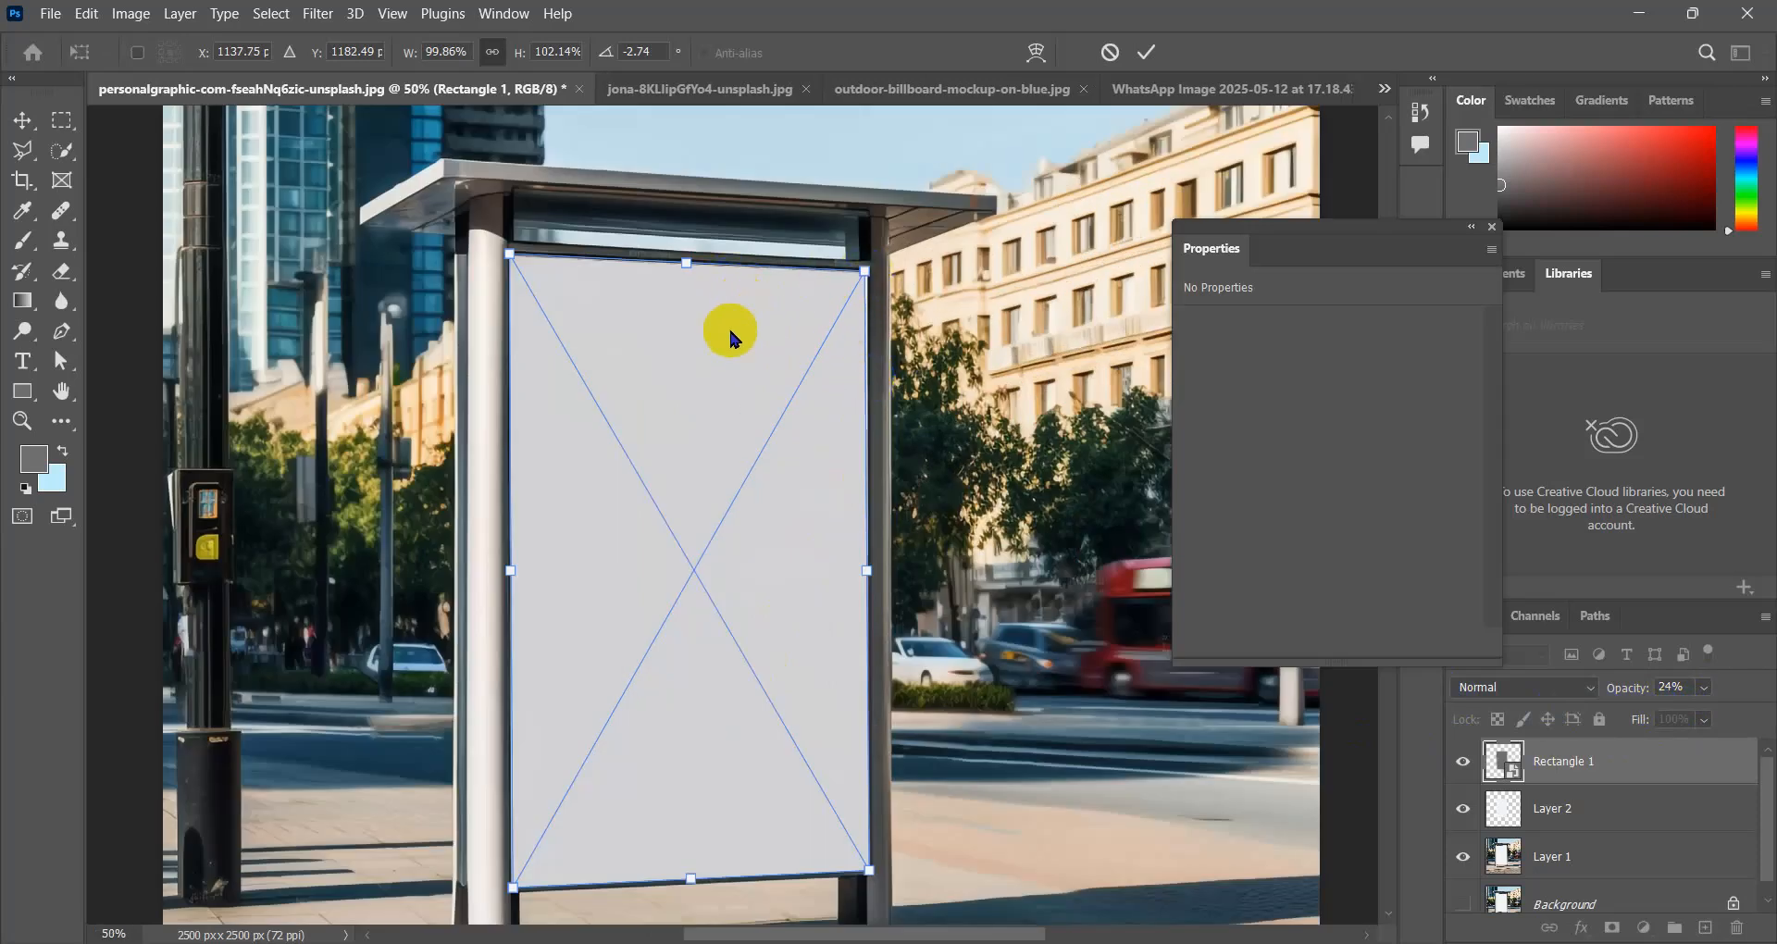
{"action": "right_click", "coordinate": [856, 294]}
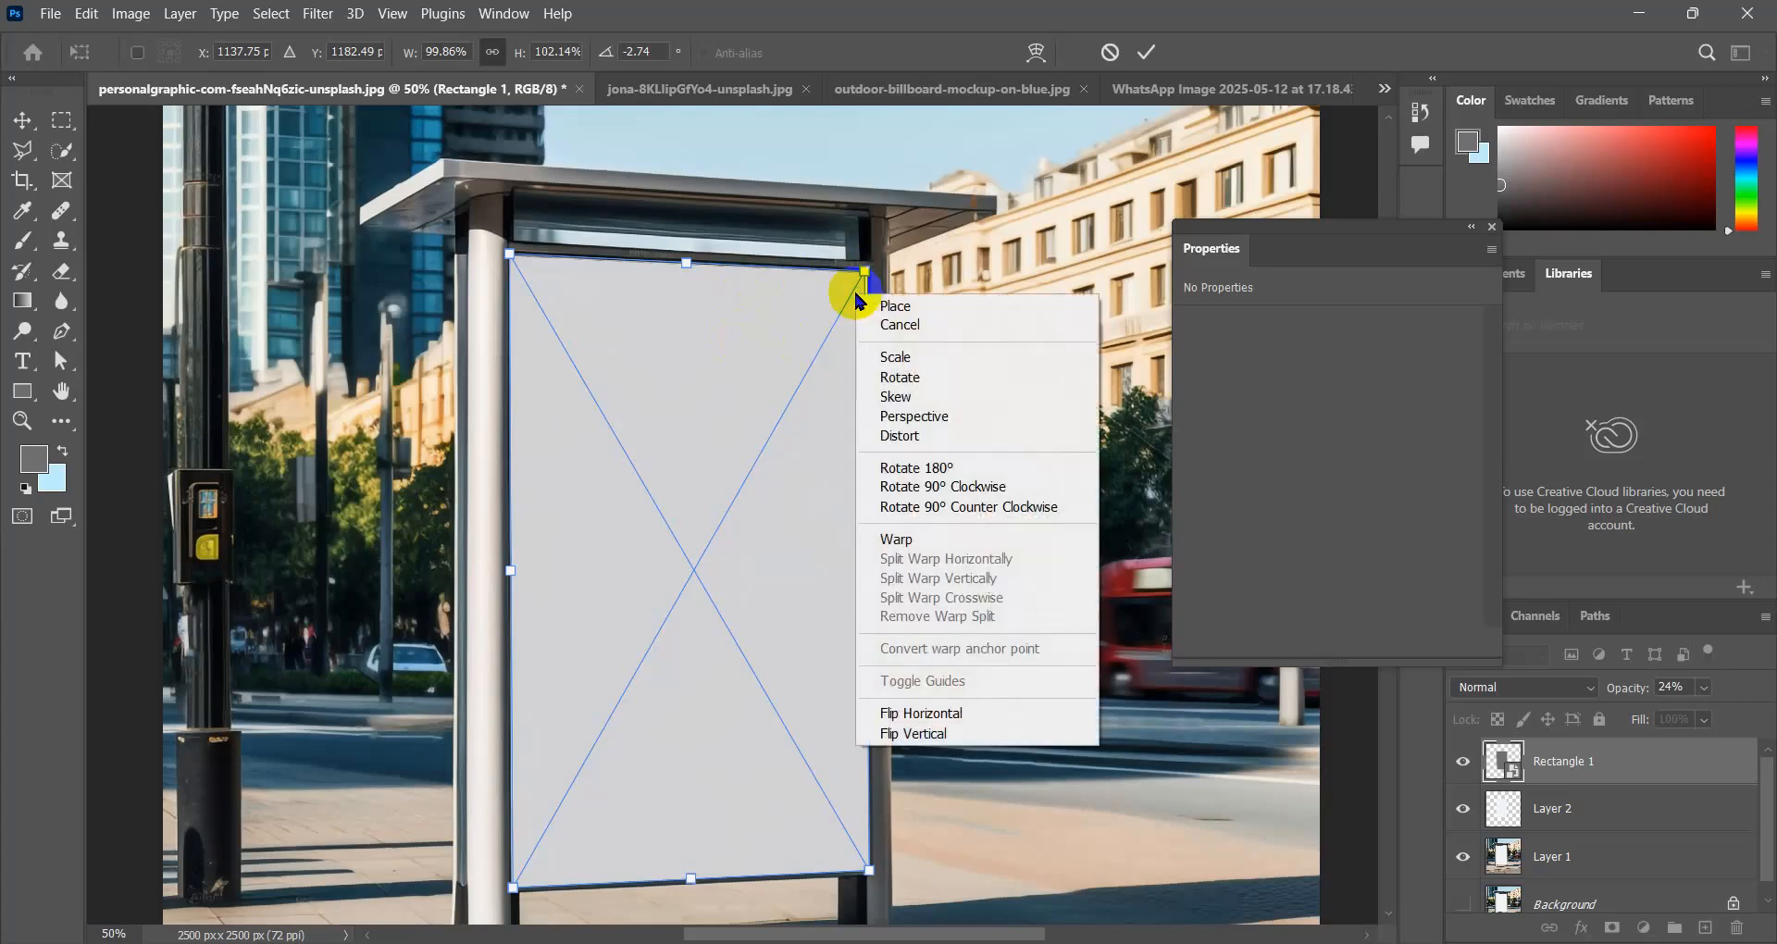
{"action": "left_click", "coordinate": [948, 541]}
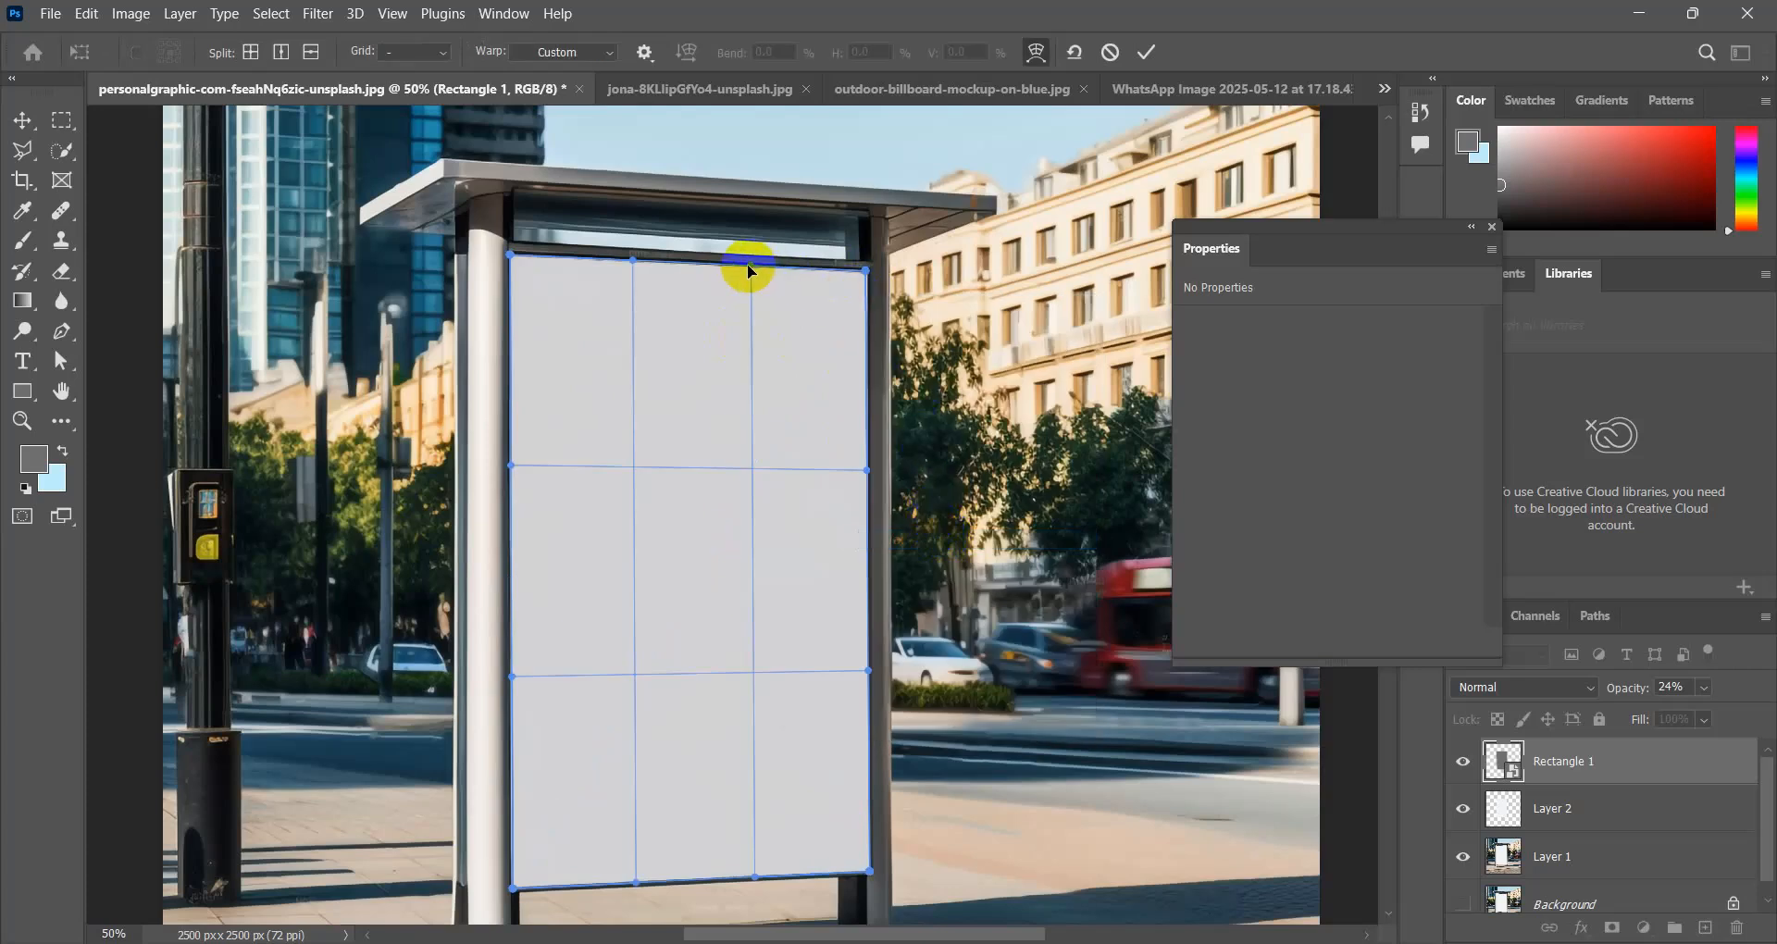
{"action": "mouse_move", "coordinate": [751, 265]}
{"action": "left_mouse_down"}
{"action": "mouse_move", "coordinate": [753, 238]}
{"action": "mouse_move", "coordinate": [741, 329]}
{"action": "mouse_move", "coordinate": [746, 271]}
{"action": "left_mouse_up"}
{"action": "left_click_drag", "start_coordinate": [634, 261], "coordinate": [637, 266]}
{"action": "scroll", "coordinate": [759, 467], "scroll_direction": "down", "scroll_amount": 3}
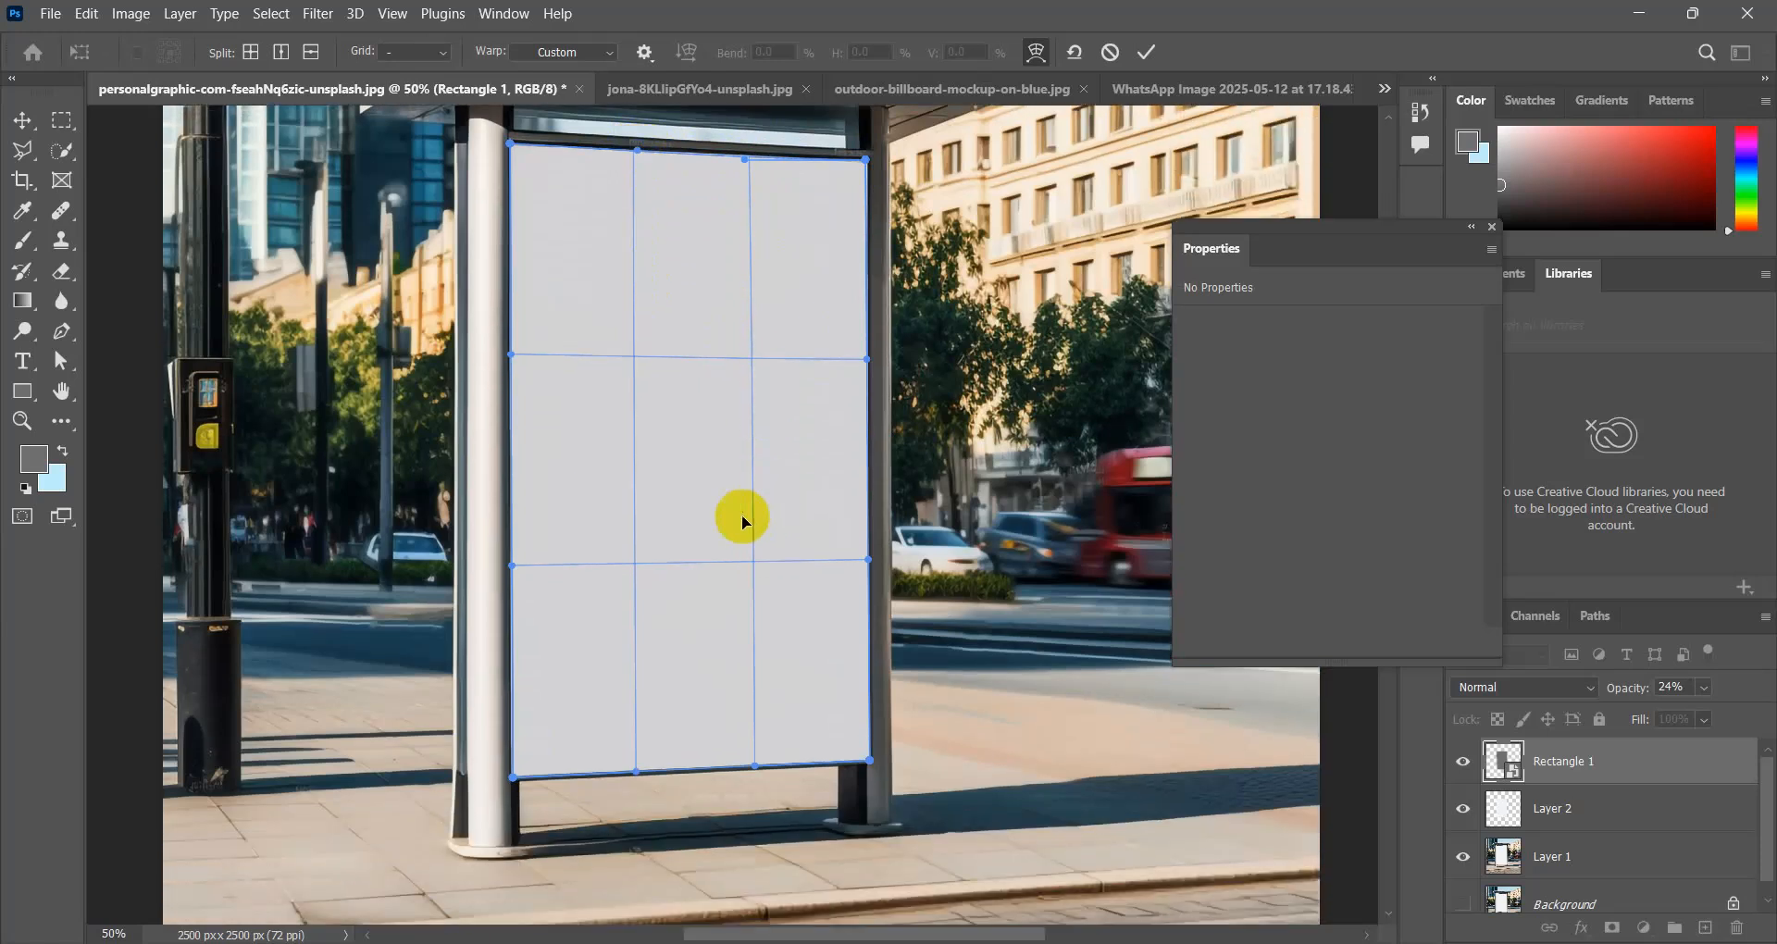
{"action": "scroll", "coordinate": [743, 520], "scroll_direction": "down", "scroll_amount": 3}
{"action": "mouse_move", "coordinate": [757, 660]}
{"action": "left_mouse_down"}
{"action": "mouse_move", "coordinate": [741, 615]}
{"action": "mouse_move", "coordinate": [747, 660]}
{"action": "left_mouse_up"}
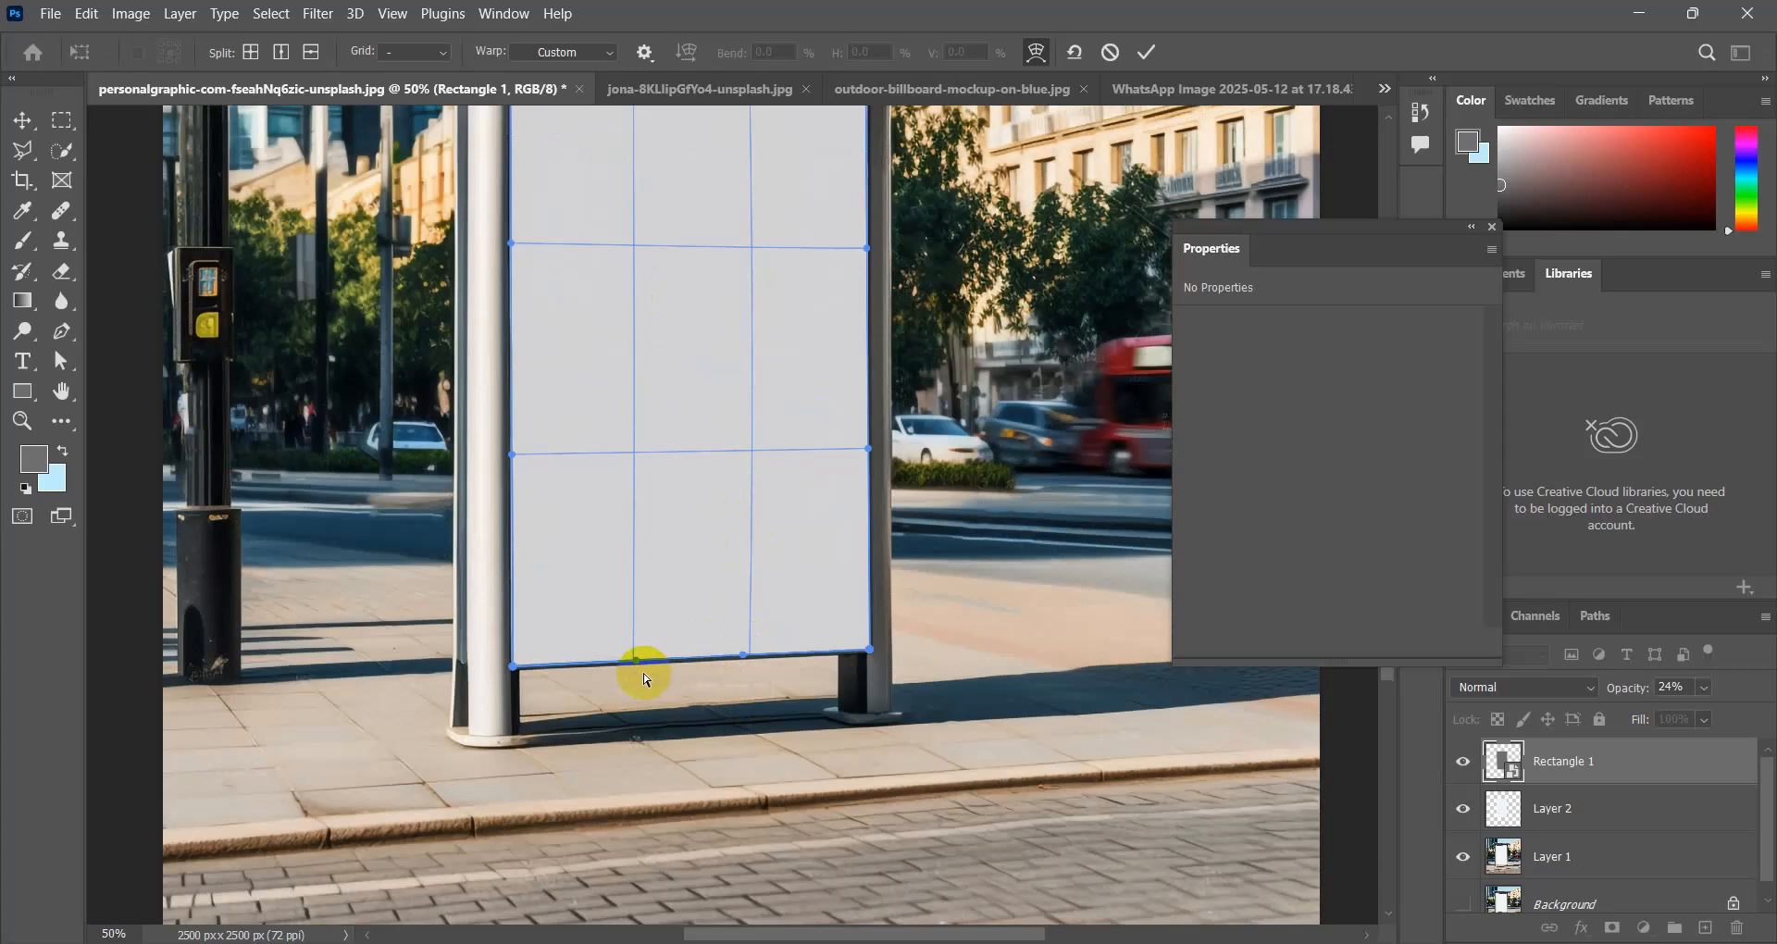
{"action": "scroll", "coordinate": [735, 435], "scroll_direction": "up", "scroll_amount": 3}
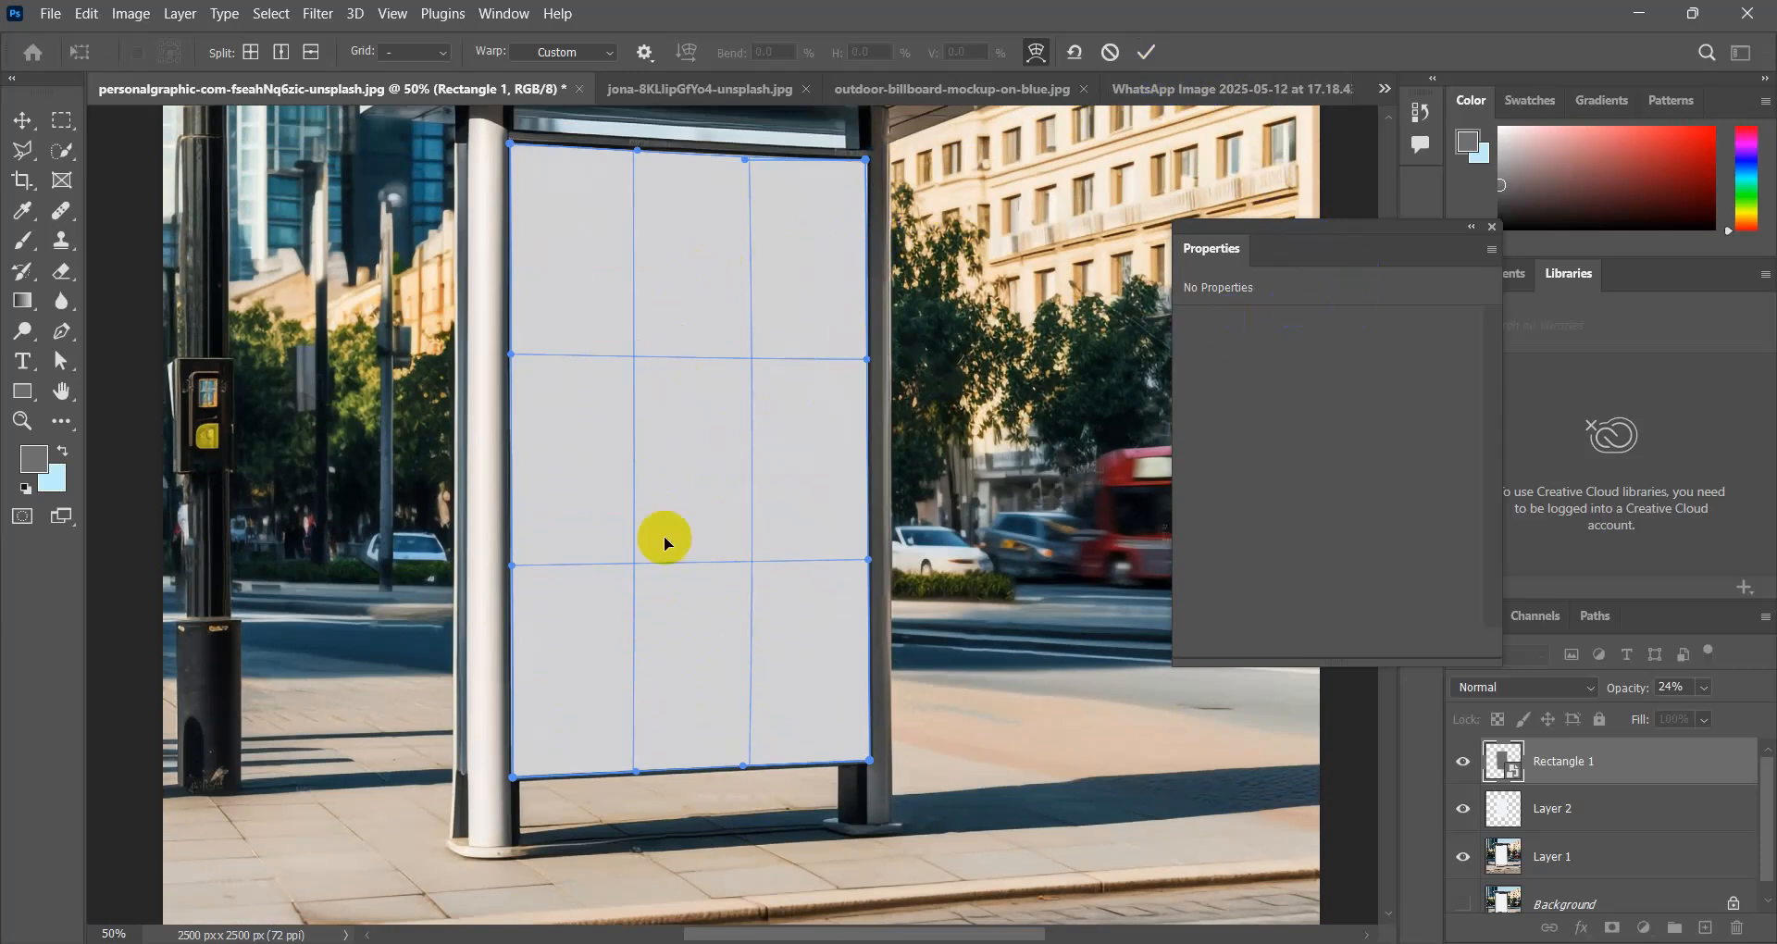
{"action": "left_click", "coordinate": [1147, 56]}
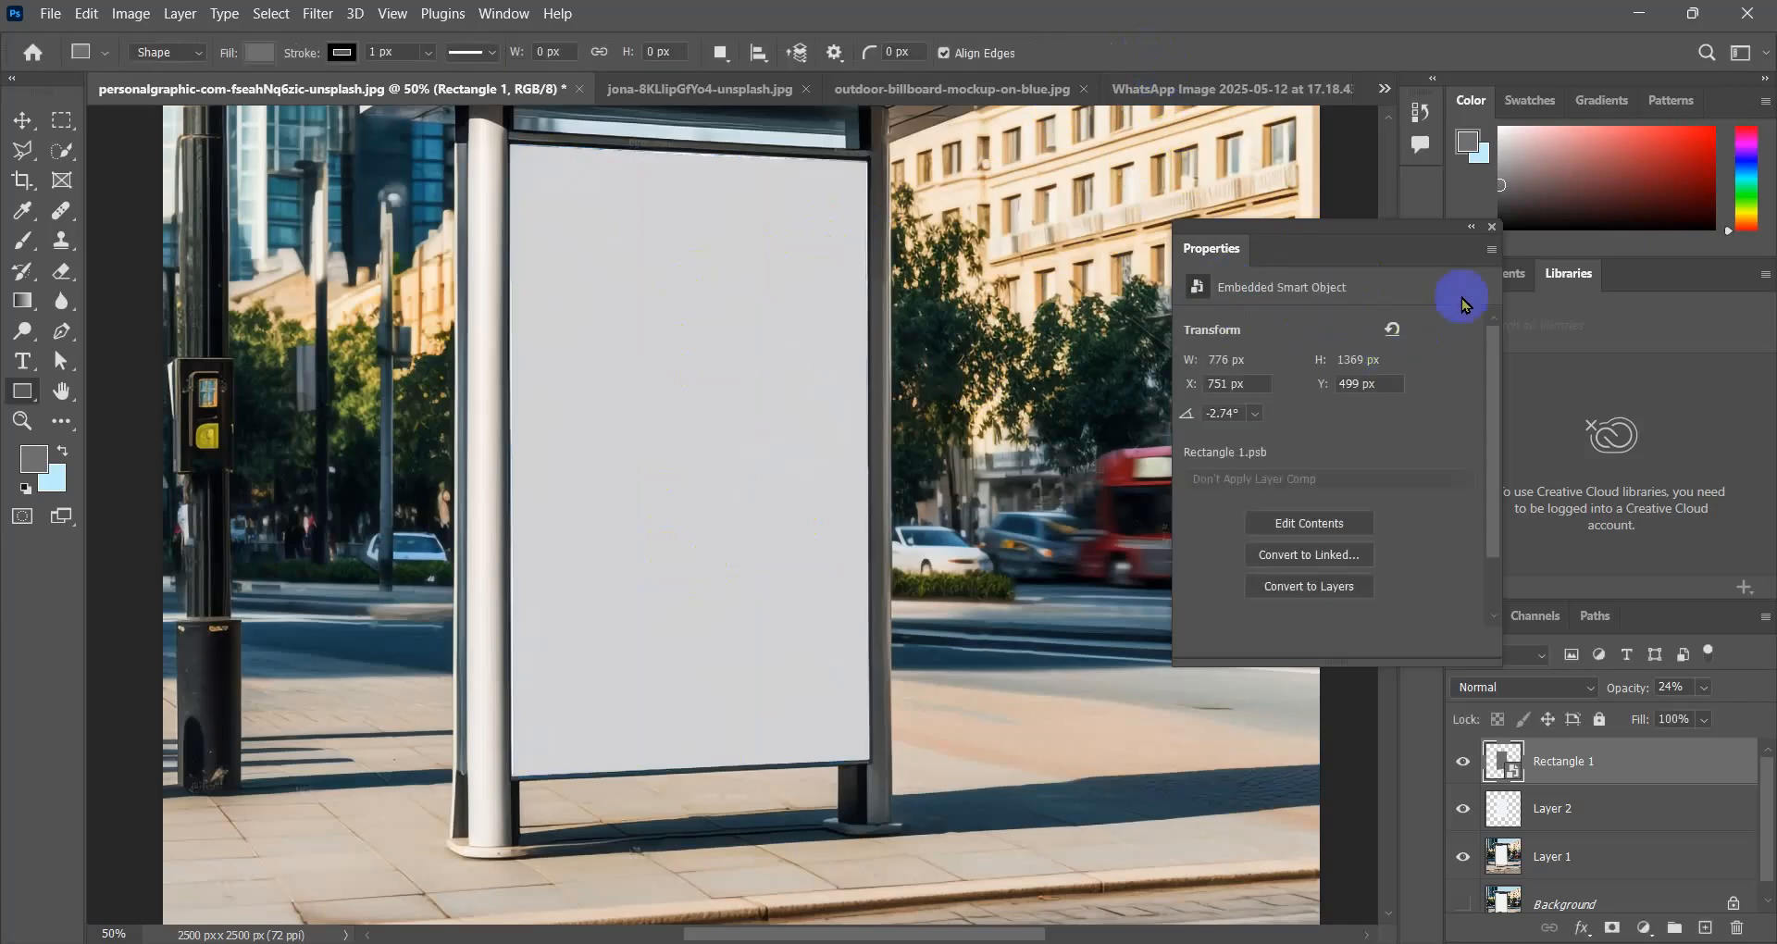
Close the floating object properties and restore the rectangle smart object's opacity to 100%.
{"action": "left_click", "coordinate": [1493, 225]}
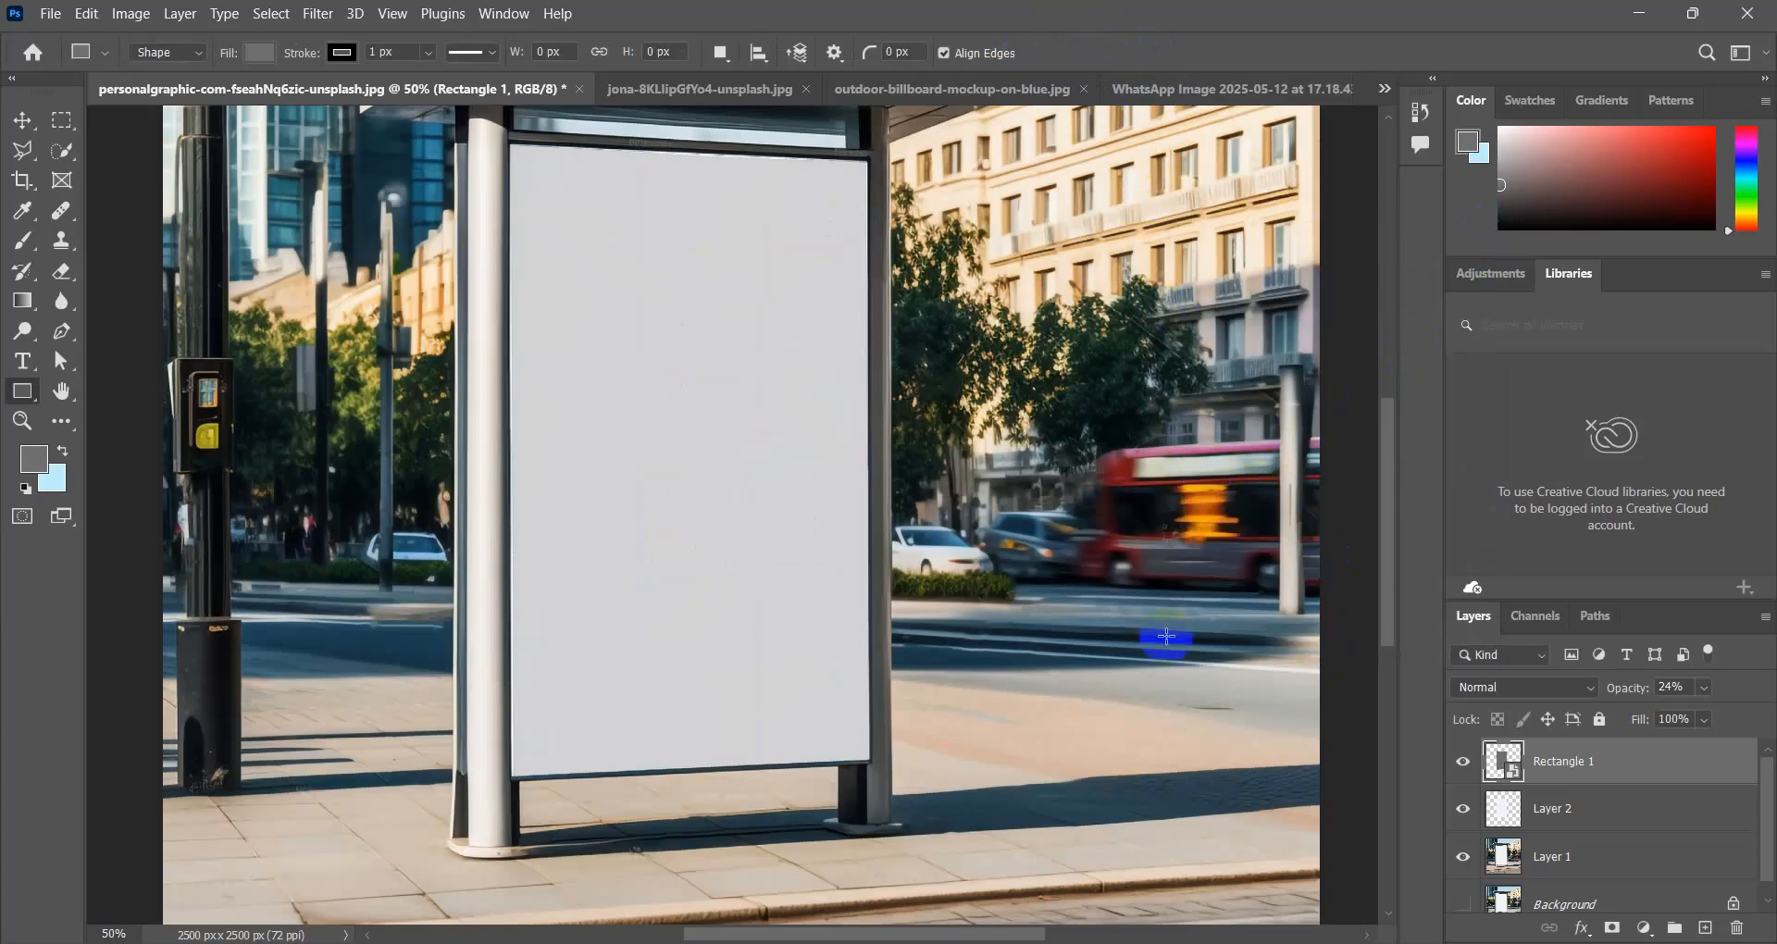
{"action": "scroll", "coordinate": [1027, 475], "scroll_direction": "up", "scroll_amount": 1}
{"action": "scroll", "coordinate": [1027, 475], "scroll_direction": "down", "scroll_amount": 1}
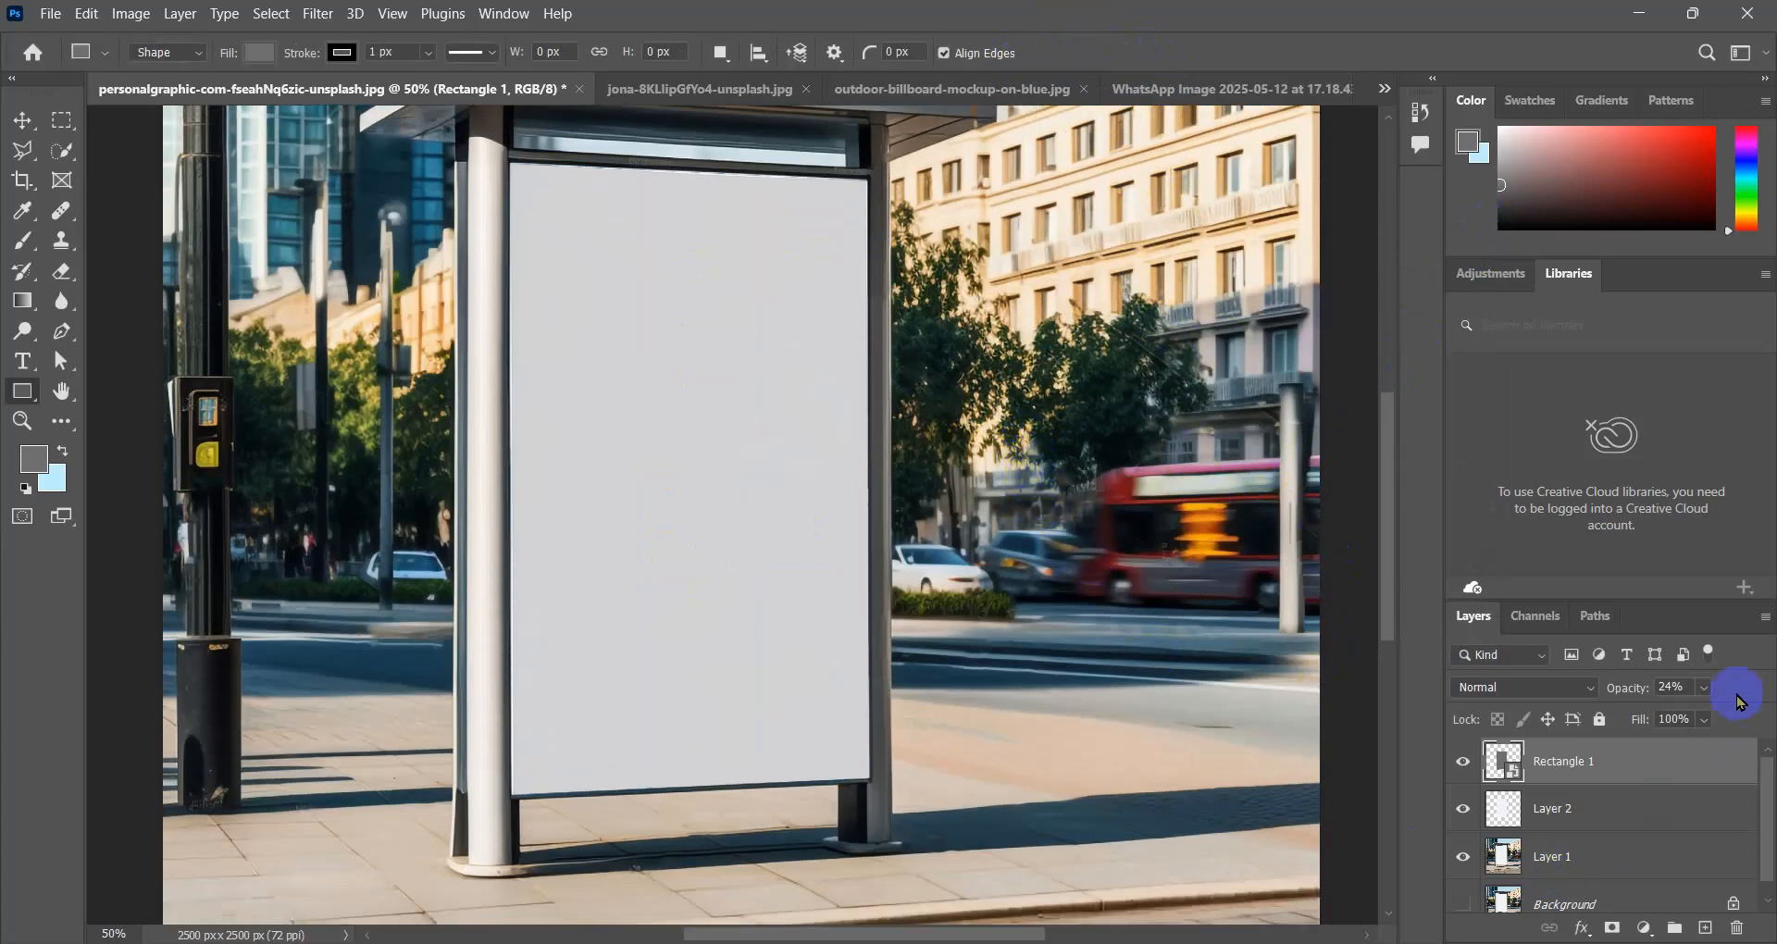
{"action": "left_click", "coordinate": [1703, 688]}
{"action": "left_click_drag", "start_coordinate": [1680, 718], "coordinate": [1768, 726]}
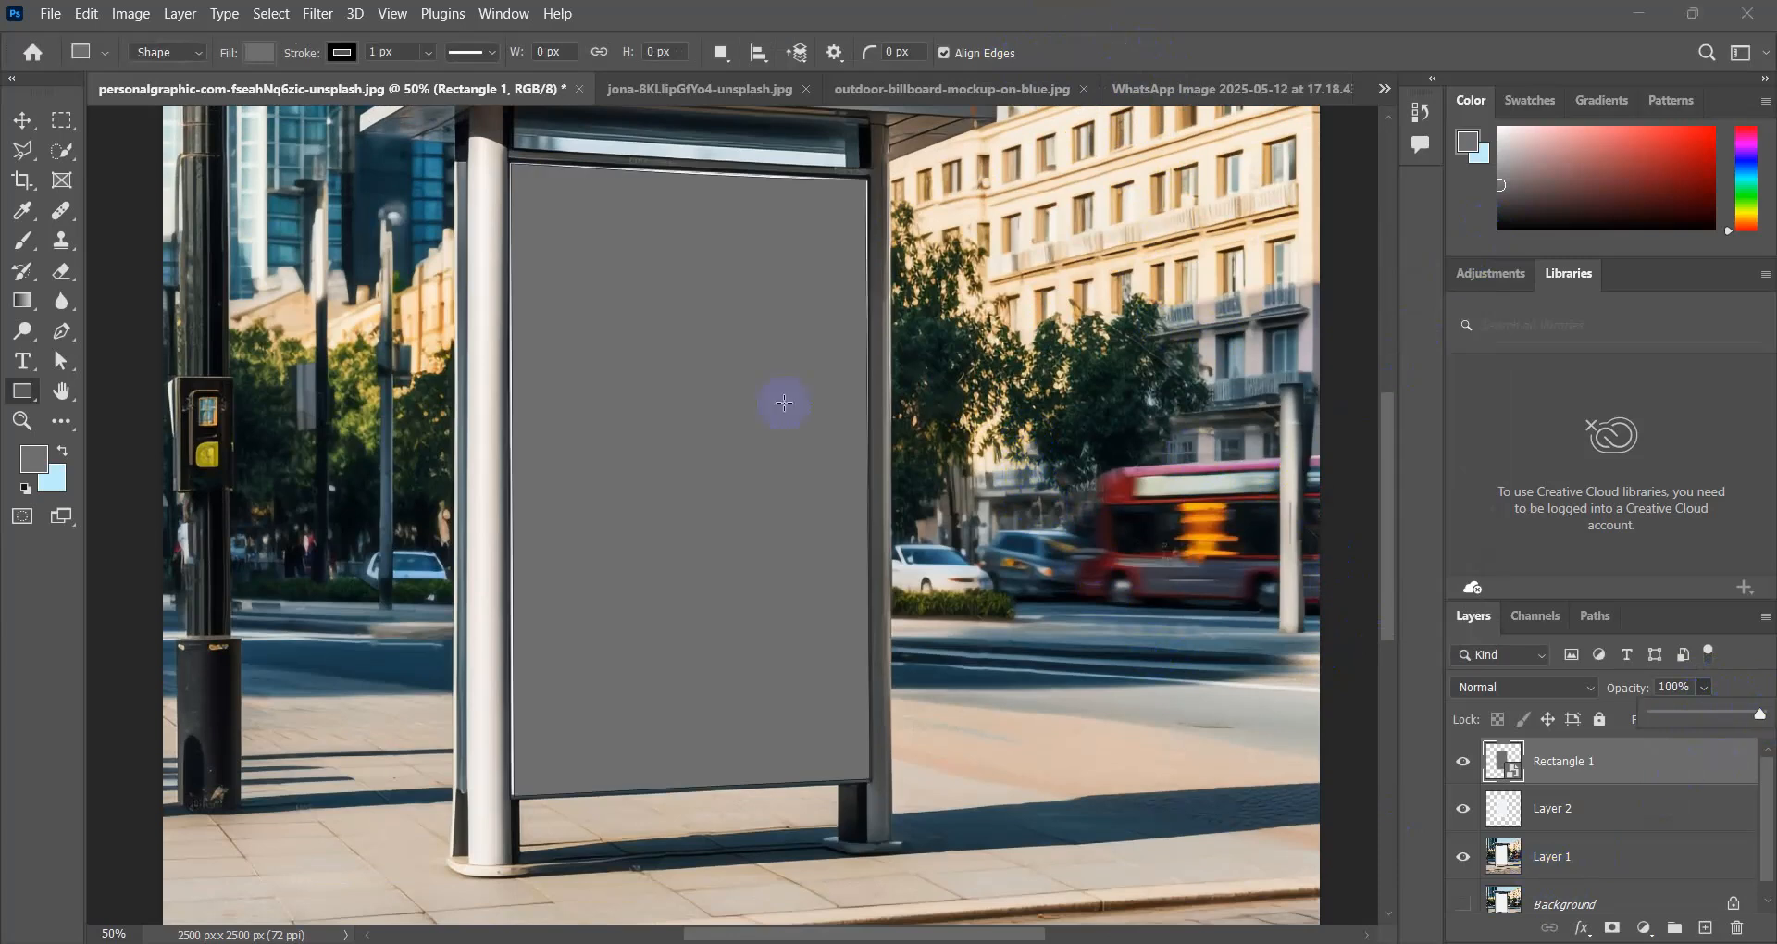
Open the contents of the Rectangle 1 smart object for editing and switch to the Move tool.
{"action": "scroll", "coordinate": [773, 301], "scroll_direction": "up", "scroll_amount": 1}
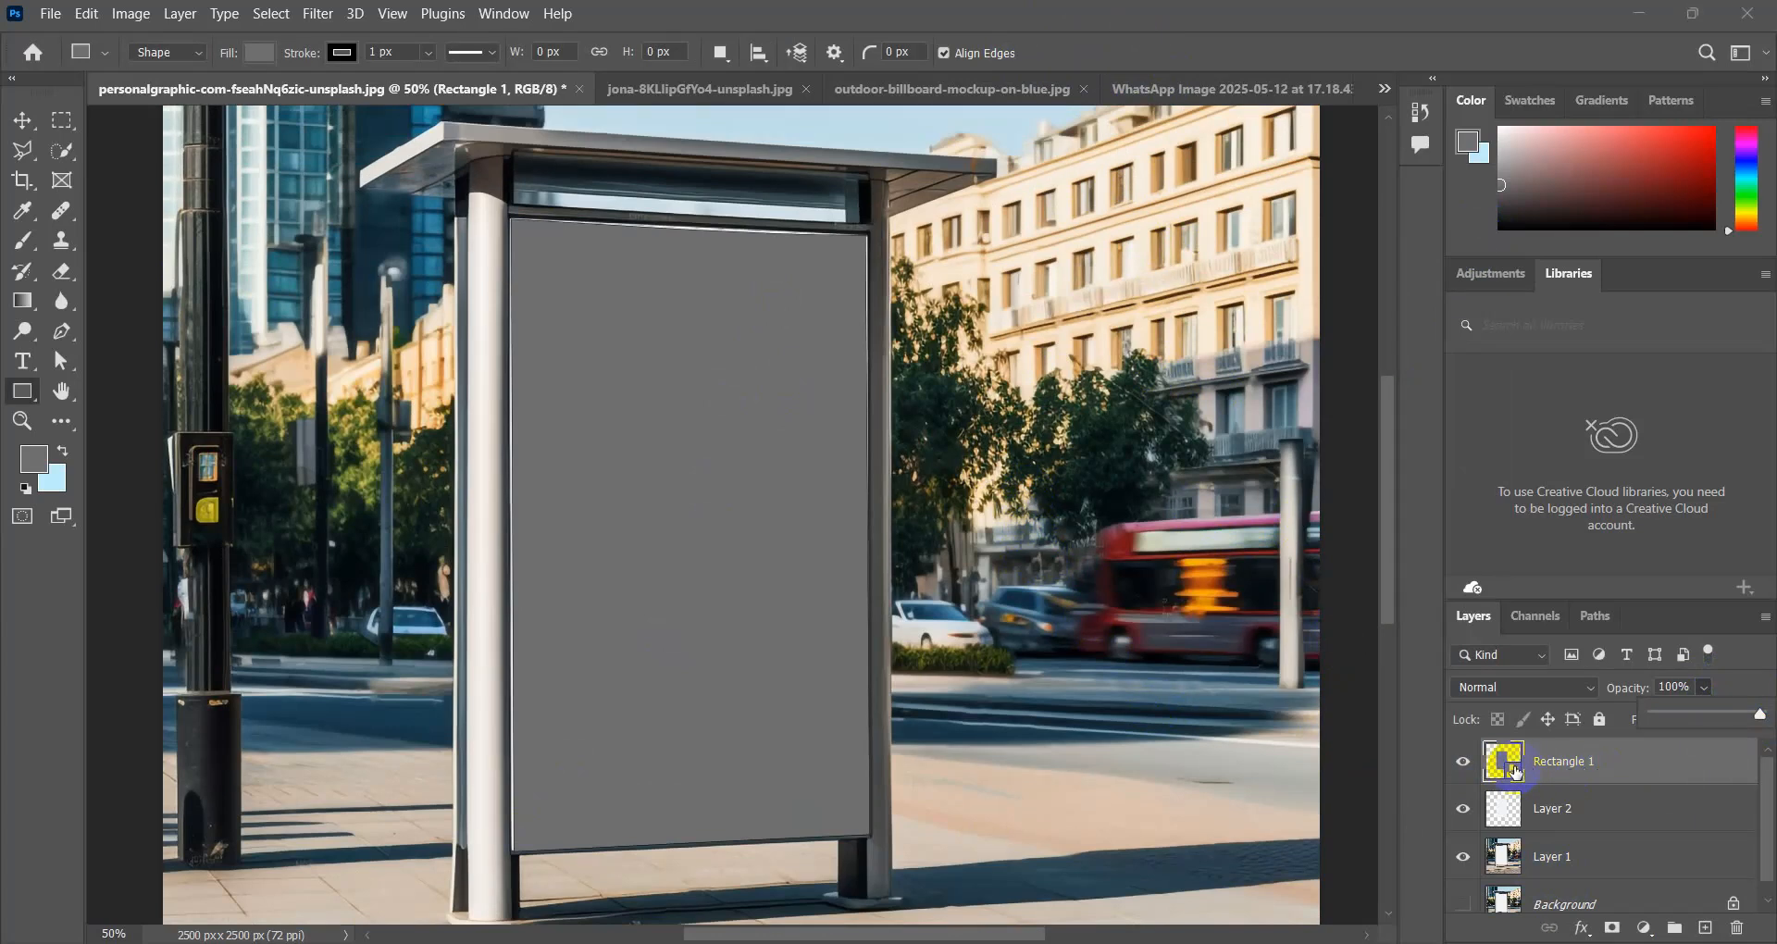
{"action": "left_click", "coordinate": [1515, 770]}
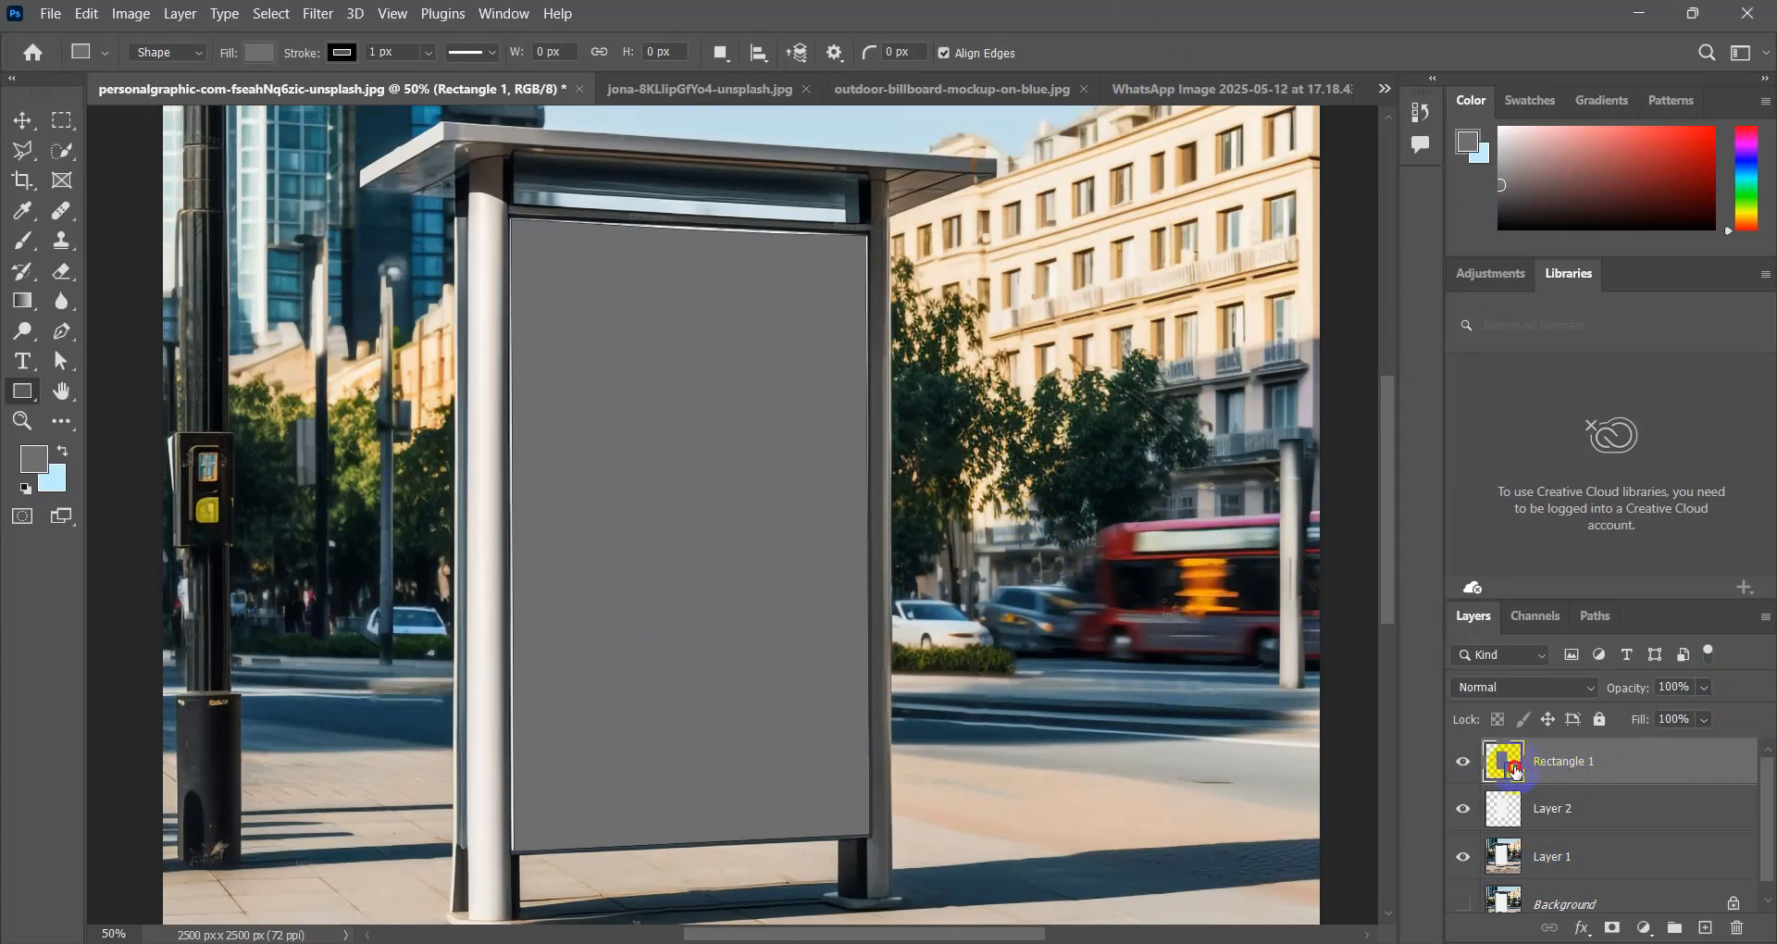
{"action": "double_click", "coordinate": [1515, 770]}
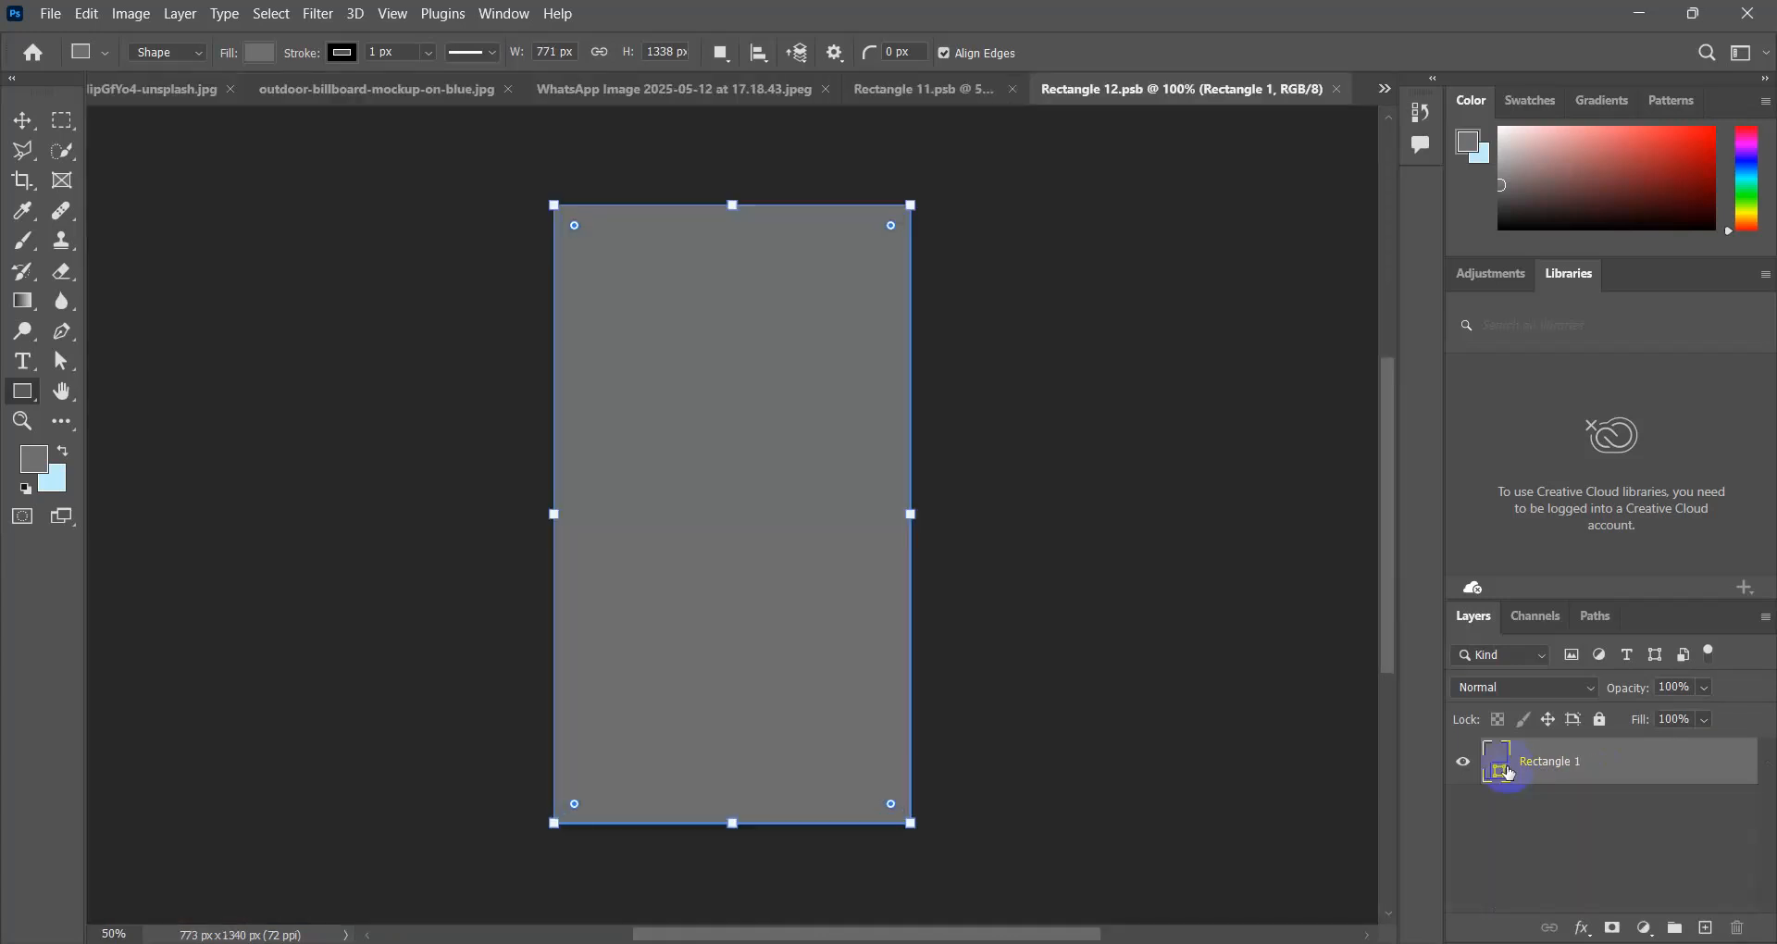
{"action": "left_click", "coordinate": [19, 118]}
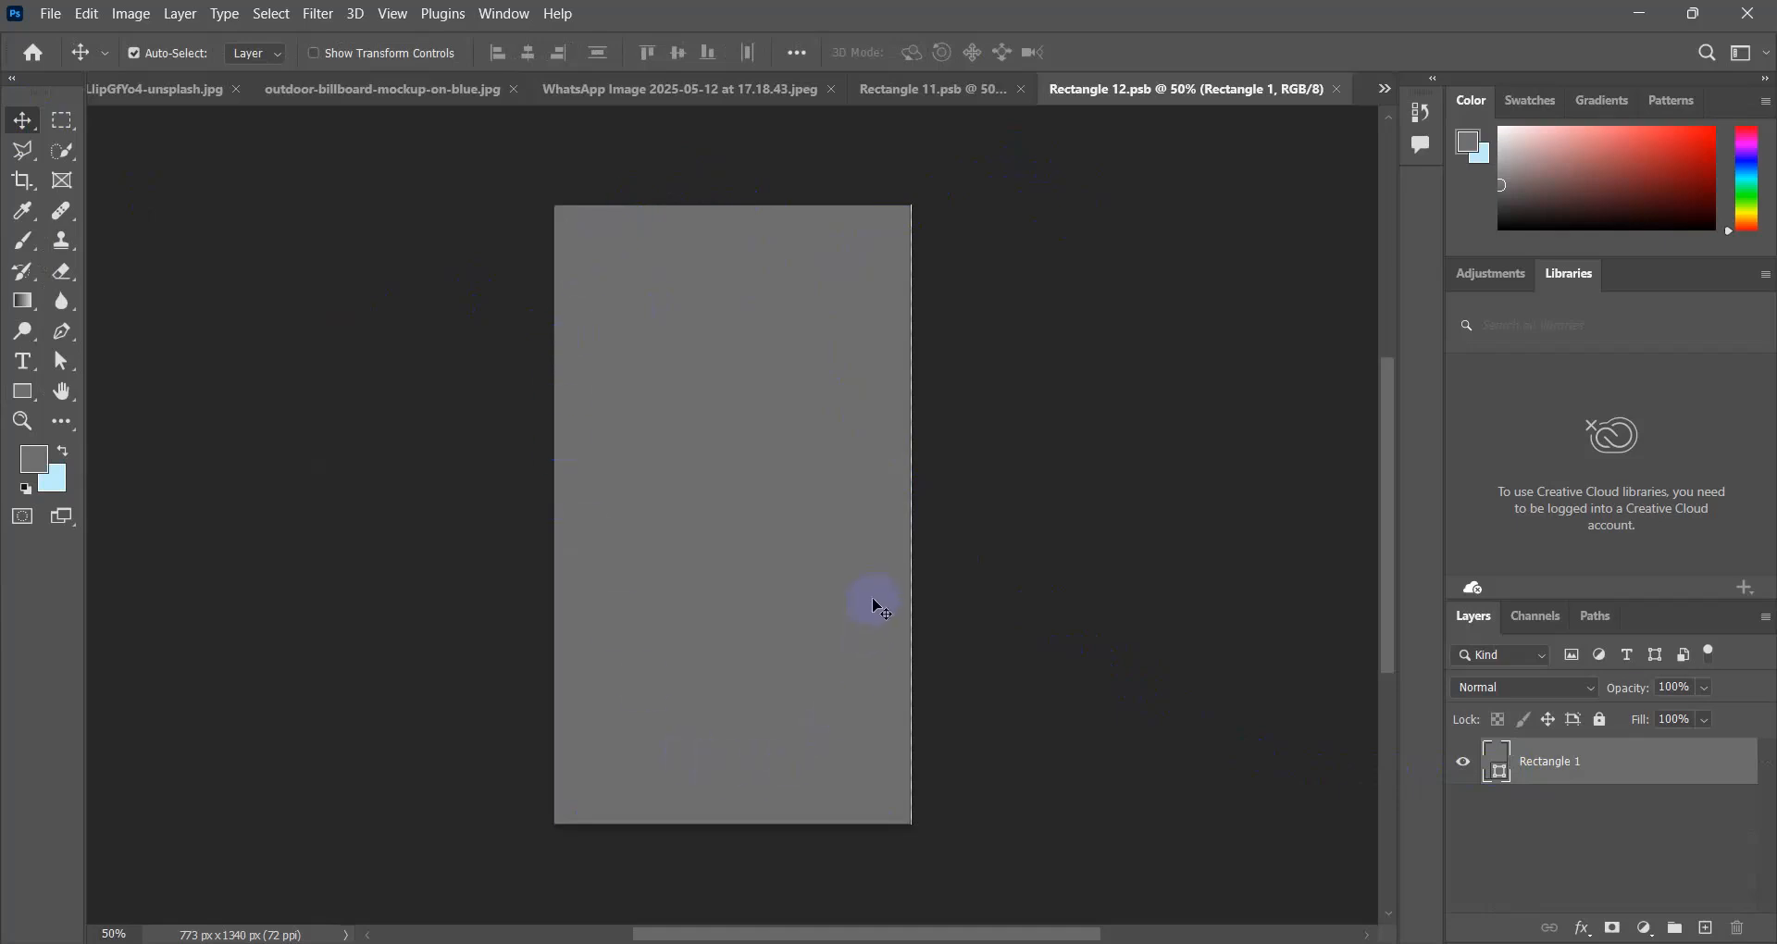
Look through the open documents, including Rectangle 11.psb and Rectangle 12.psb, for artwork to place on the billboard.
{"action": "left_click", "coordinate": [972, 91]}
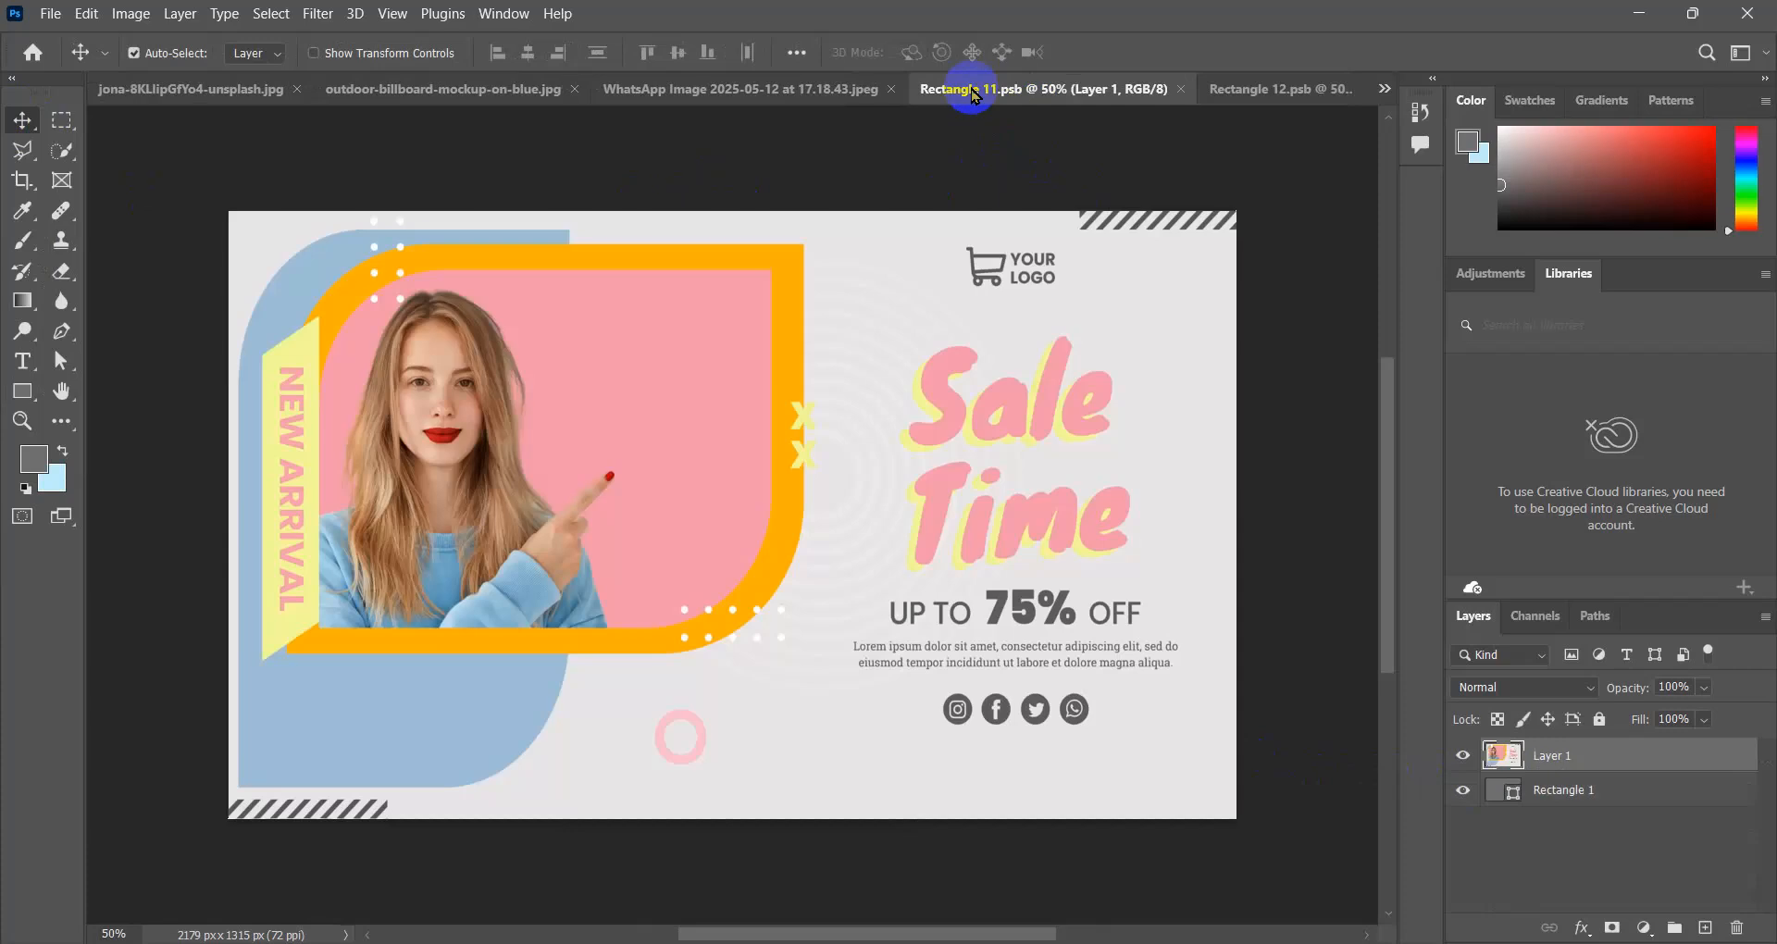
{"action": "key", "text": "ctrl+w"}
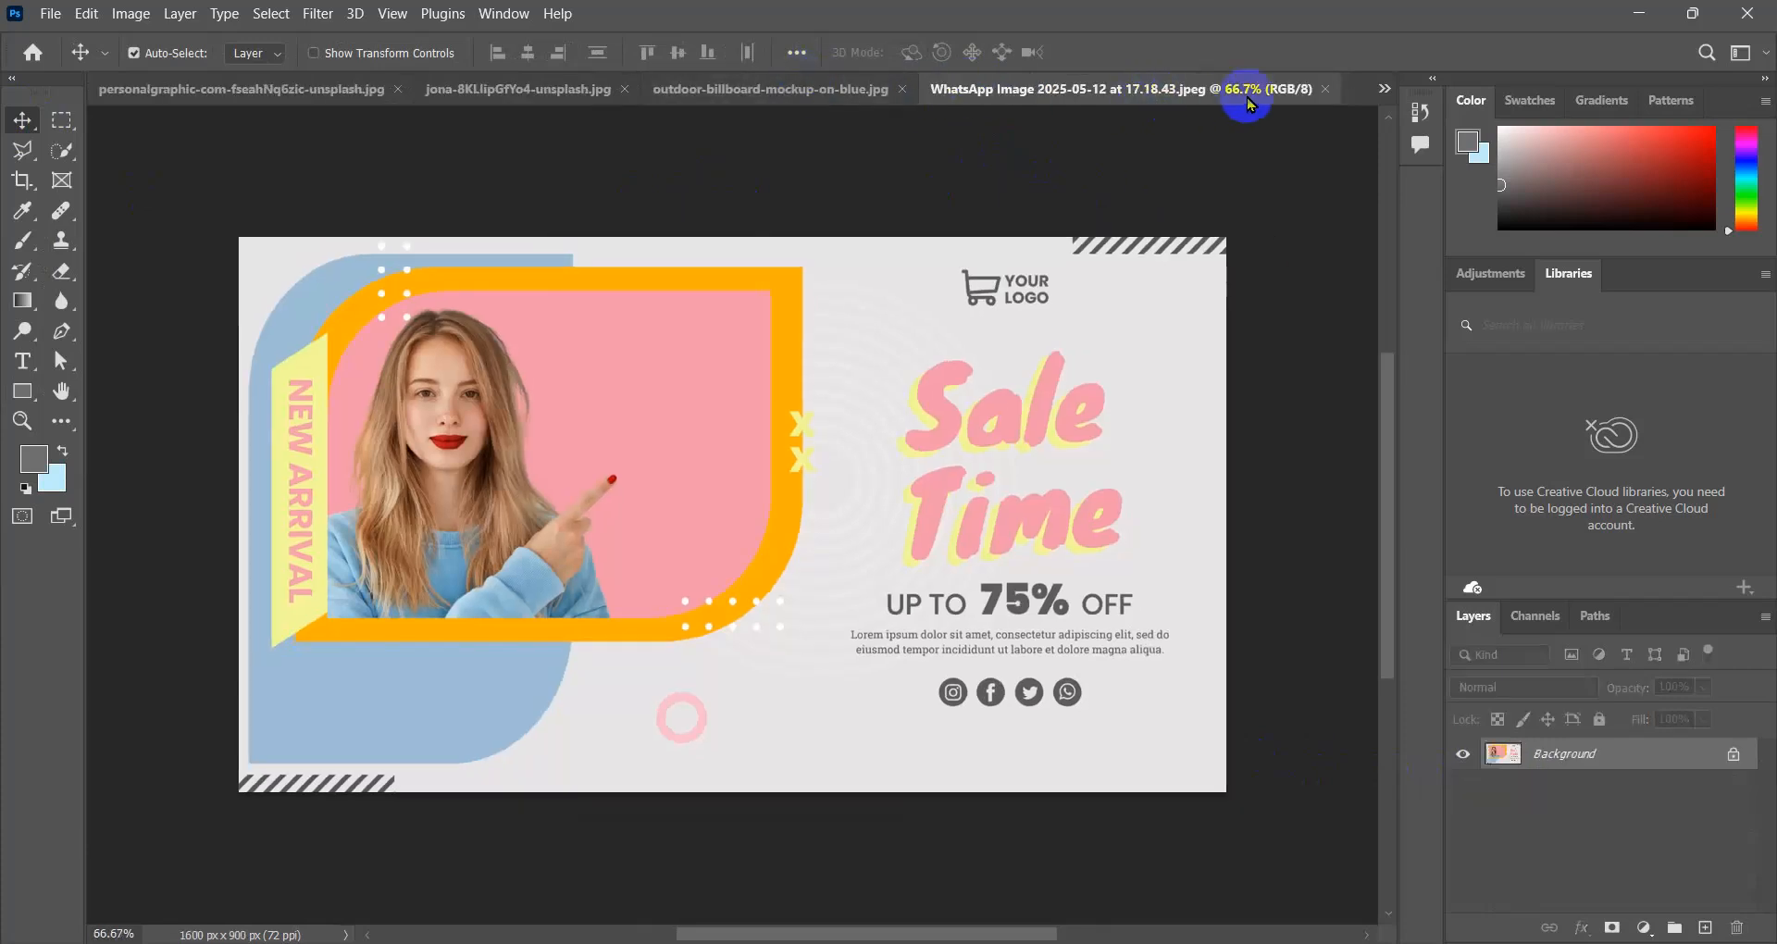
{"action": "left_click", "coordinate": [556, 88]}
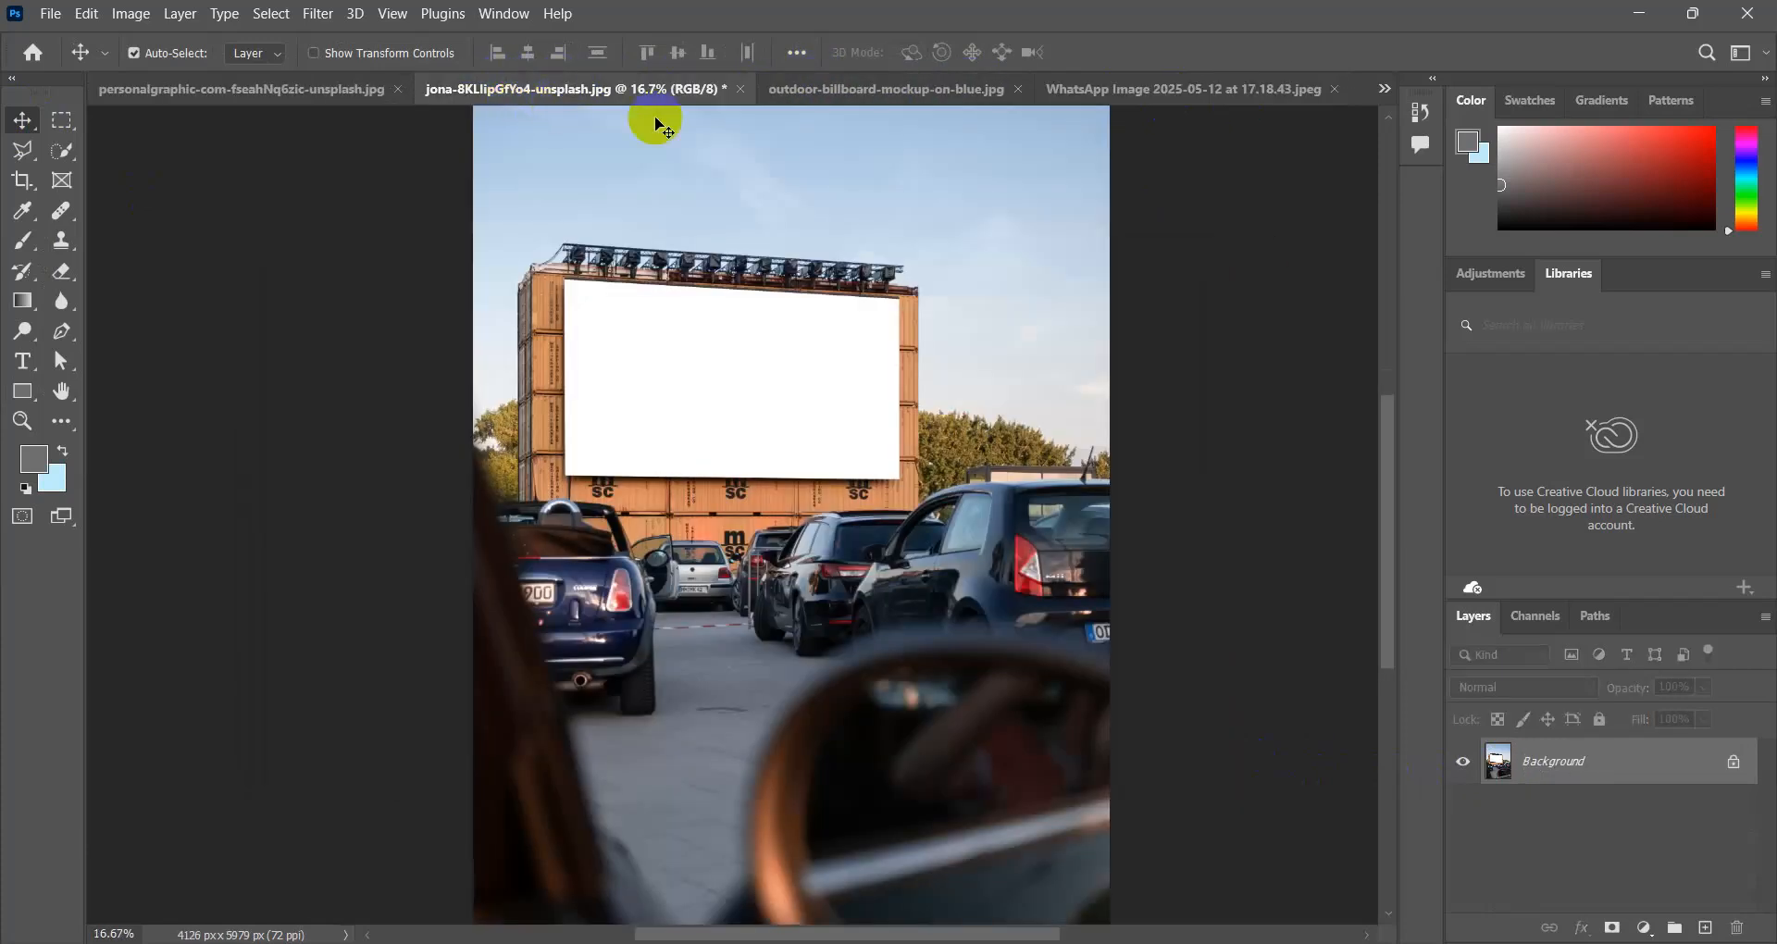
{"action": "left_click", "coordinate": [1387, 87]}
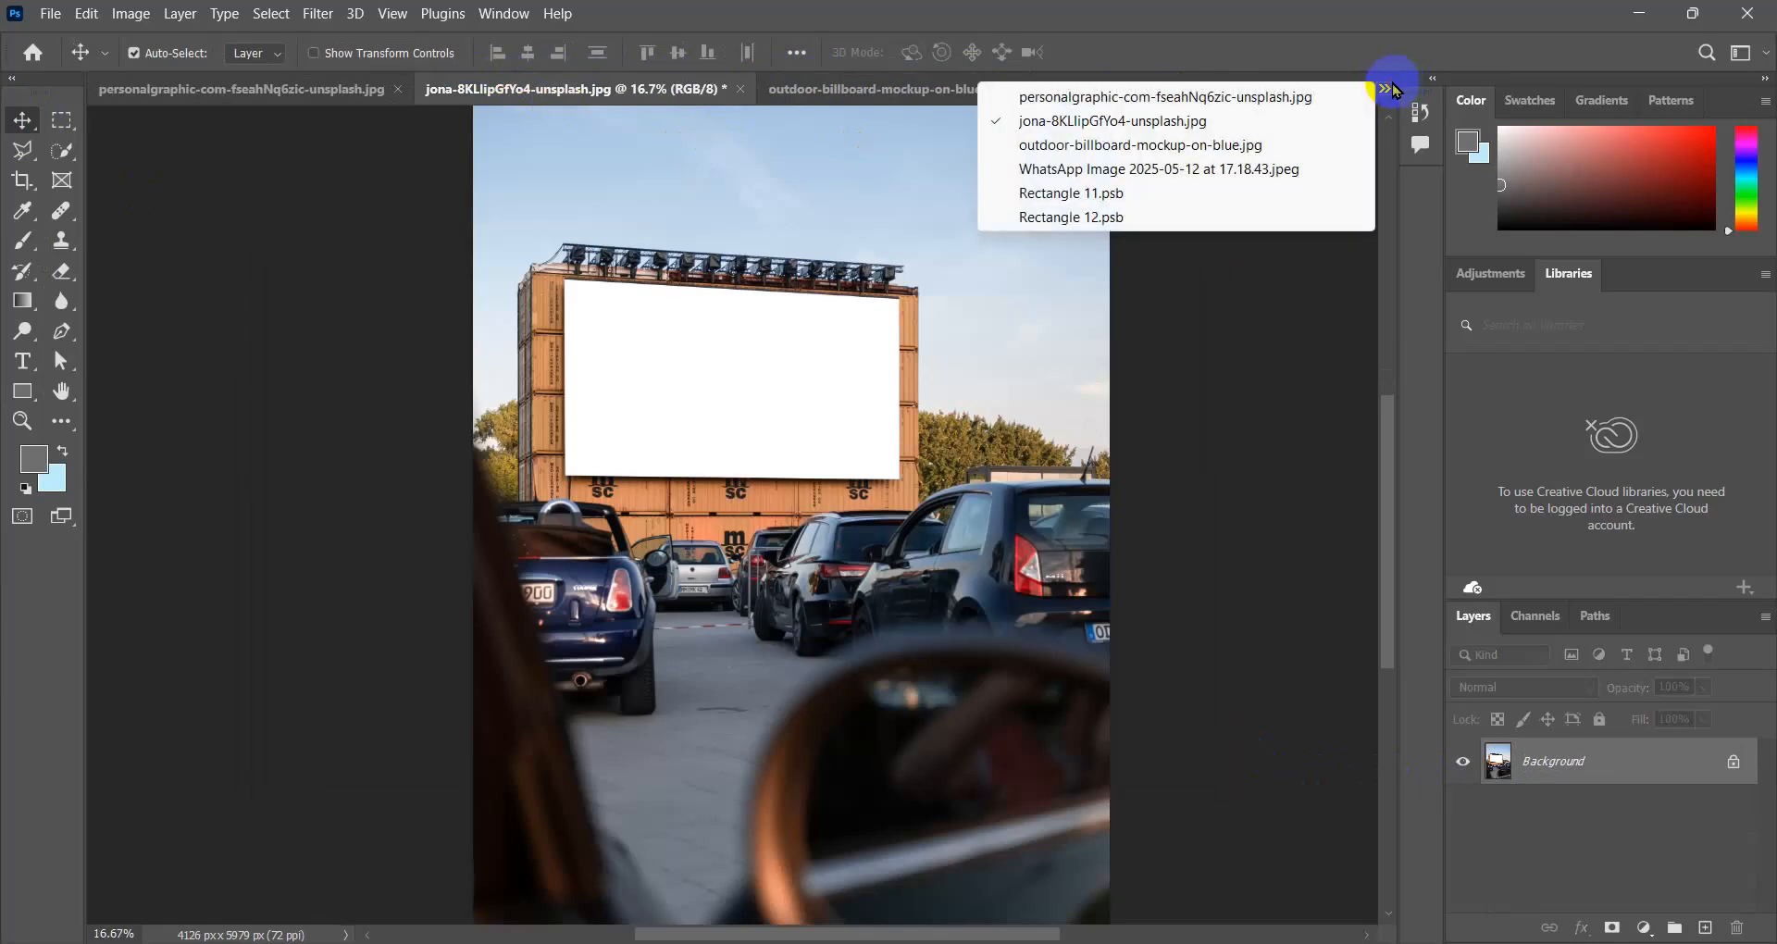
{"action": "left_click", "coordinate": [1112, 195]}
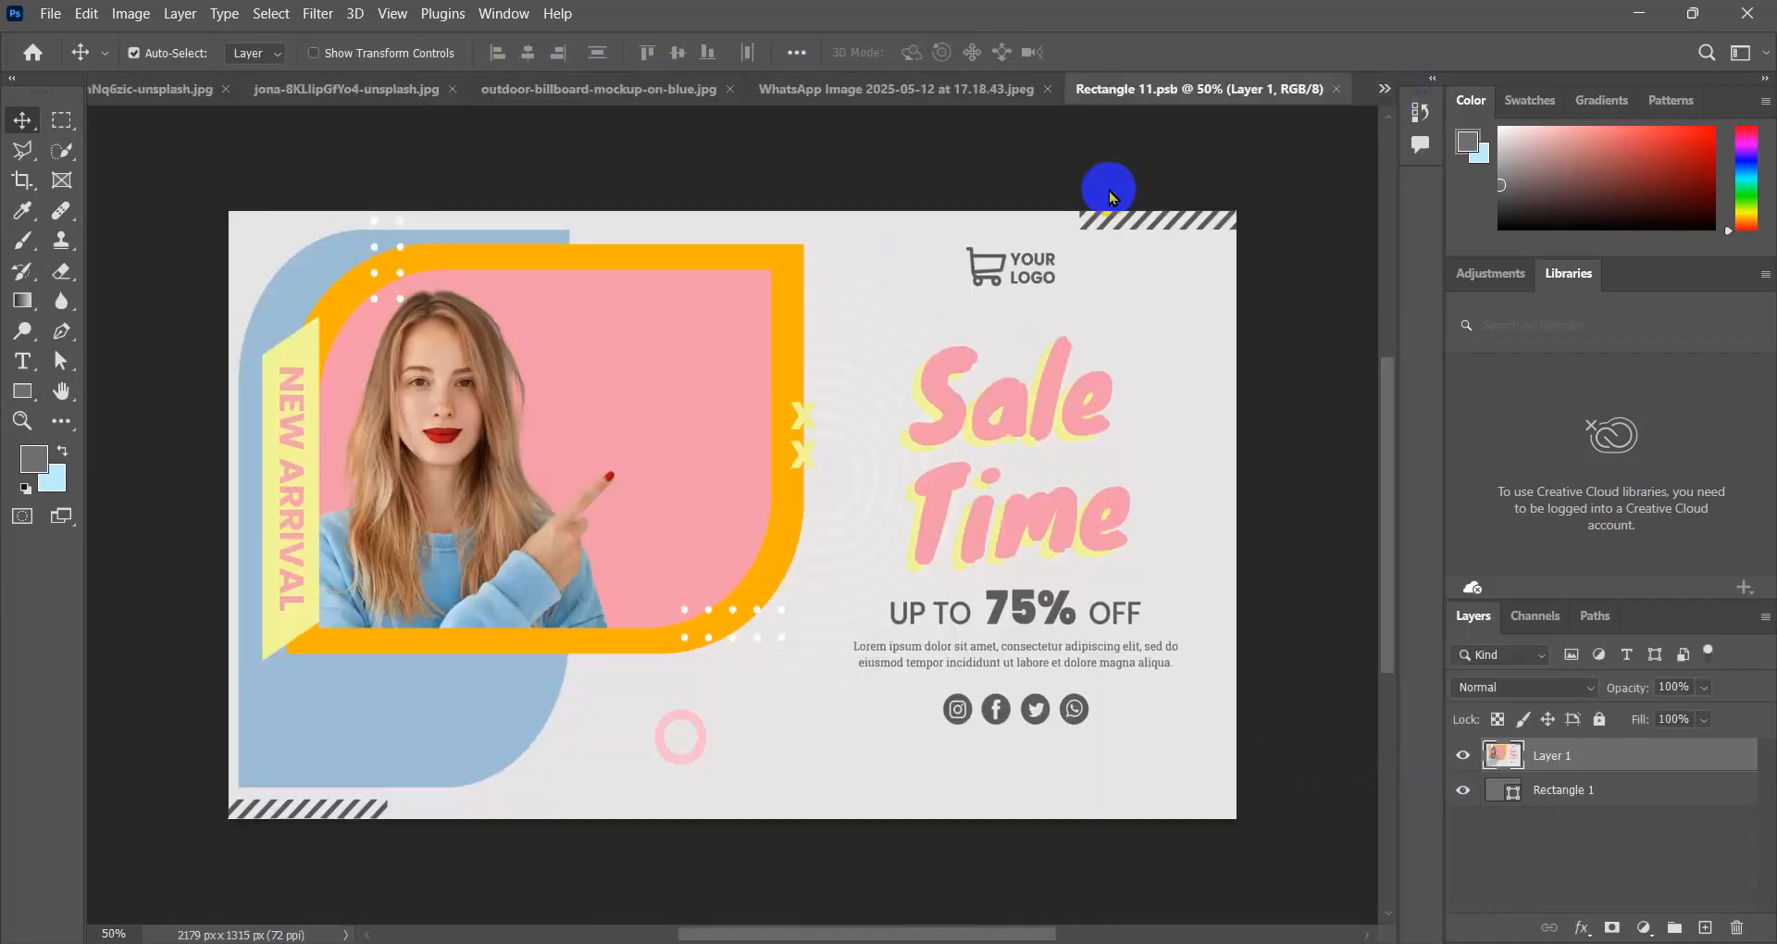
{"action": "left_click", "coordinate": [1385, 89]}
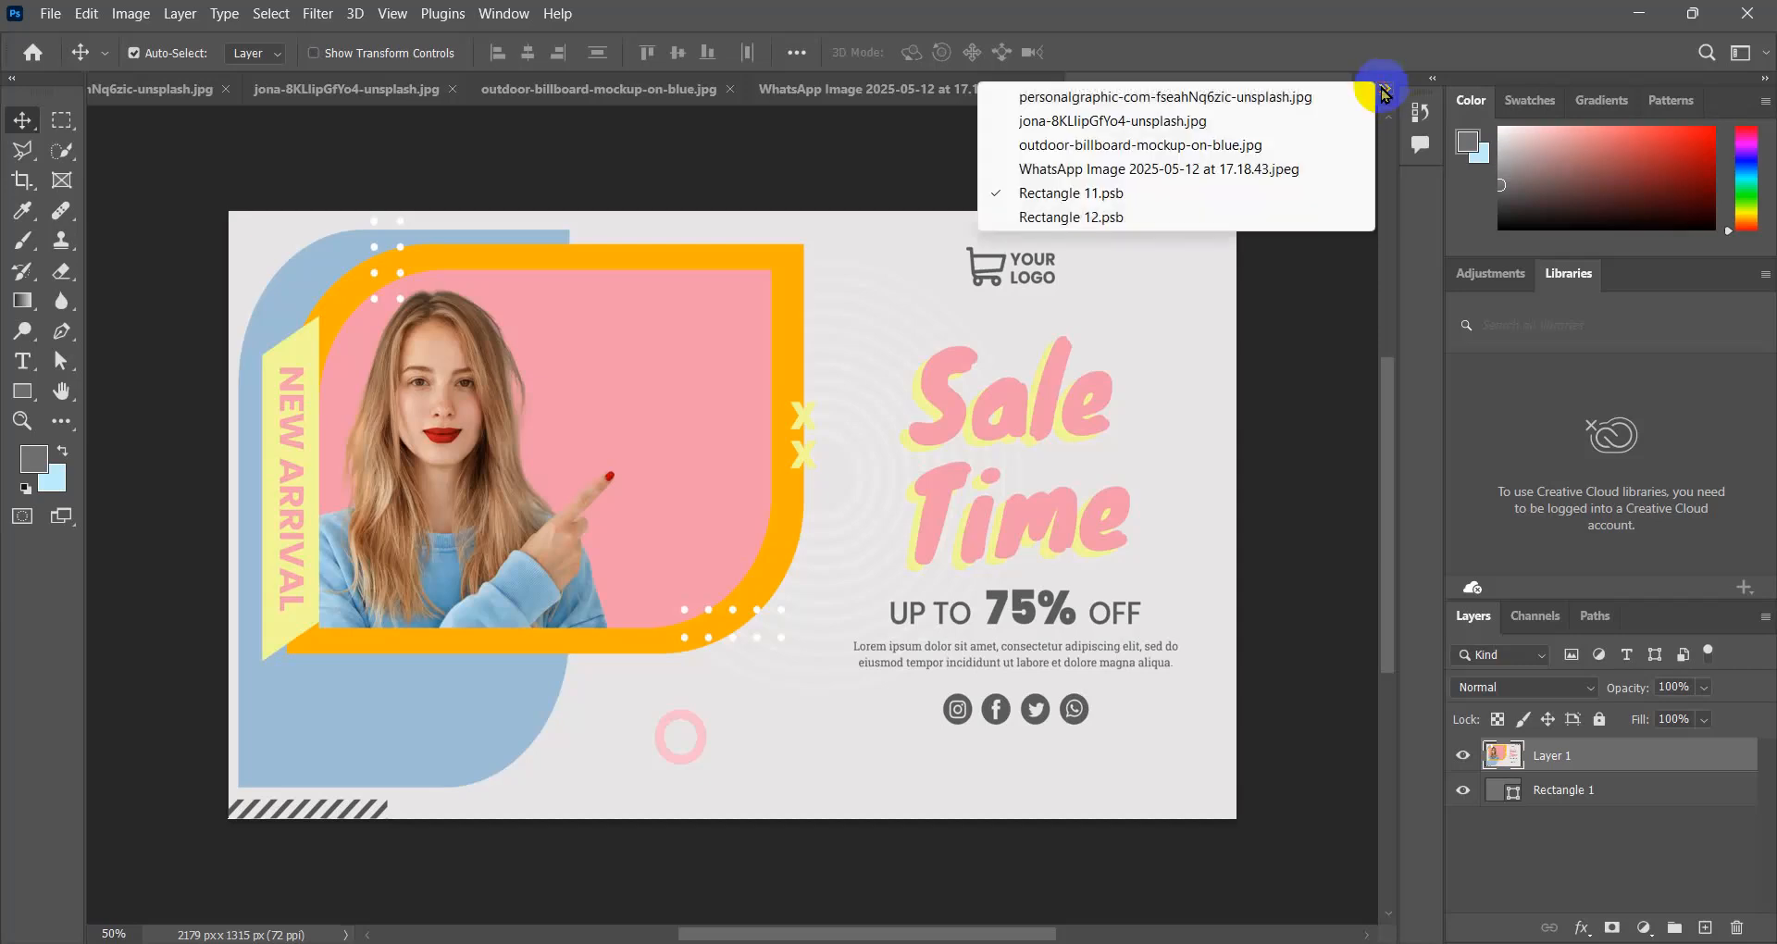
{"action": "left_click", "coordinate": [1122, 217]}
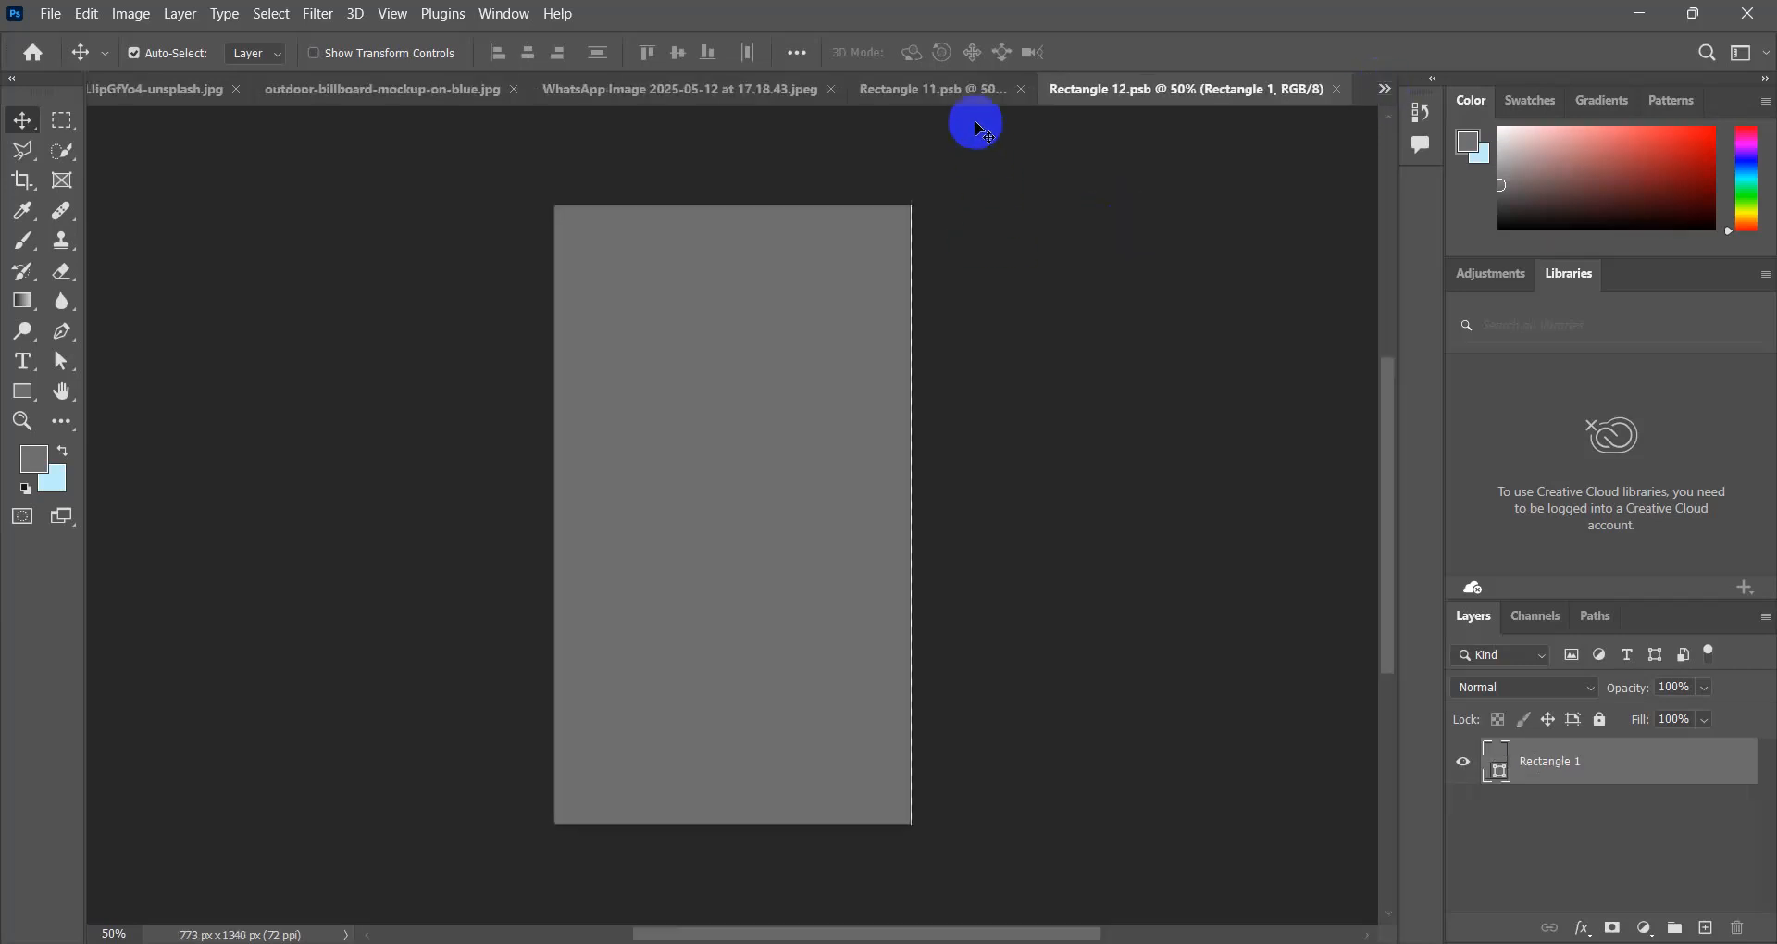
{"action": "left_click", "coordinate": [959, 89]}
{"action": "left_click", "coordinate": [730, 88]}
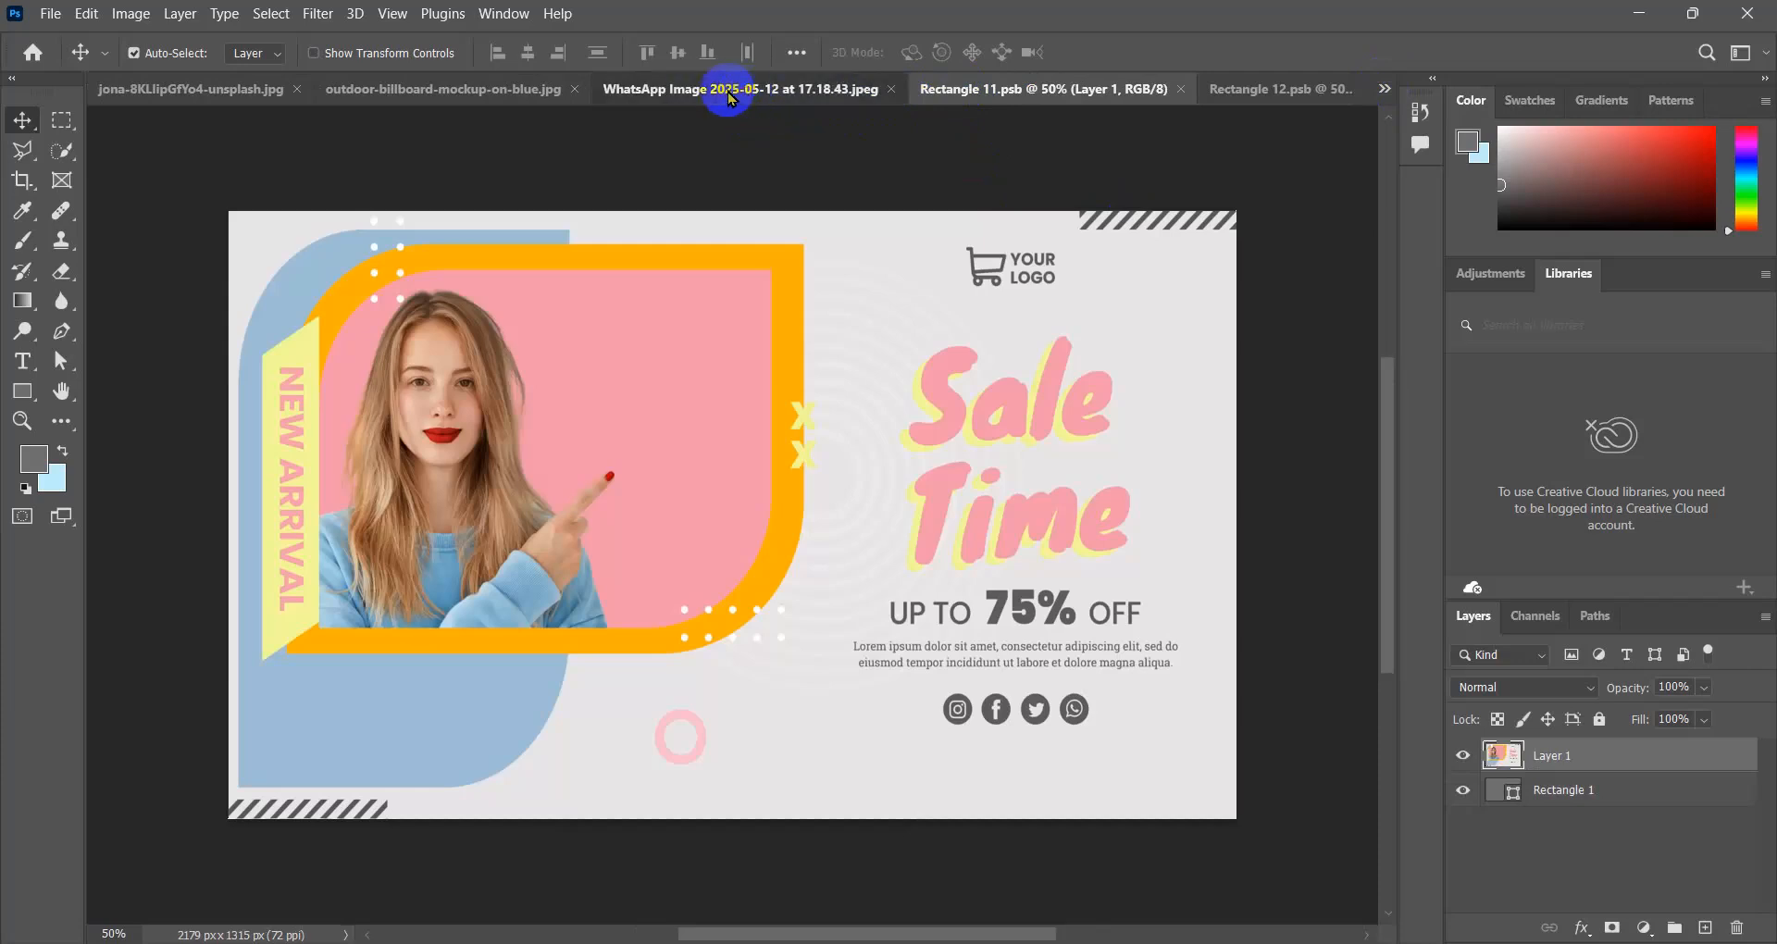
{"action": "left_click", "coordinate": [528, 88]}
{"action": "left_click", "coordinate": [354, 93]}
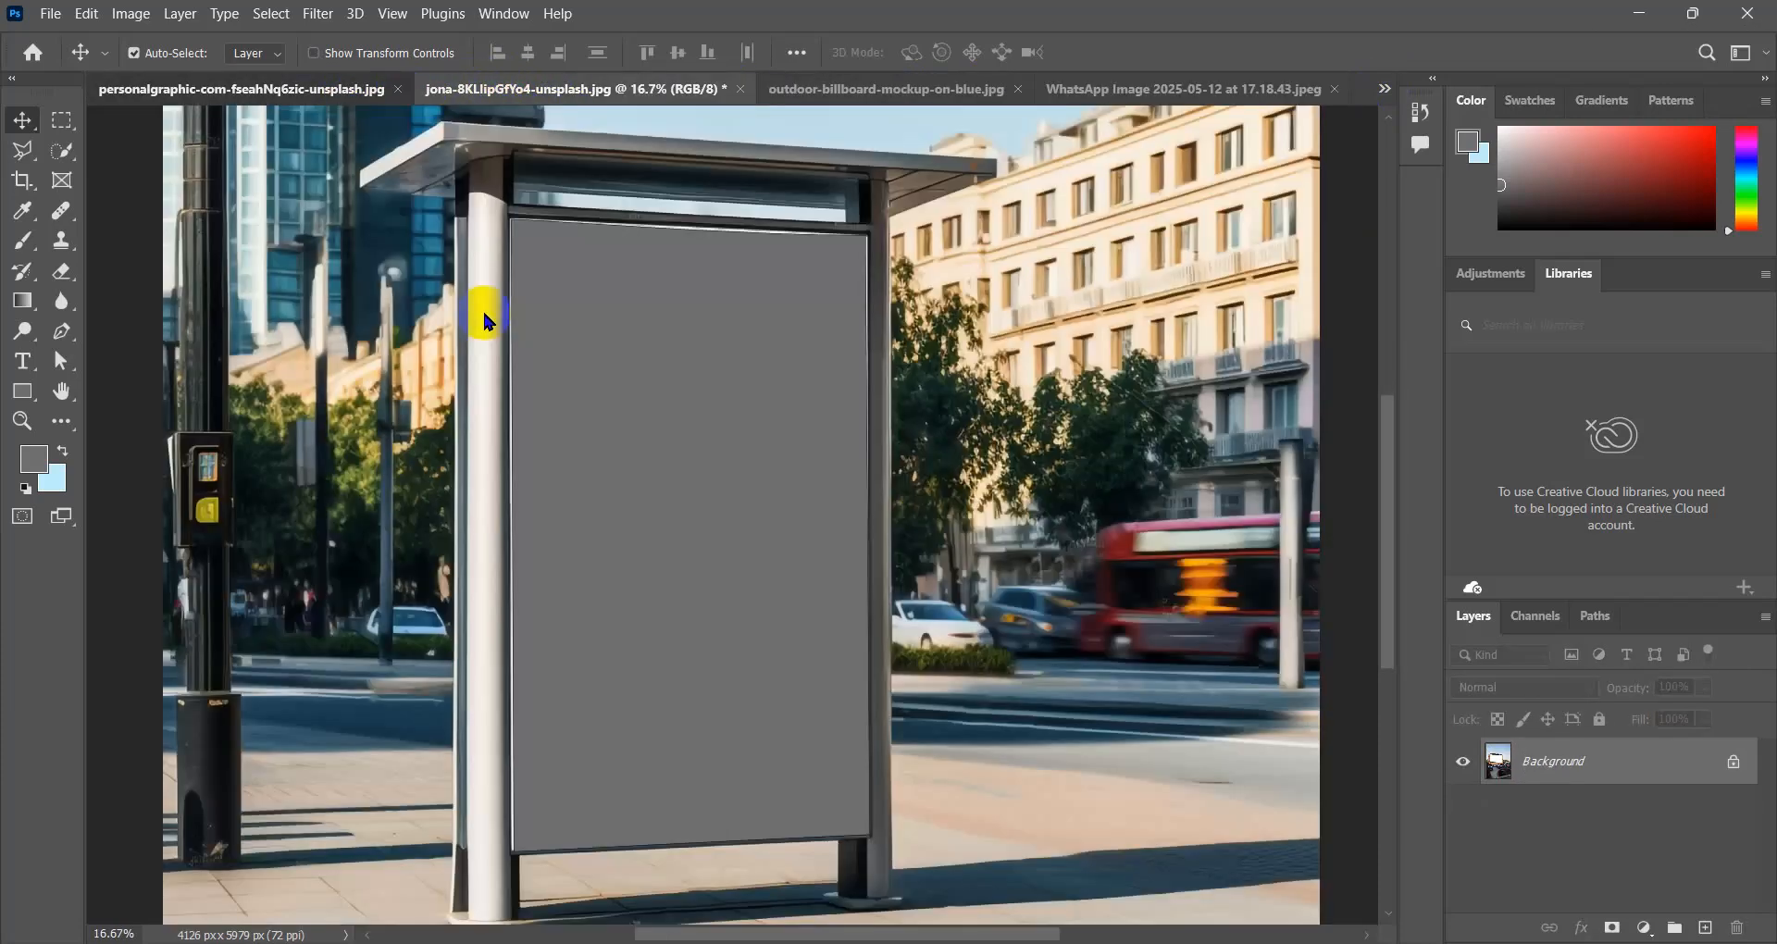
Bring the food_menu_ poster from the file browser into the WhatsApp Image document as a new layer.
{"action": "key", "text": "alt+Tab"}
{"action": "left_click_drag", "start_coordinate": [269, 537], "coordinate": [1347, 94]}
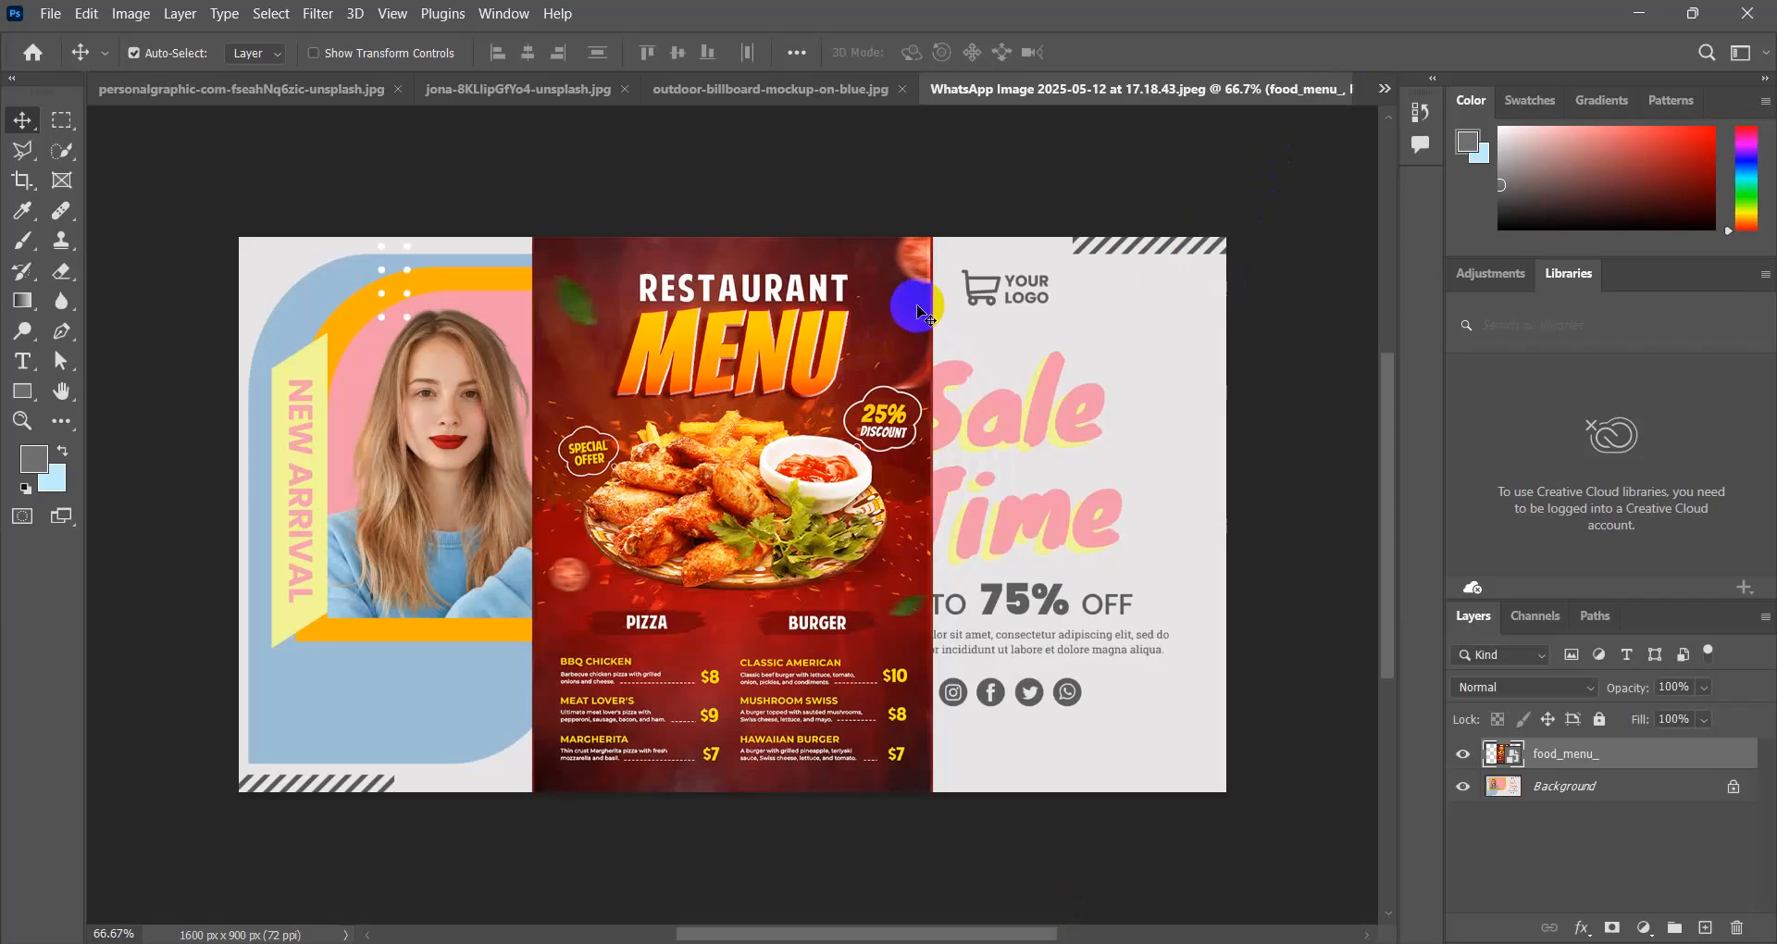
{"action": "key", "text": "ctrl+z"}
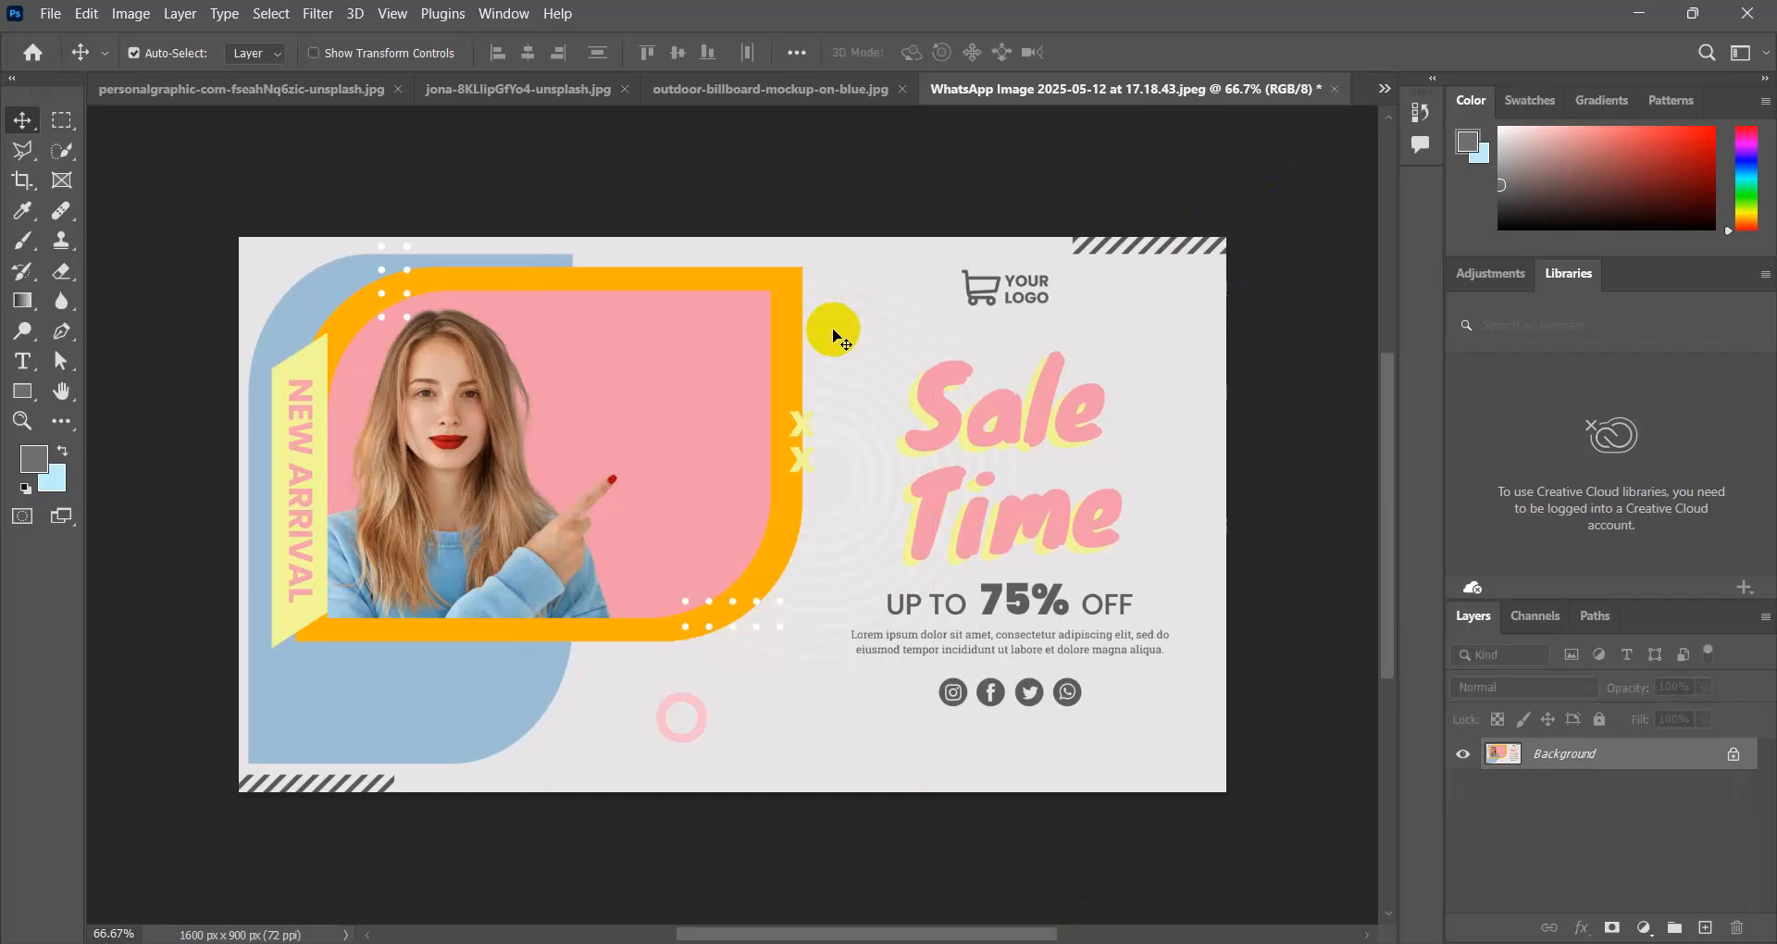
{"action": "key", "text": "ctrl+shift+z"}
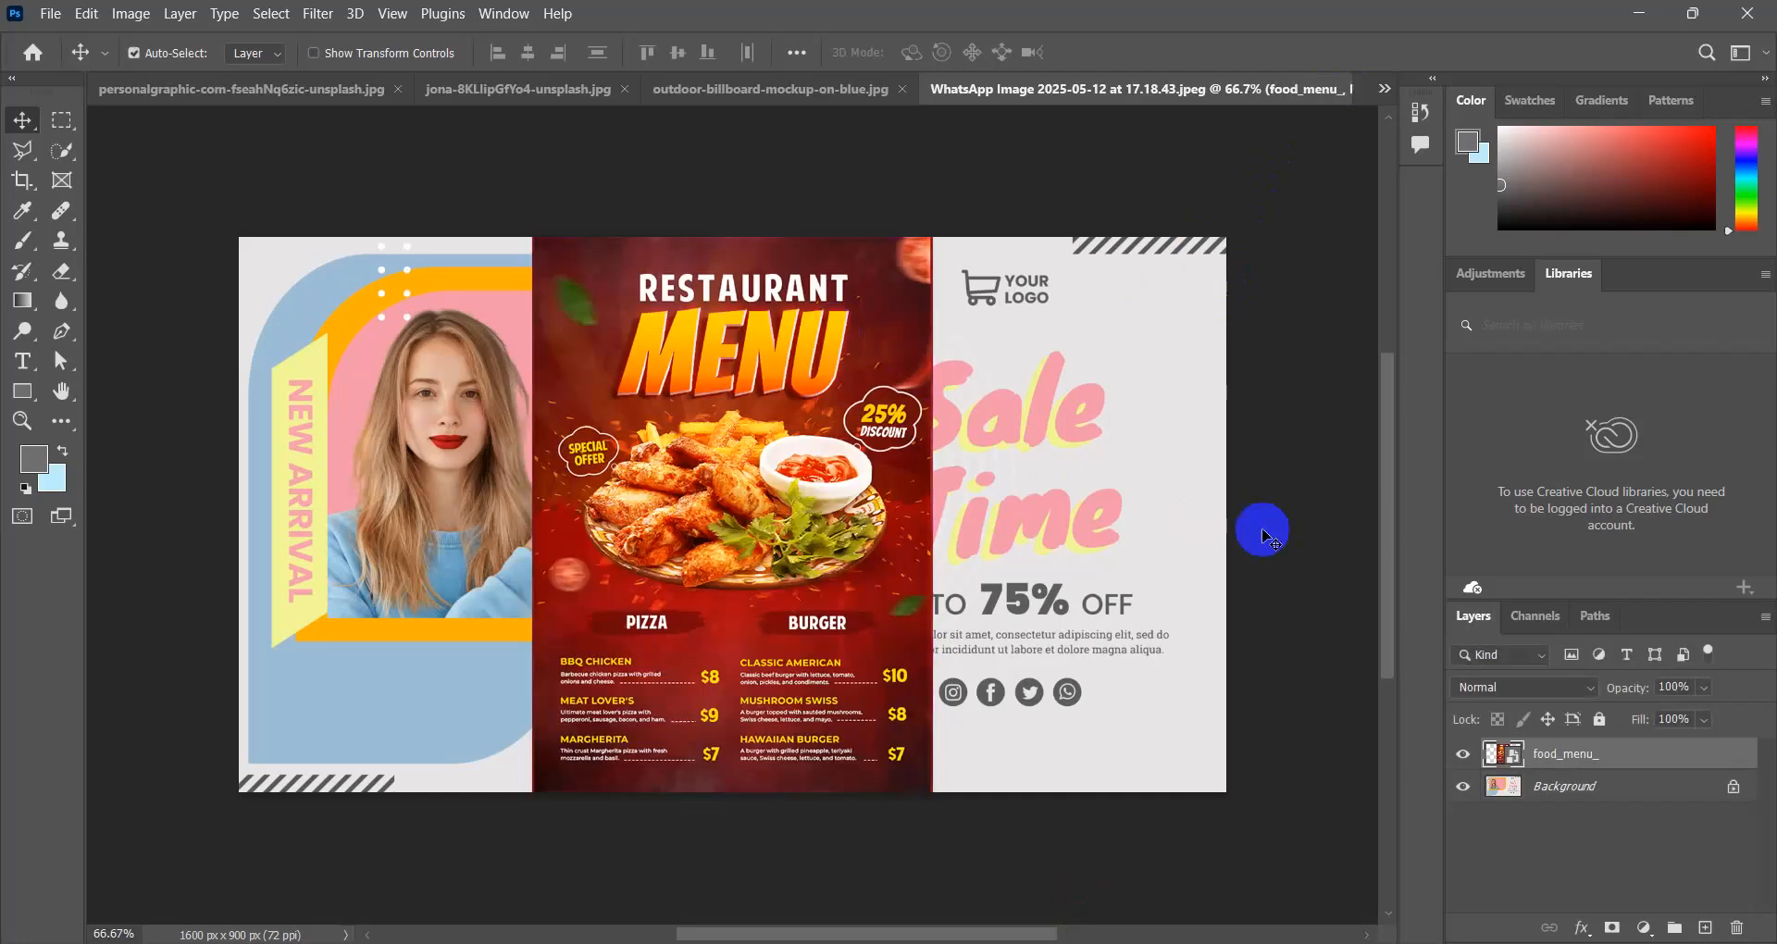
Hide the WhatsApp Image document's background, copy the restaurant menu poster, and paste it into Rectangle 12.psb.
{"action": "left_click", "coordinate": [1463, 787]}
{"action": "key", "text": "ctrl+a"}
{"action": "left_click_drag", "start_coordinate": [986, 607], "coordinate": [1146, 198]}
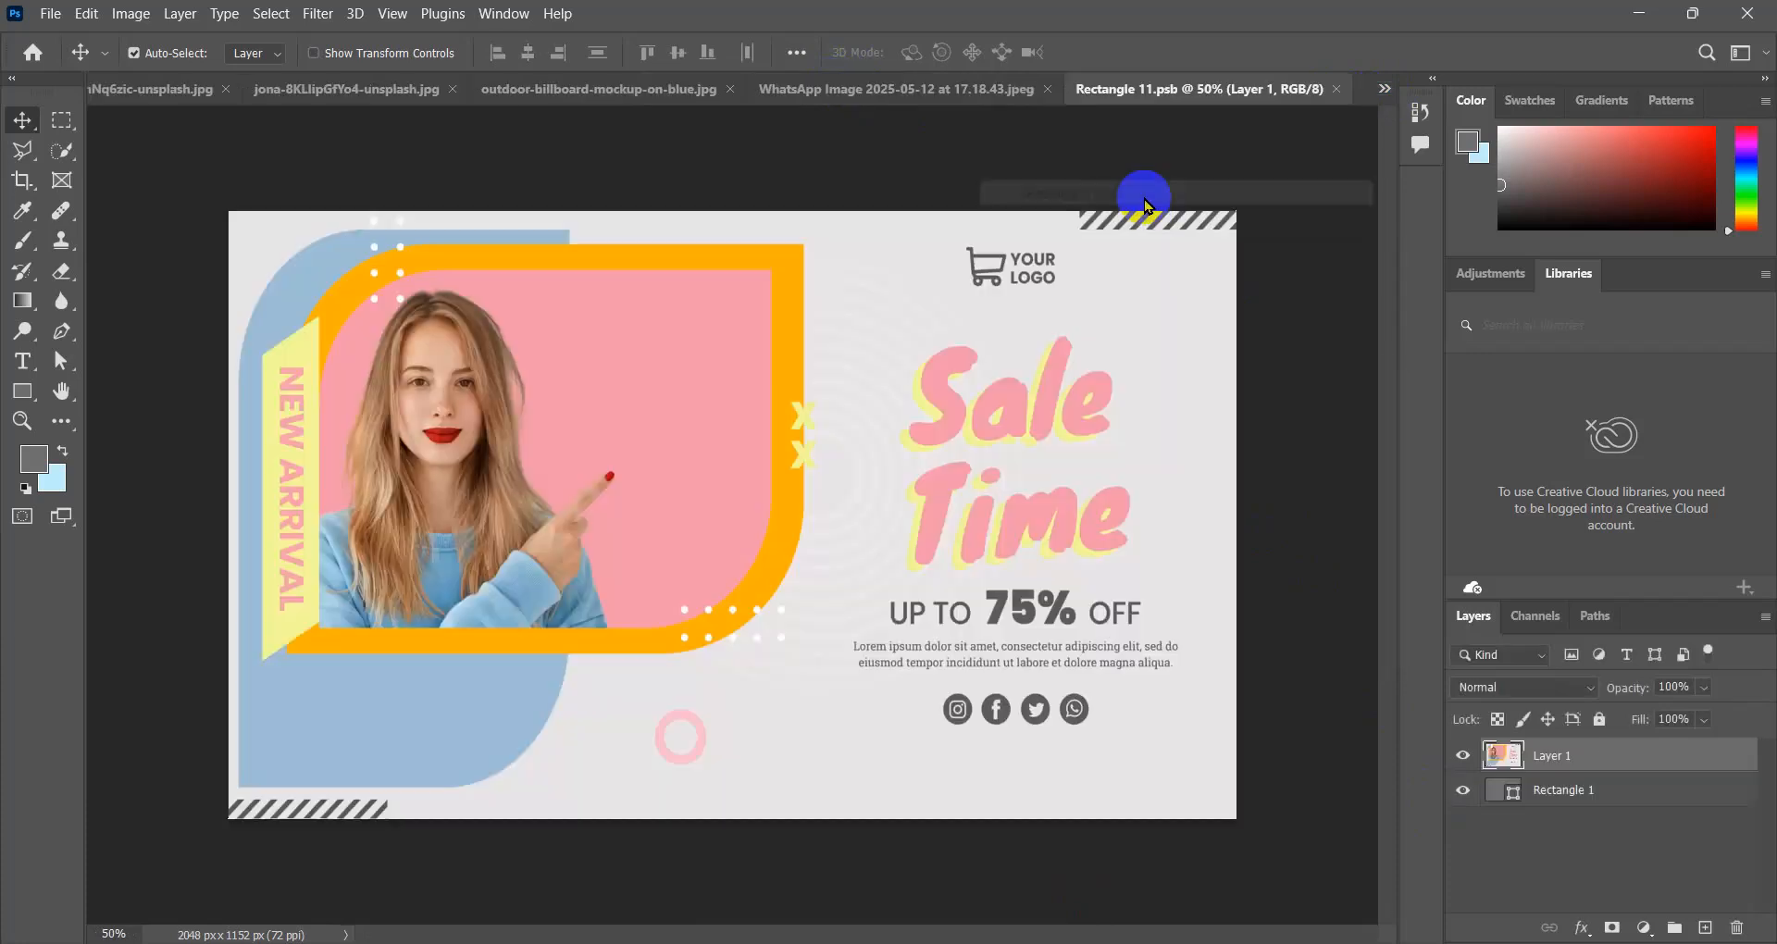
{"action": "left_click", "coordinate": [1384, 90]}
{"action": "left_click", "coordinate": [1194, 218]}
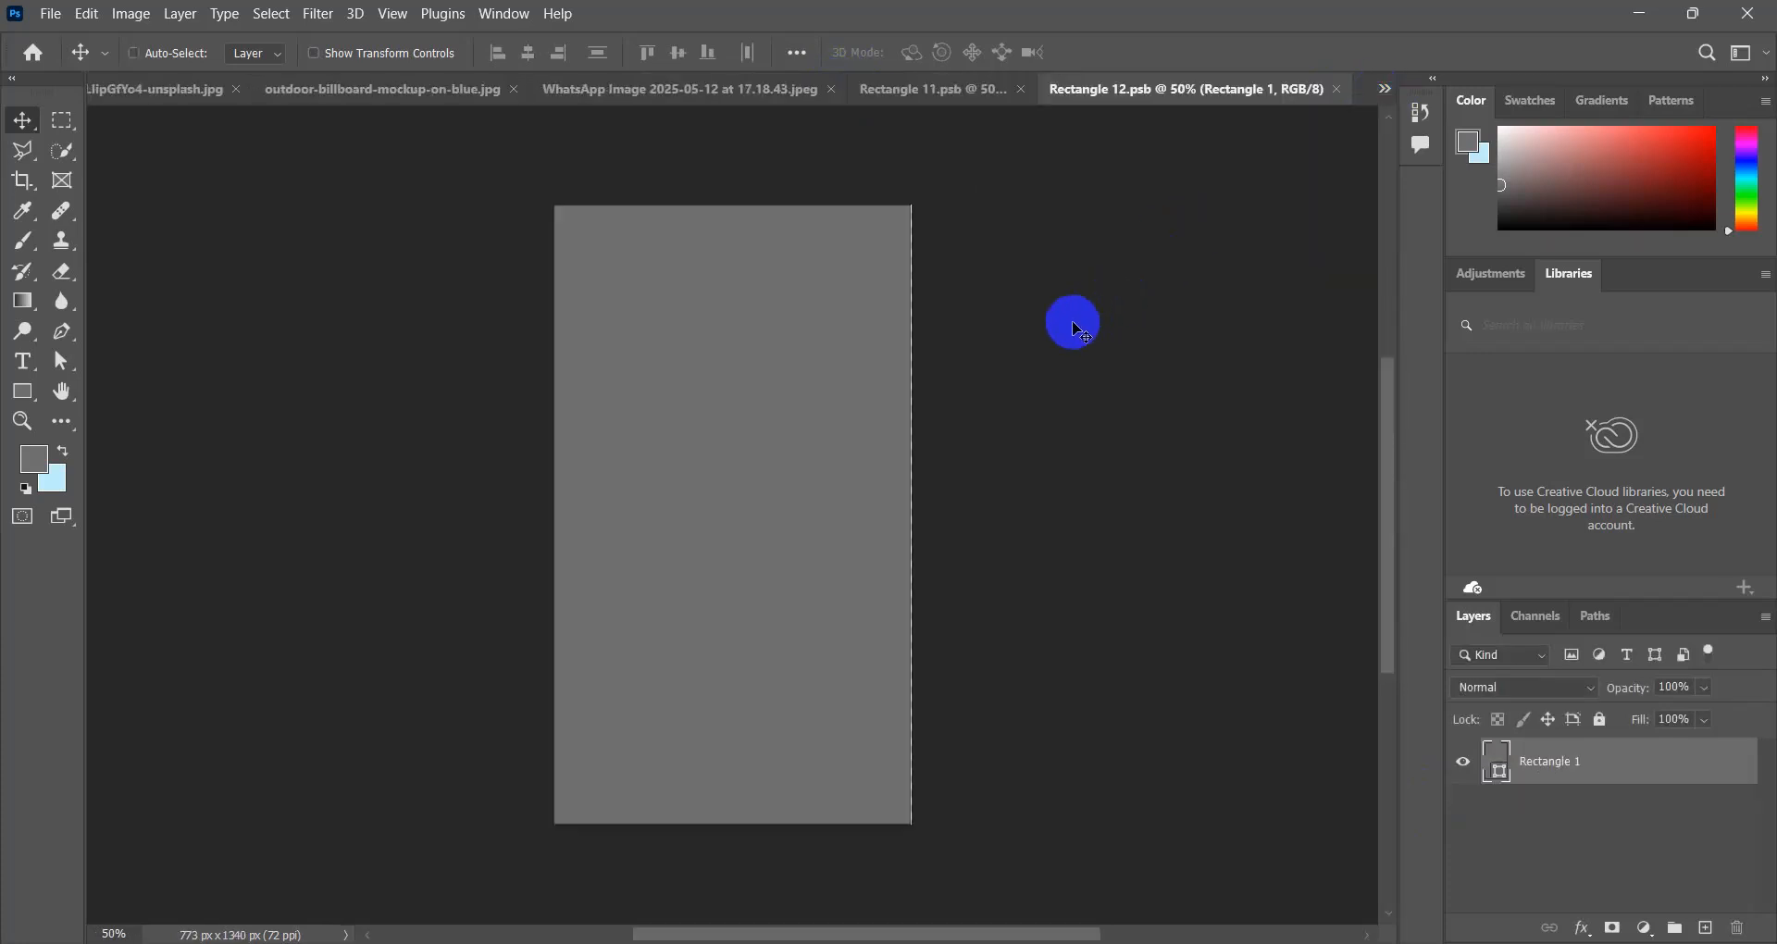
{"action": "key", "text": "ctrl+v"}
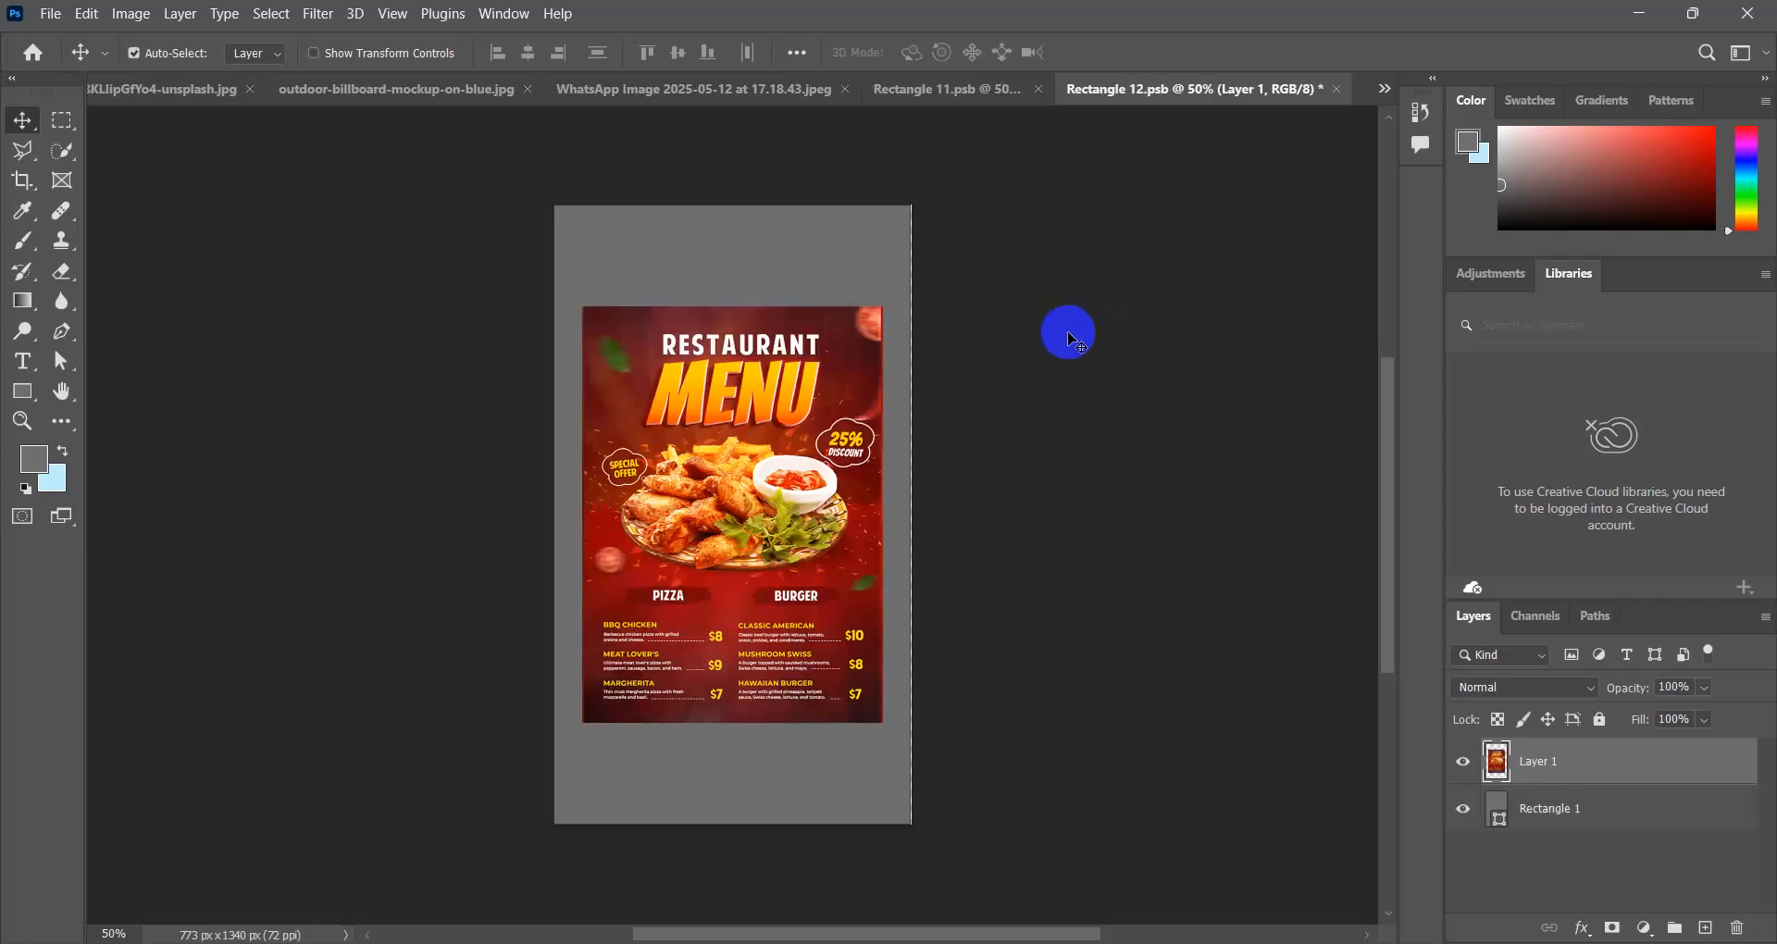
Align the menu poster to the canvas's top-left corner and stretch it to 118.77% width and 148.78% height to fill the rectangle.
{"action": "left_click_drag", "start_coordinate": [738, 495], "coordinate": [711, 405]}
{"action": "key", "text": "ctrl+t"}
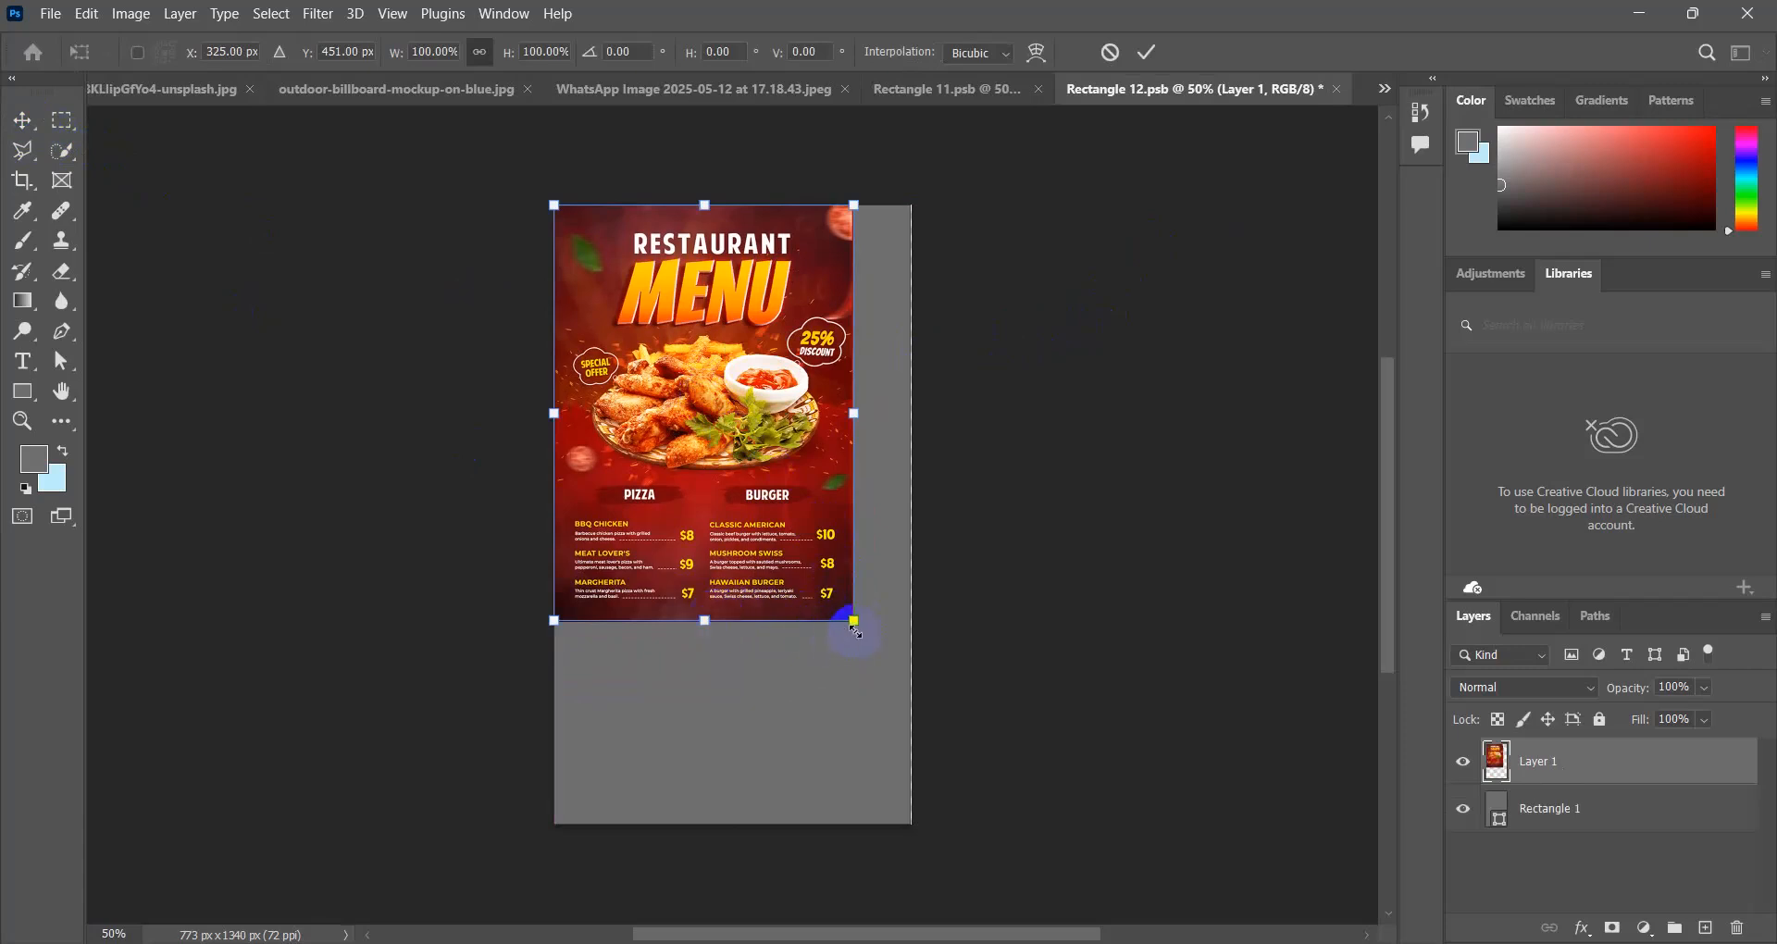
{"action": "left_click_drag", "start_coordinate": [854, 621], "coordinate": [912, 823]}
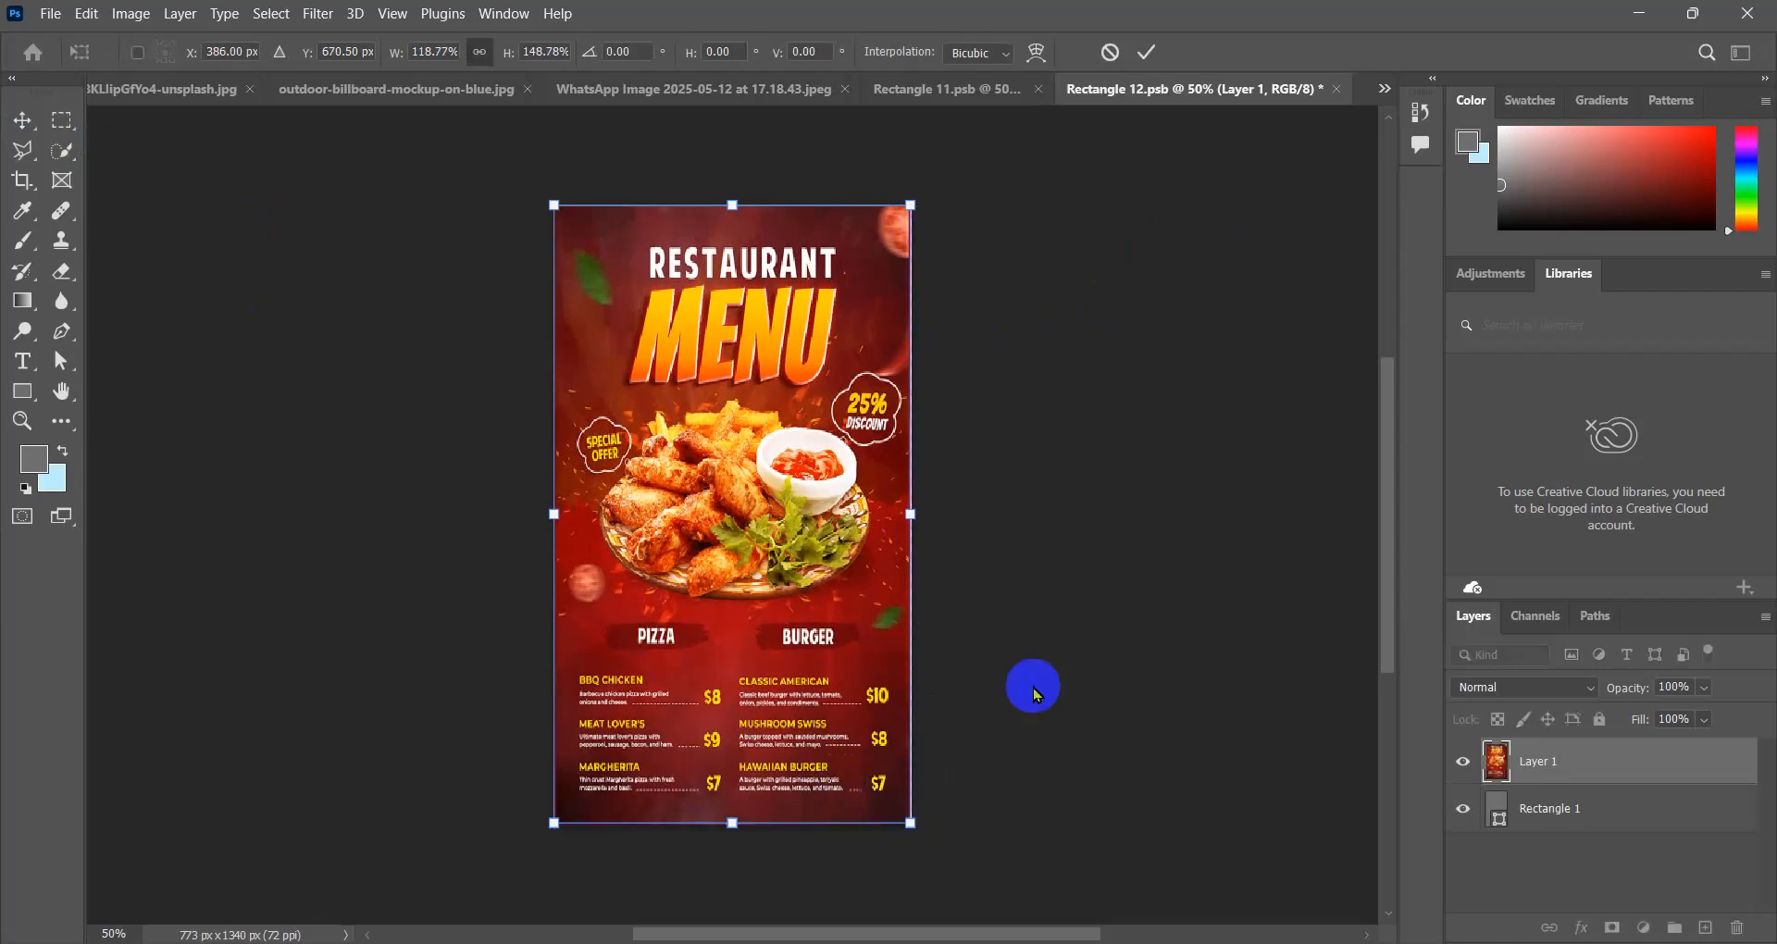
{"action": "left_click", "coordinate": [1145, 53]}
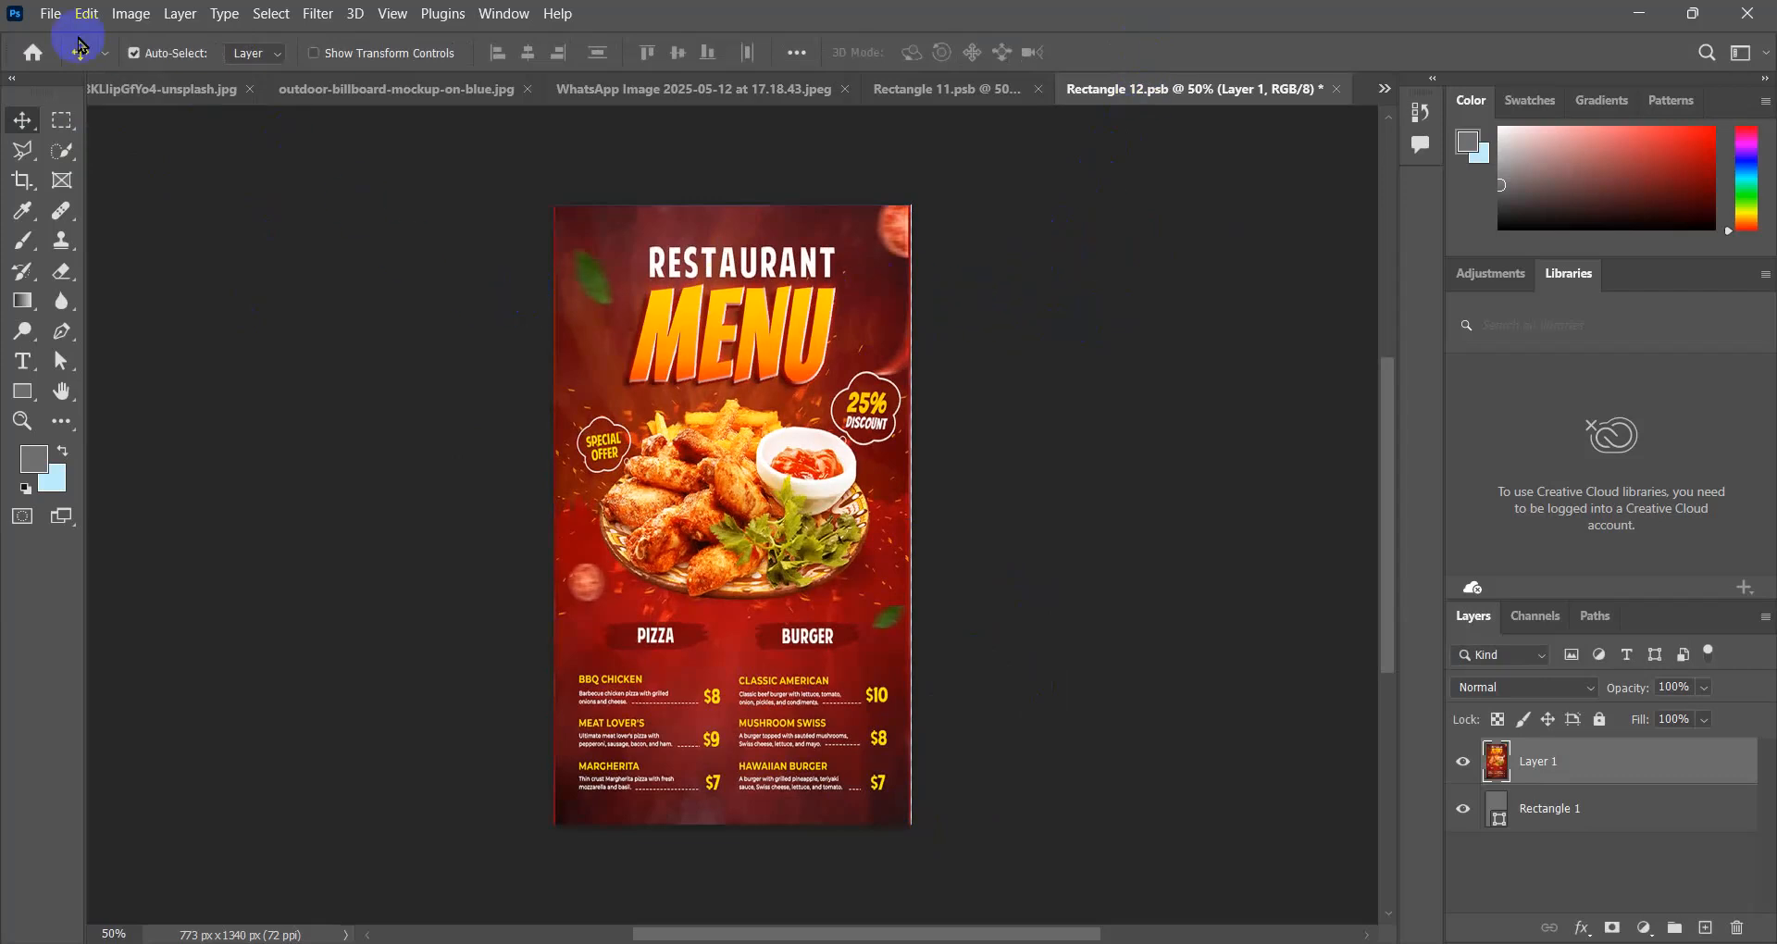
Save the edited smart object contents and return to the bus-stop photo document.
{"action": "left_click", "coordinate": [50, 14]}
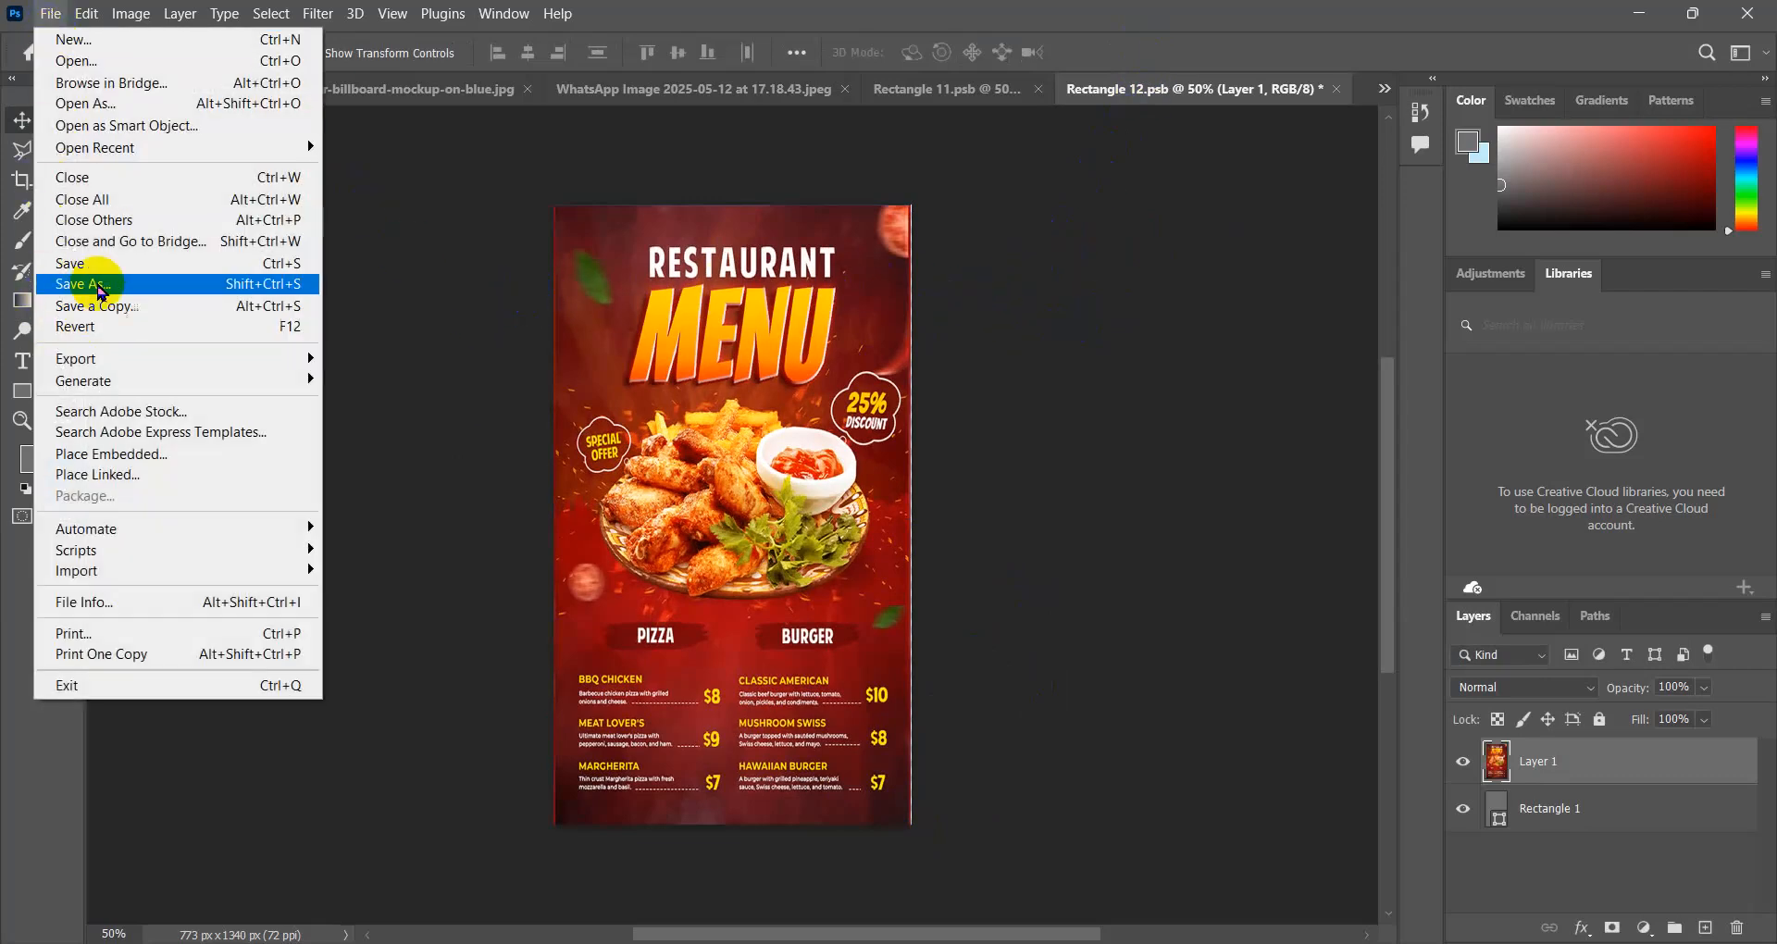
{"action": "left_click", "coordinate": [103, 264]}
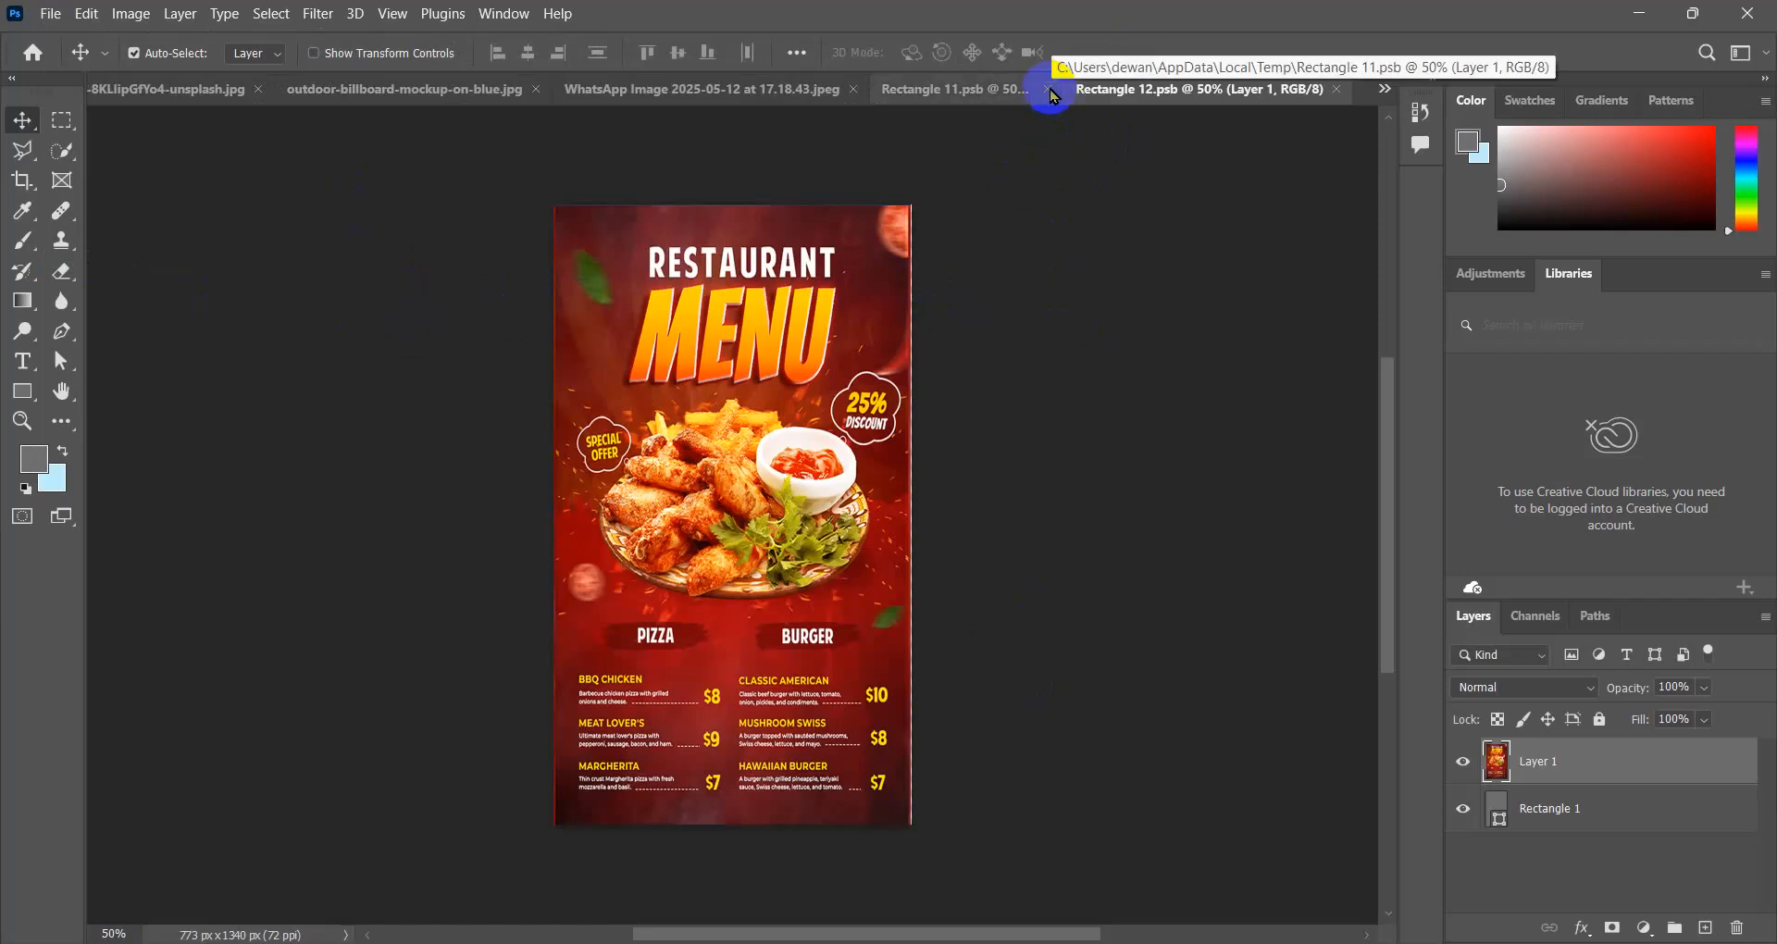
{"action": "left_click", "coordinate": [194, 102]}
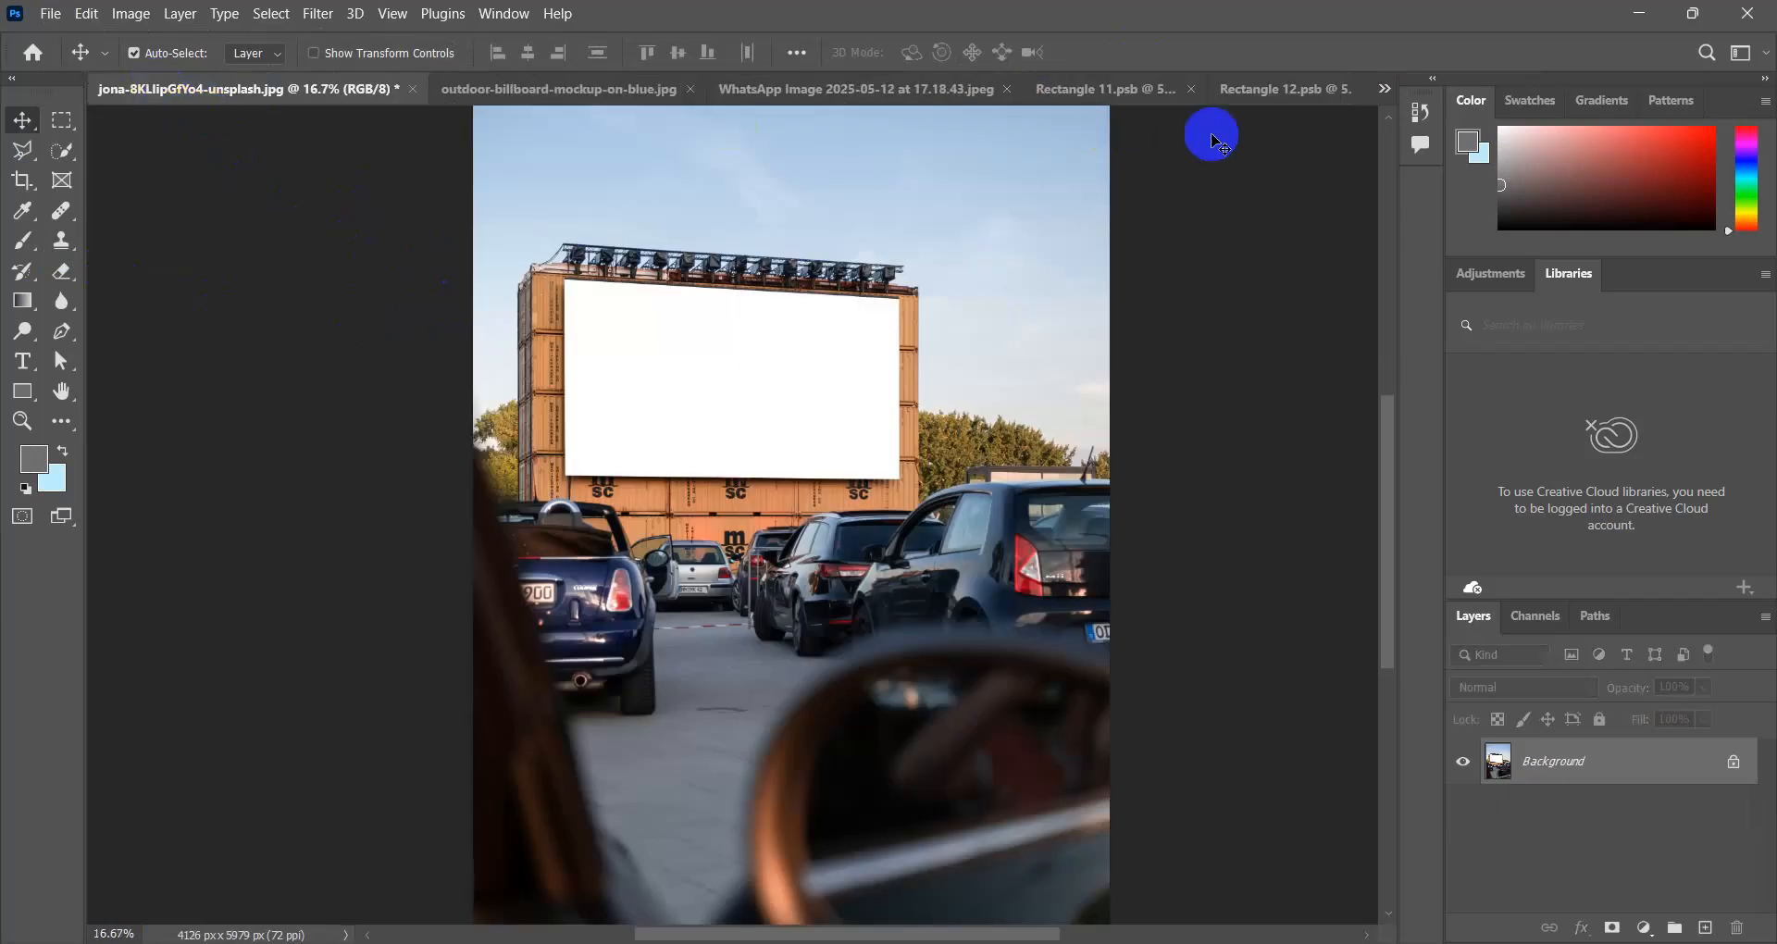
{"action": "left_click", "coordinate": [1385, 89]}
{"action": "left_click", "coordinate": [1296, 85]}
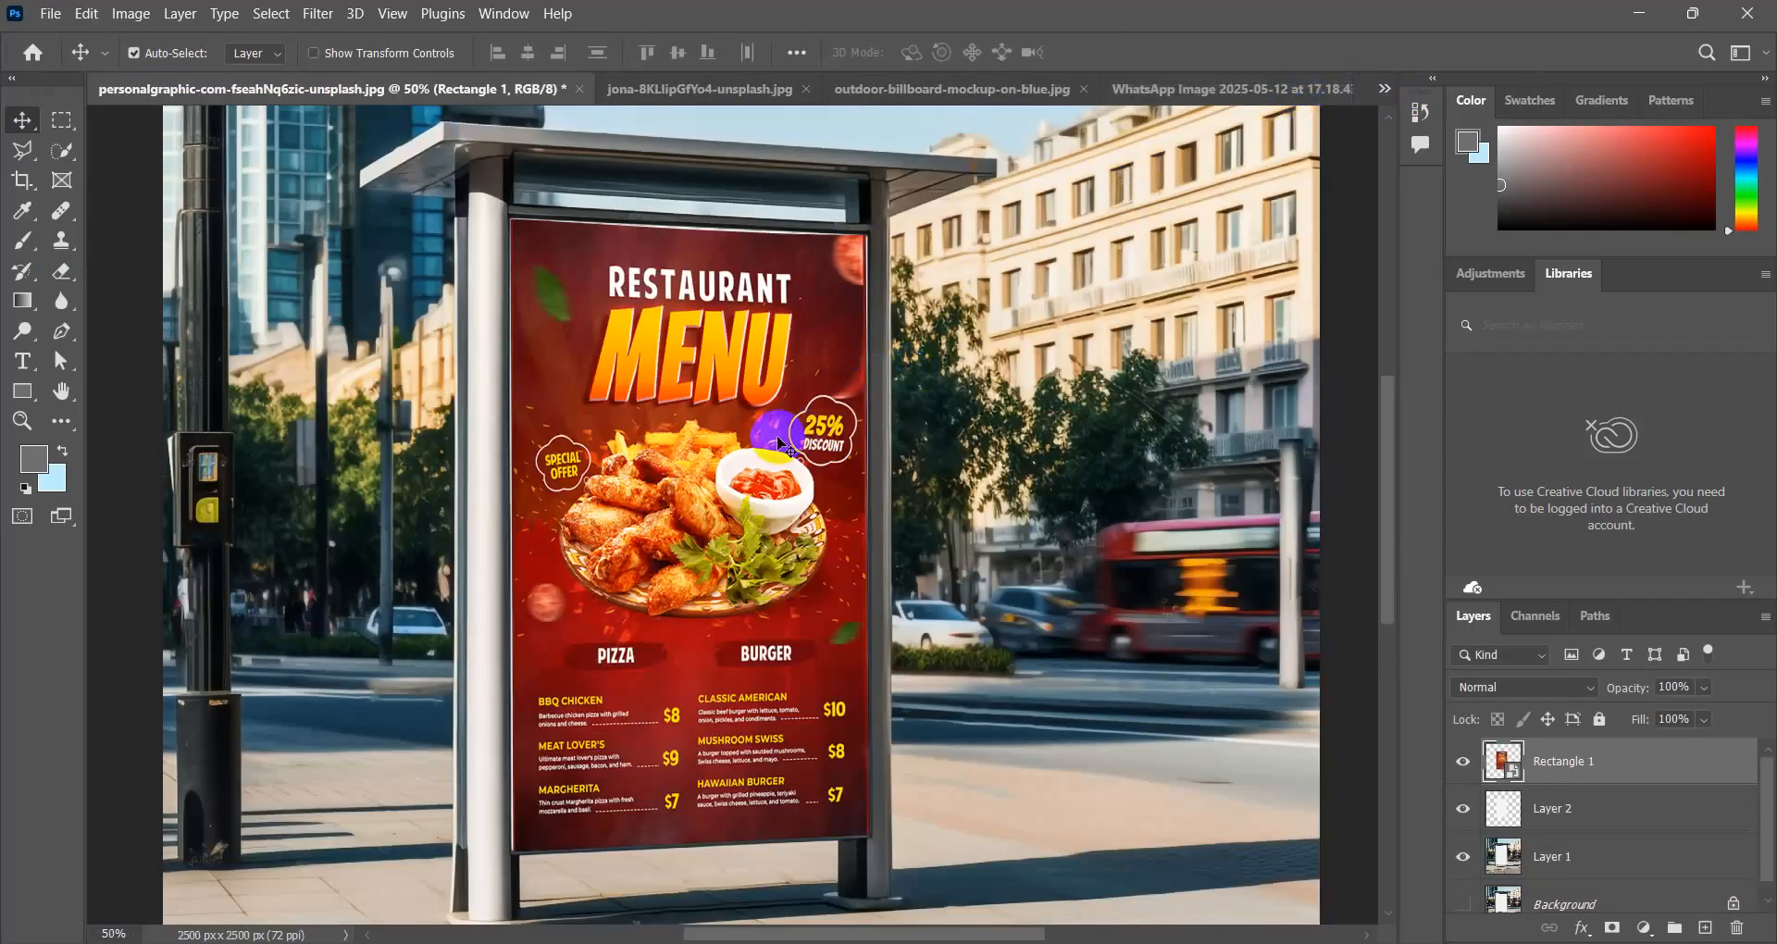
Set the Rectangle 1 layer's blend mode to Multiply and inspect the poster on the bus-stop panel.
{"action": "left_click", "coordinate": [1592, 694]}
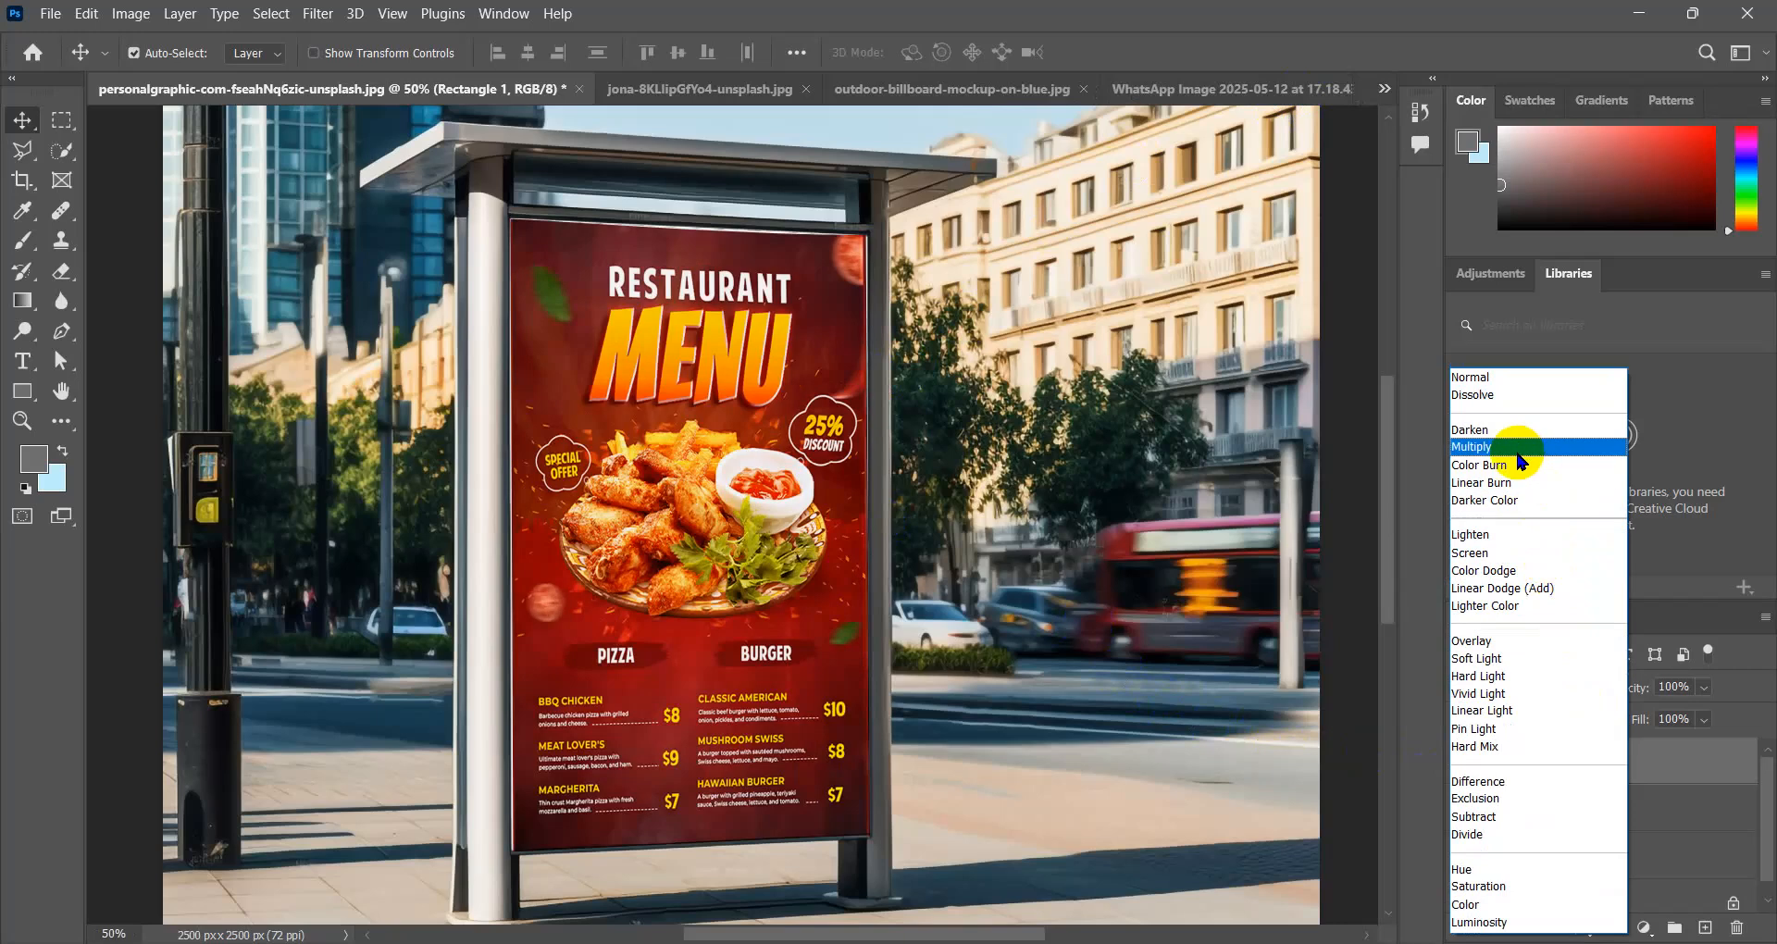
{"action": "left_click", "coordinate": [1517, 448]}
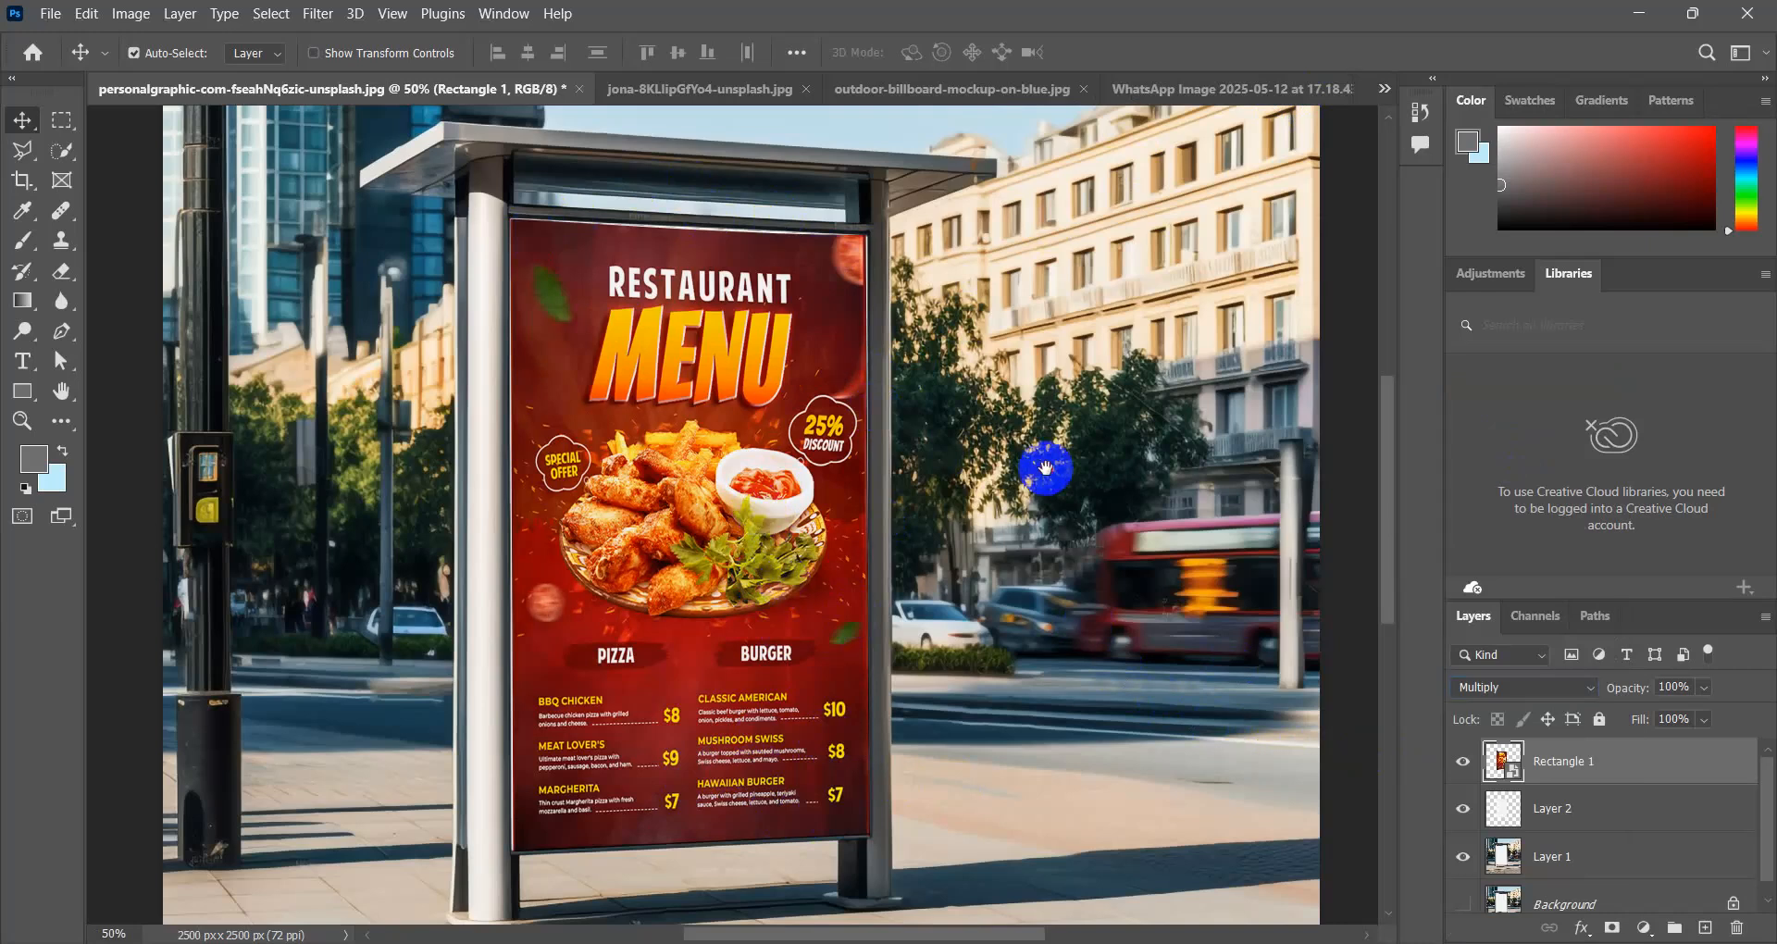
{"action": "left_click_drag", "start_coordinate": [1046, 467], "coordinate": [940, 508]}
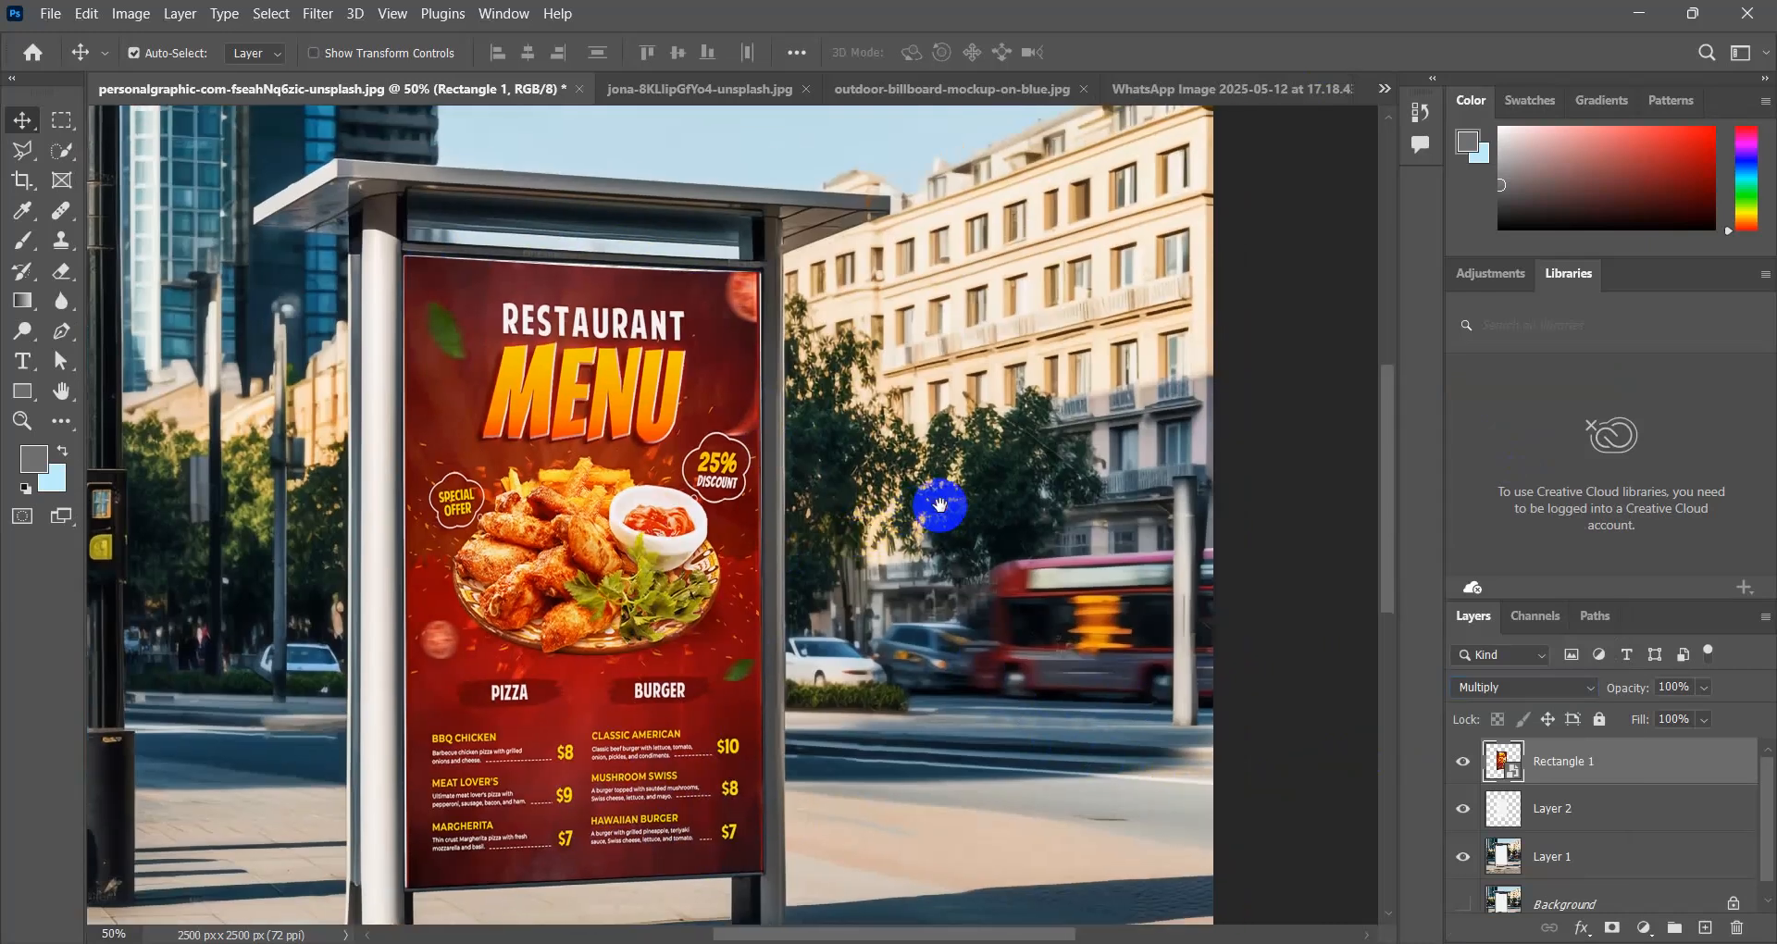
{"action": "scroll", "coordinate": [833, 278], "scroll_direction": "down", "scroll_amount": 10}
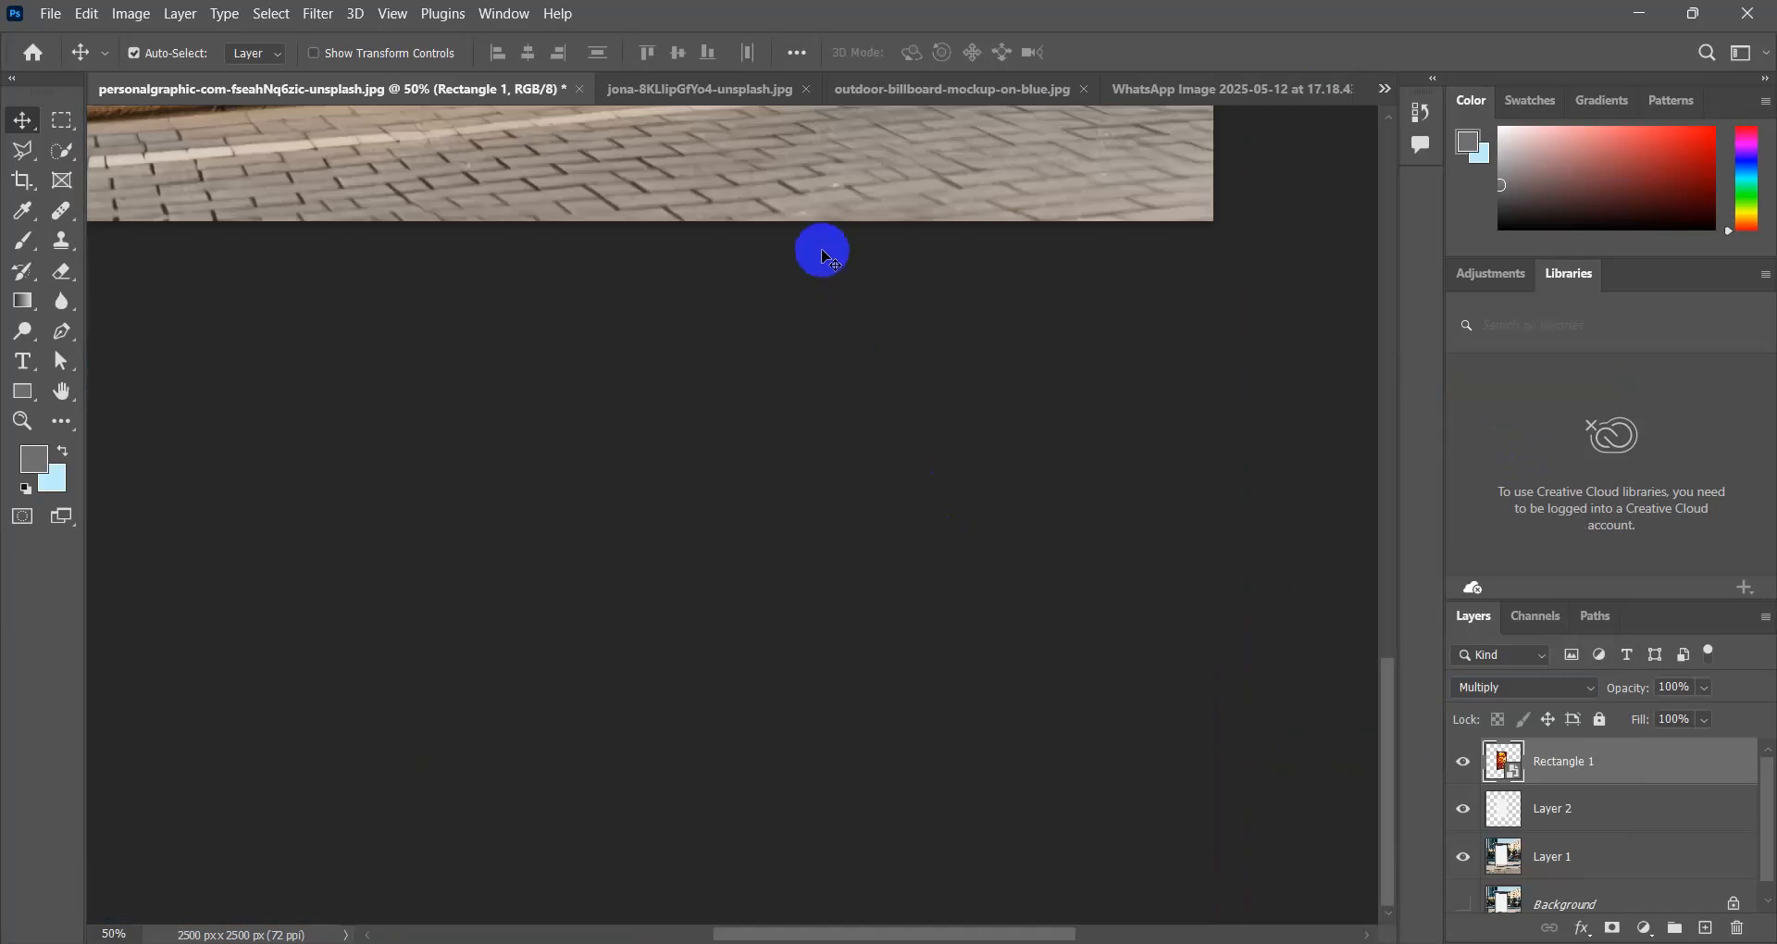
{"action": "left_click_drag", "start_coordinate": [812, 243], "coordinate": [917, 802]}
{"action": "scroll", "coordinate": [796, 111], "scroll_direction": "up", "scroll_amount": 5}
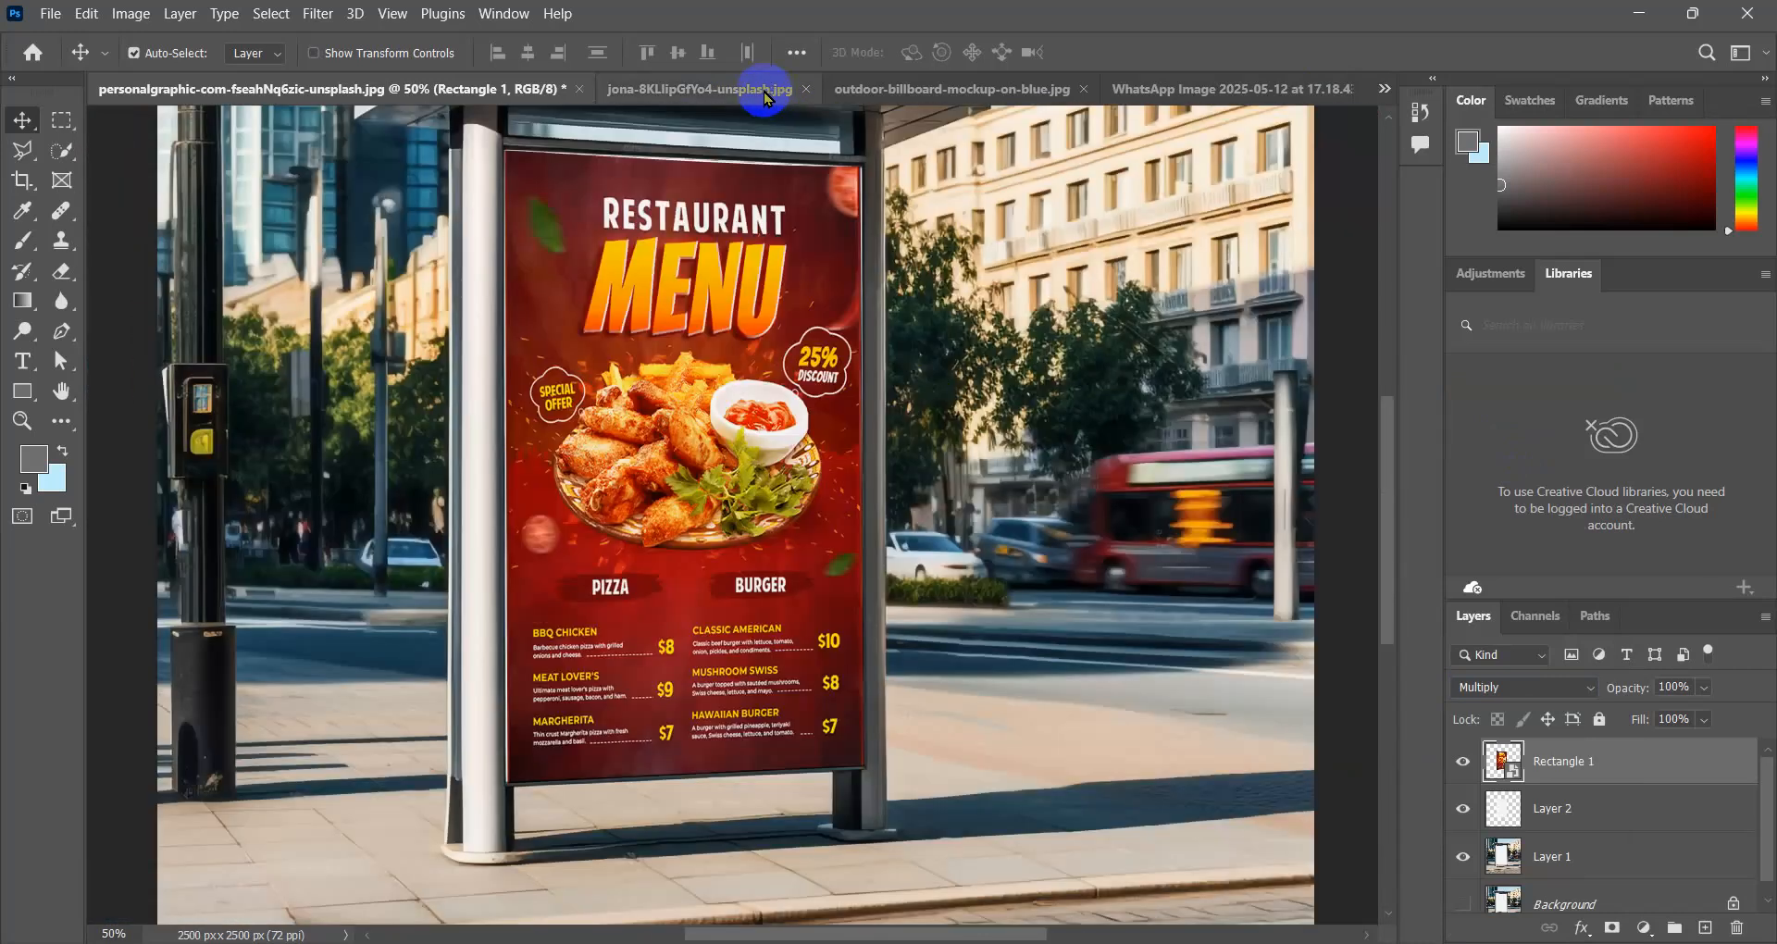
In jona-8KLlipGfYo4-unsplash.jpg, select the blank white screen with the Quick Selection tool and copy it to a new layer.
{"action": "left_click", "coordinate": [765, 93]}
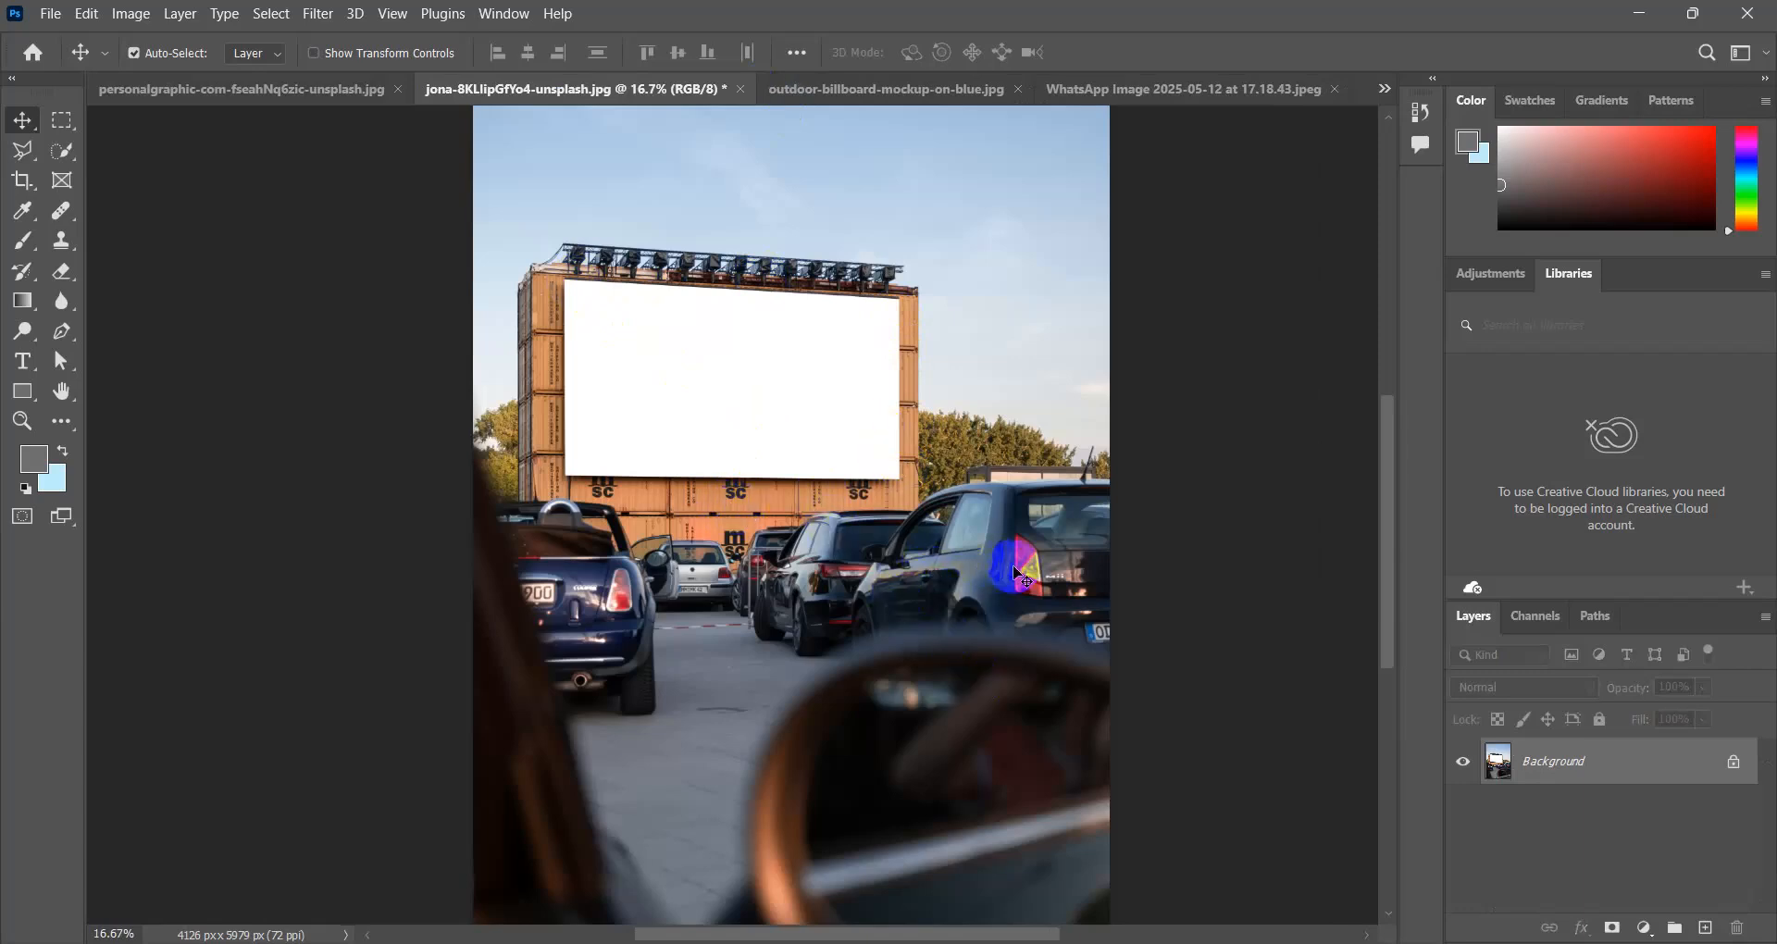
{"action": "left_click", "coordinate": [65, 156]}
{"action": "left_click_drag", "start_coordinate": [64, 156], "coordinate": [152, 172]}
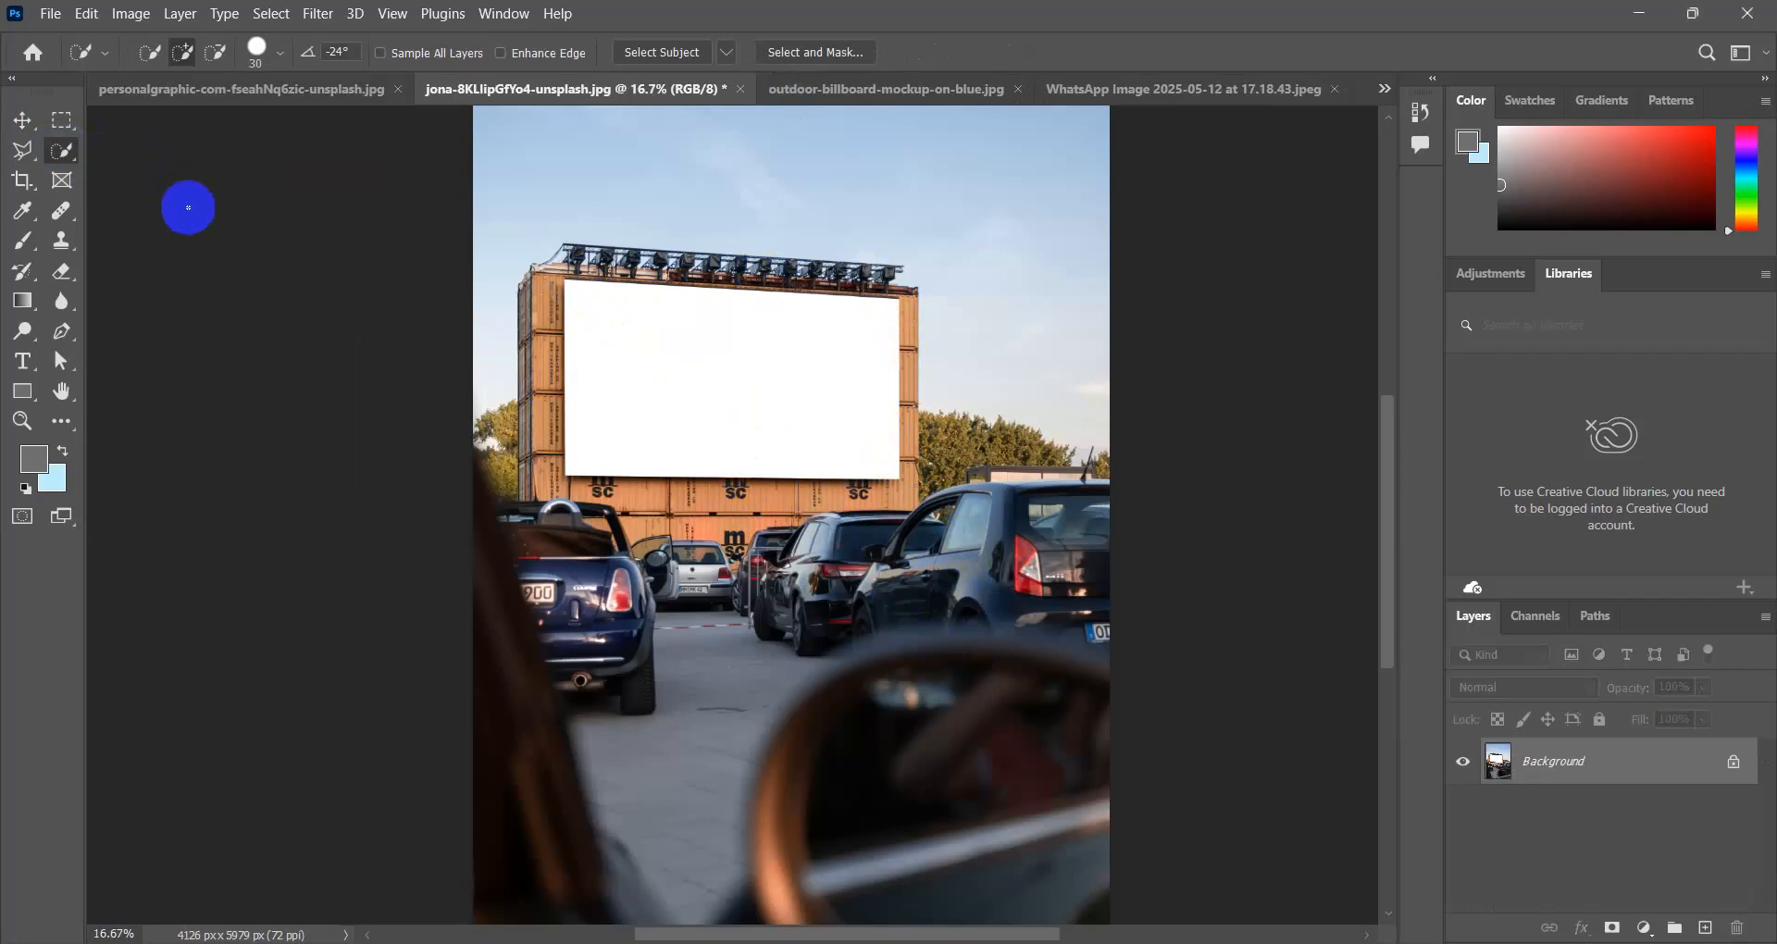
{"action": "left_click_drag", "start_coordinate": [569, 282], "coordinate": [738, 408]}
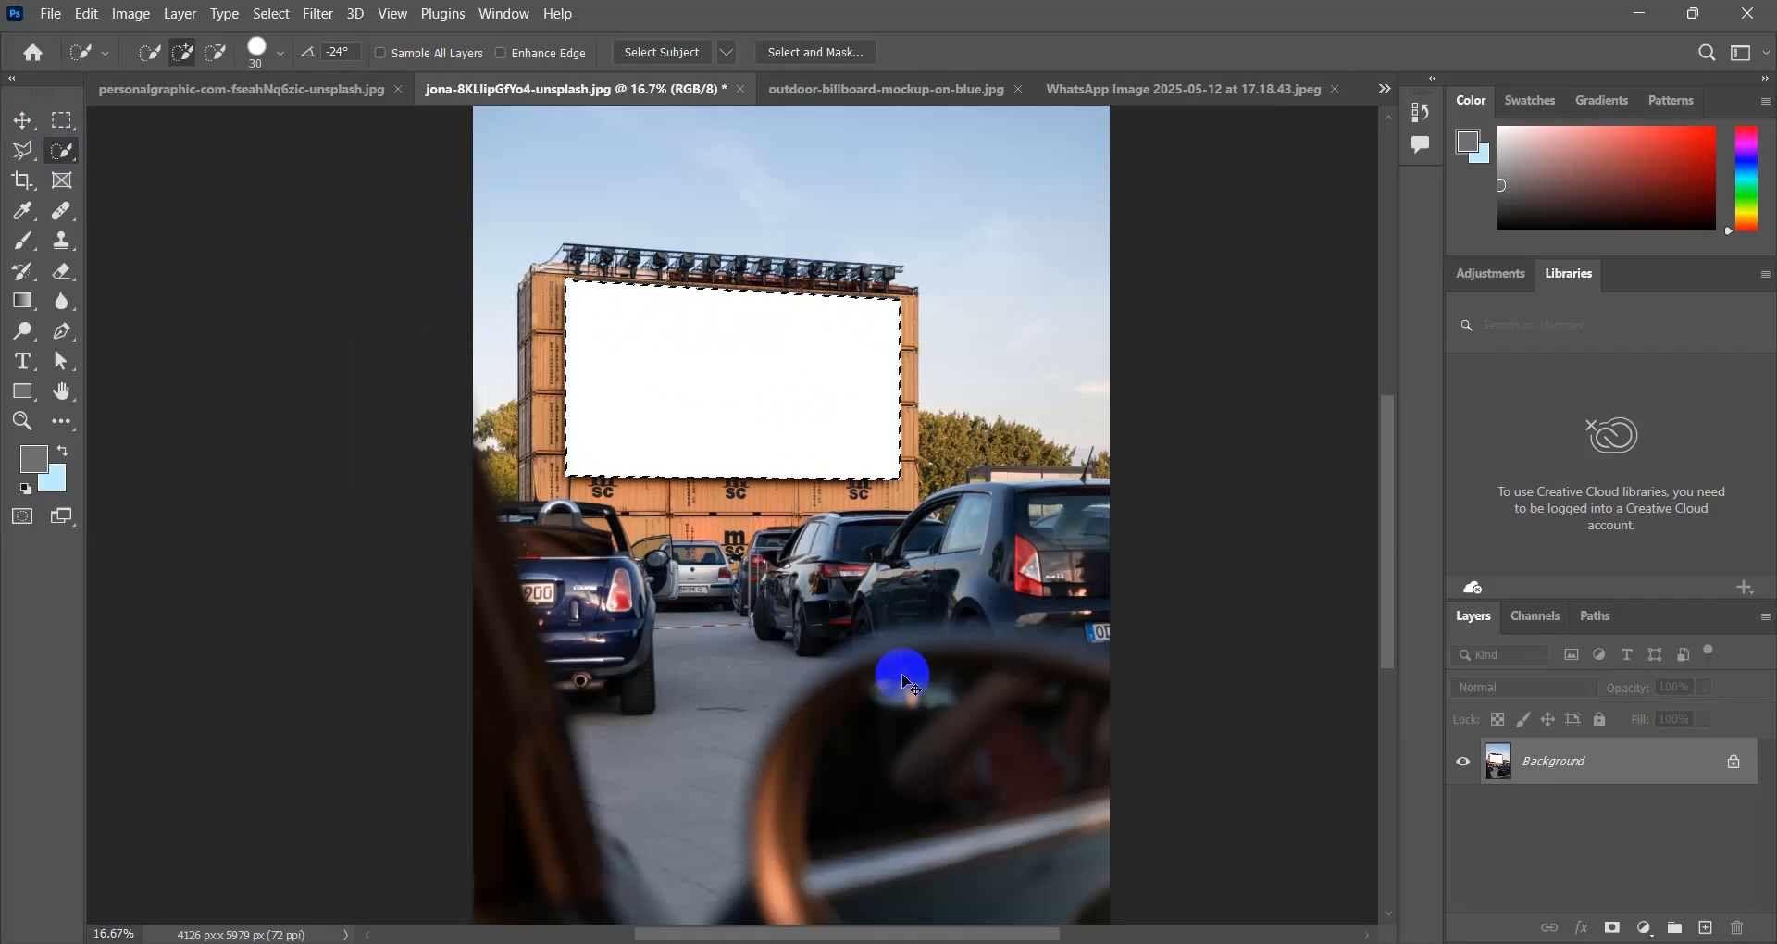
{"action": "key", "text": "ctrl+j"}
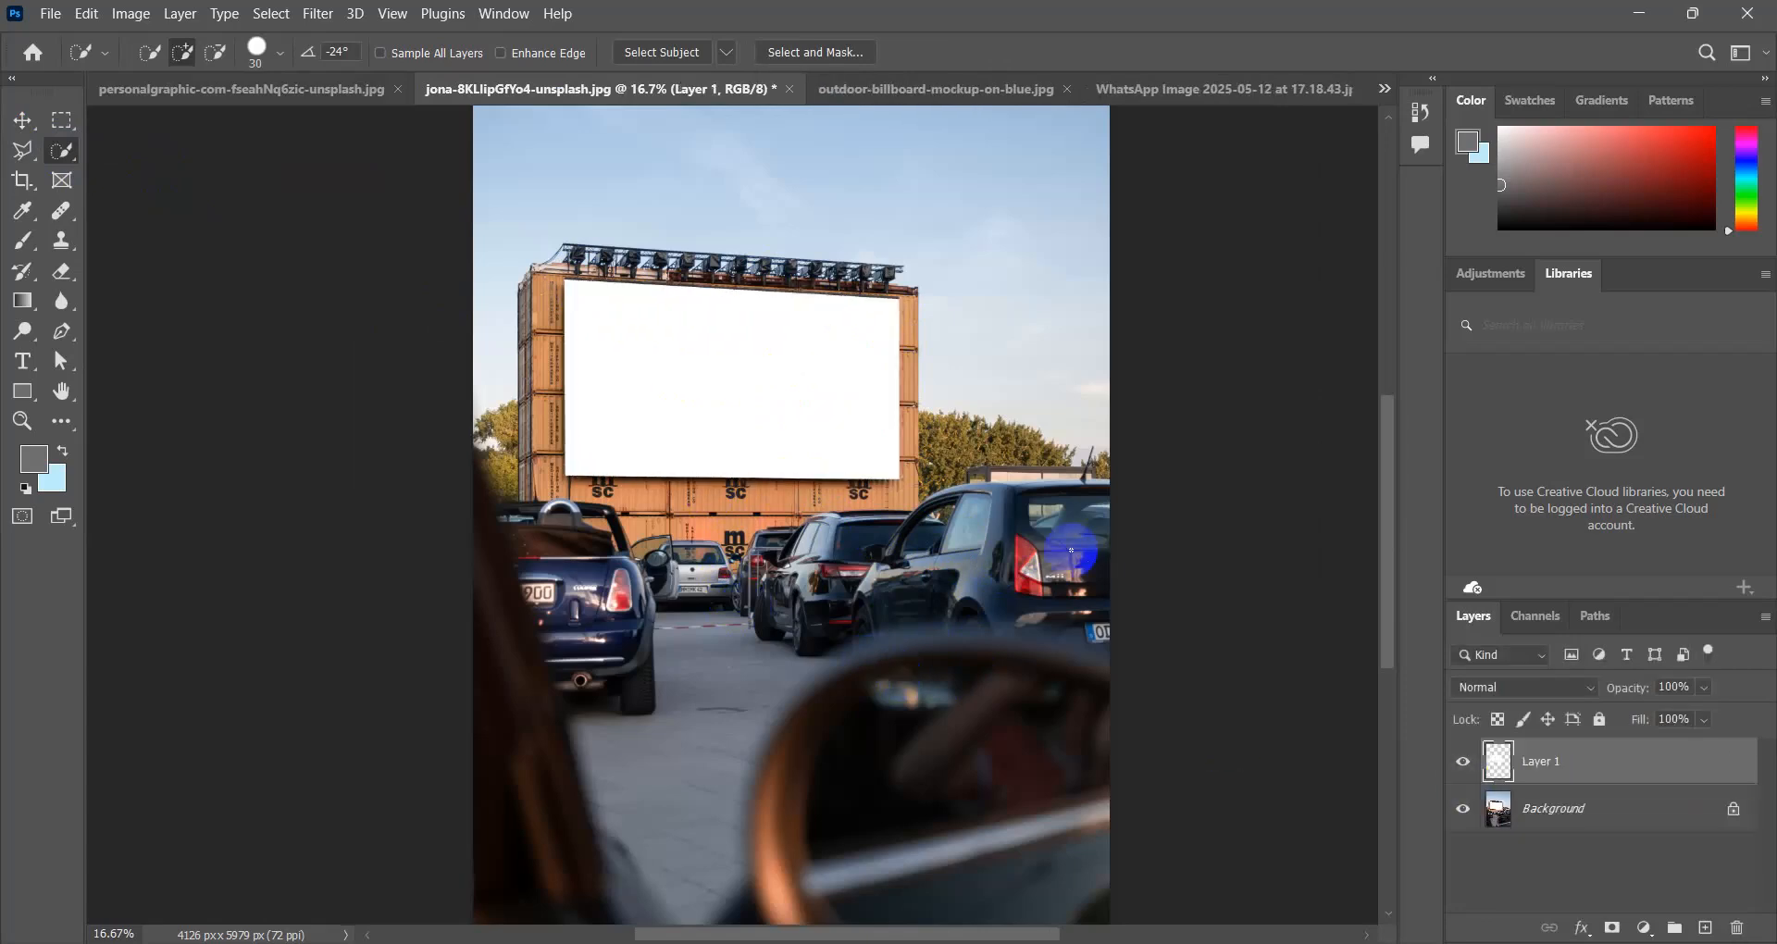
Draw a rectangle shape about 2195 × 1301 px over the drive-in photo's blank white screen.
{"action": "left_click", "coordinate": [24, 387]}
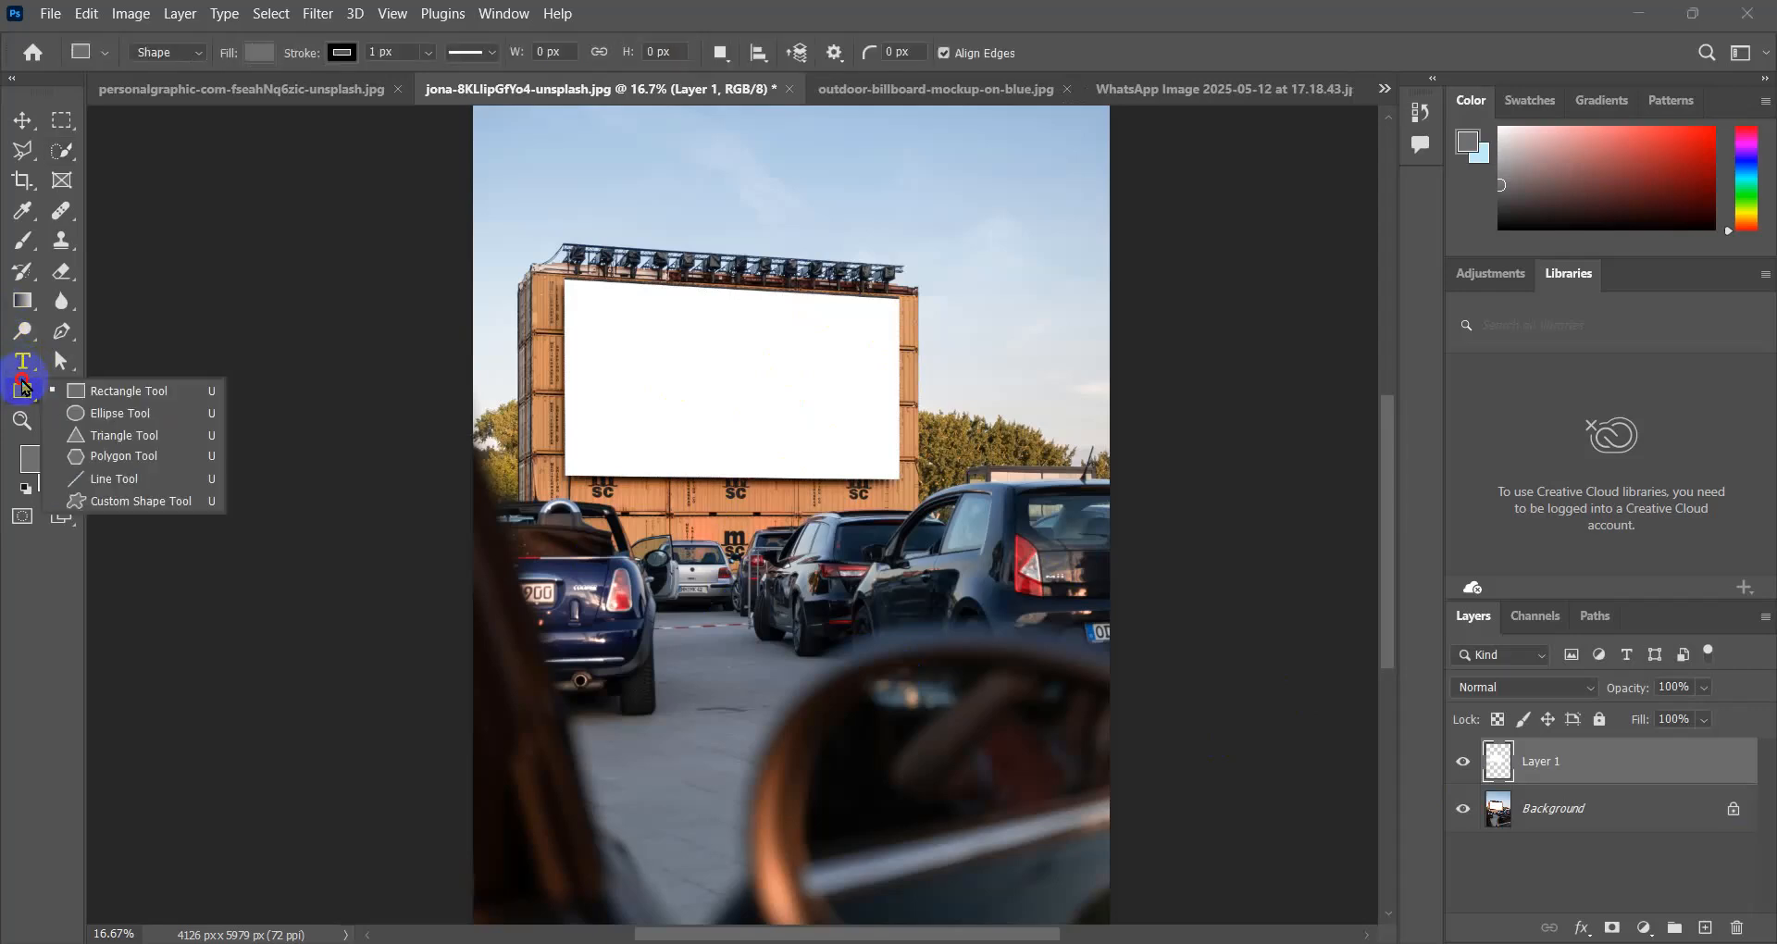
{"action": "left_click", "coordinate": [120, 387]}
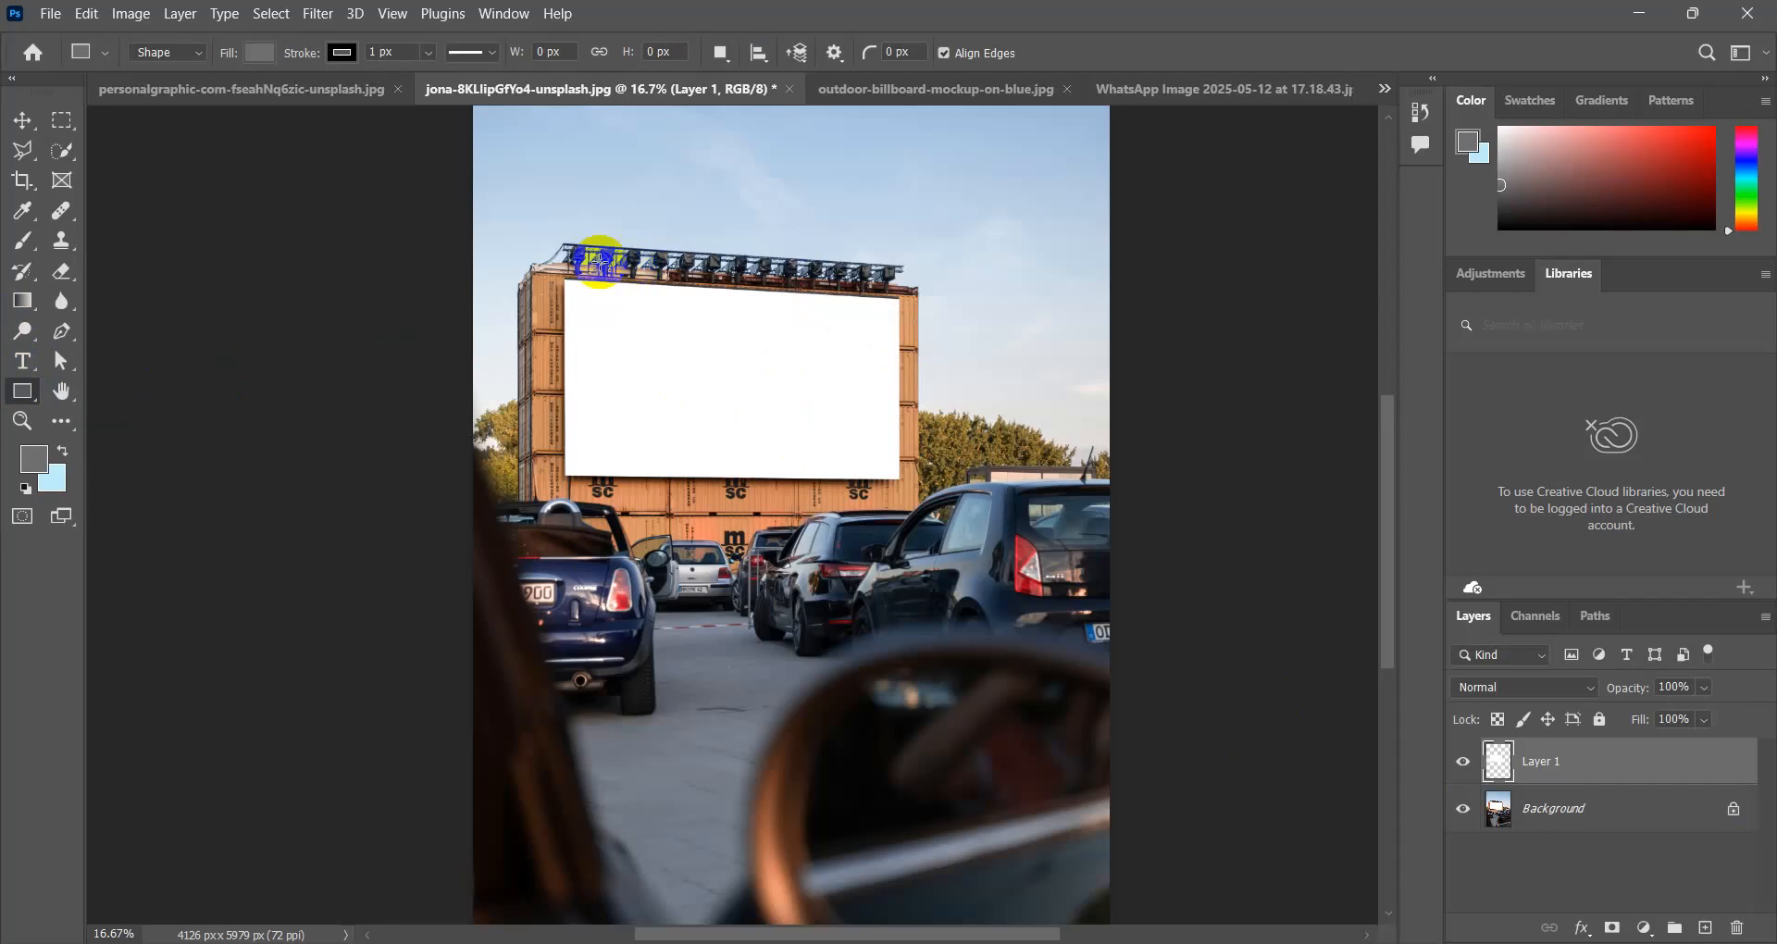
{"action": "left_click_drag", "start_coordinate": [562, 280], "coordinate": [899, 478]}
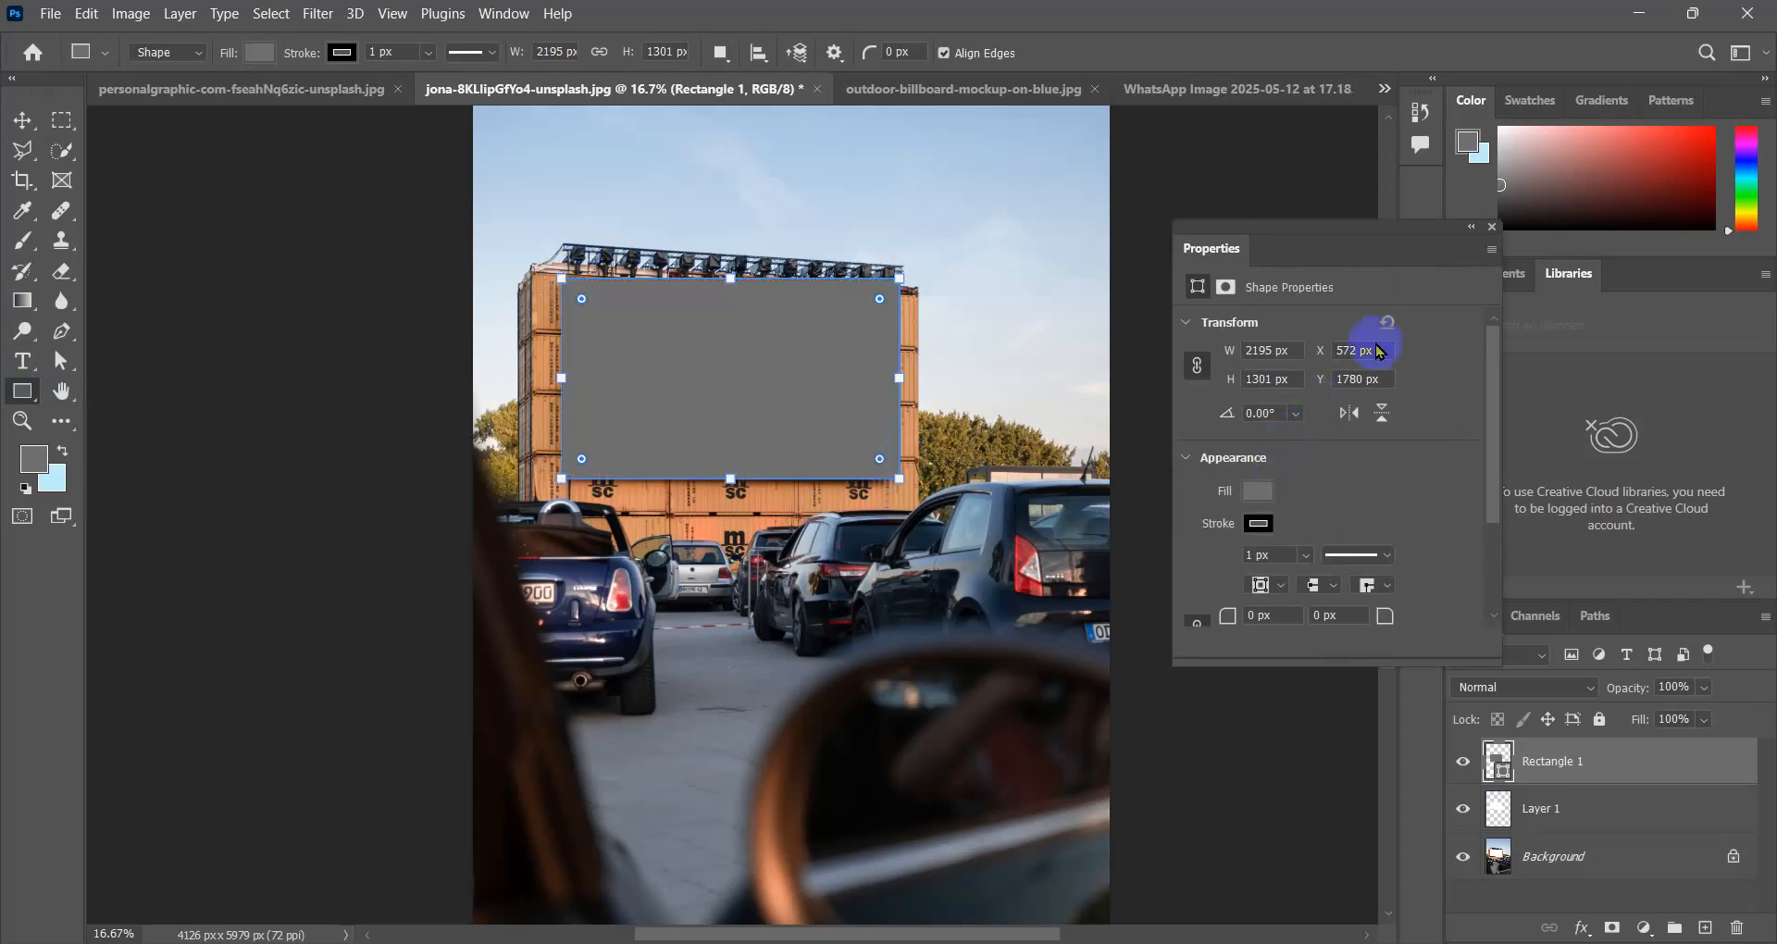
{"action": "left_click", "coordinate": [1471, 230]}
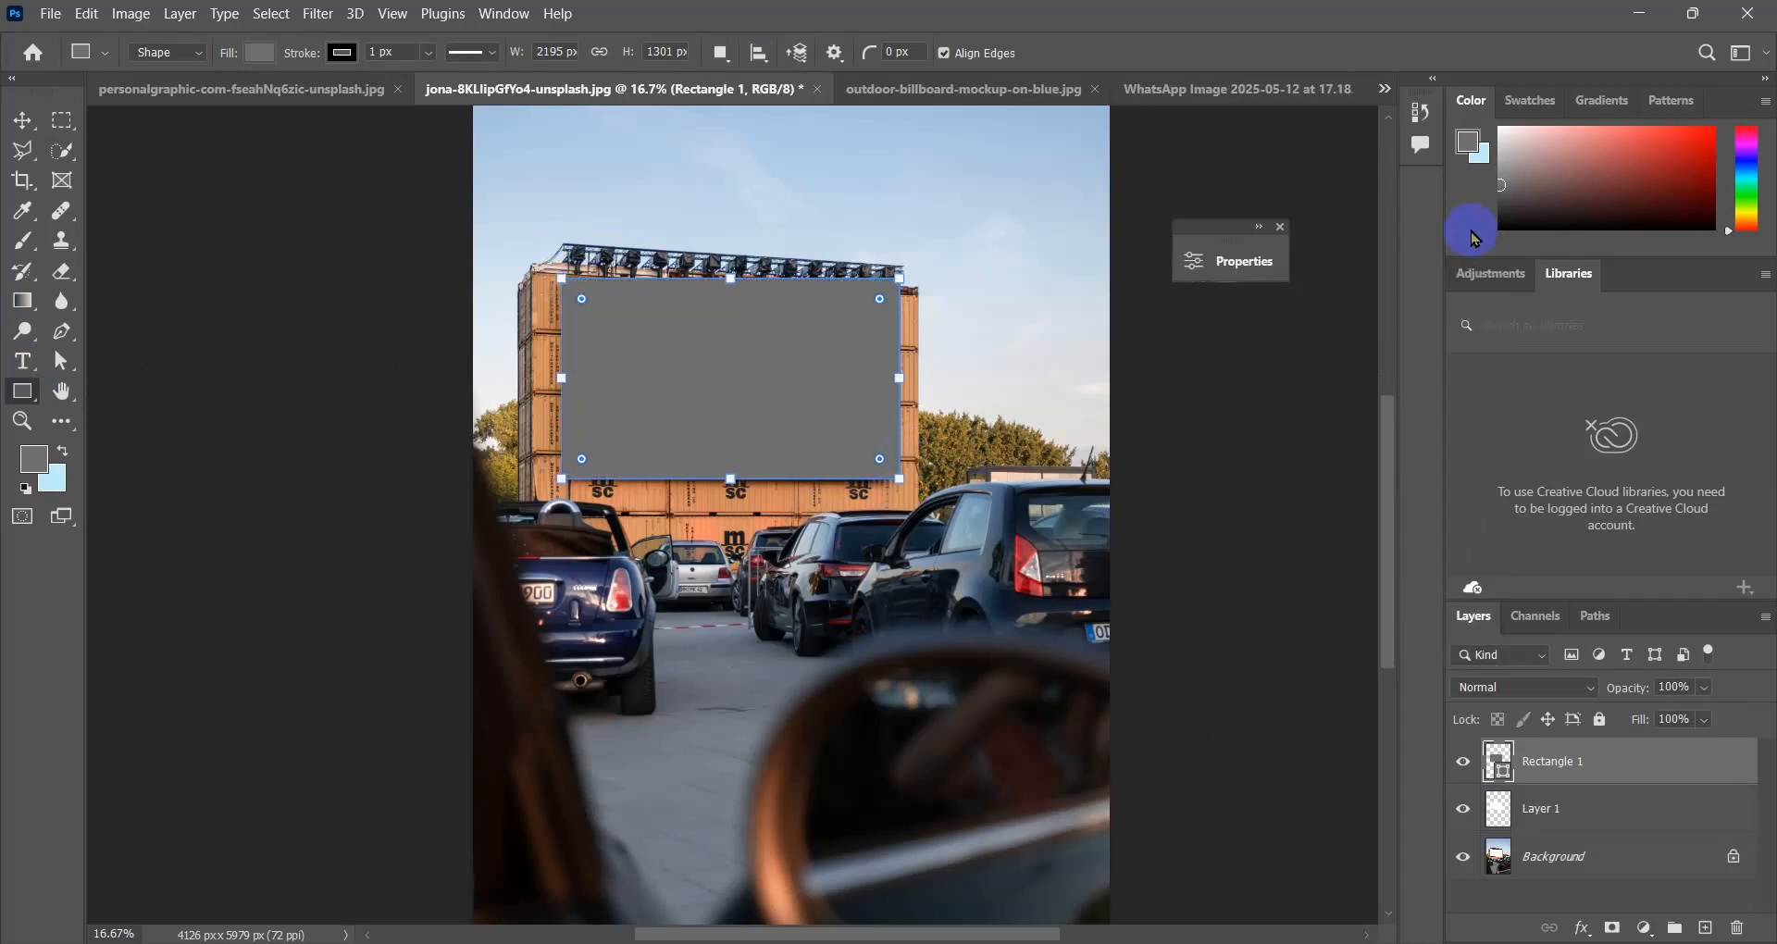
Convert the Rectangle 1 layer to a smart object and lower its opacity to 20%.
{"action": "left_click", "coordinate": [1703, 688]}
{"action": "left_click", "coordinate": [1669, 757]}
{"action": "right_click", "coordinate": [1673, 761]}
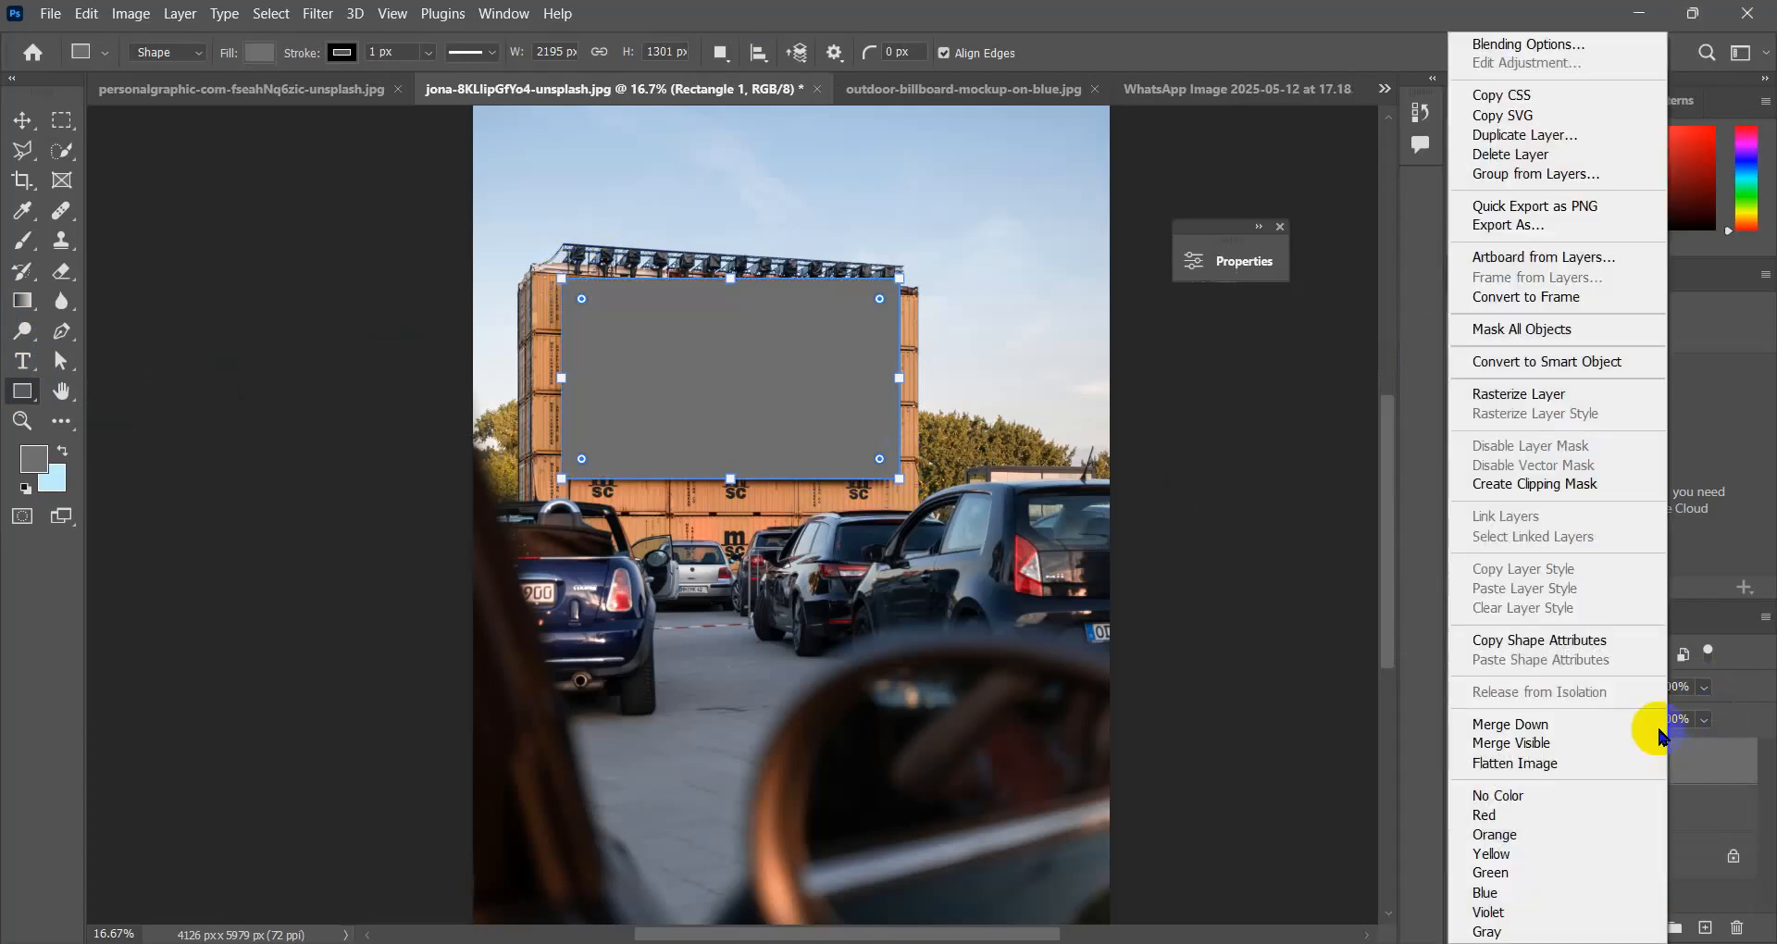
{"action": "left_click", "coordinate": [1584, 362]}
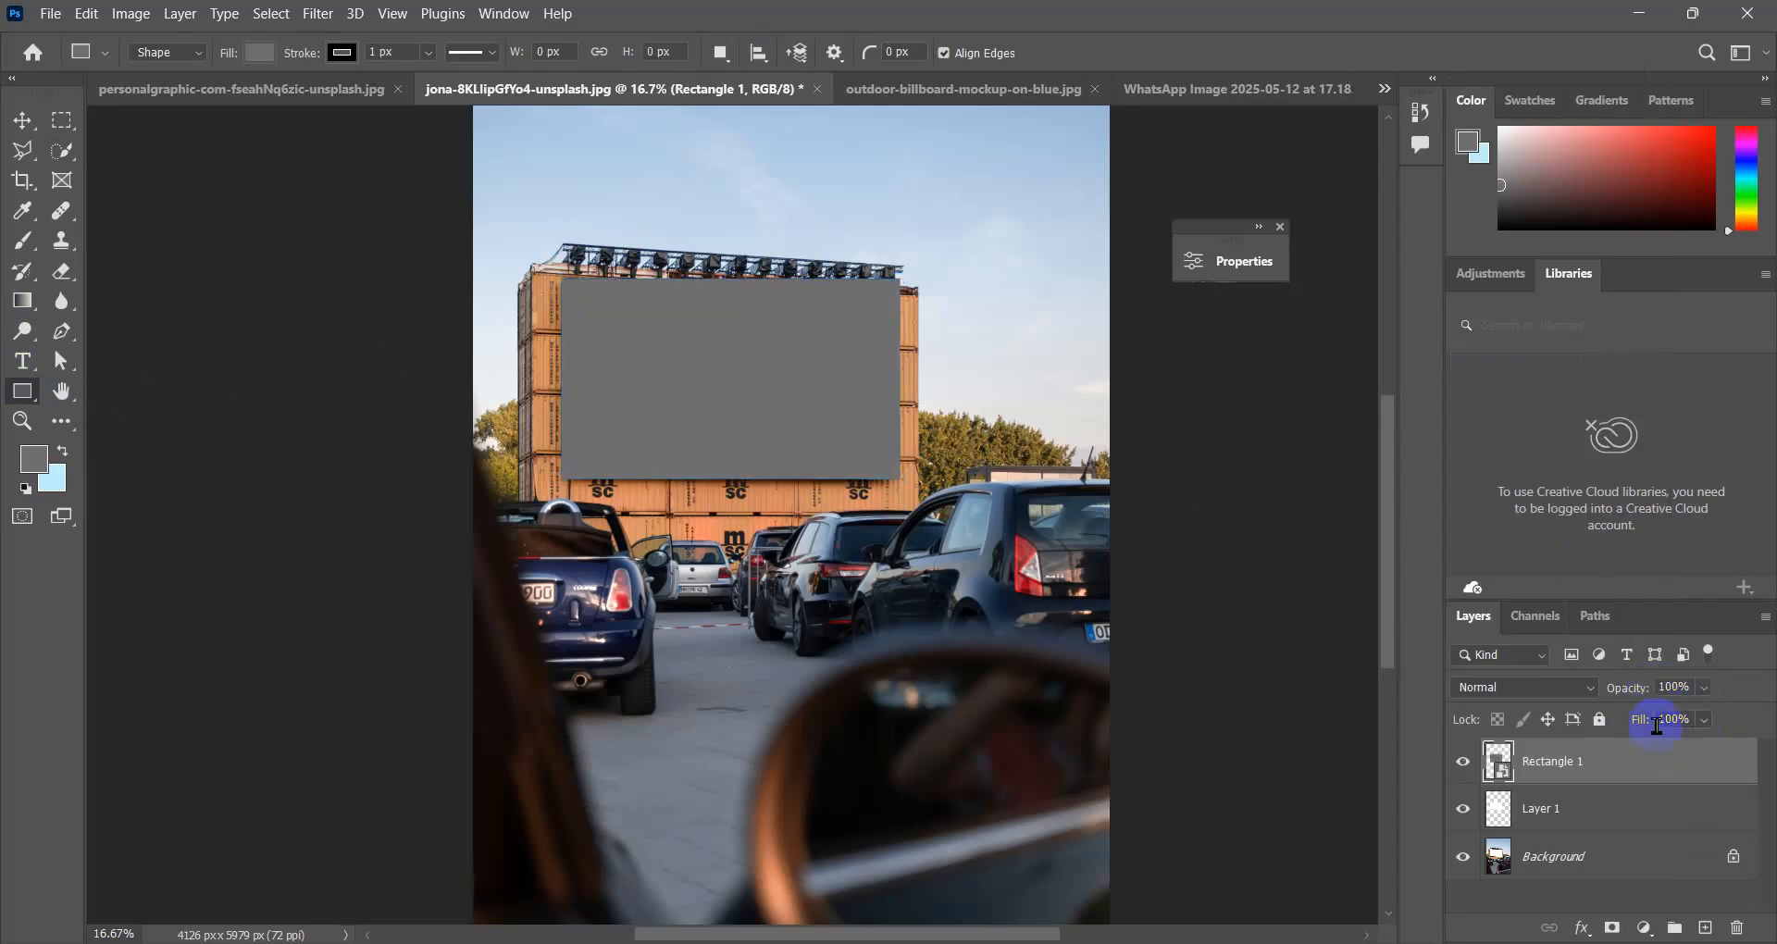
{"action": "left_click", "coordinate": [1703, 688]}
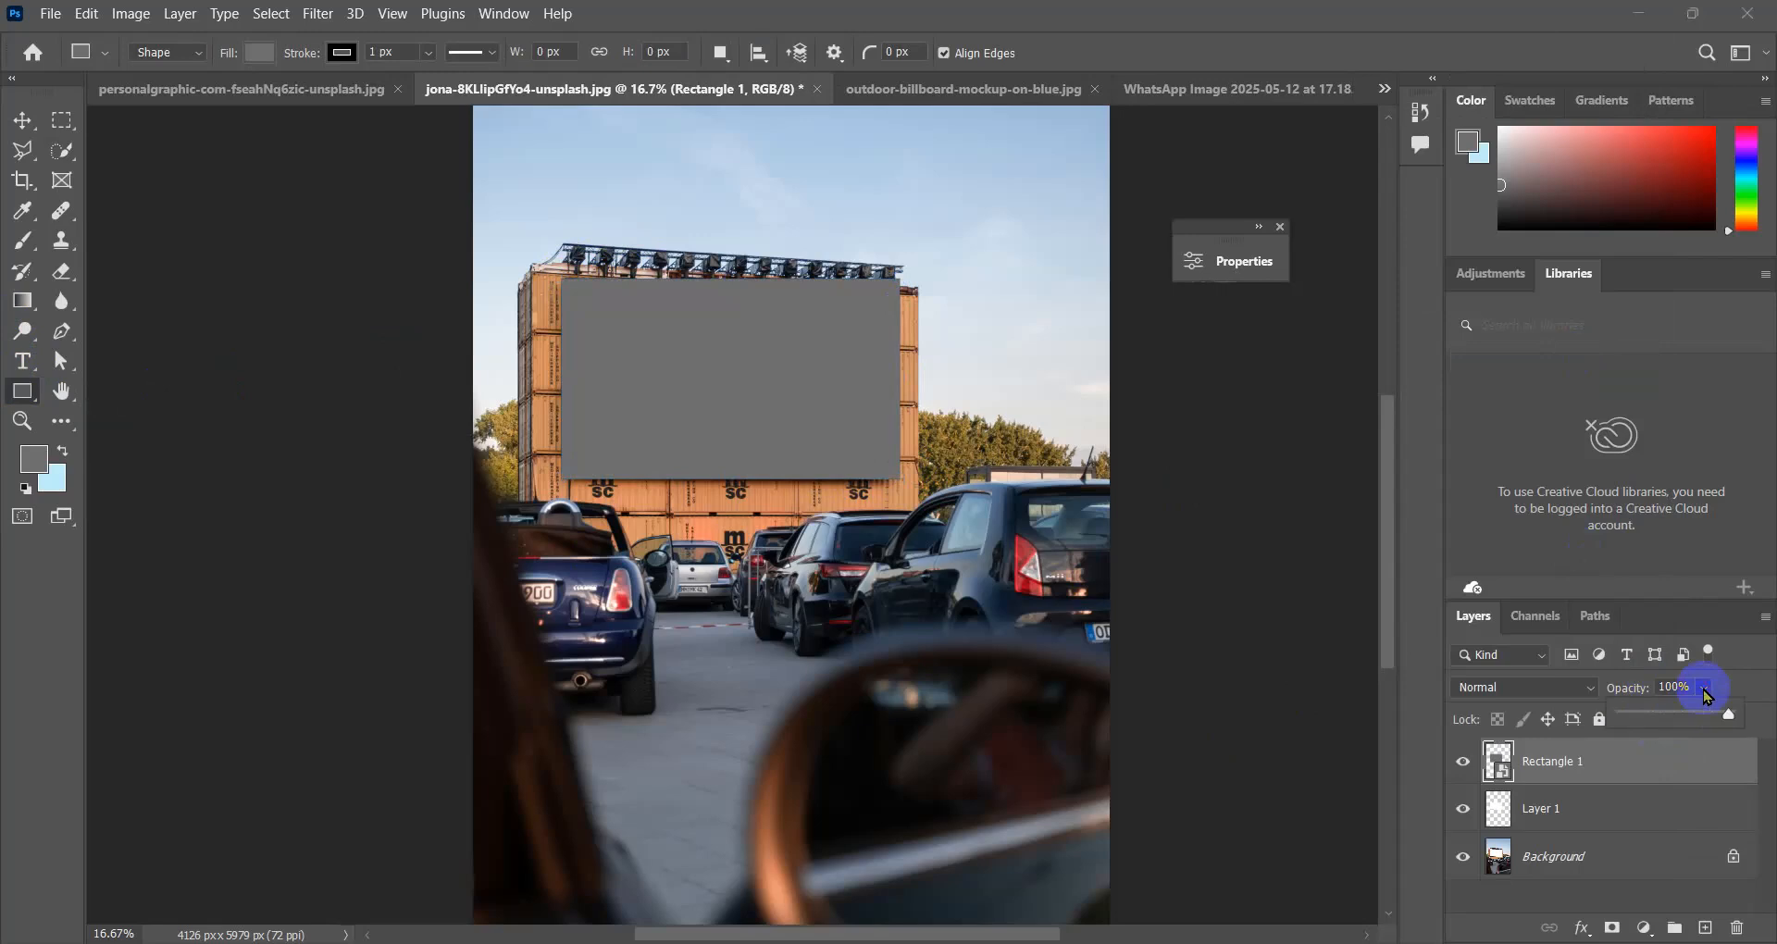
{"action": "left_click_drag", "start_coordinate": [1718, 718], "coordinate": [1643, 720]}
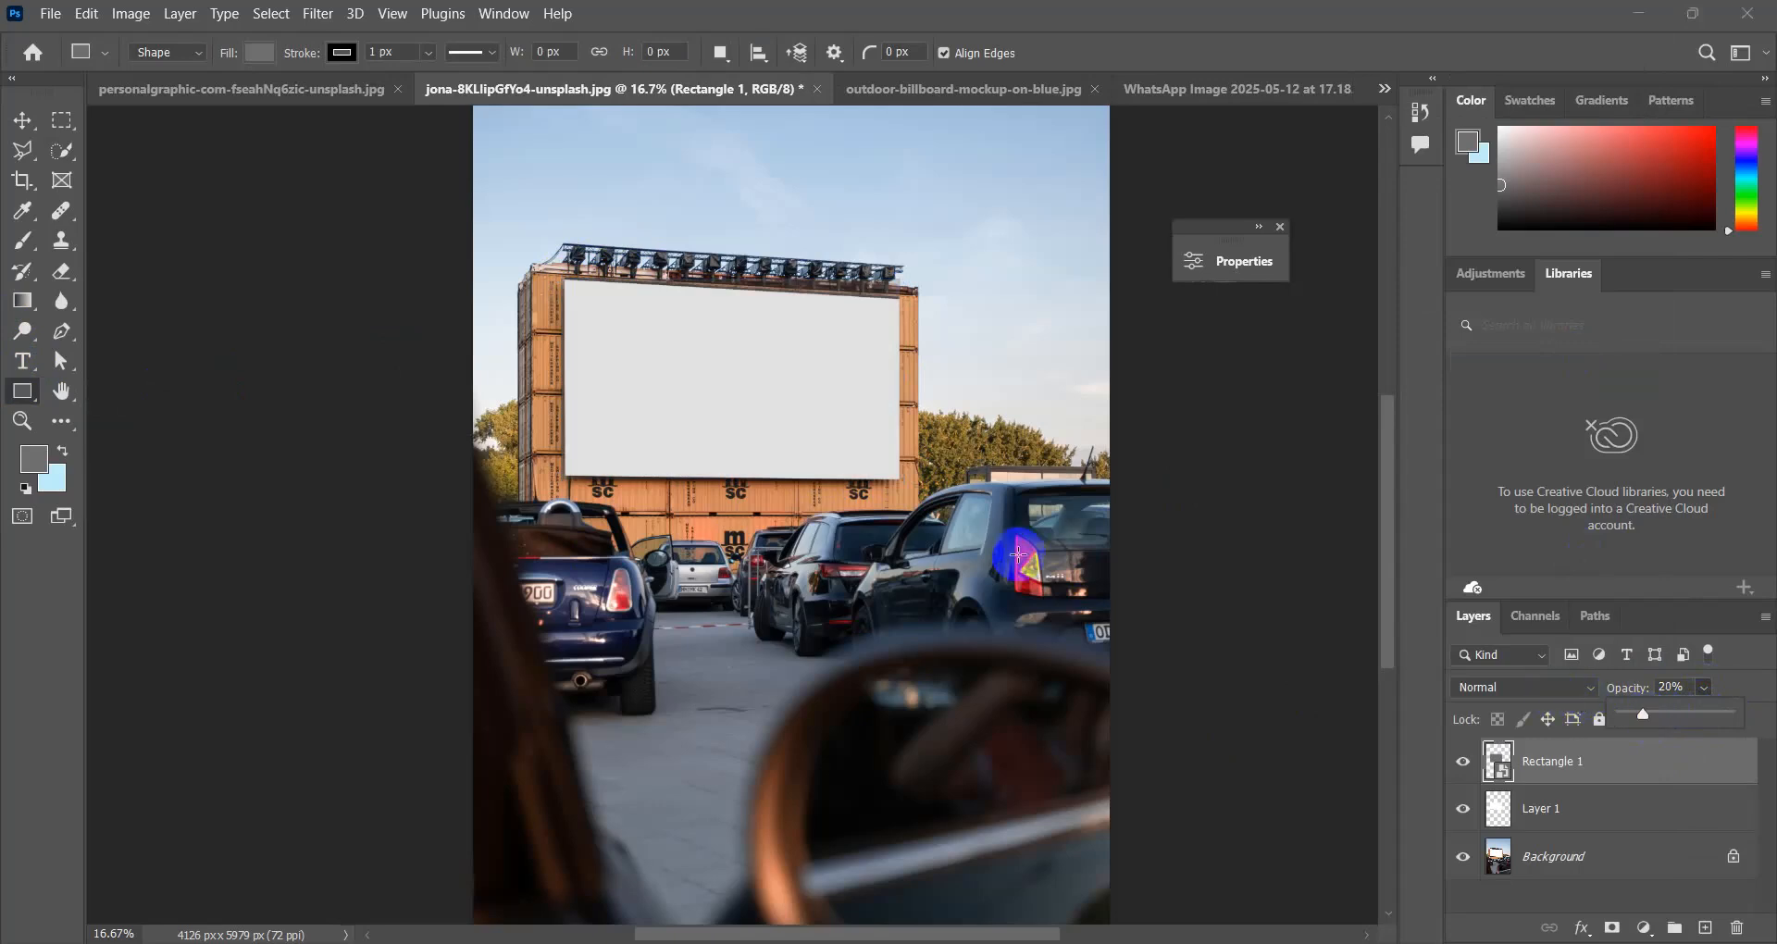
Distort the Rectangle 1 smart object so its four corners match the corners of the white screen.
{"action": "key", "text": "ctrl+t"}
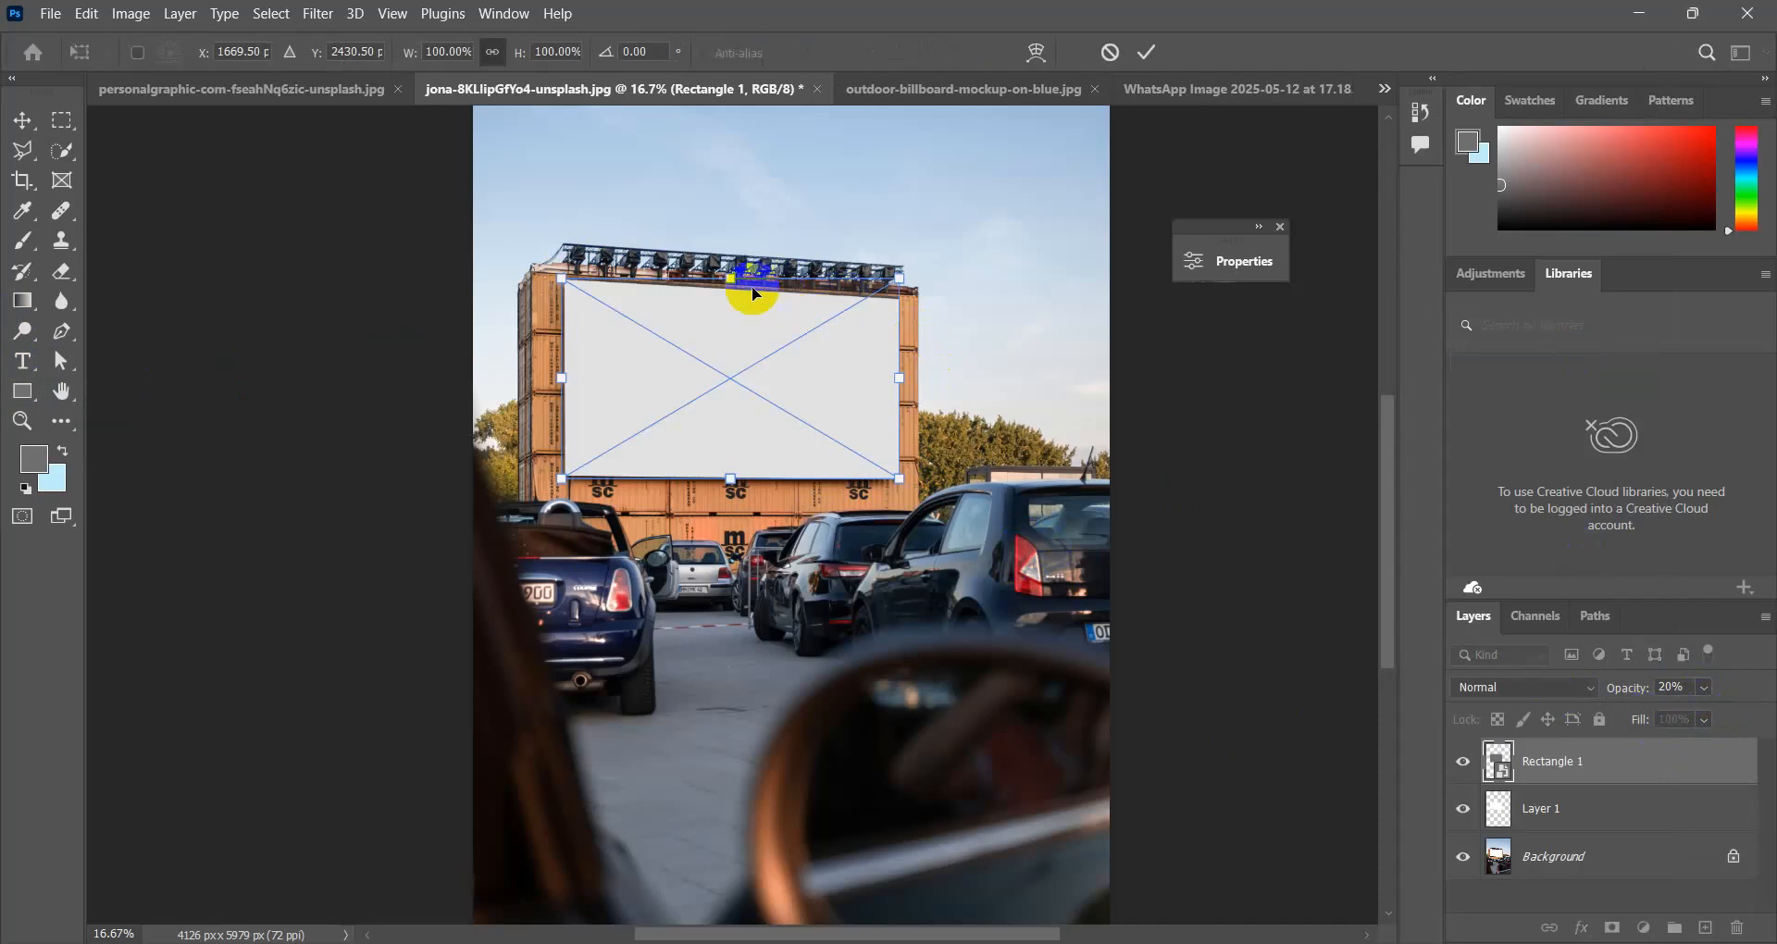
{"action": "right_click", "coordinate": [886, 296]}
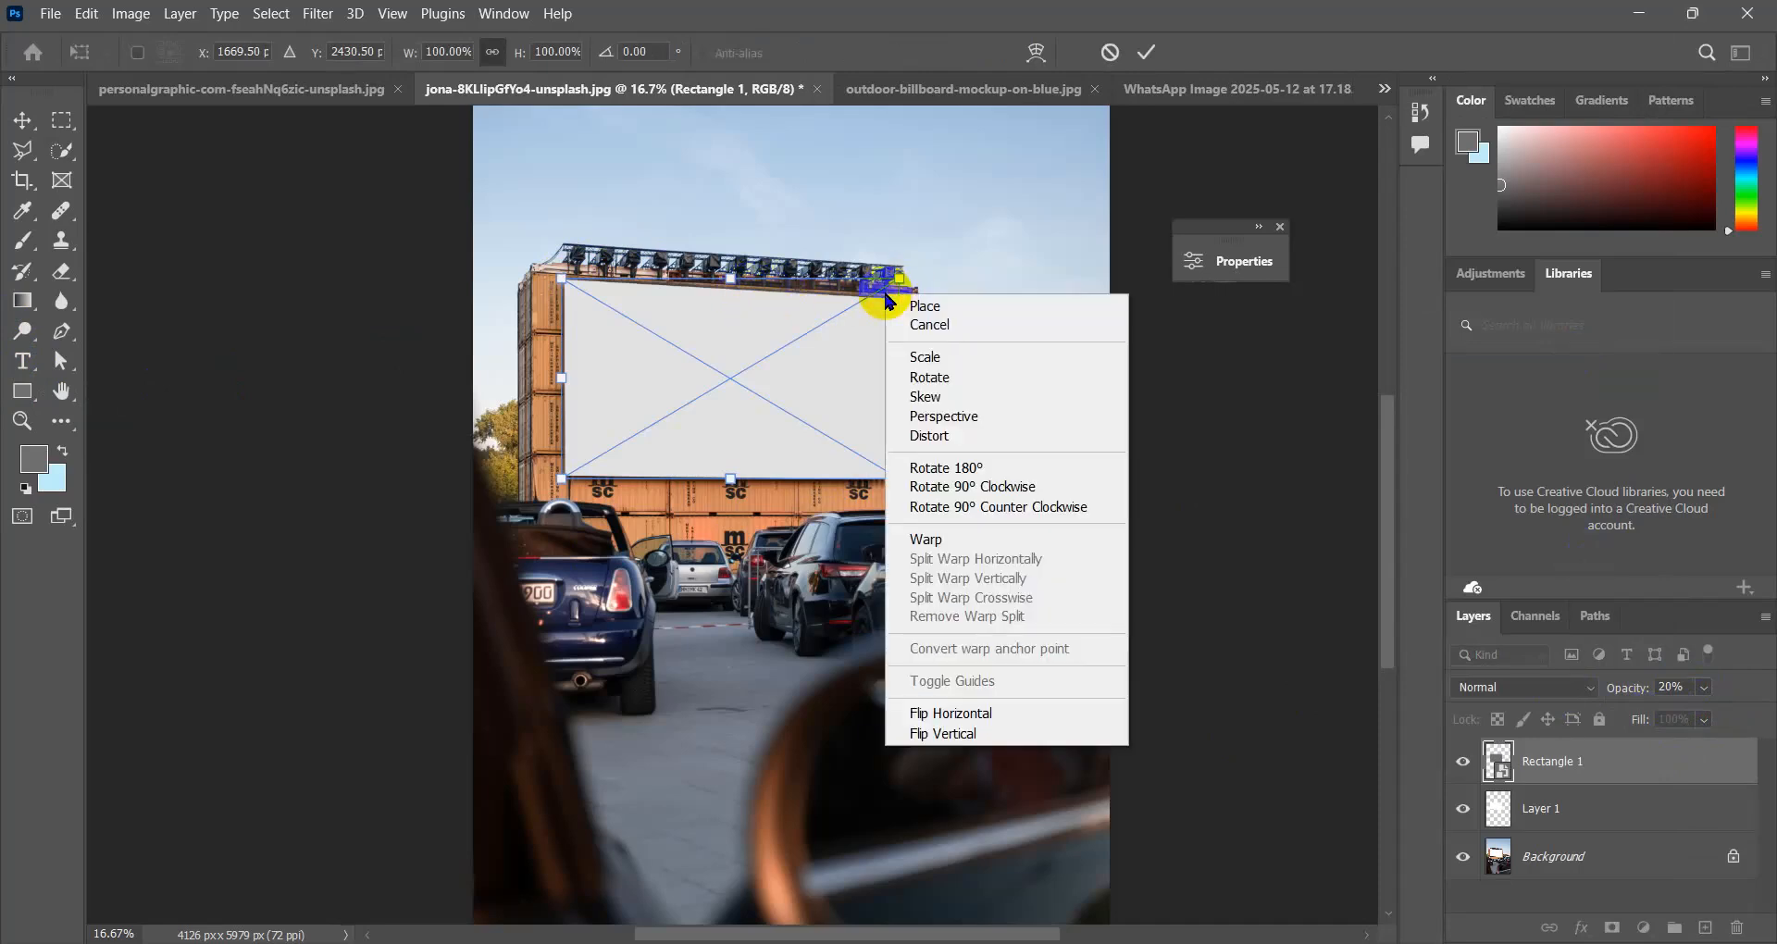
{"action": "left_click", "coordinate": [943, 450]}
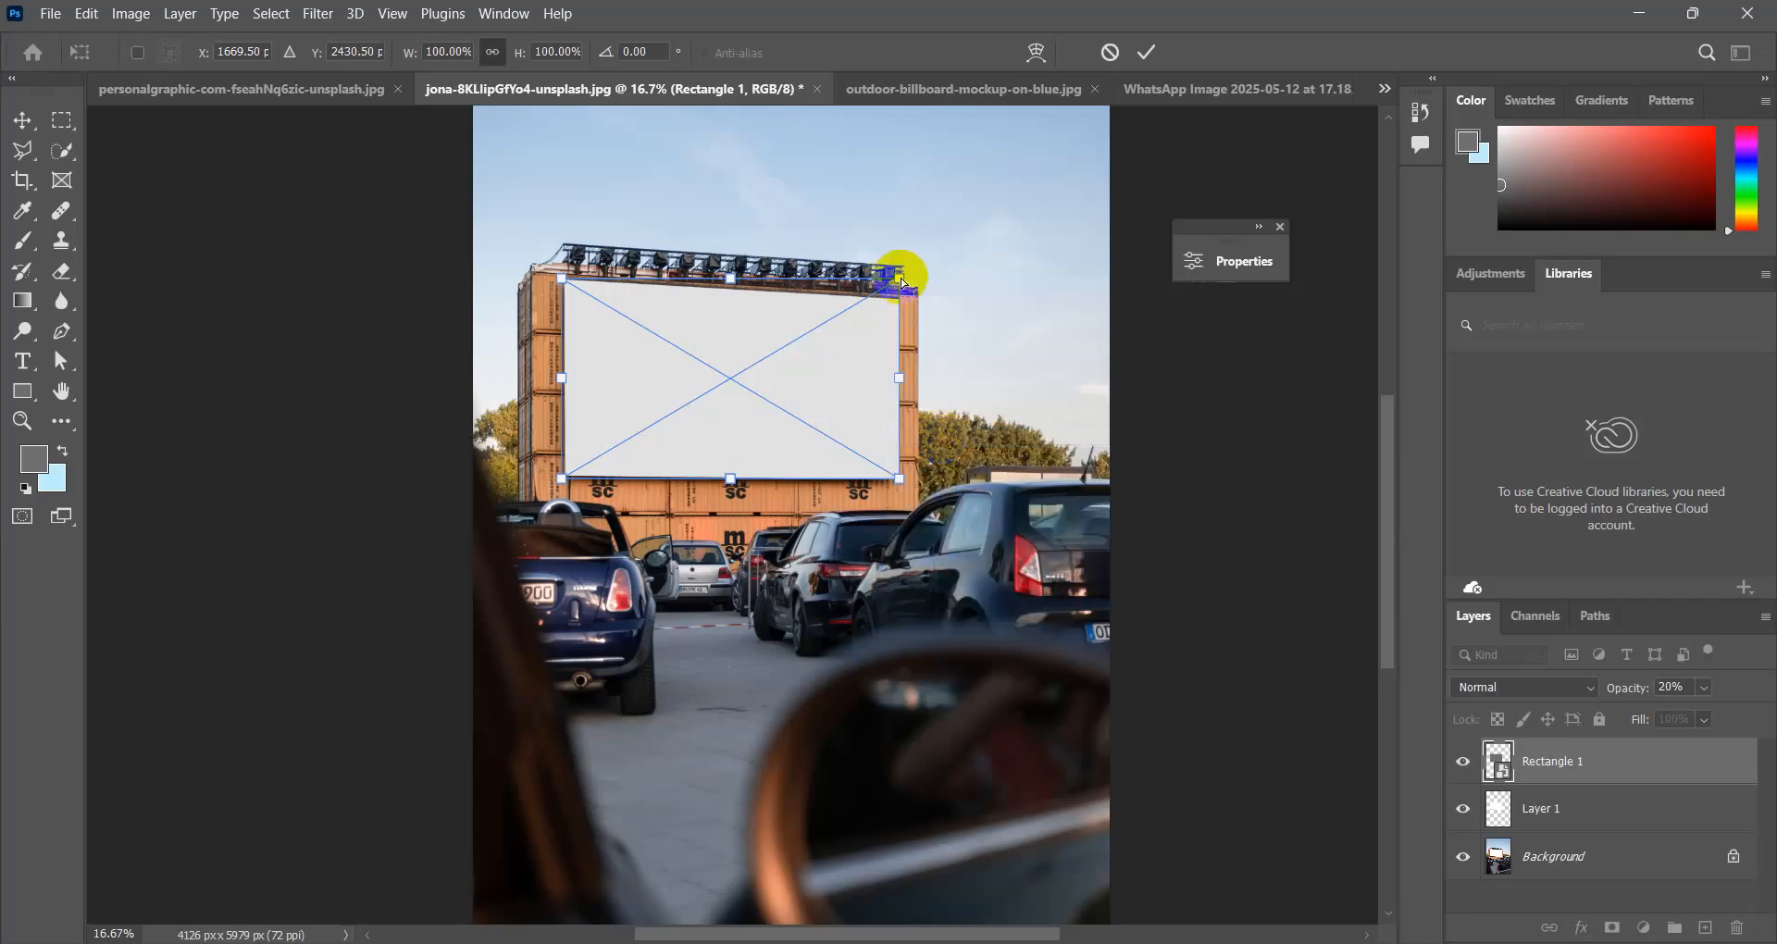
{"action": "left_click_drag", "start_coordinate": [902, 284], "coordinate": [900, 302]}
{"action": "left_click_drag", "start_coordinate": [562, 481], "coordinate": [563, 477]}
{"action": "left_click_drag", "start_coordinate": [901, 482], "coordinate": [900, 482]}
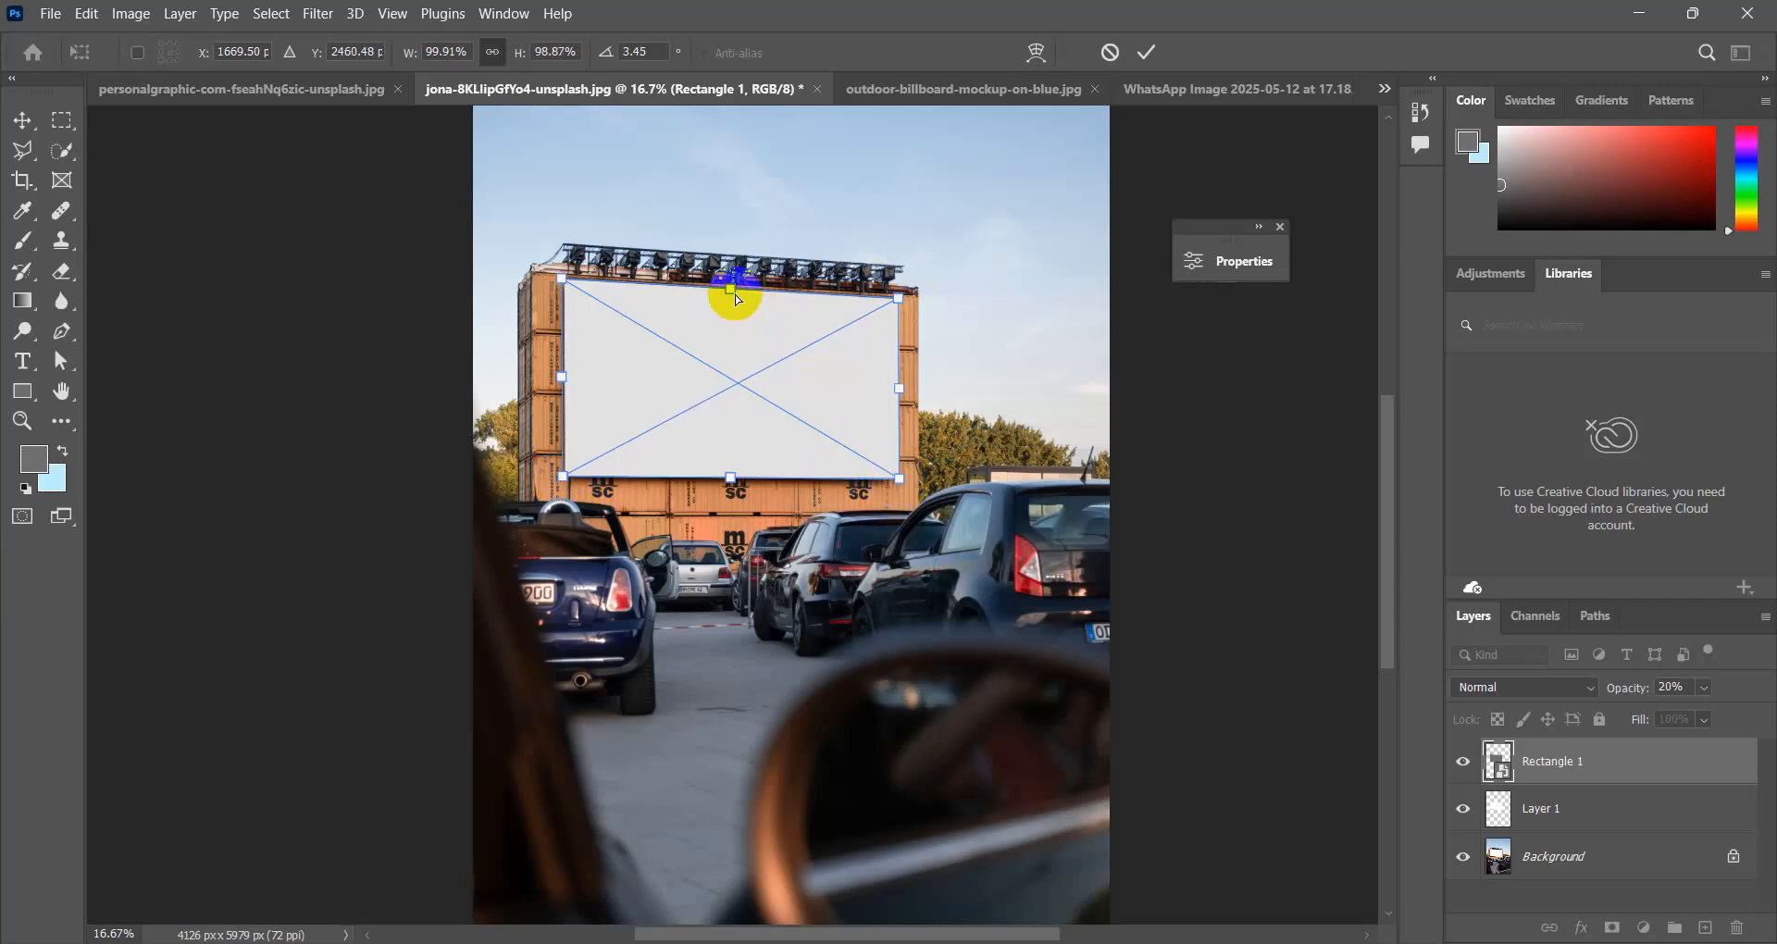
{"action": "left_click_drag", "start_coordinate": [562, 278], "coordinate": [568, 290]}
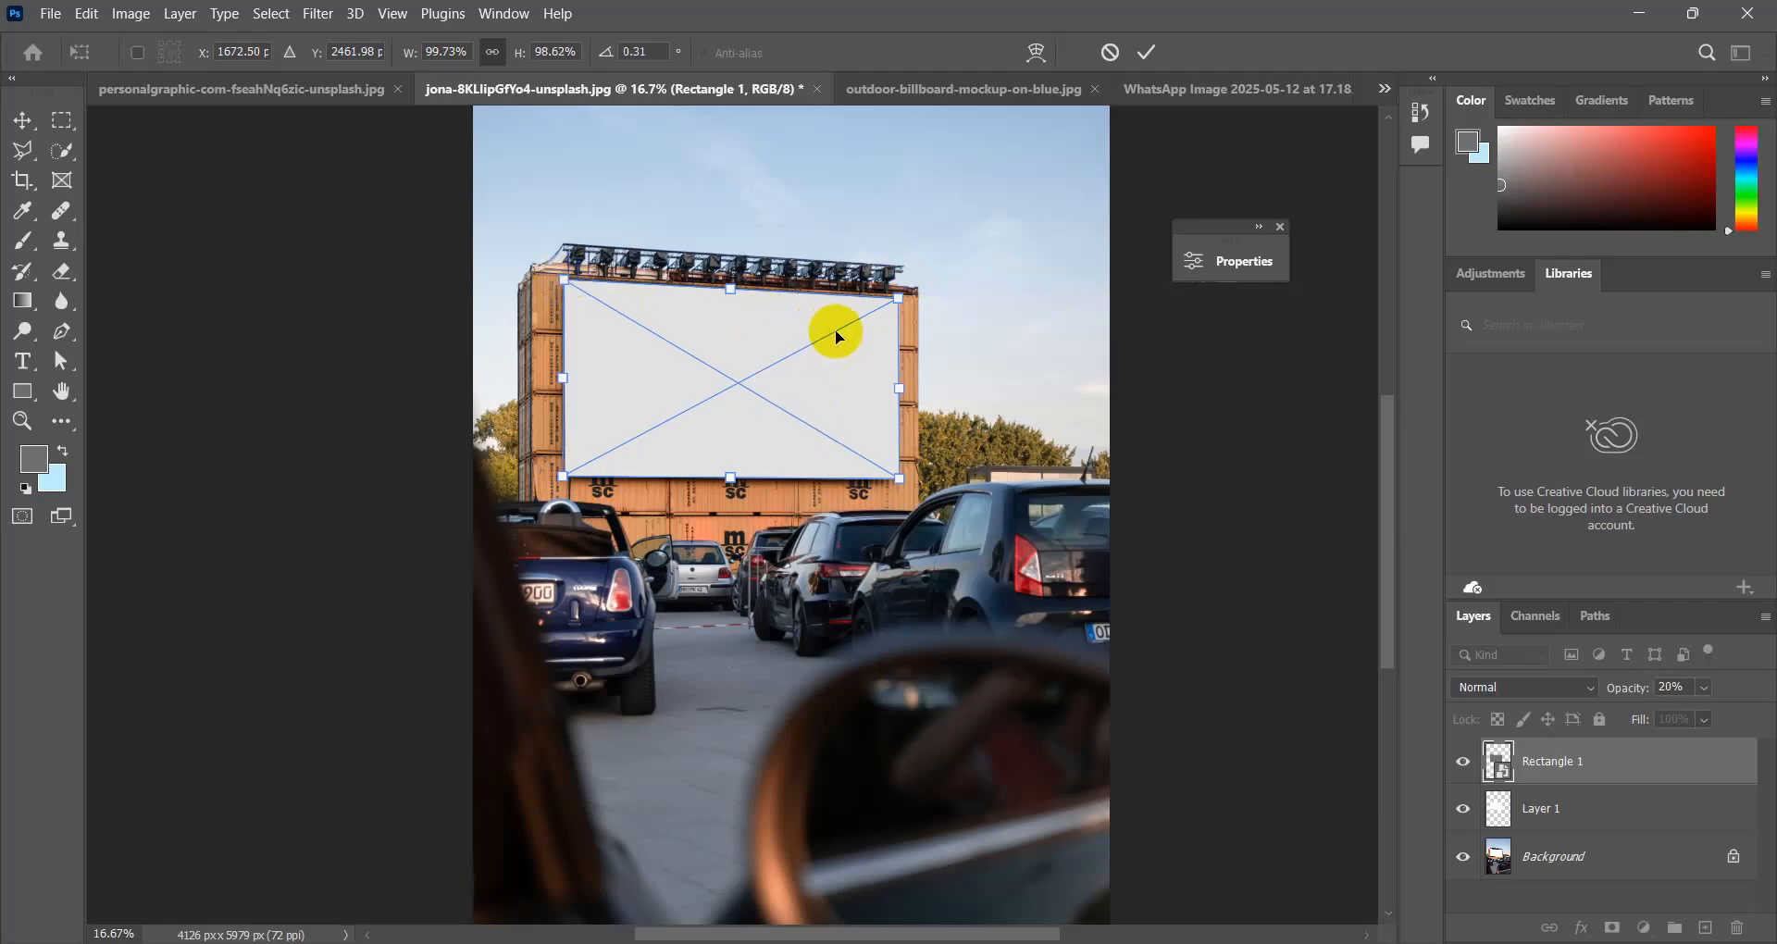
Switch the transform to Warp and adjust the rectangle's upper edge to follow the top of the screen.
{"action": "right_click", "coordinate": [839, 339]}
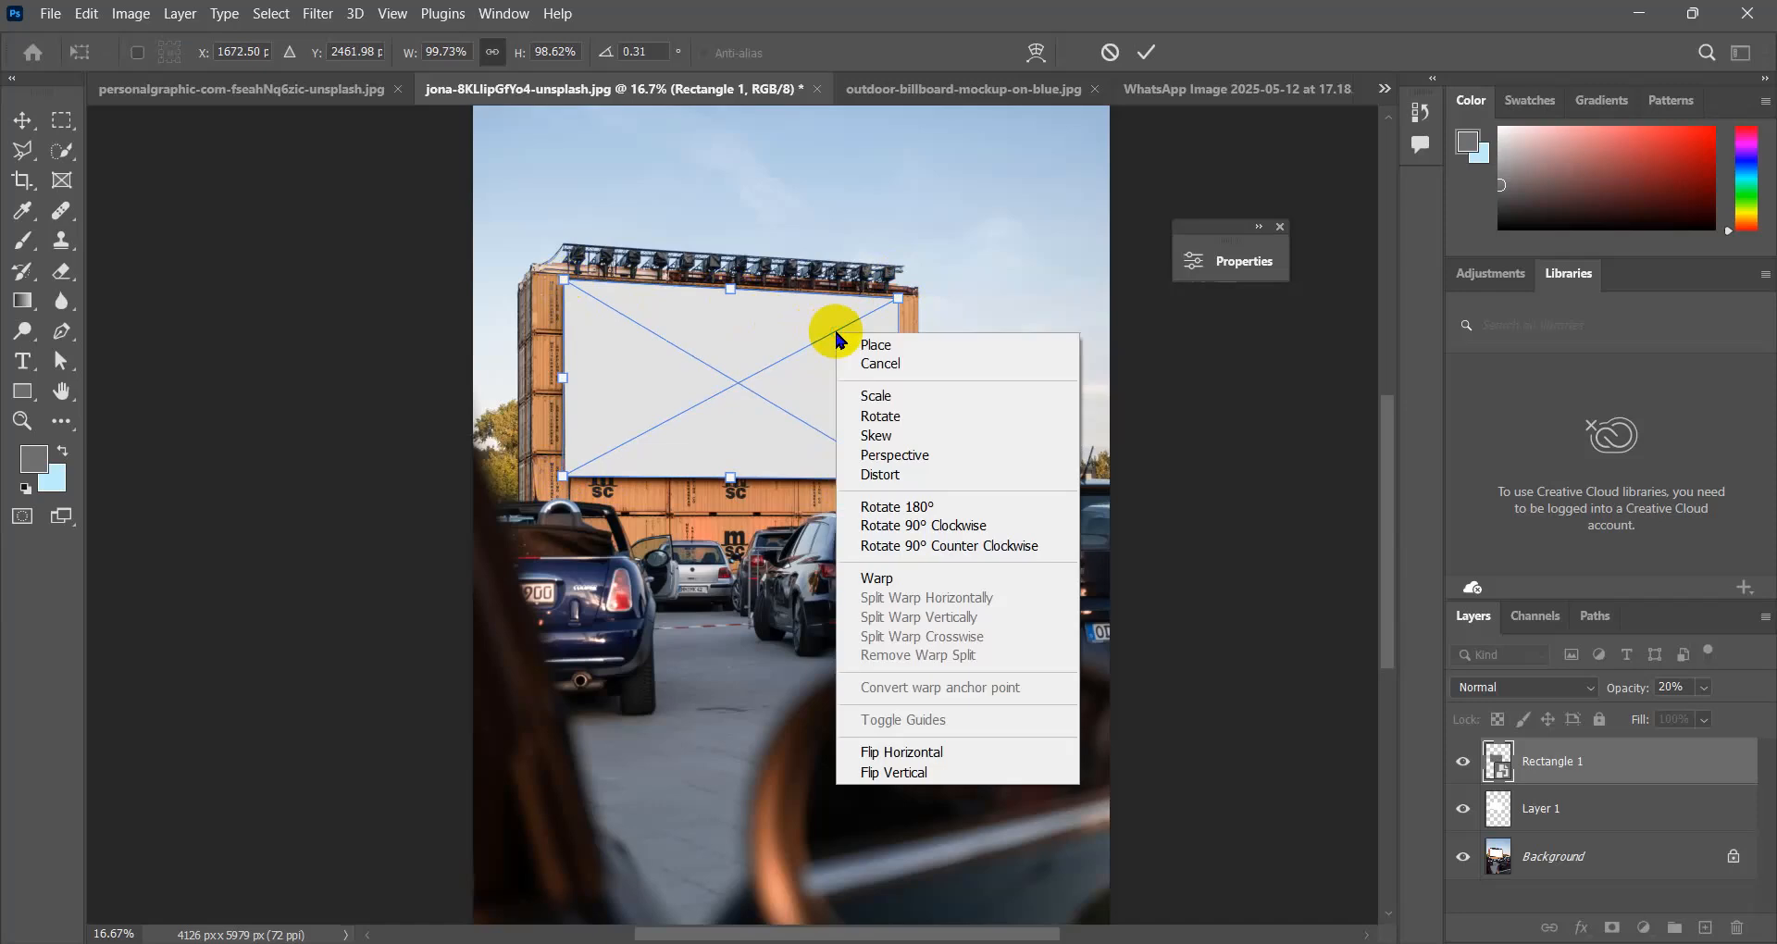
{"action": "left_click", "coordinate": [916, 579]}
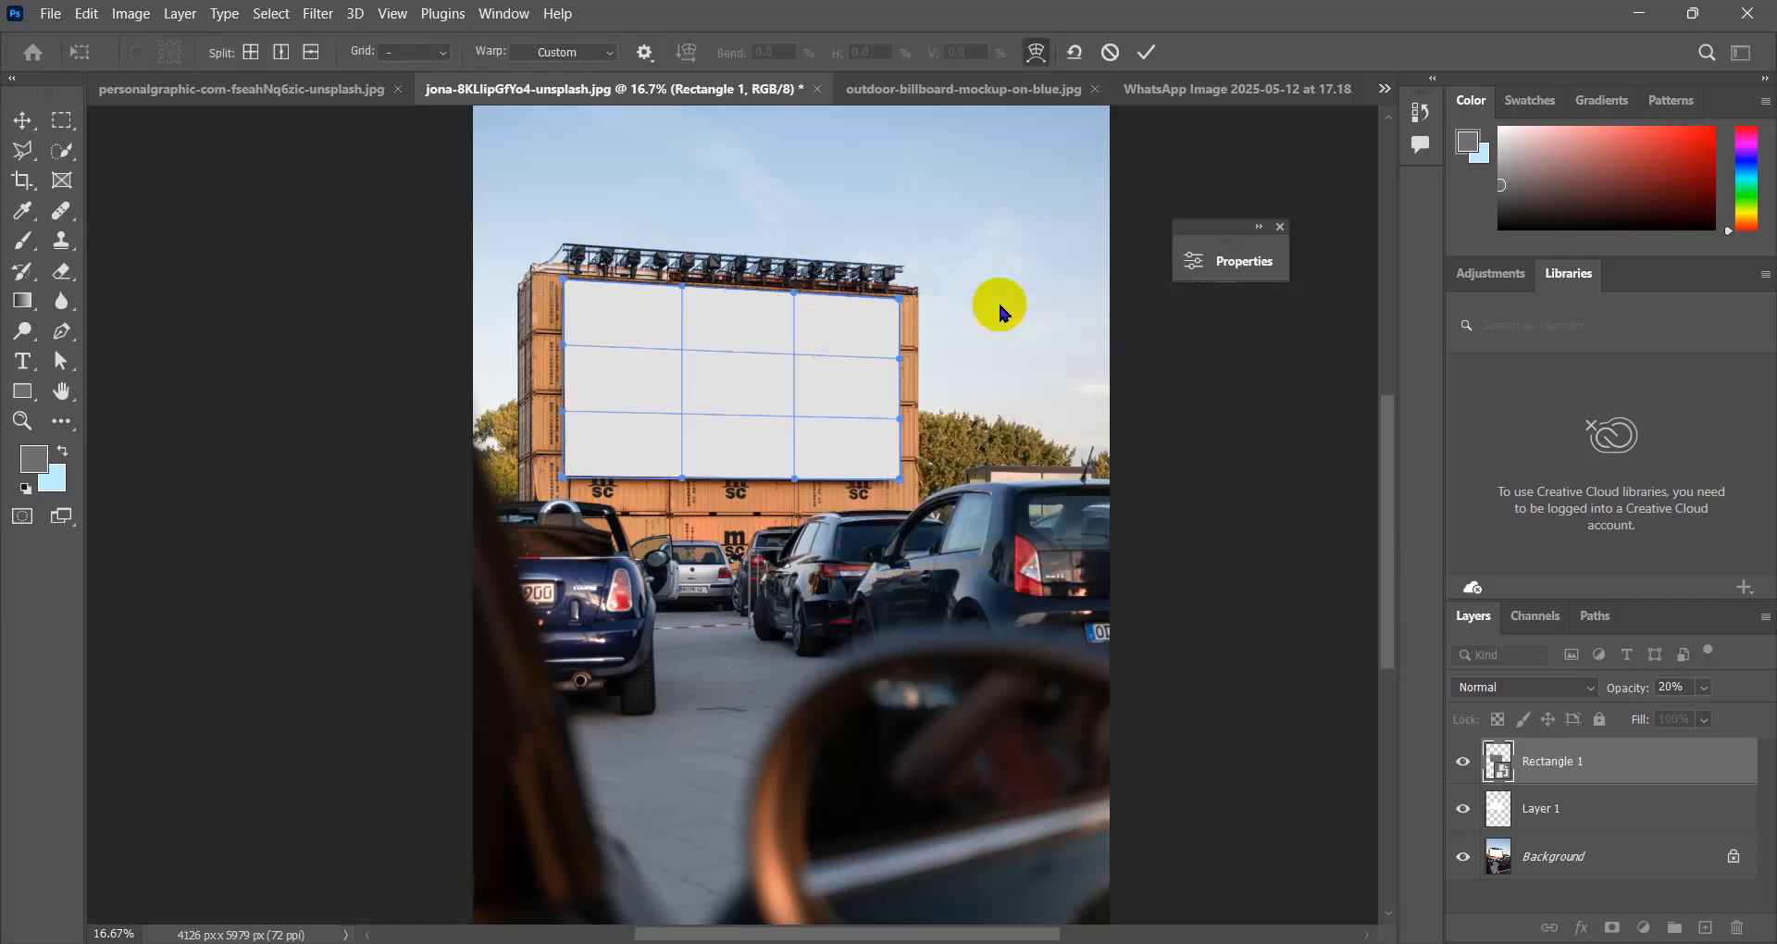
{"action": "scroll", "coordinate": [885, 337], "scroll_direction": "up", "scroll_amount": 2}
{"action": "scroll", "coordinate": [709, 276], "scroll_direction": "up", "scroll_amount": 10}
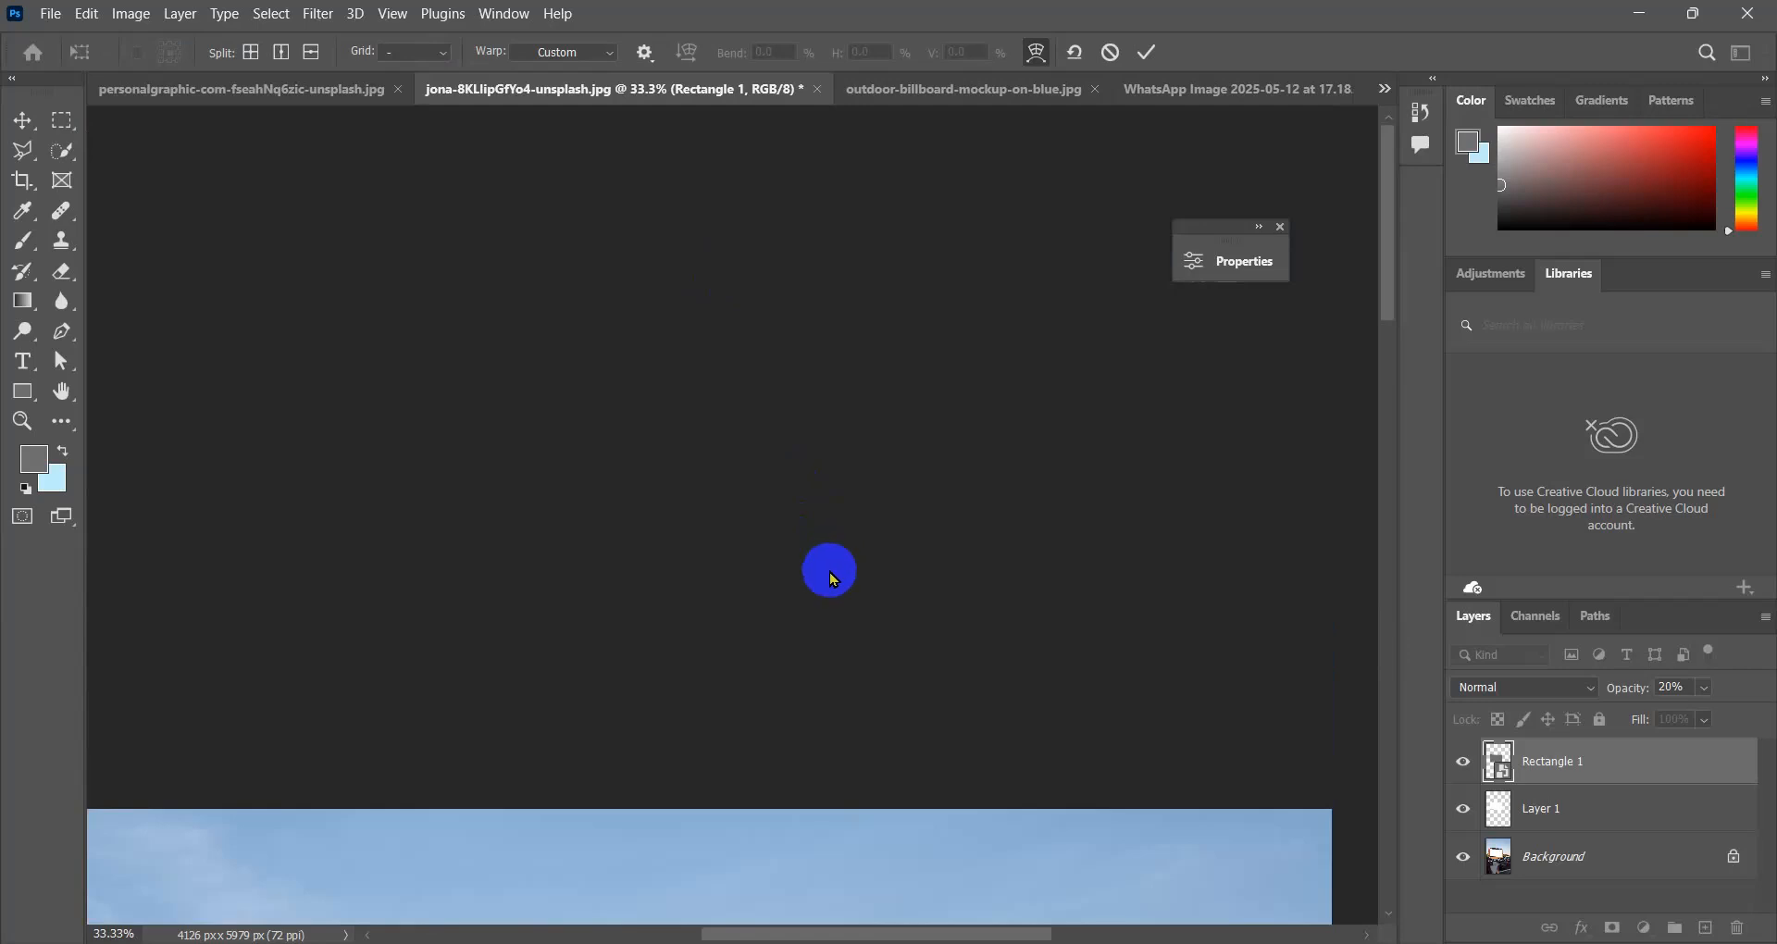
{"action": "scroll", "coordinate": [832, 578], "scroll_direction": "down", "scroll_amount": 2}
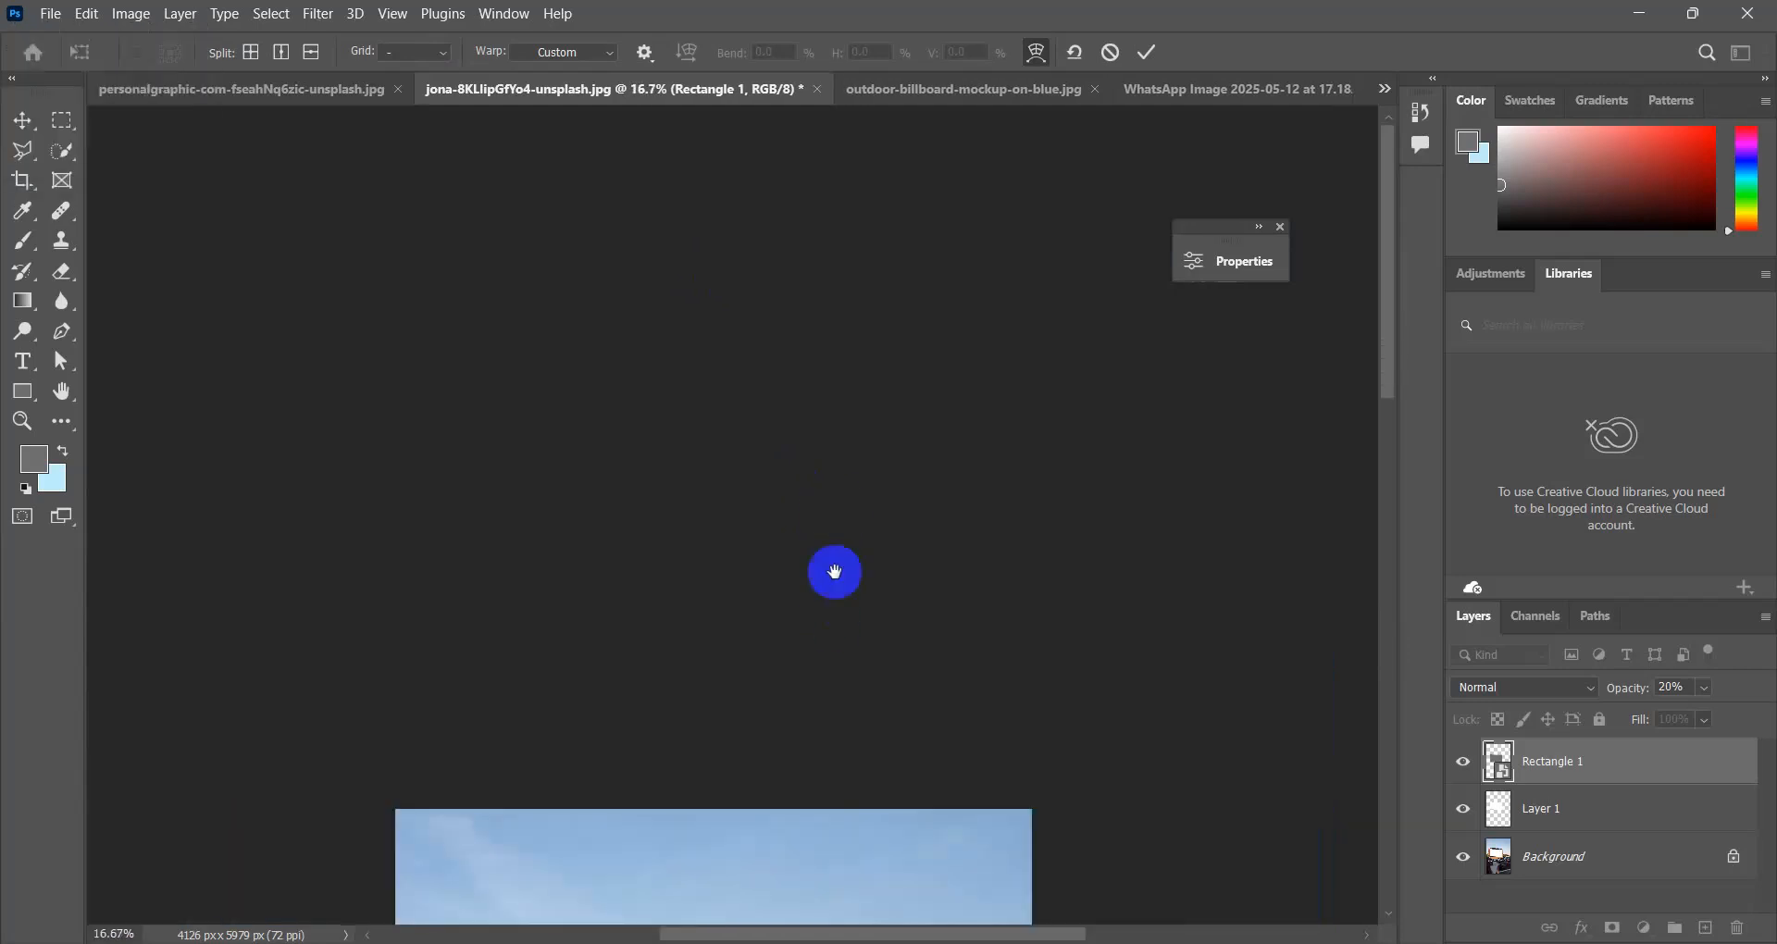
{"action": "left_click_drag", "start_coordinate": [832, 594], "coordinate": [880, 278]}
{"action": "left_click_drag", "start_coordinate": [825, 468], "coordinate": [860, 329]}
{"action": "scroll", "coordinate": [831, 457], "scroll_direction": "up", "scroll_amount": 2}
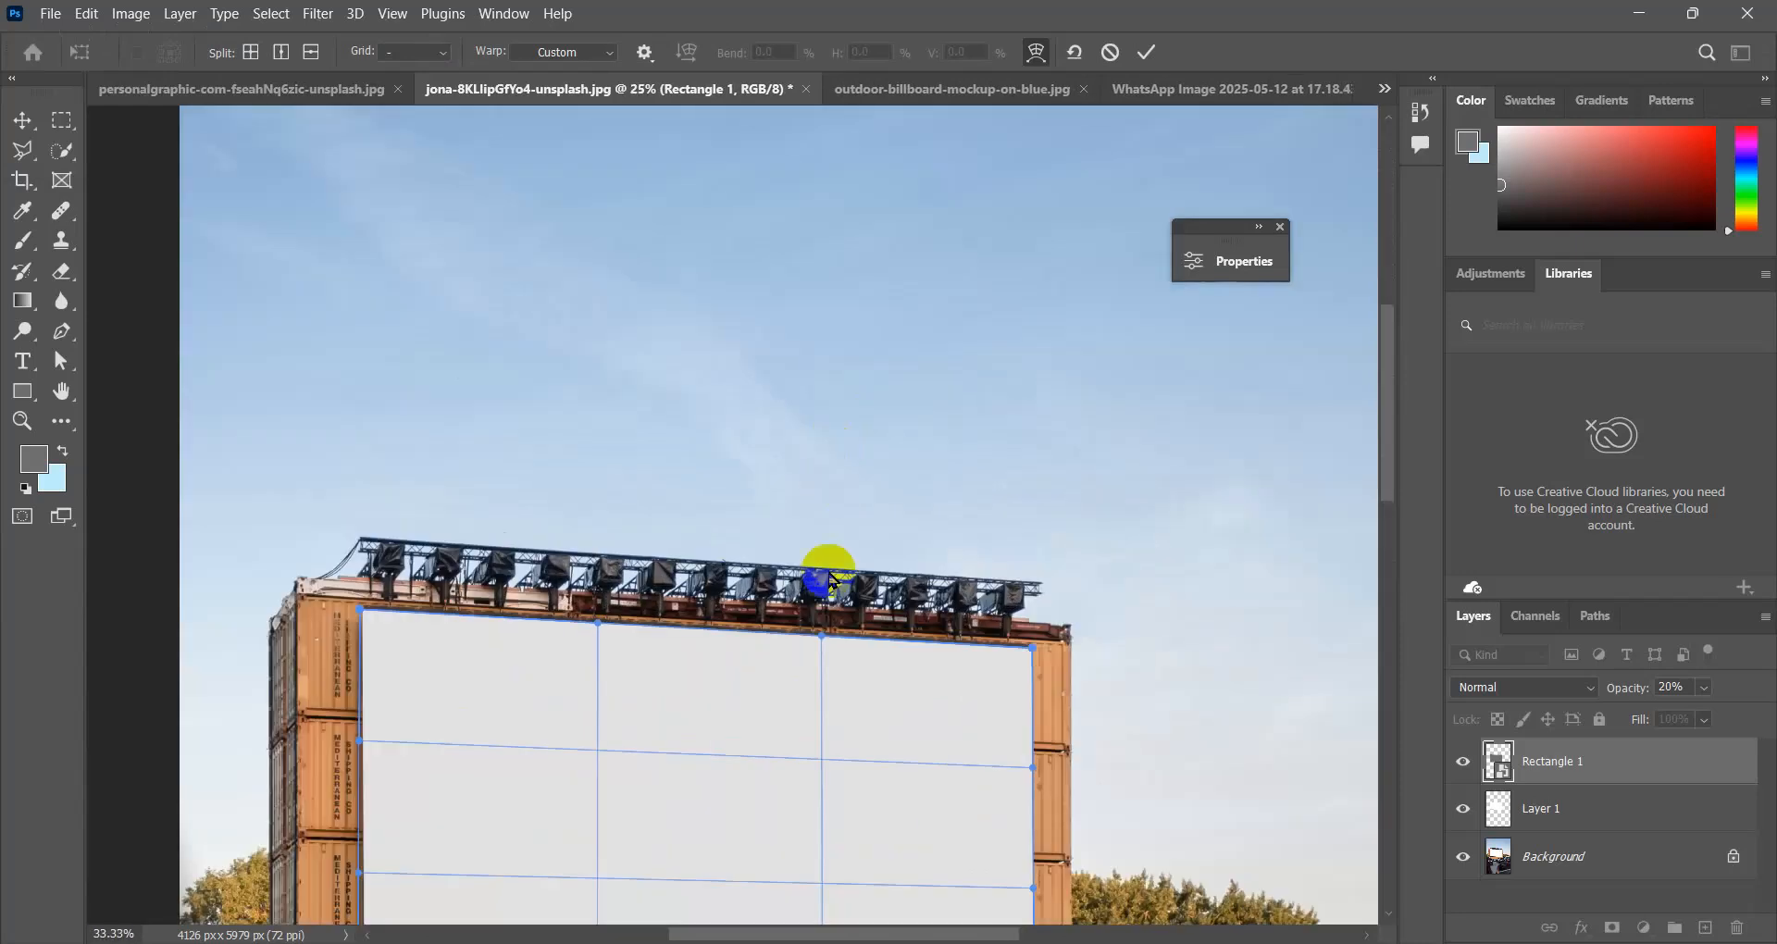
{"action": "left_click_drag", "start_coordinate": [826, 639], "coordinate": [824, 646]}
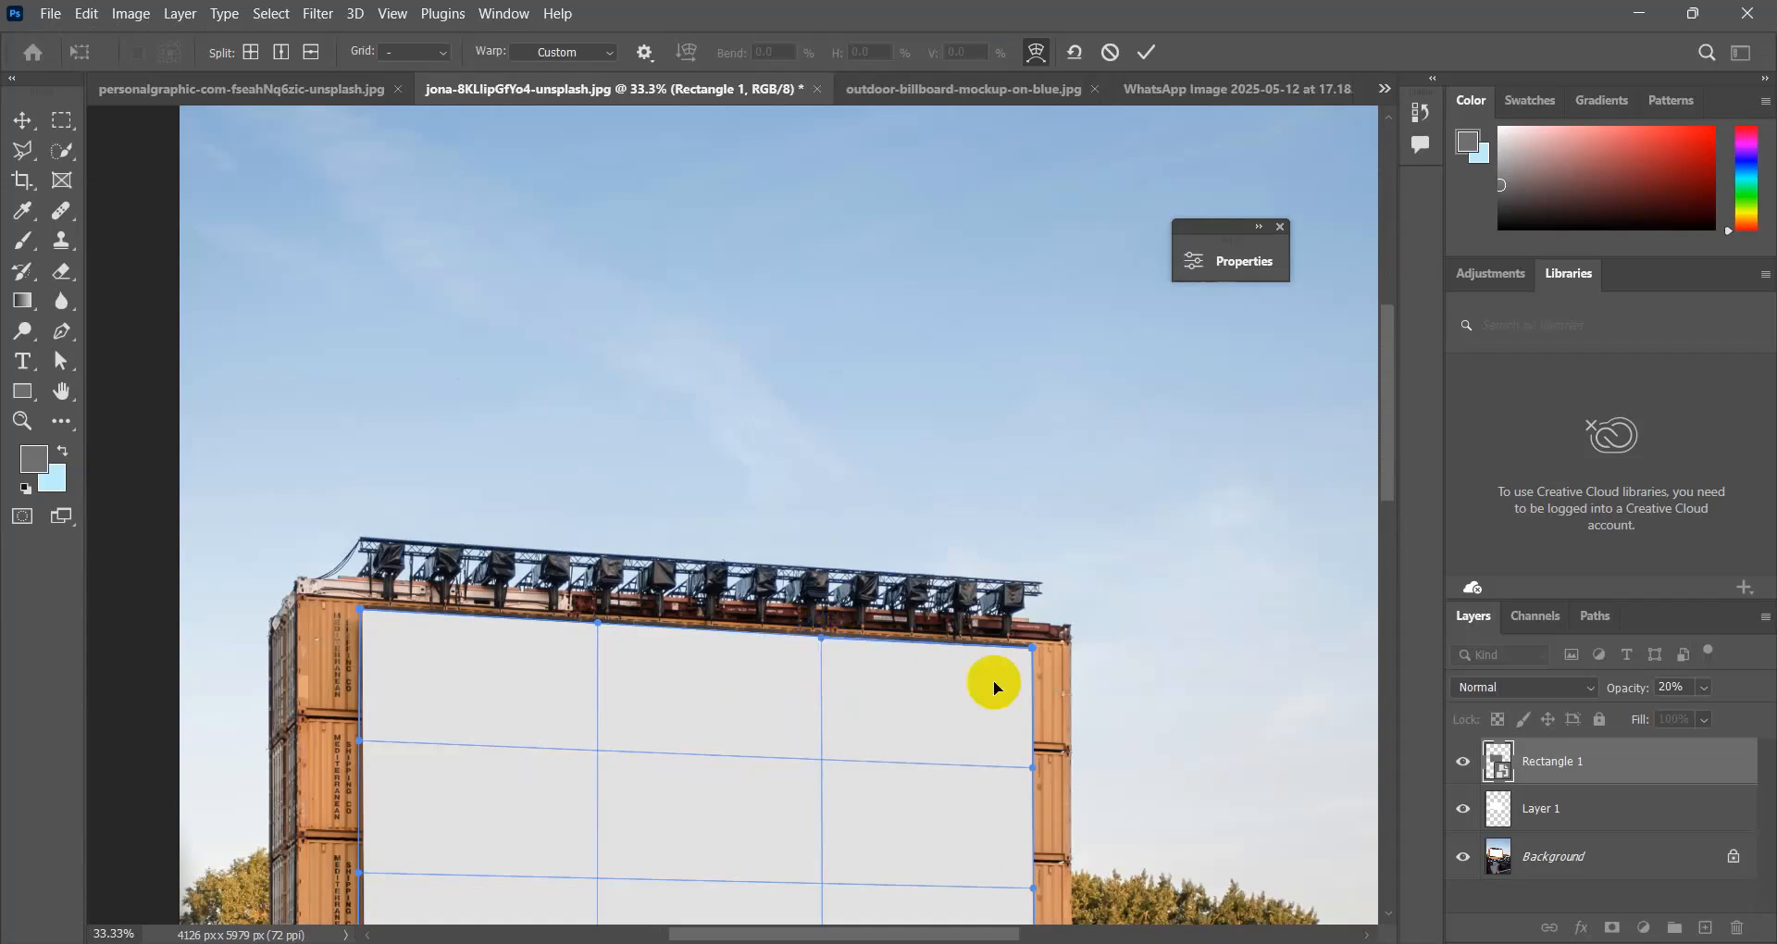
Warp the rectangle's left and right edges to fit the screen's sides and apply the transform.
{"action": "scroll", "coordinate": [946, 704], "scroll_direction": "down", "scroll_amount": 5}
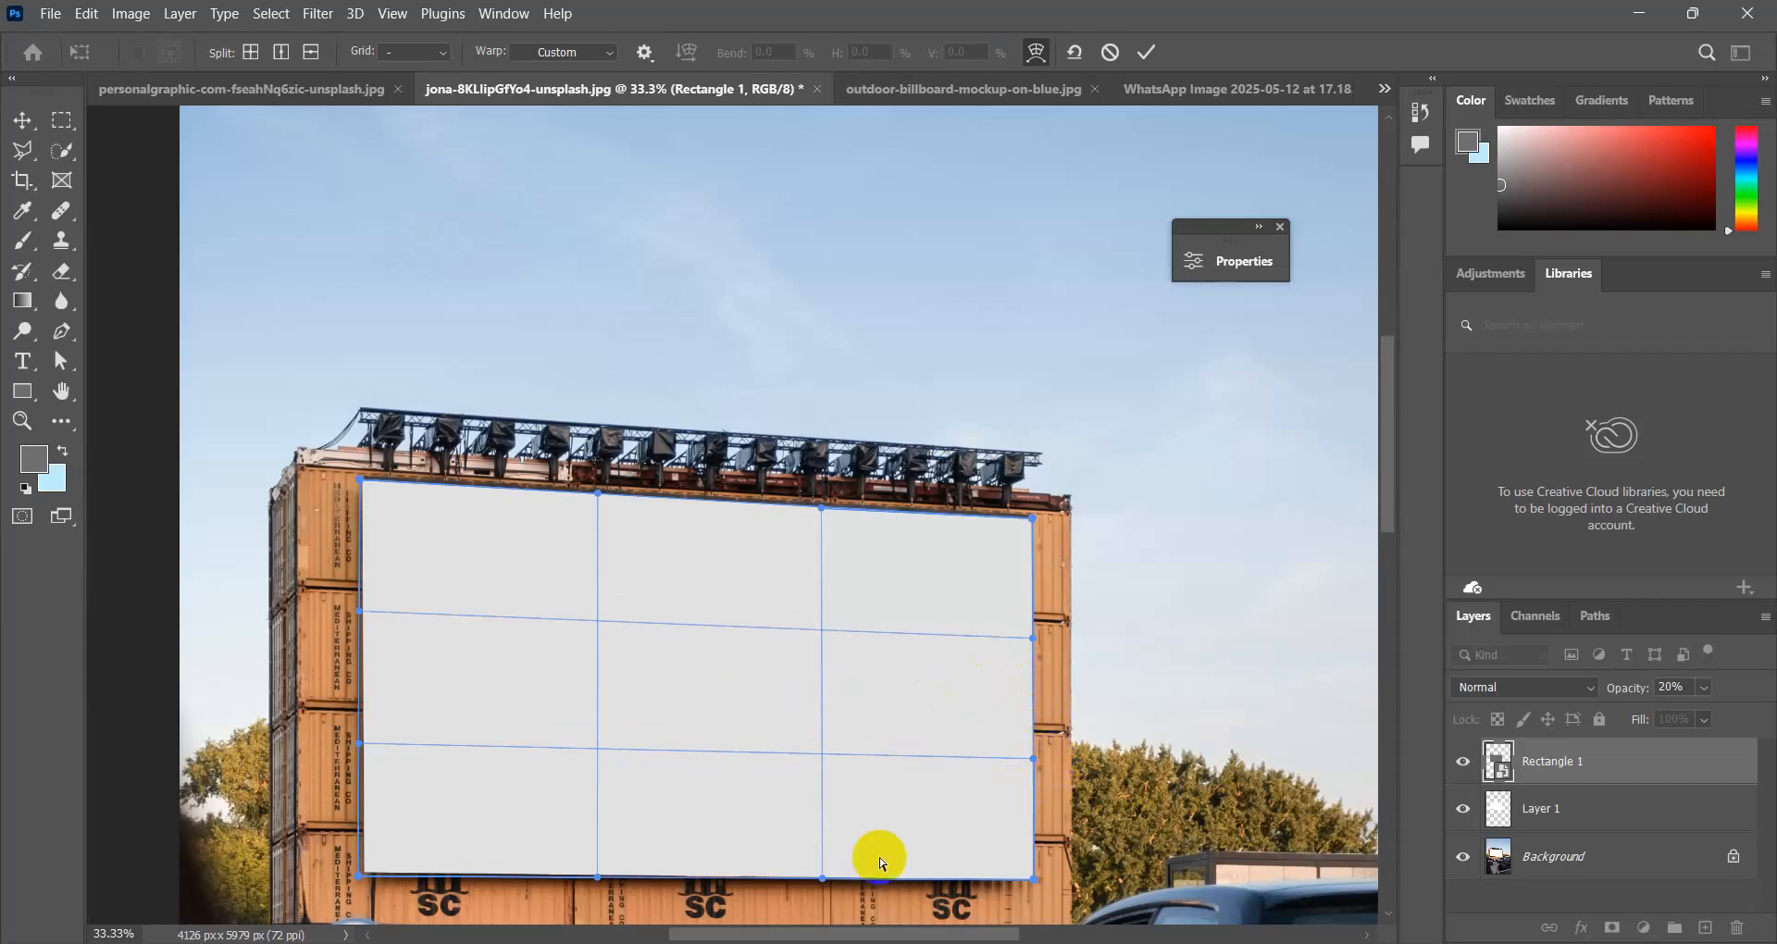
{"action": "left_click_drag", "start_coordinate": [359, 876], "coordinate": [367, 874]}
{"action": "left_click_drag", "start_coordinate": [360, 744], "coordinate": [367, 746]}
{"action": "left_click_drag", "start_coordinate": [365, 603], "coordinate": [367, 610]}
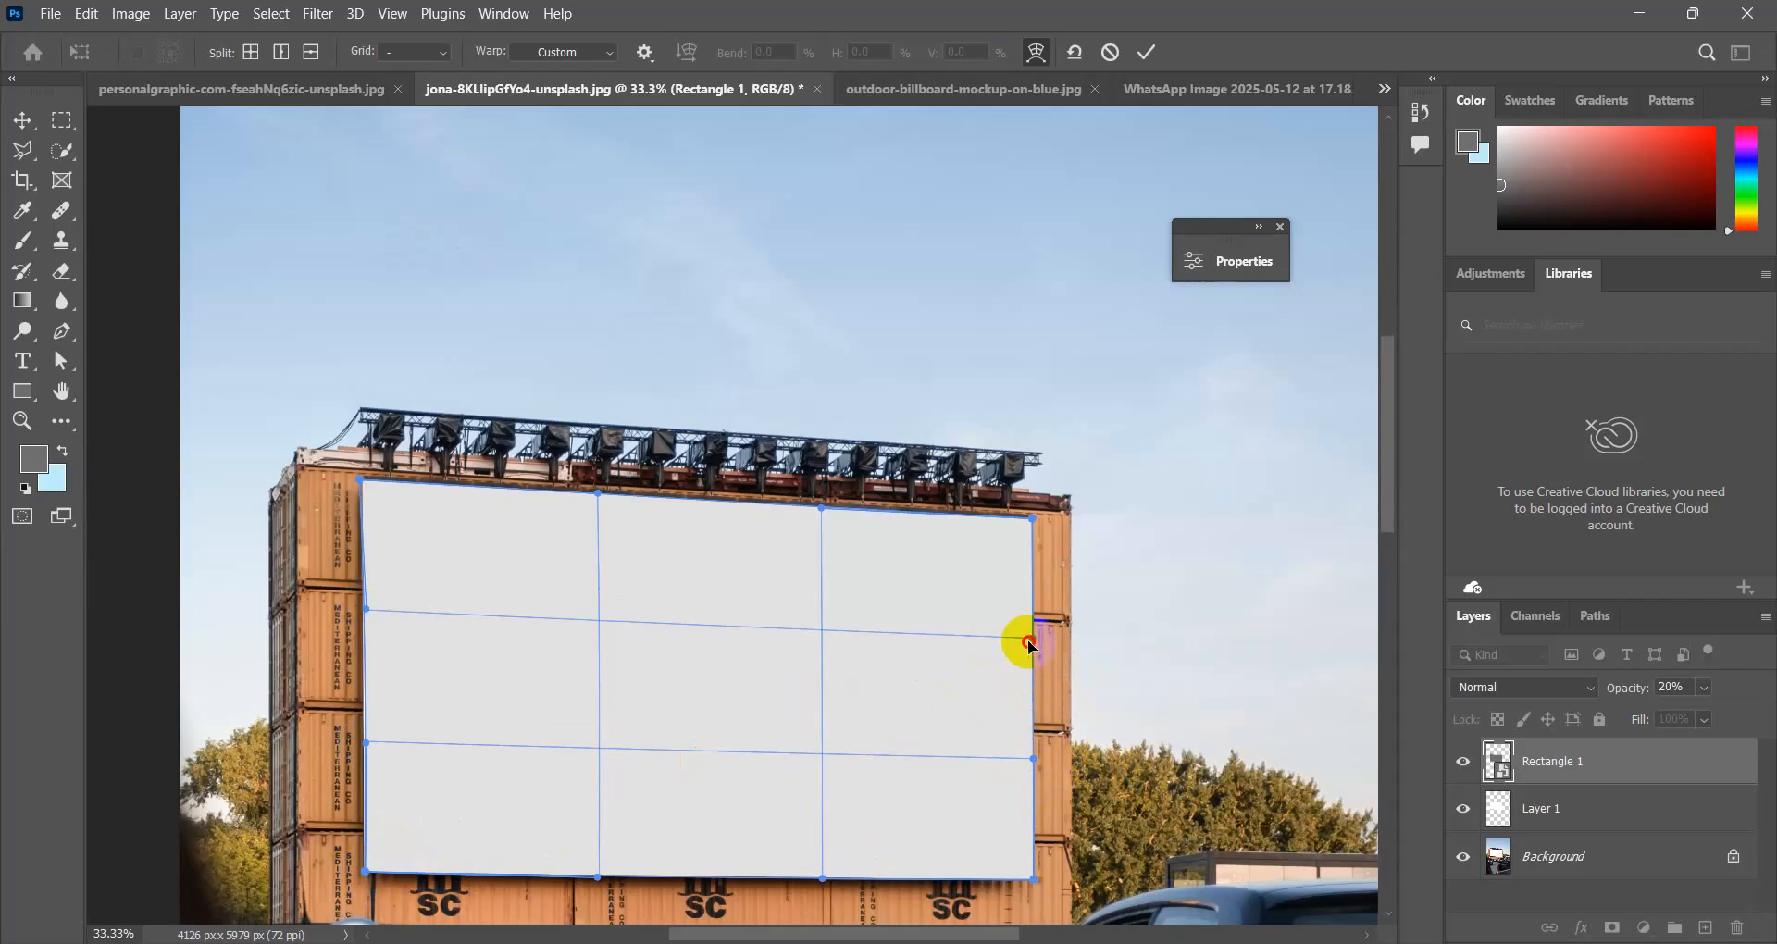
{"action": "left_click_drag", "start_coordinate": [1029, 645], "coordinate": [1031, 646]}
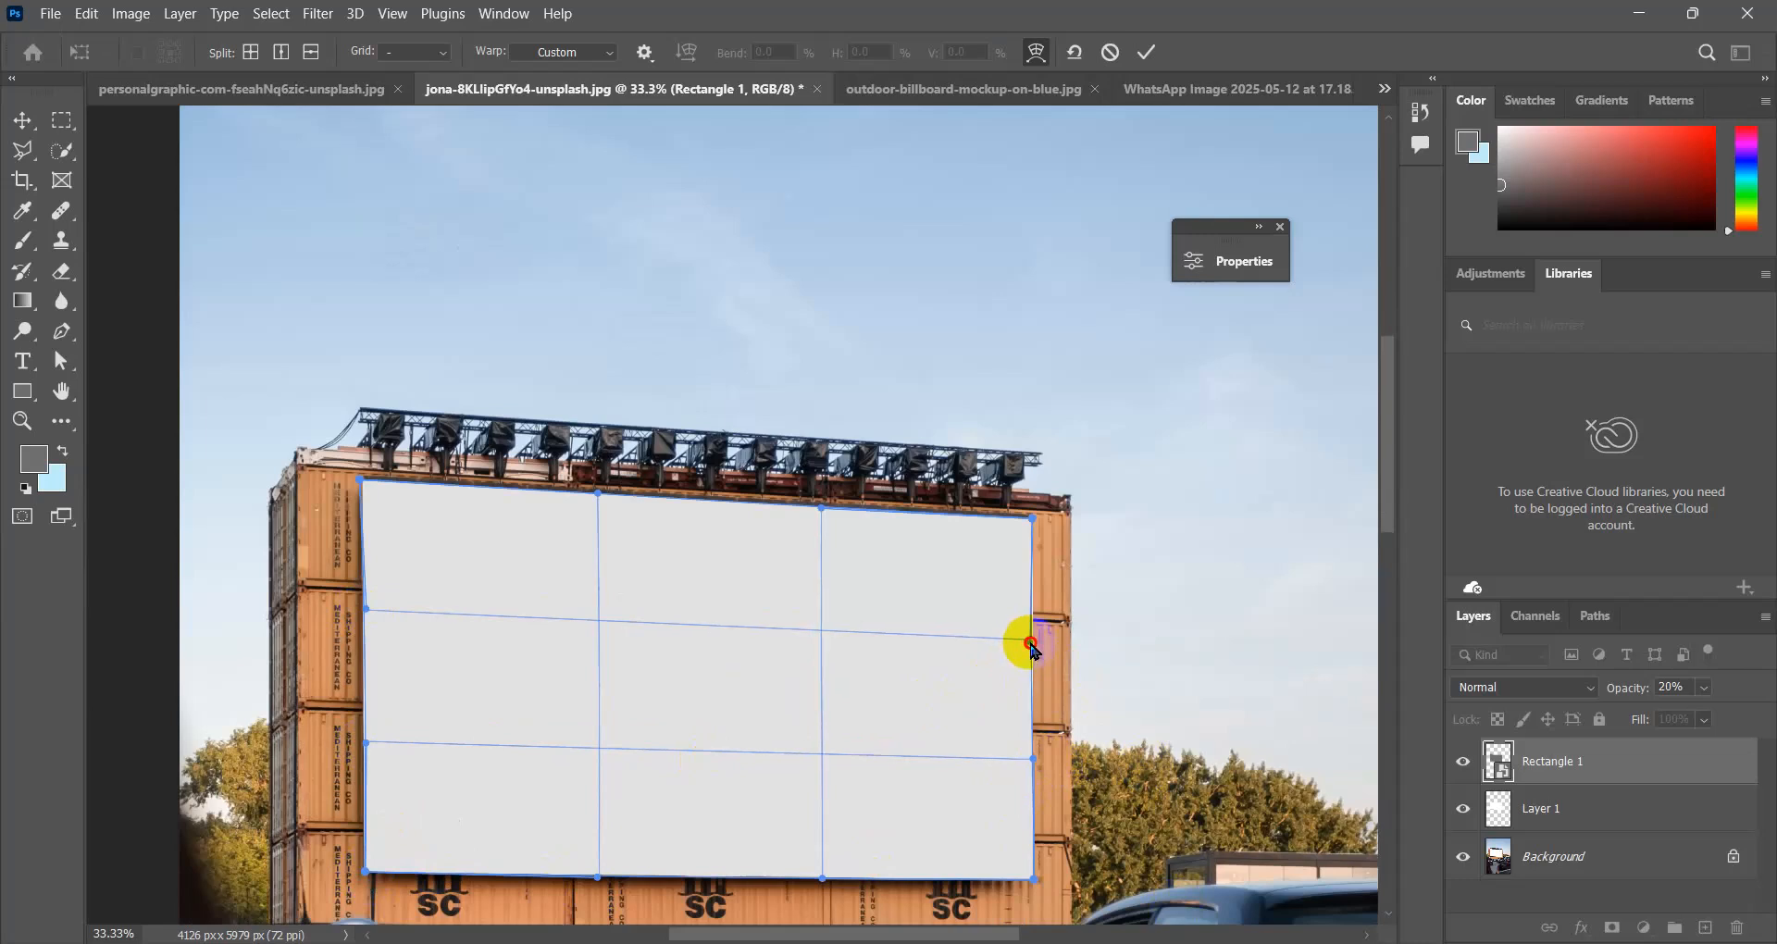
{"action": "left_click", "coordinate": [1192, 562]}
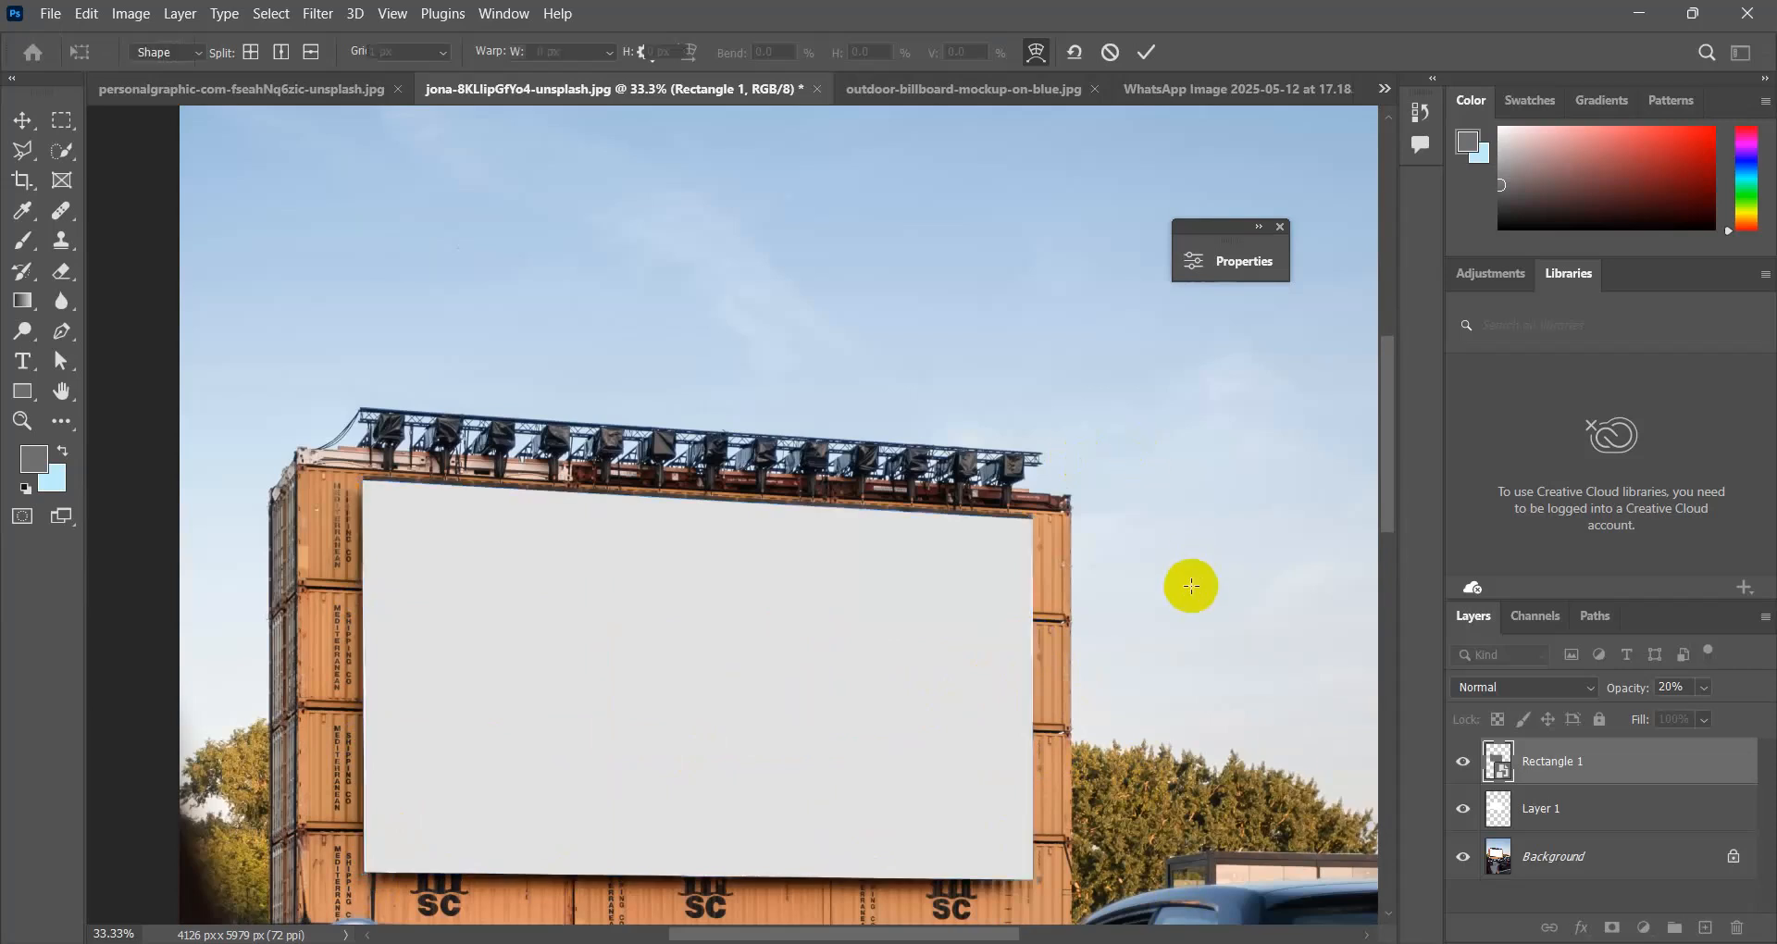
Restore the Rectangle 1 layer's opacity to 100% and open its smart object contents for editing.
{"action": "left_click", "coordinate": [1702, 689]}
{"action": "left_click_drag", "start_coordinate": [1687, 715], "coordinate": [1761, 715]}
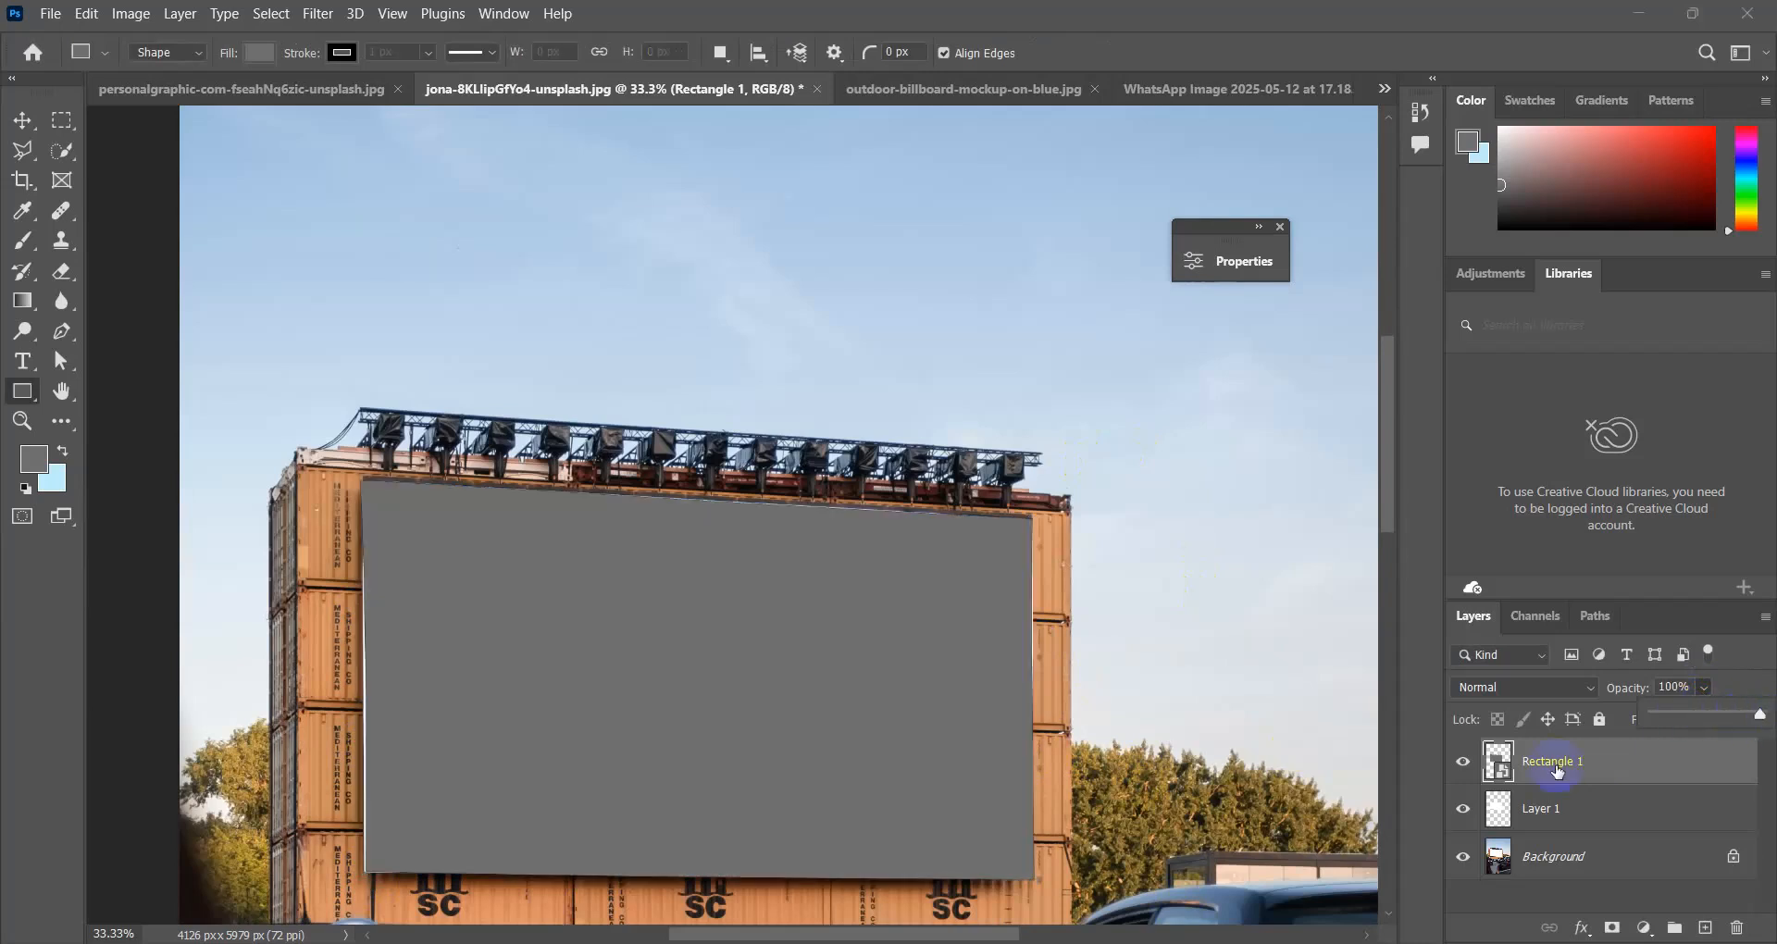
{"action": "left_click", "coordinate": [1504, 774]}
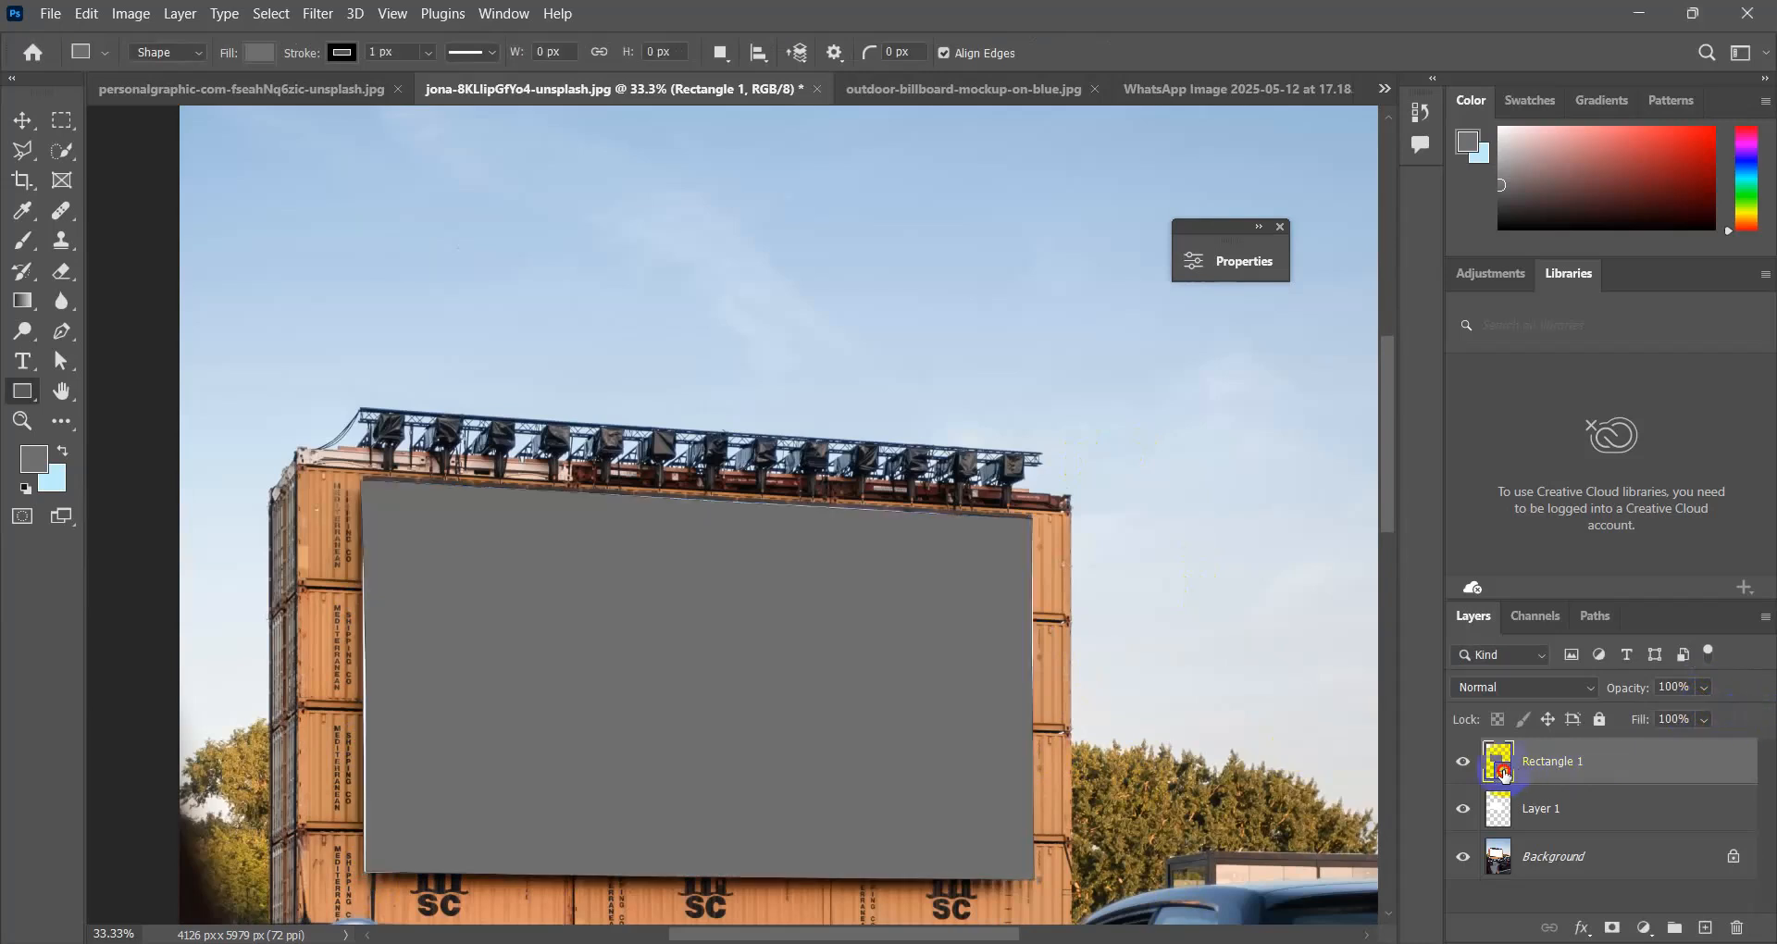
{"action": "double_click", "coordinate": [1504, 774]}
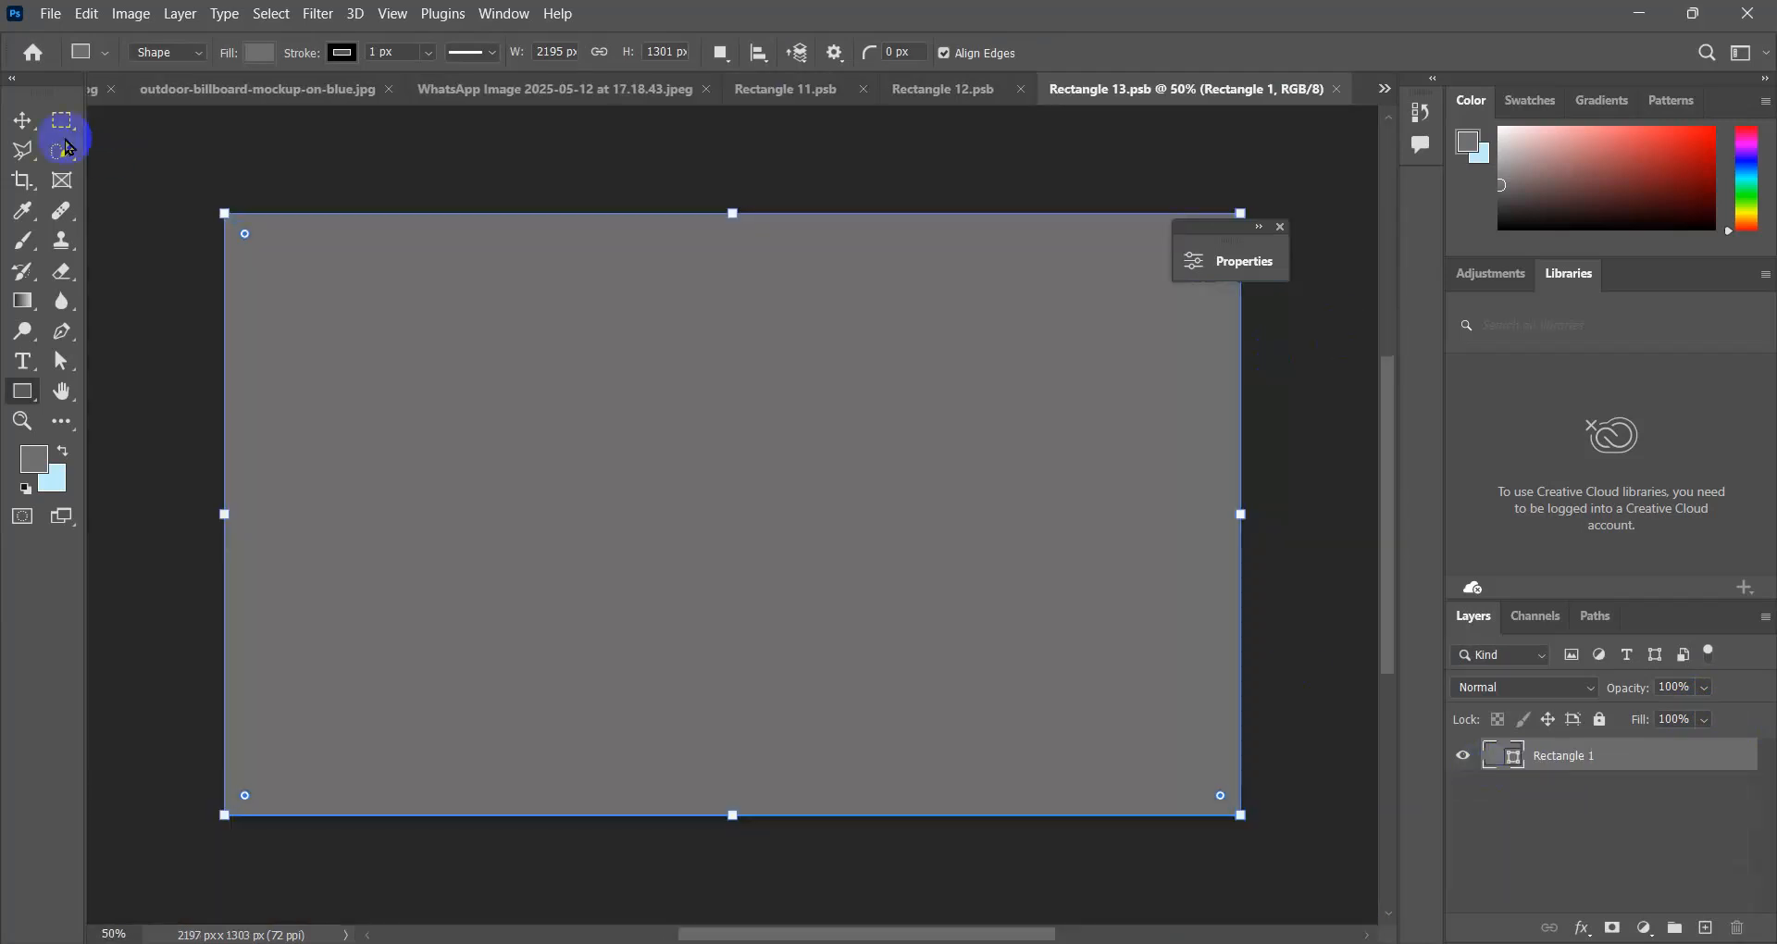
In WhatsApp Image 2025-05-12 at 17.18.43.jpeg, hide the food_menu_ layer and show the Background layer with the Sale Time poster.
{"action": "left_click", "coordinate": [23, 120]}
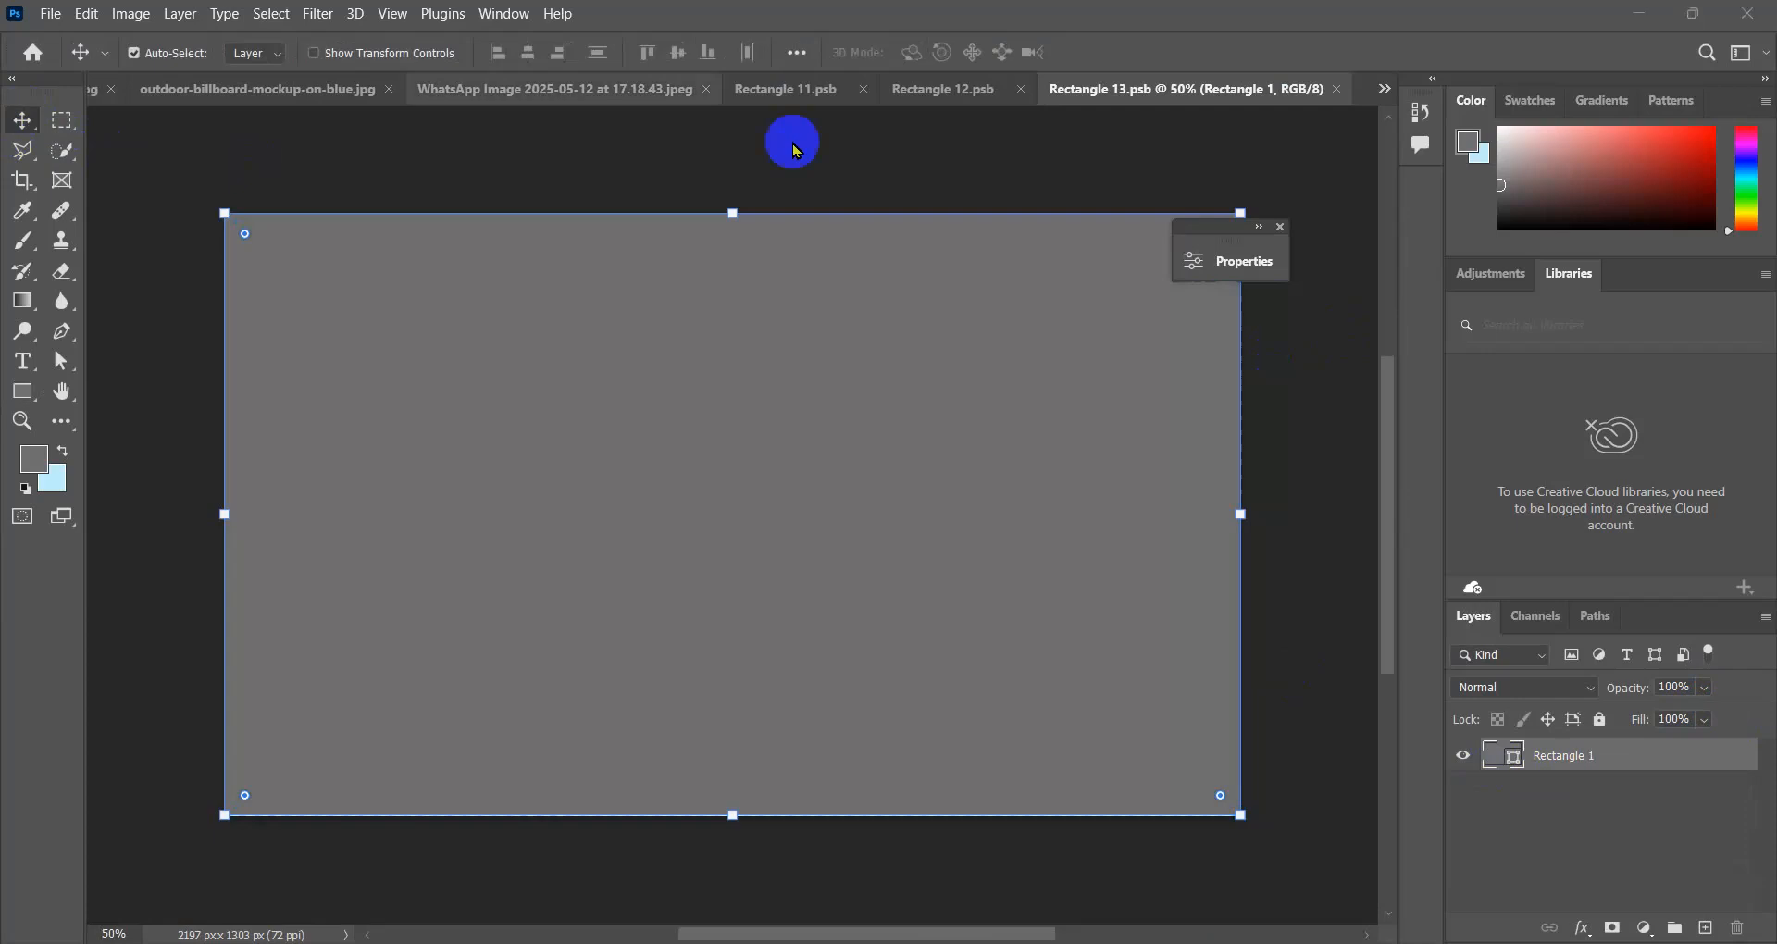
{"action": "left_click", "coordinate": [615, 89]}
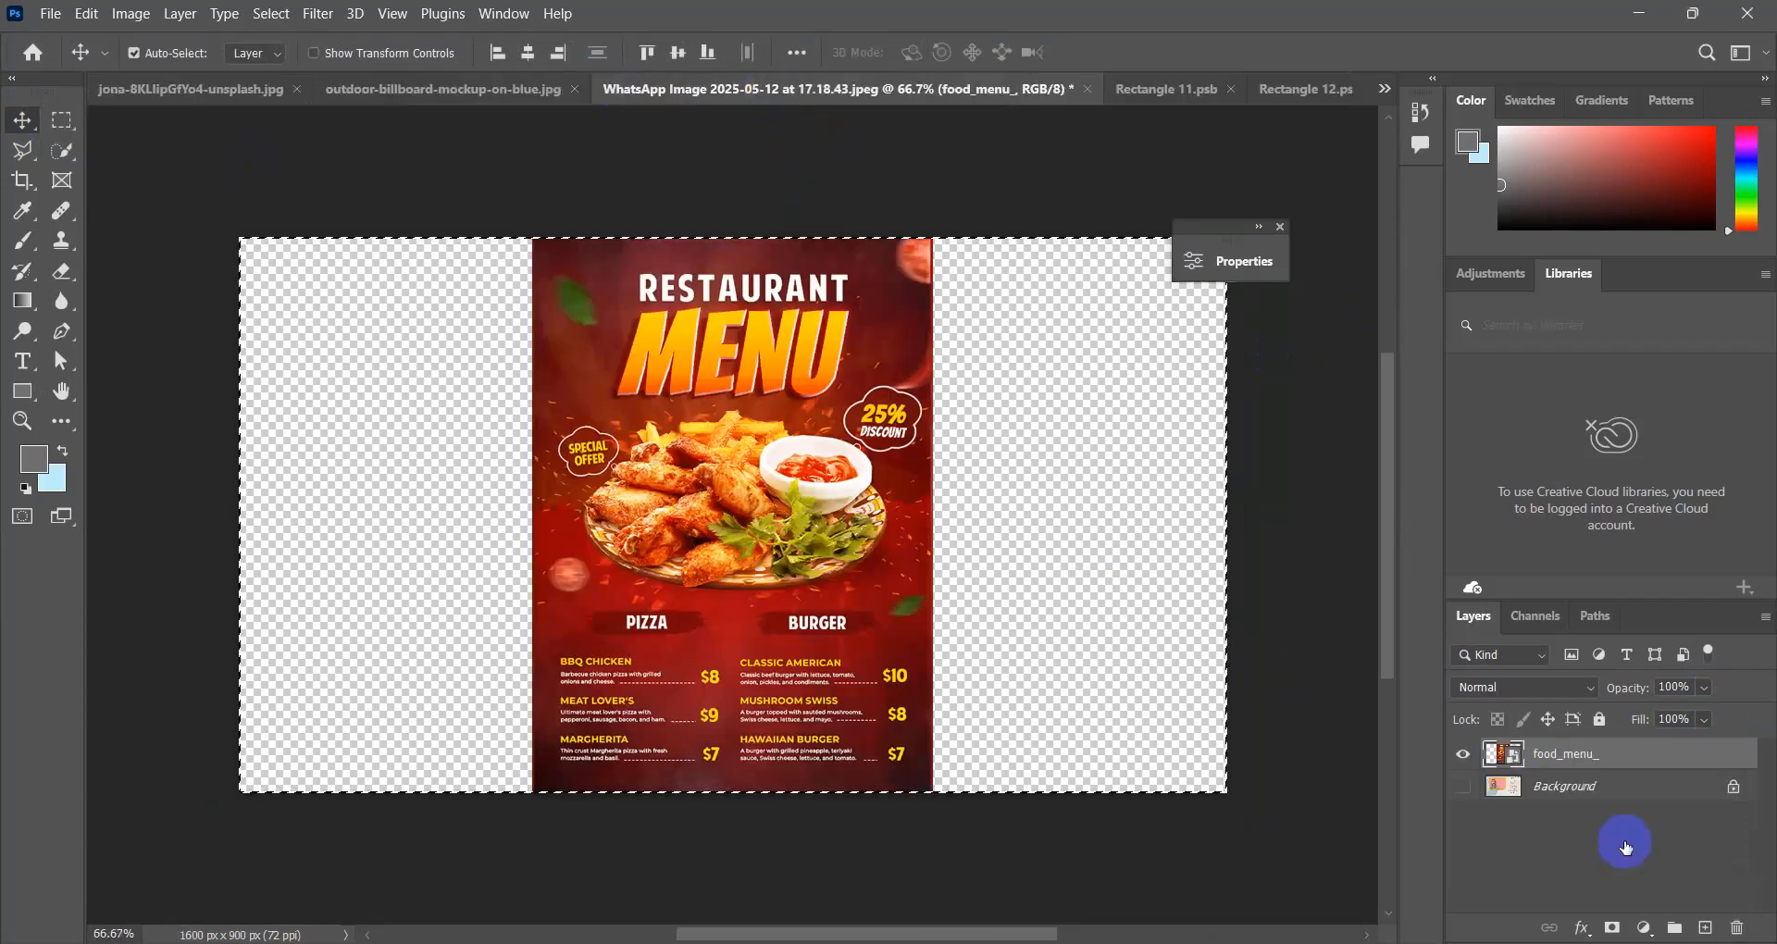
{"action": "left_click", "coordinate": [1462, 757]}
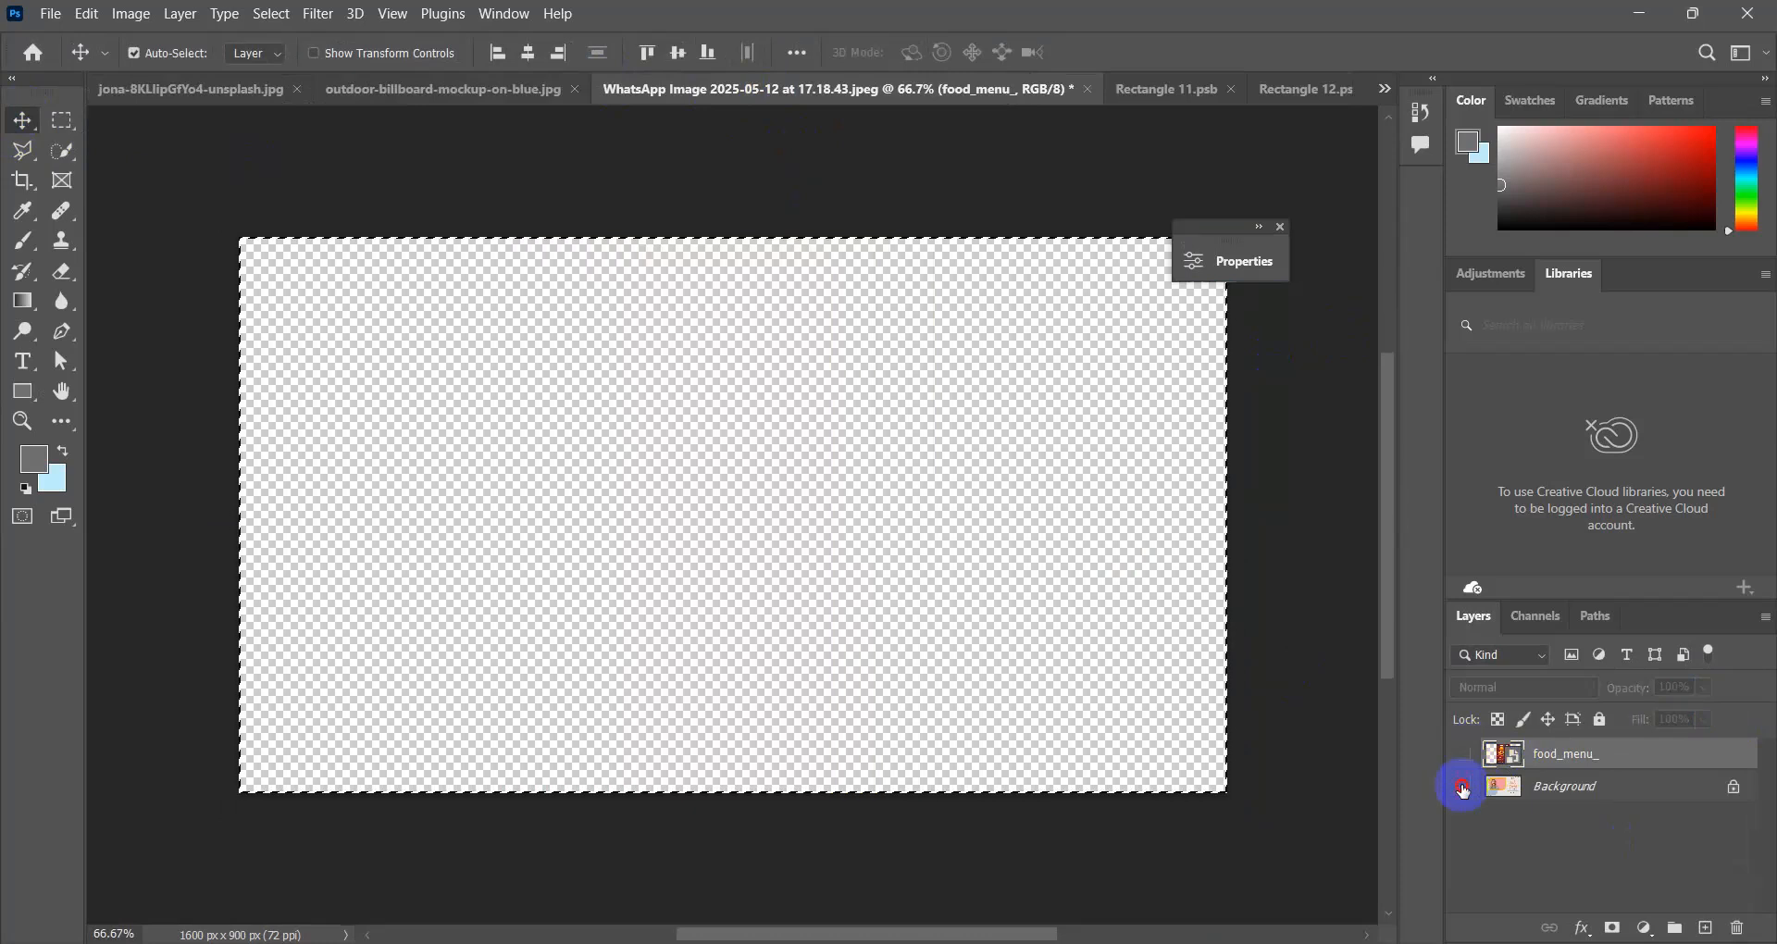
{"action": "left_click", "coordinate": [1462, 788]}
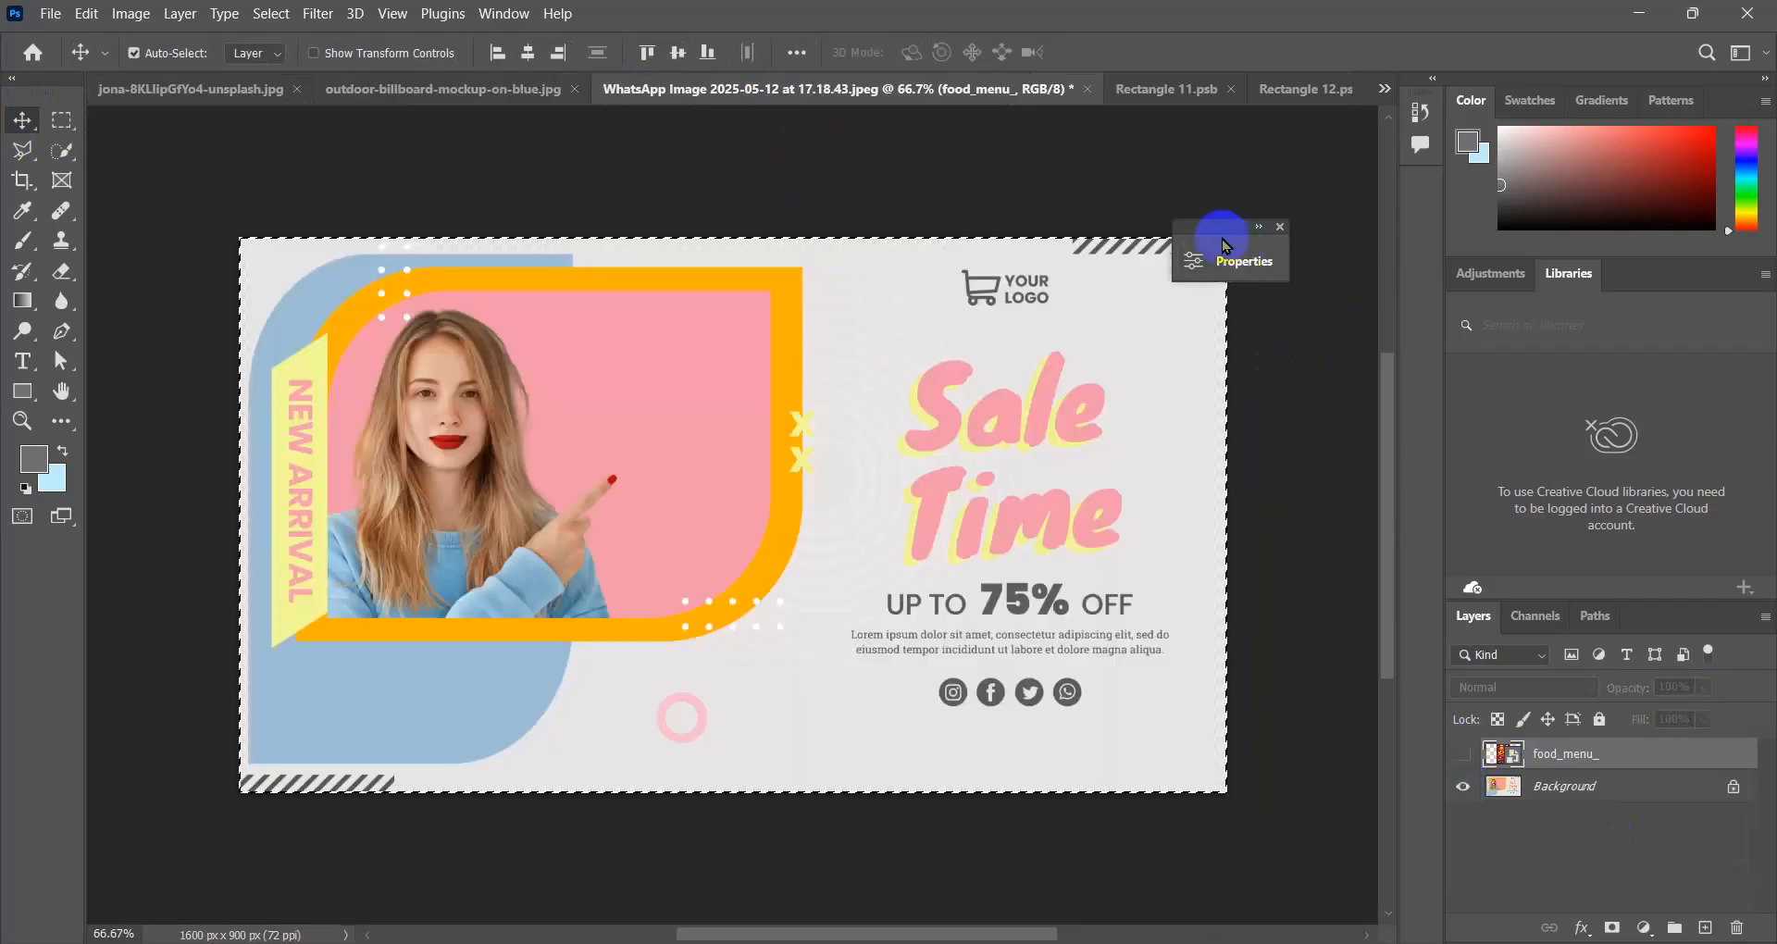
{"action": "left_click_drag", "start_coordinate": [1218, 226], "coordinate": [1317, 230]}
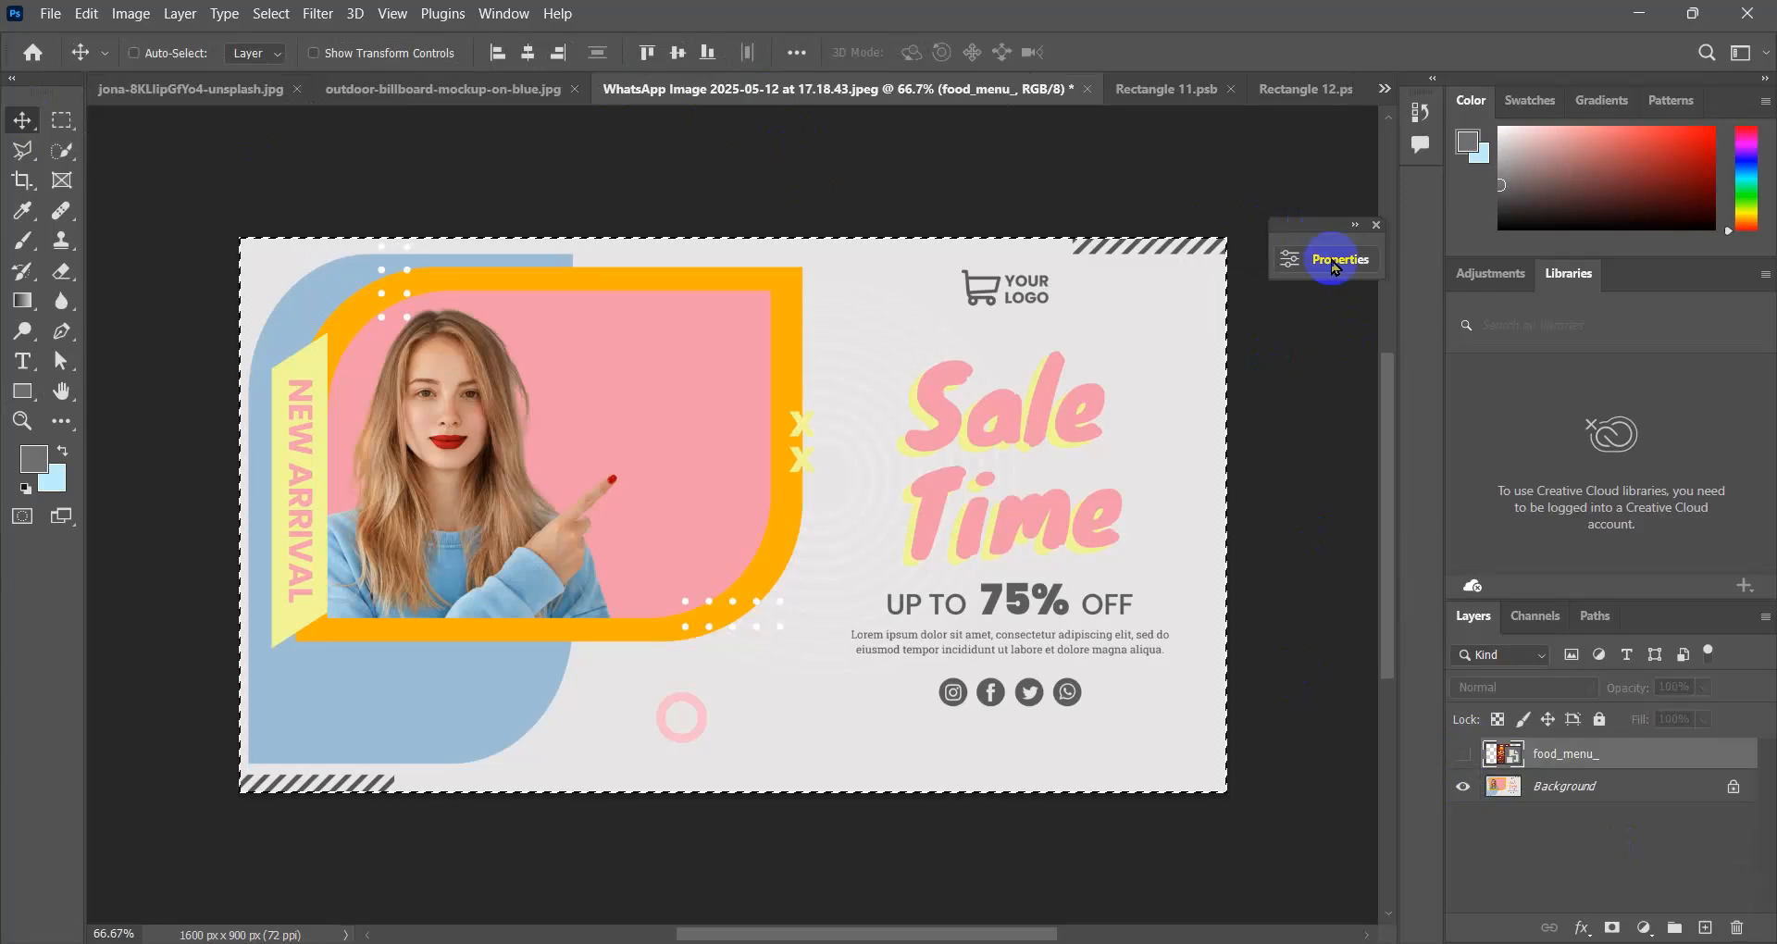
Return to the drive-in screen's smart object document, Rectangle 13.psb.
{"action": "left_click", "coordinate": [1212, 88]}
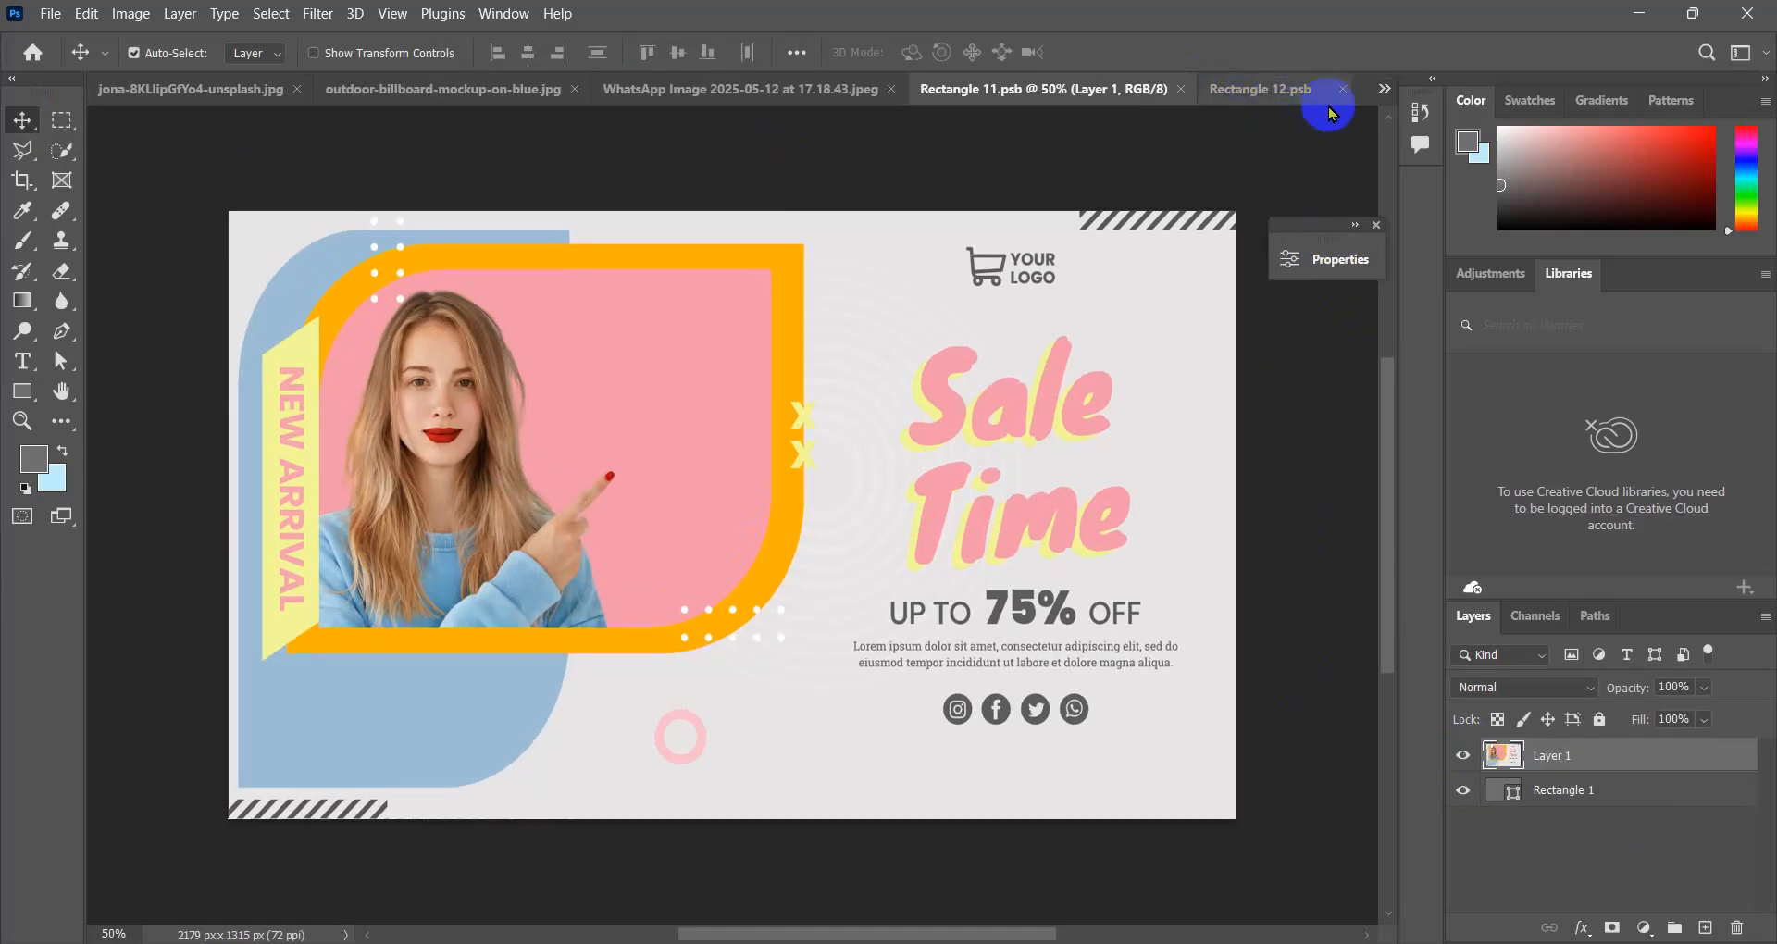
{"action": "left_click", "coordinate": [1383, 89]}
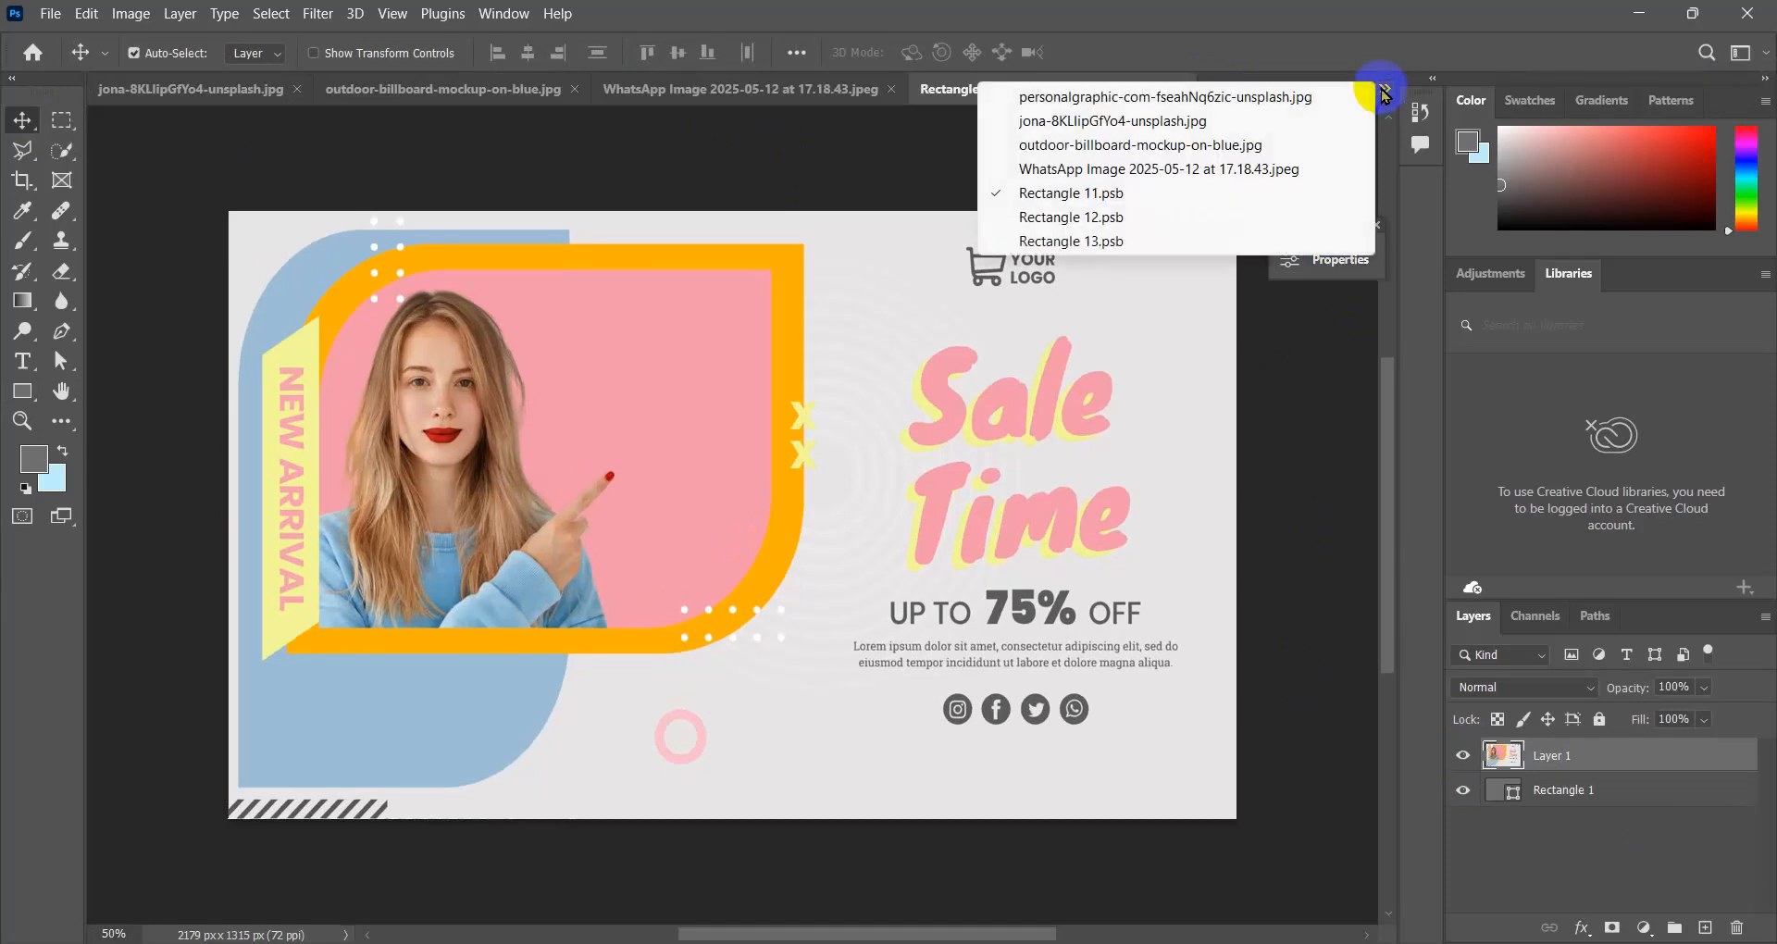
{"action": "left_click", "coordinate": [1101, 243]}
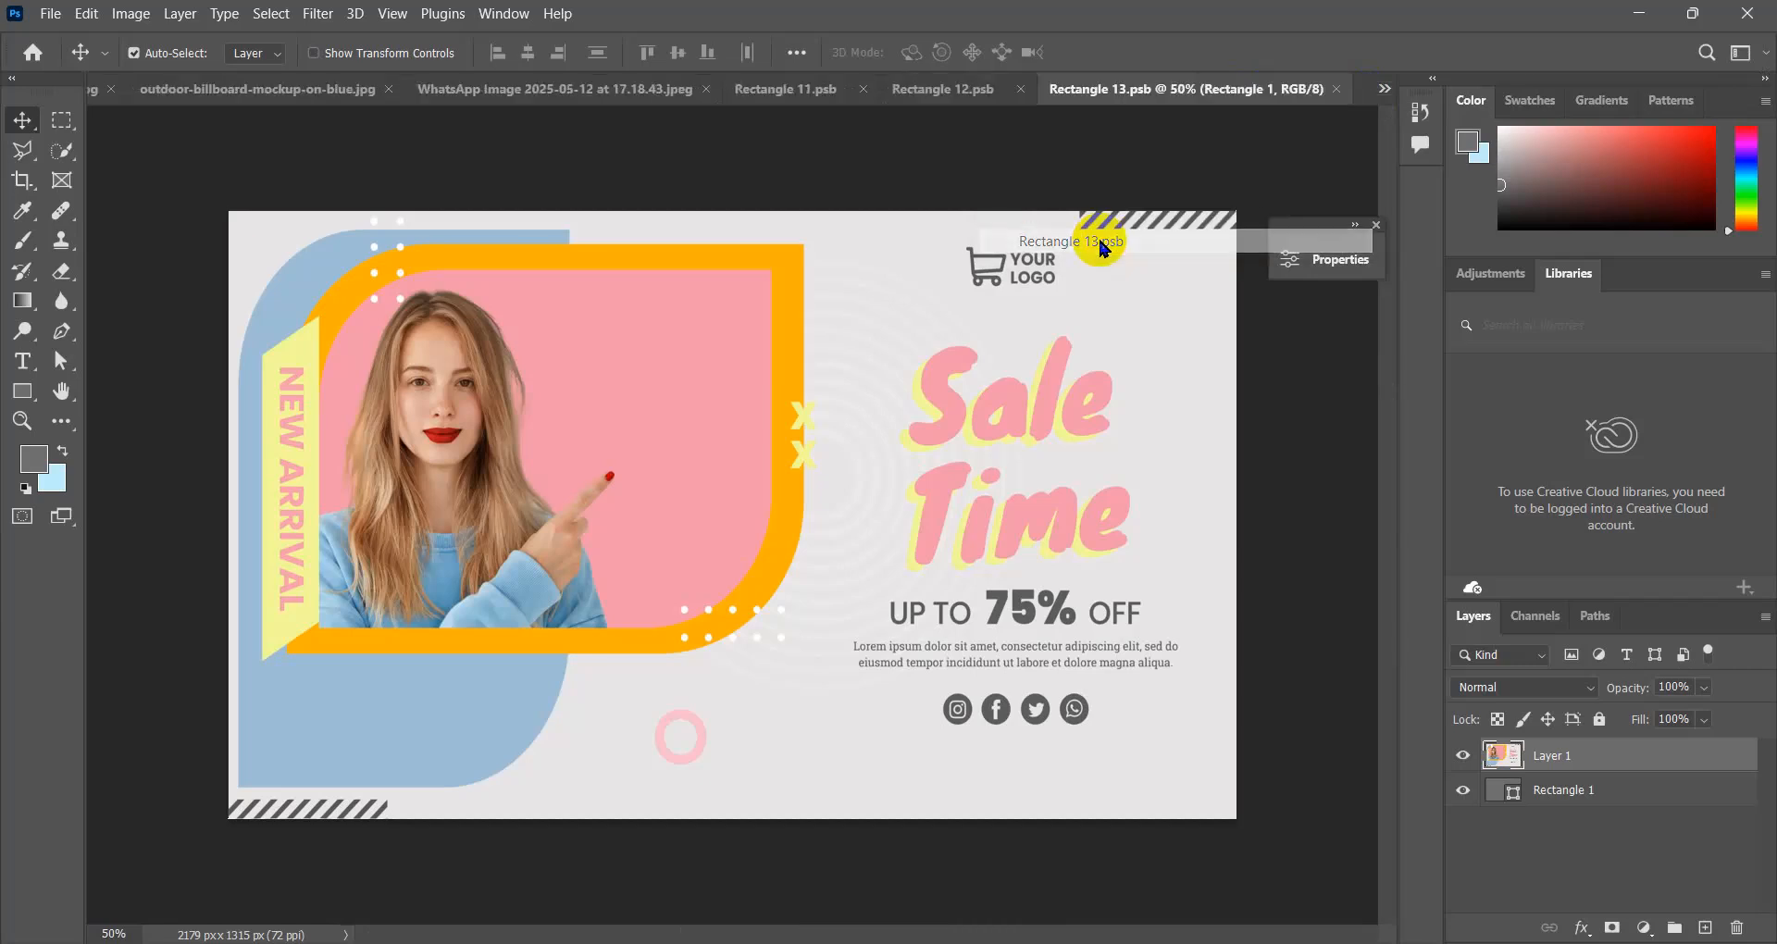
{"action": "key", "text": "ctrl"}
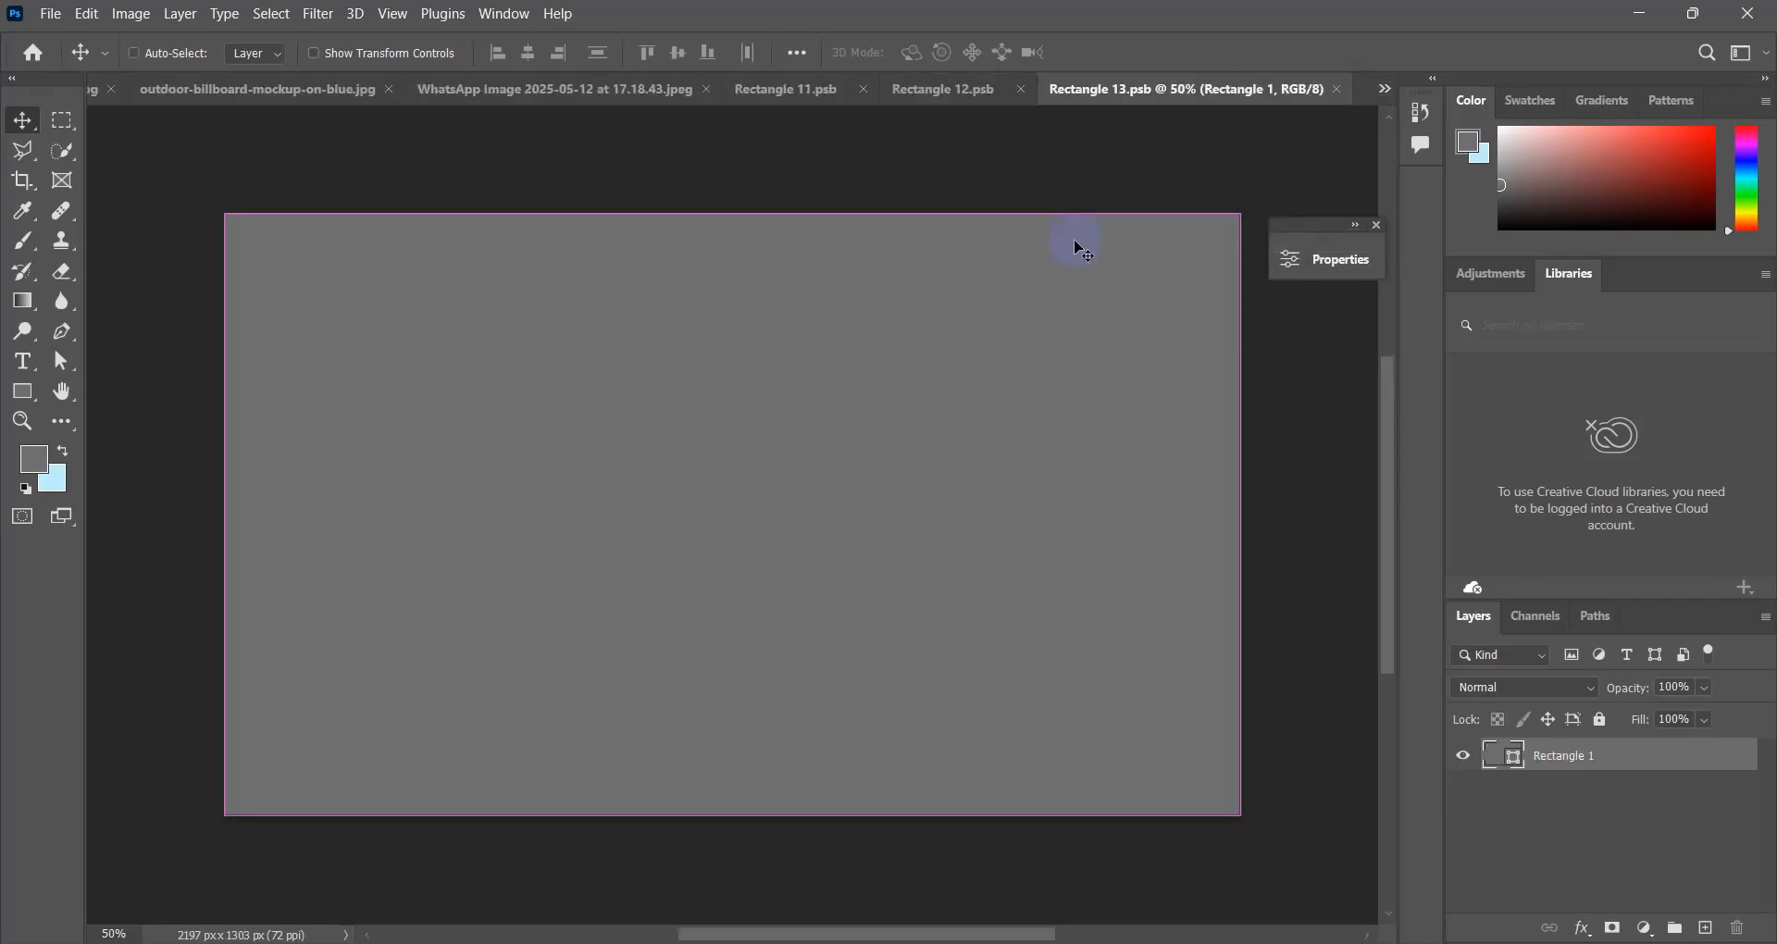
Paste the copied restaurant menu image into Rectangle 13.psb and delete the pasted layer.
{"action": "key", "text": "ctrl+v"}
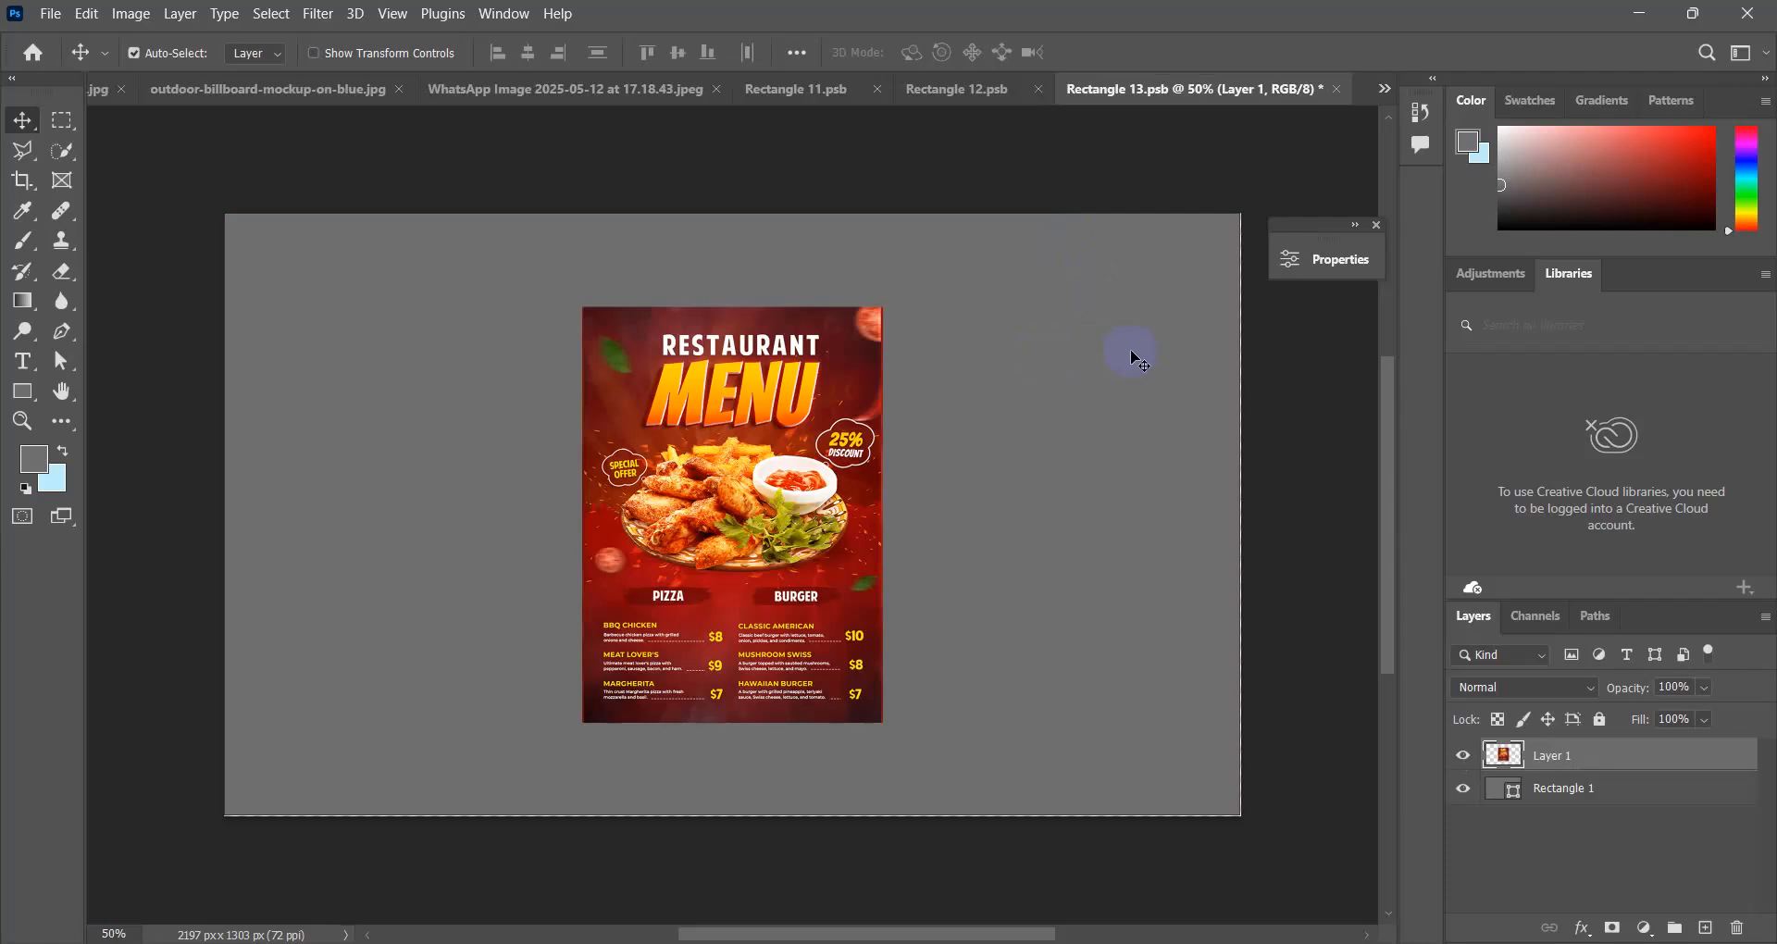
{"action": "key", "text": "Delete"}
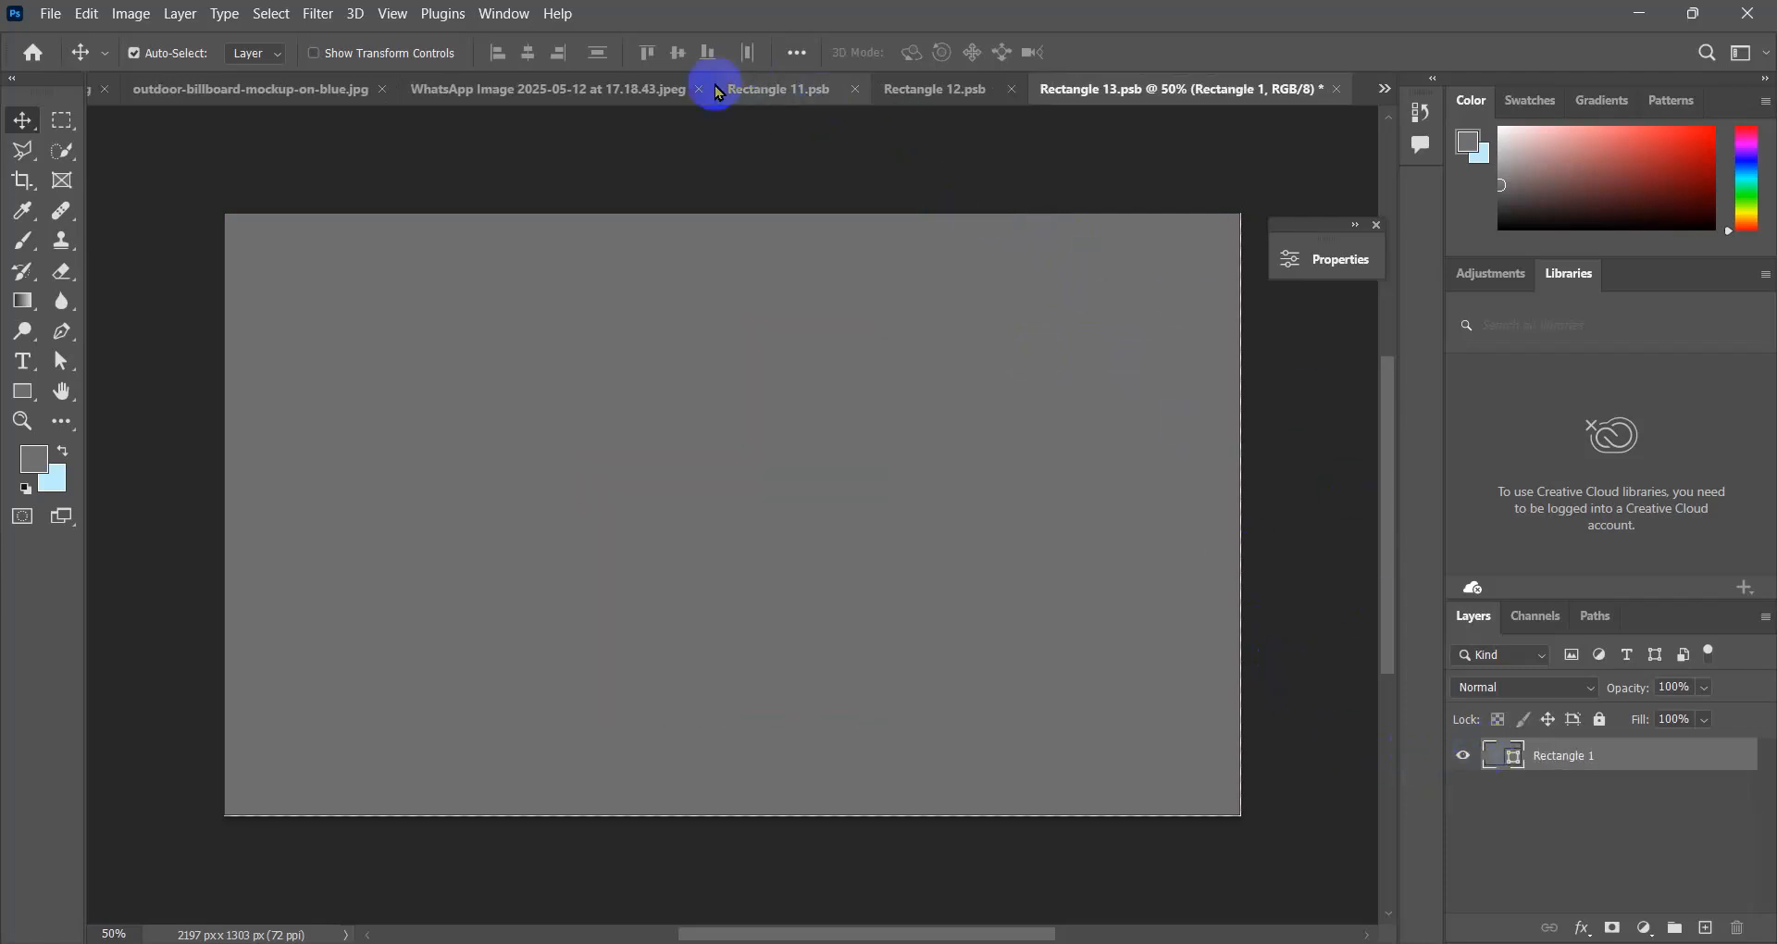
Copy the entire Sale Time poster layer from Rectangle 11.psb and paste it into Rectangle 13.psb.
{"action": "left_click", "coordinate": [802, 88]}
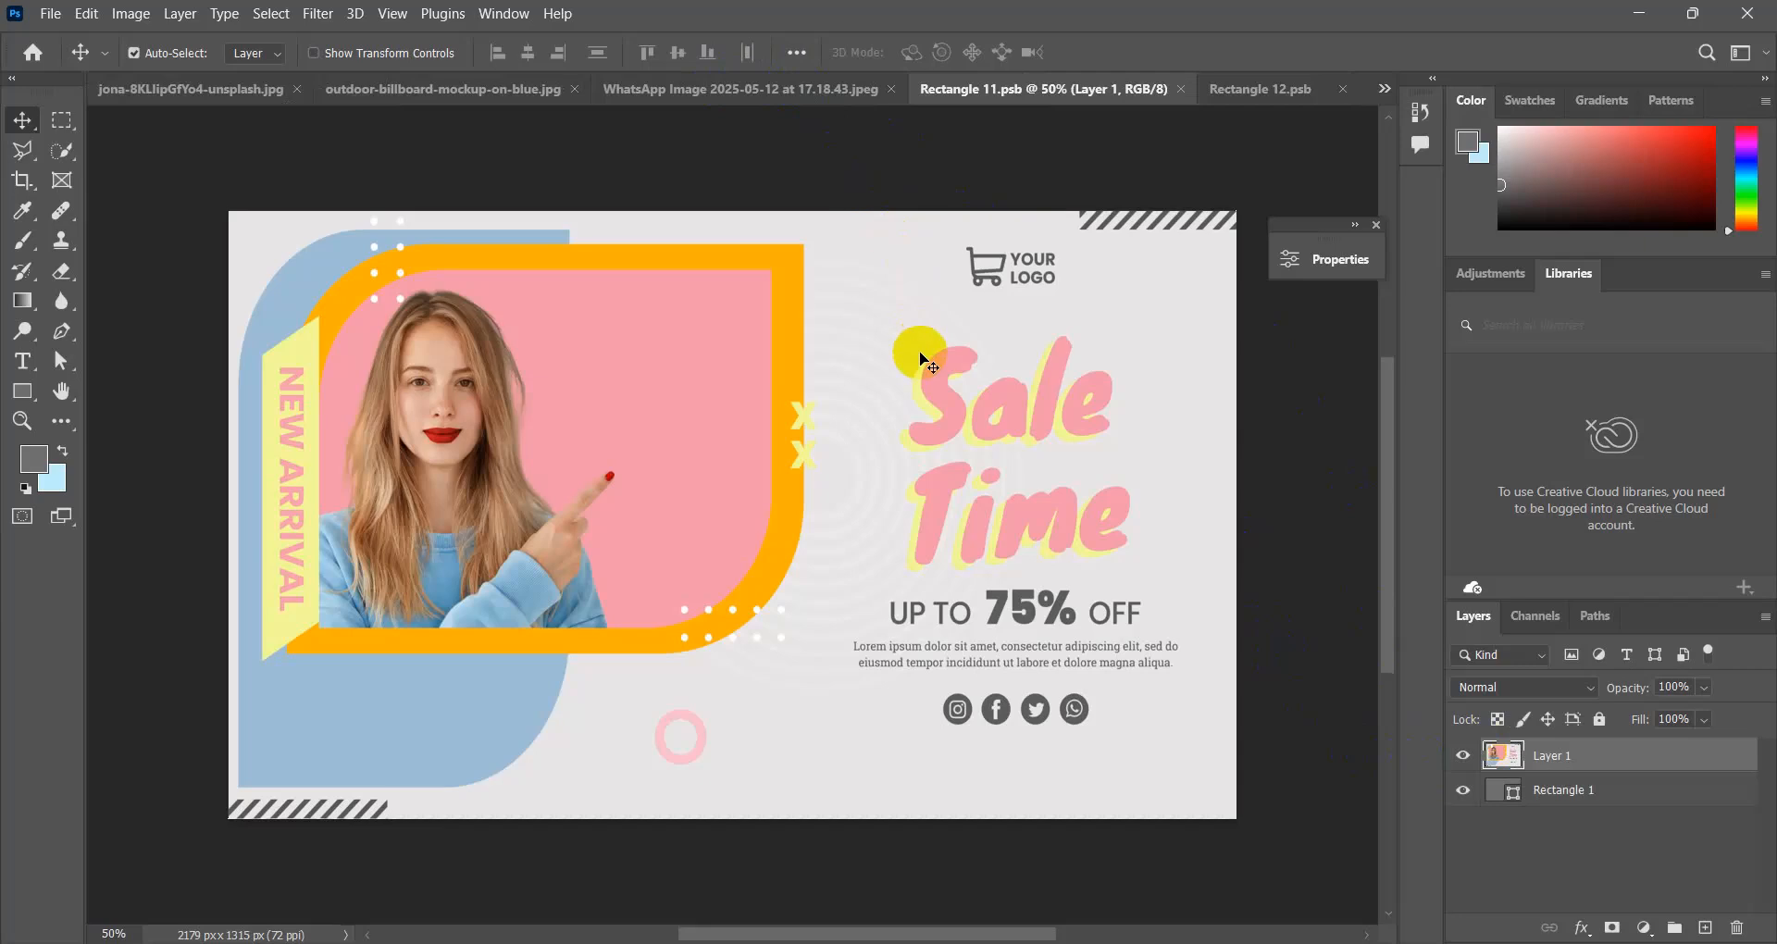
{"action": "key", "text": "ctrl+a"}
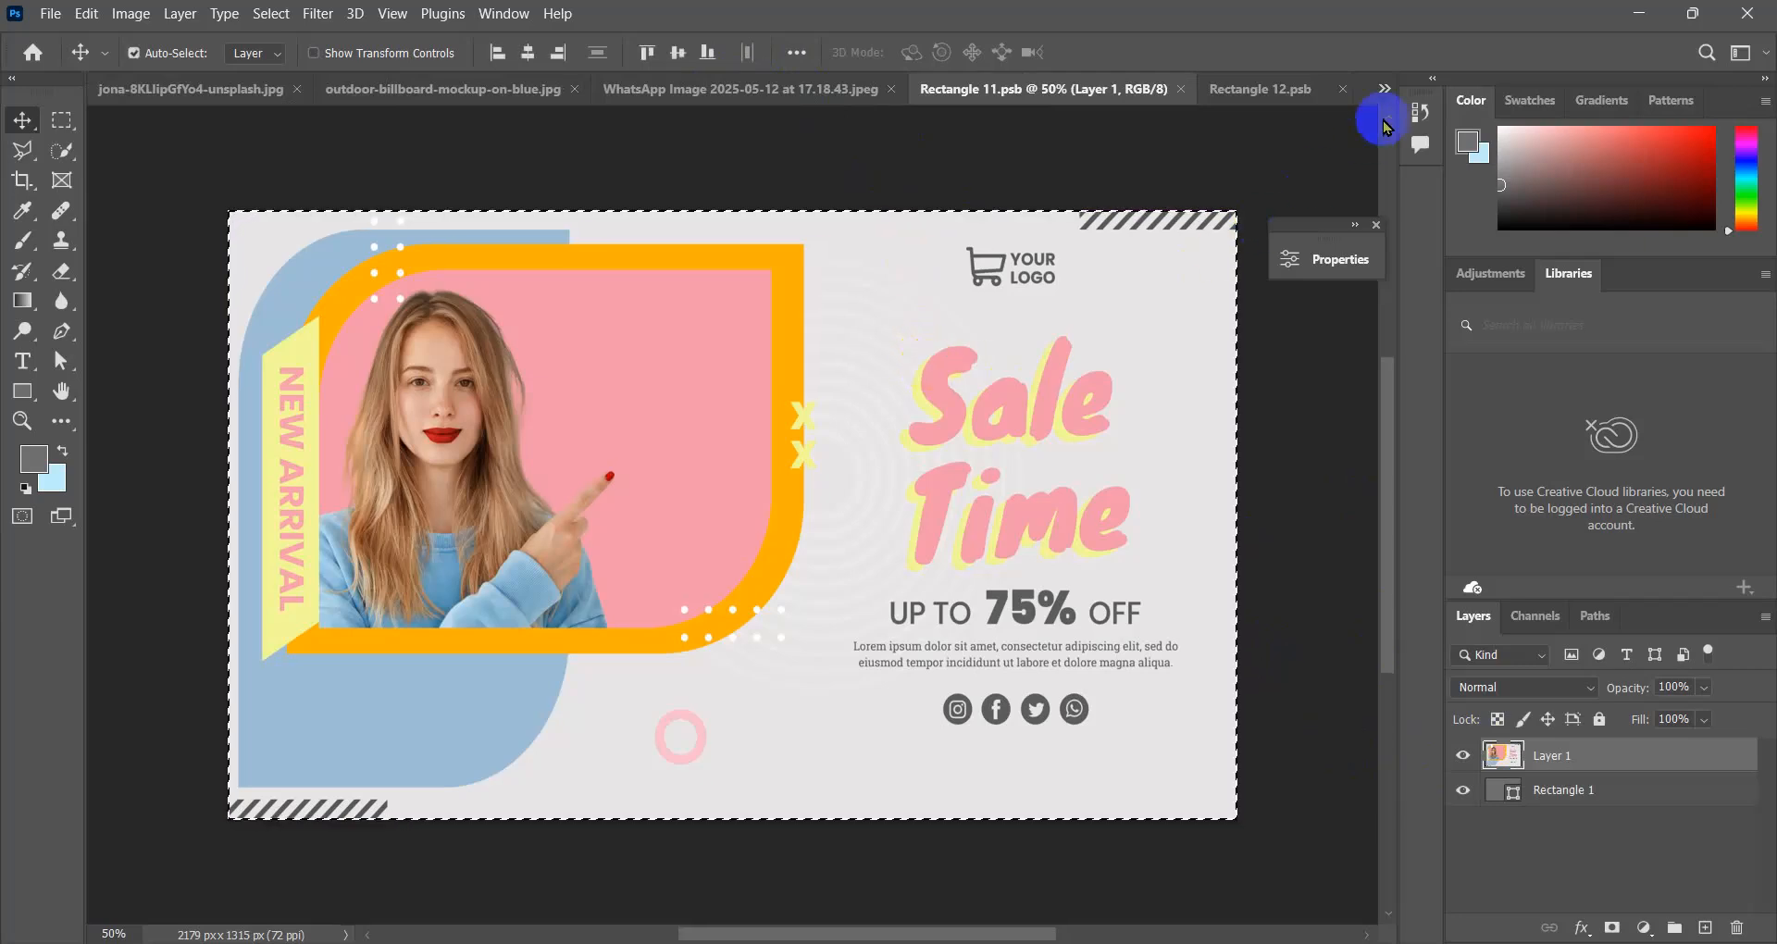
{"action": "left_click", "coordinate": [1384, 88]}
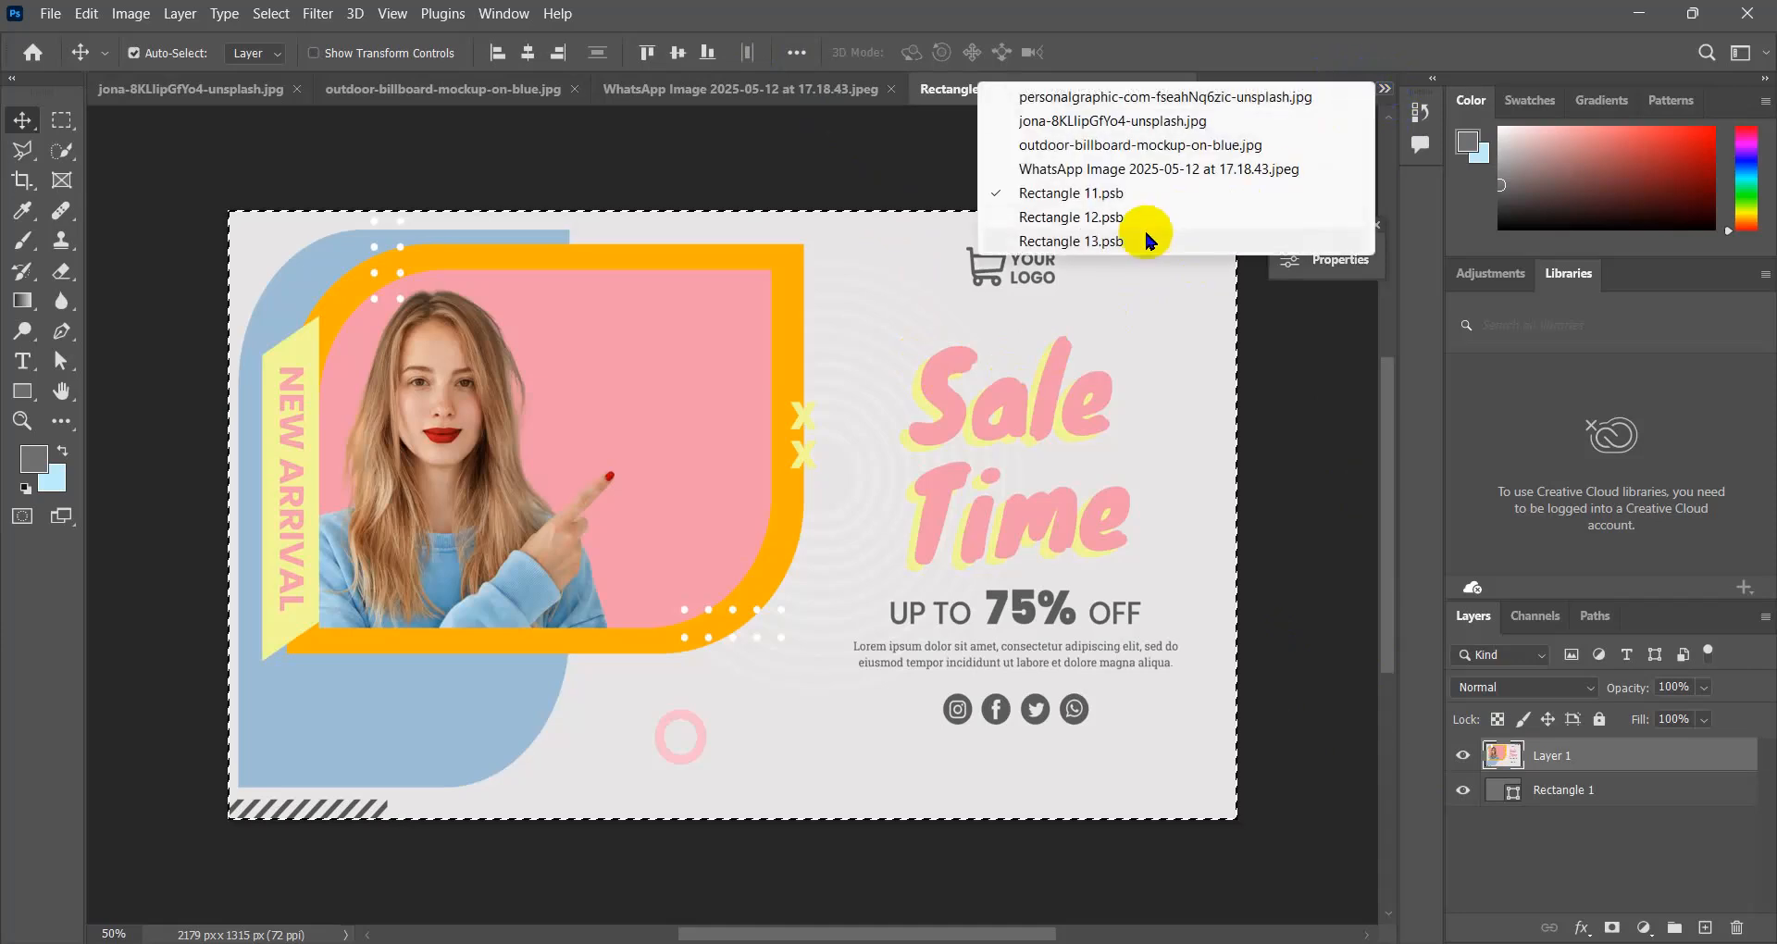
{"action": "left_click", "coordinate": [1126, 243]}
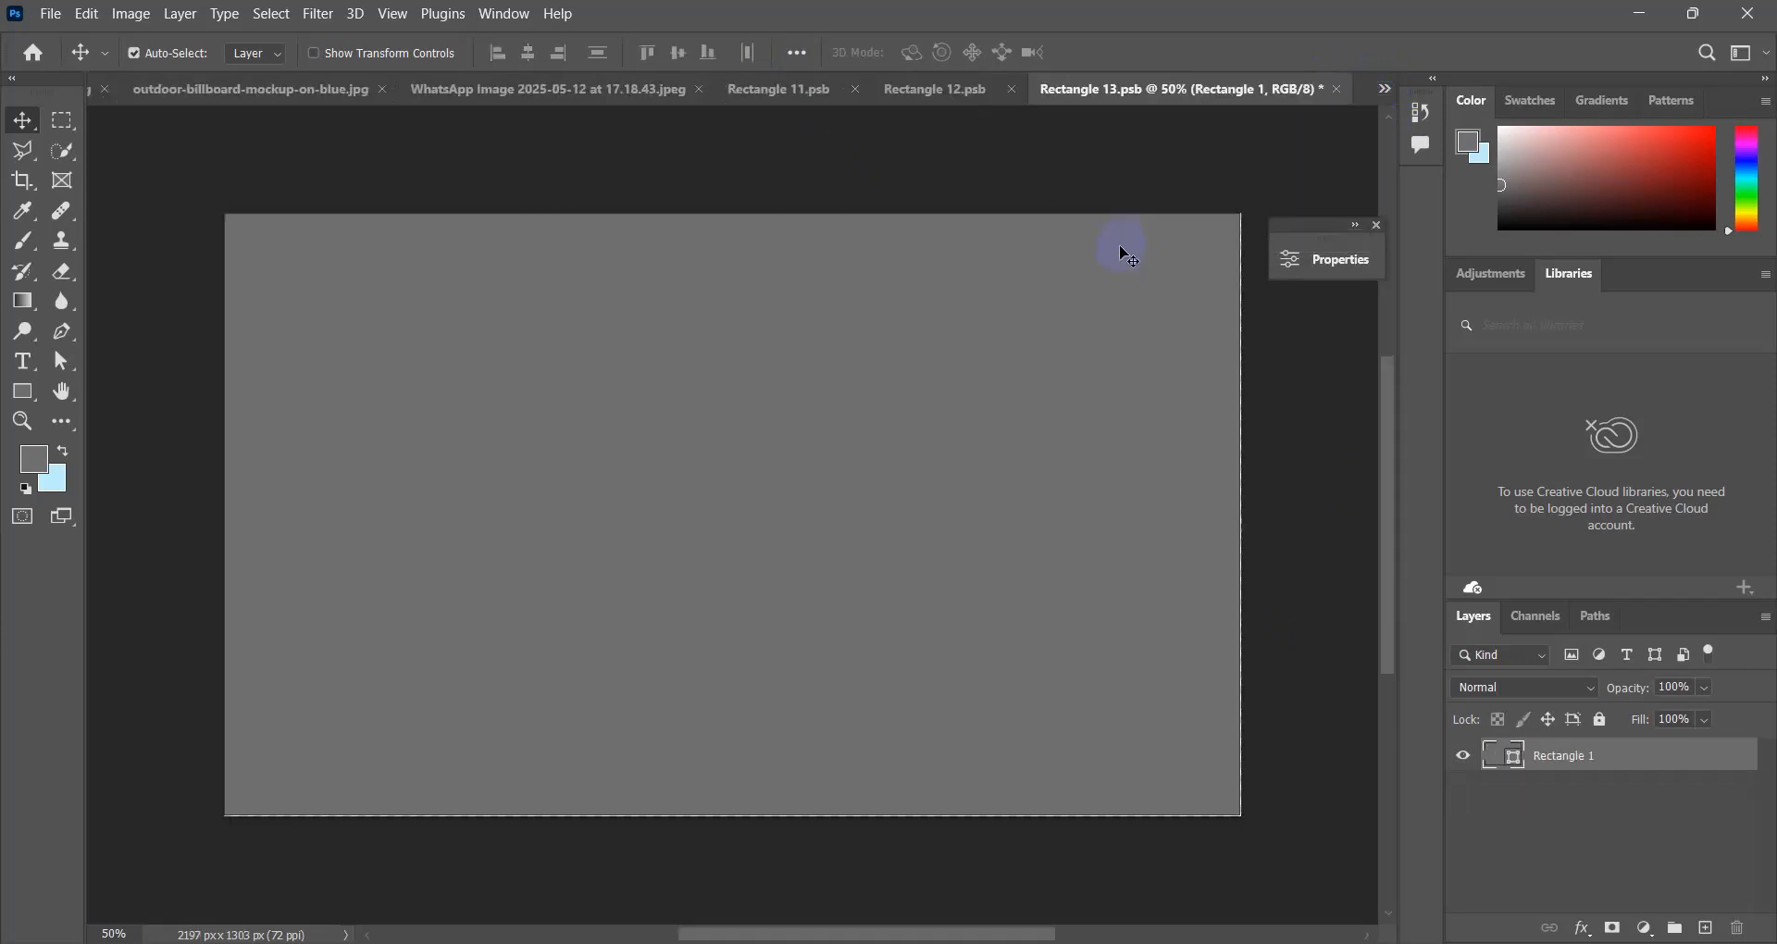
{"action": "key", "text": "ctrl+v"}
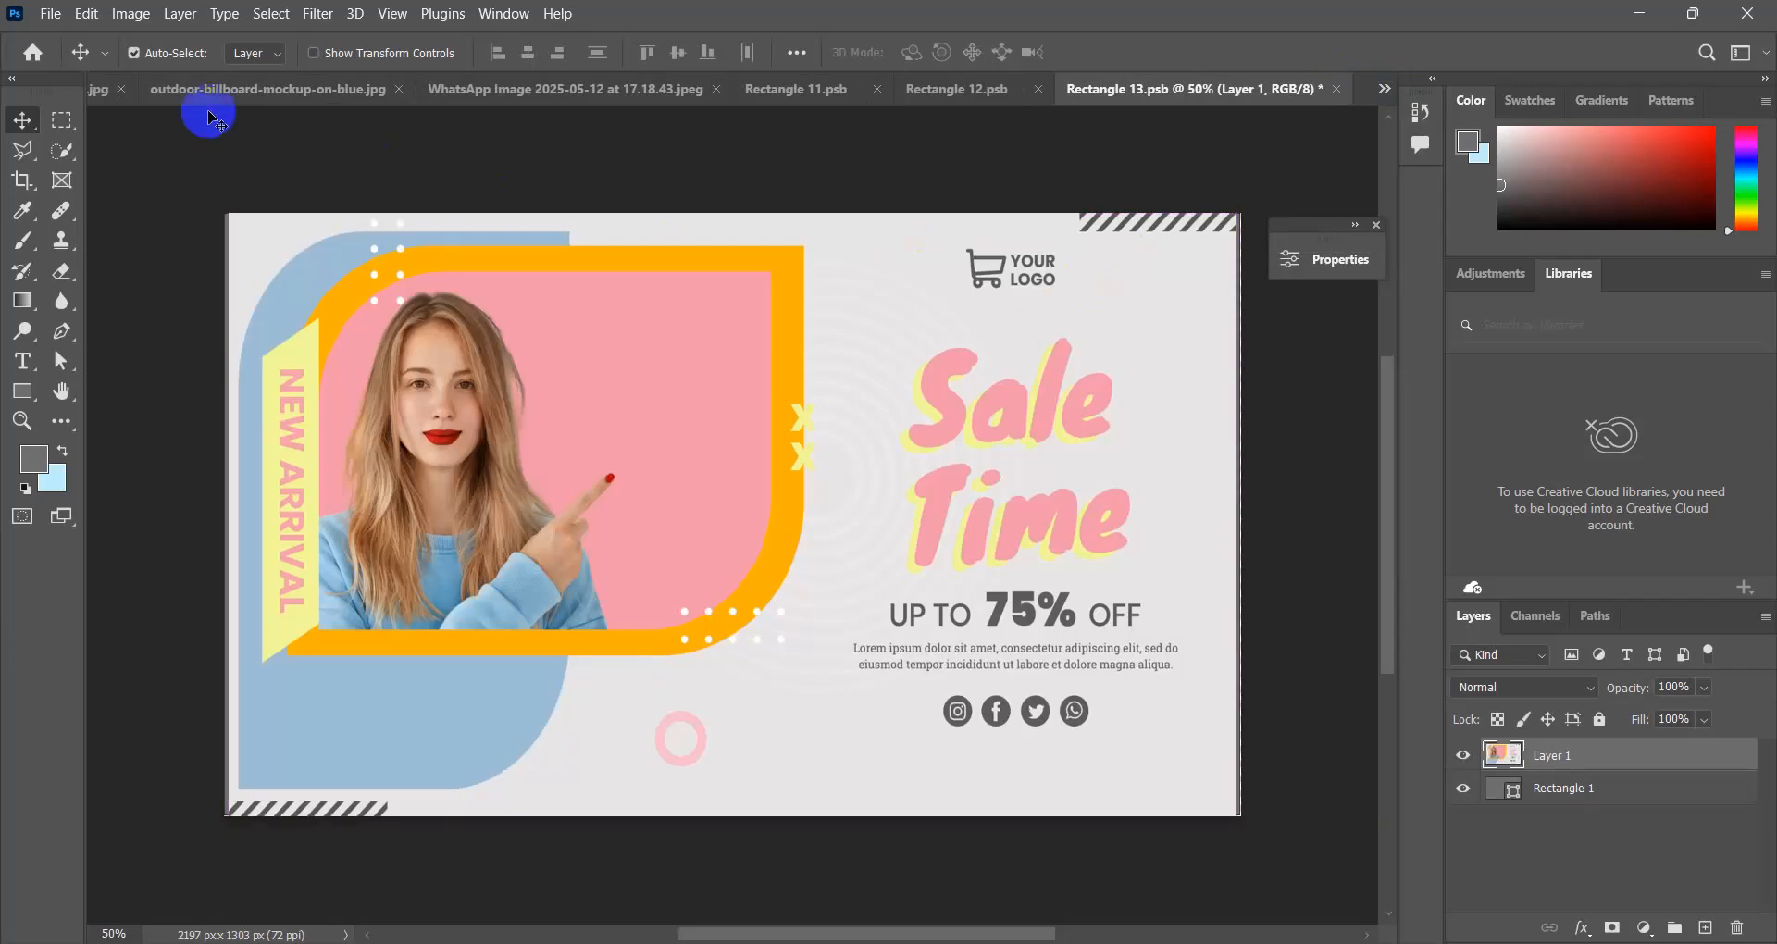
Save the changes to the Rectangle 13.psb smart object document and close it.
{"action": "left_click", "coordinate": [54, 16]}
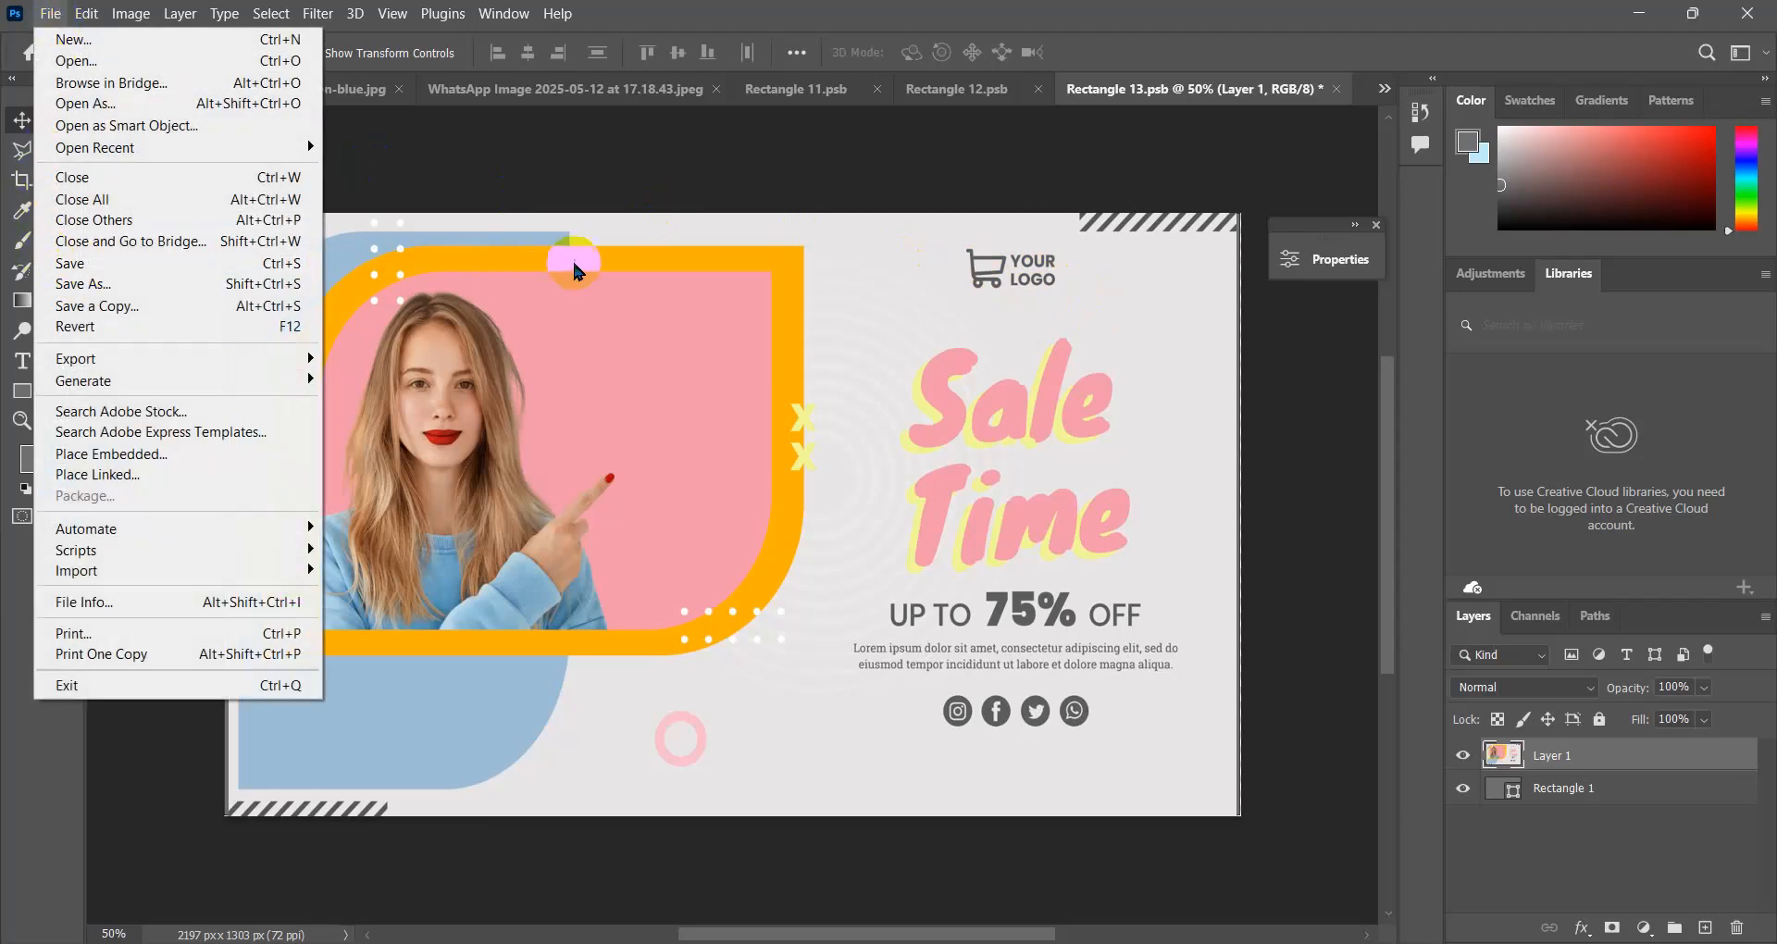
{"action": "left_click", "coordinate": [608, 188]}
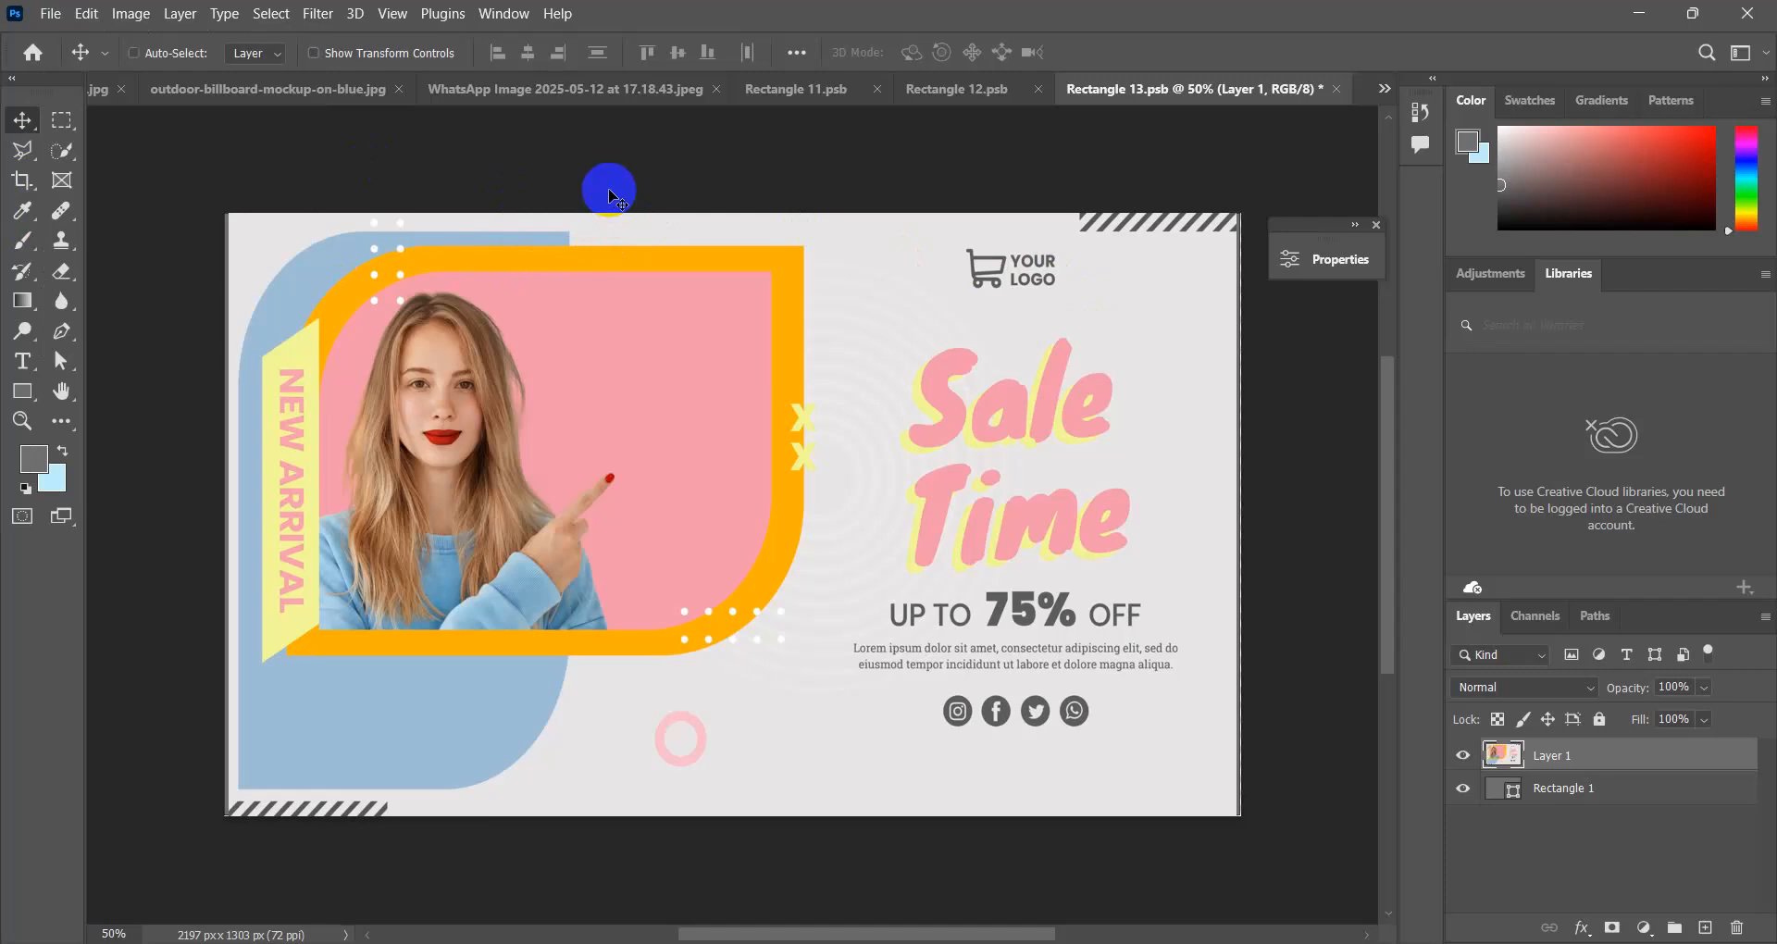
{"action": "key", "text": "ctrl+s"}
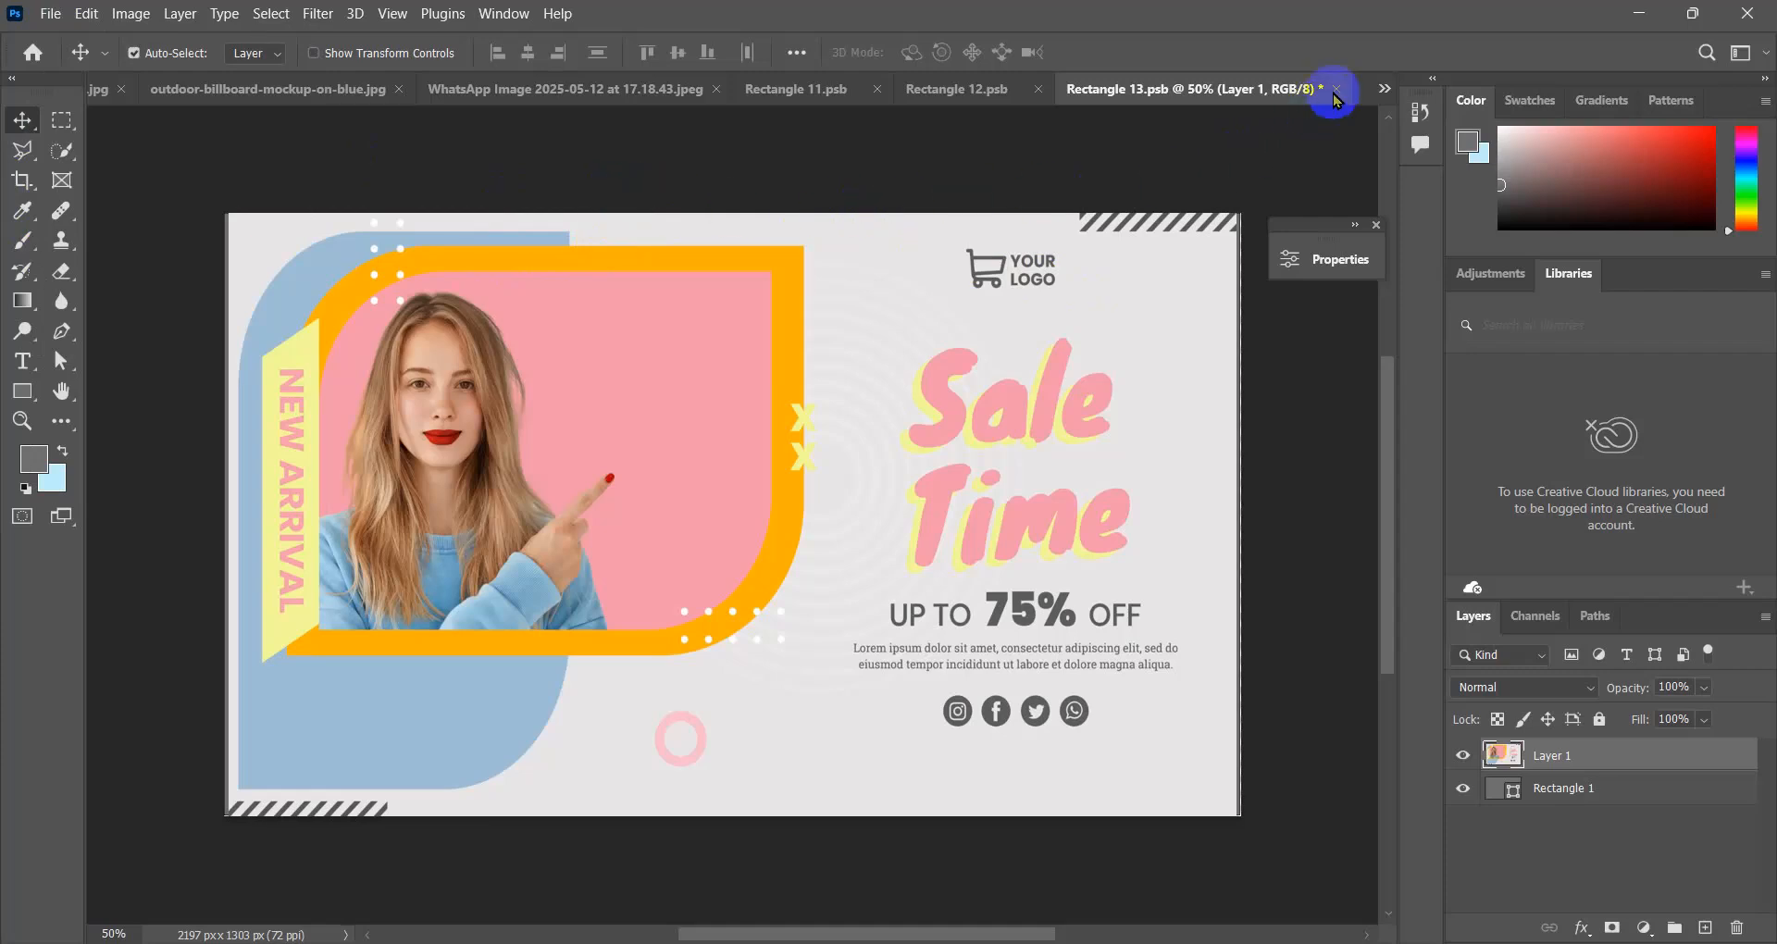
{"action": "left_click", "coordinate": [1335, 90]}
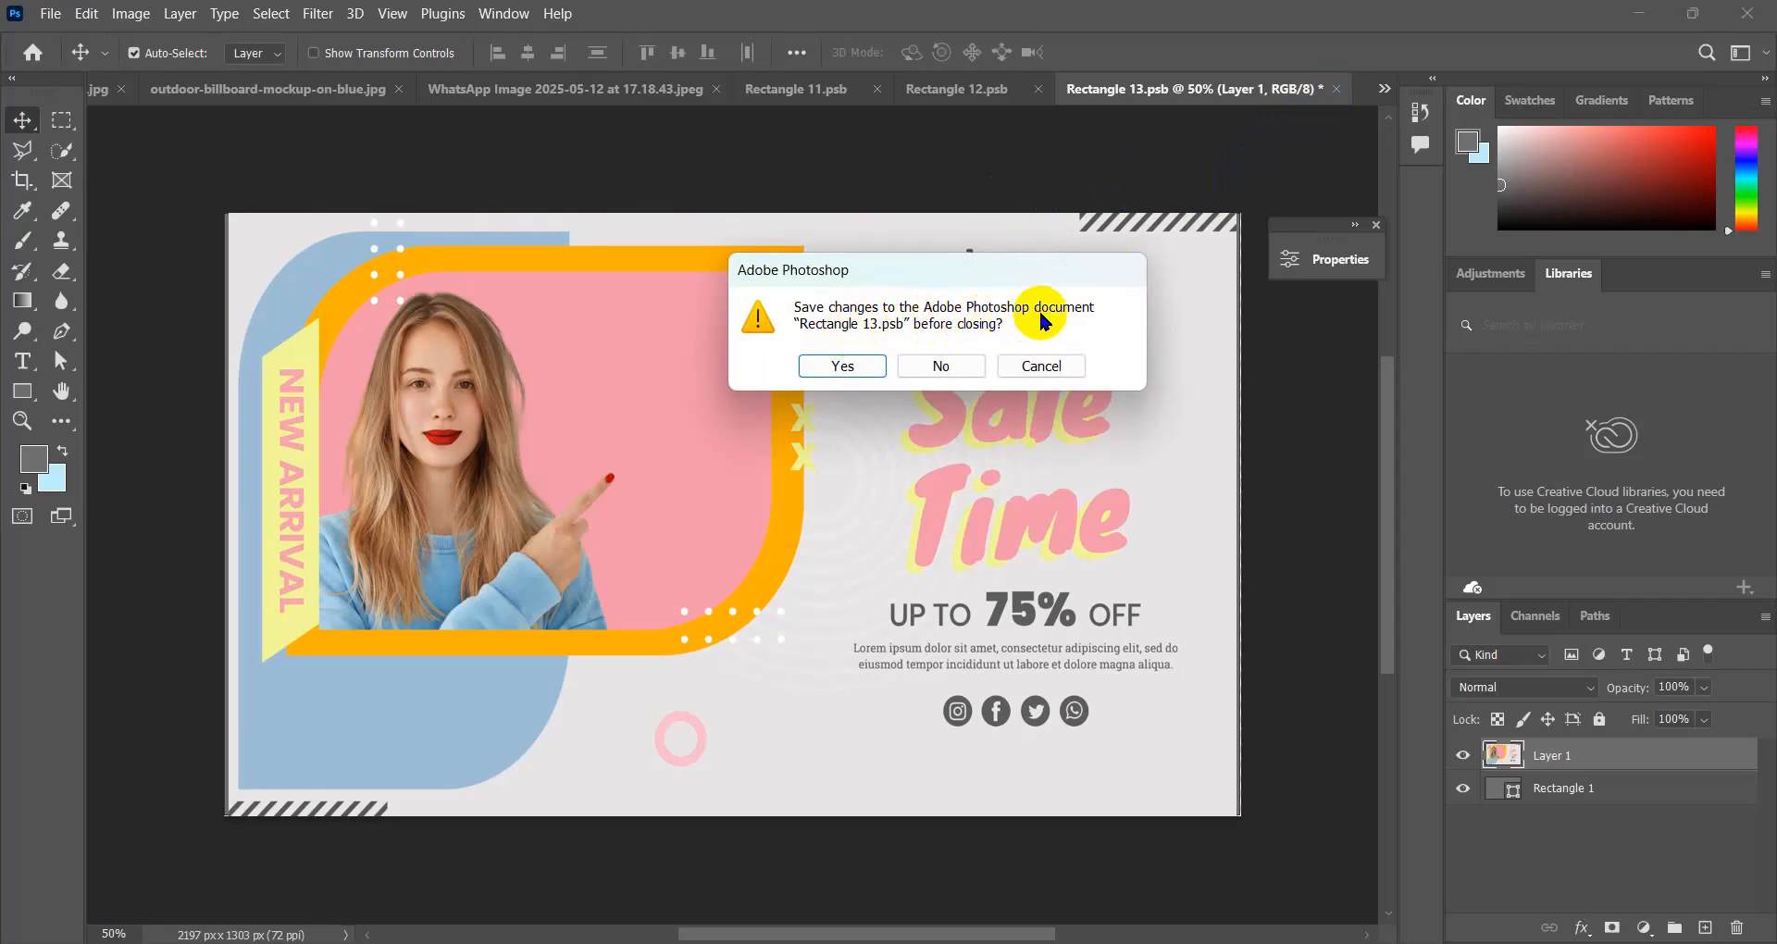
{"action": "left_click", "coordinate": [844, 367]}
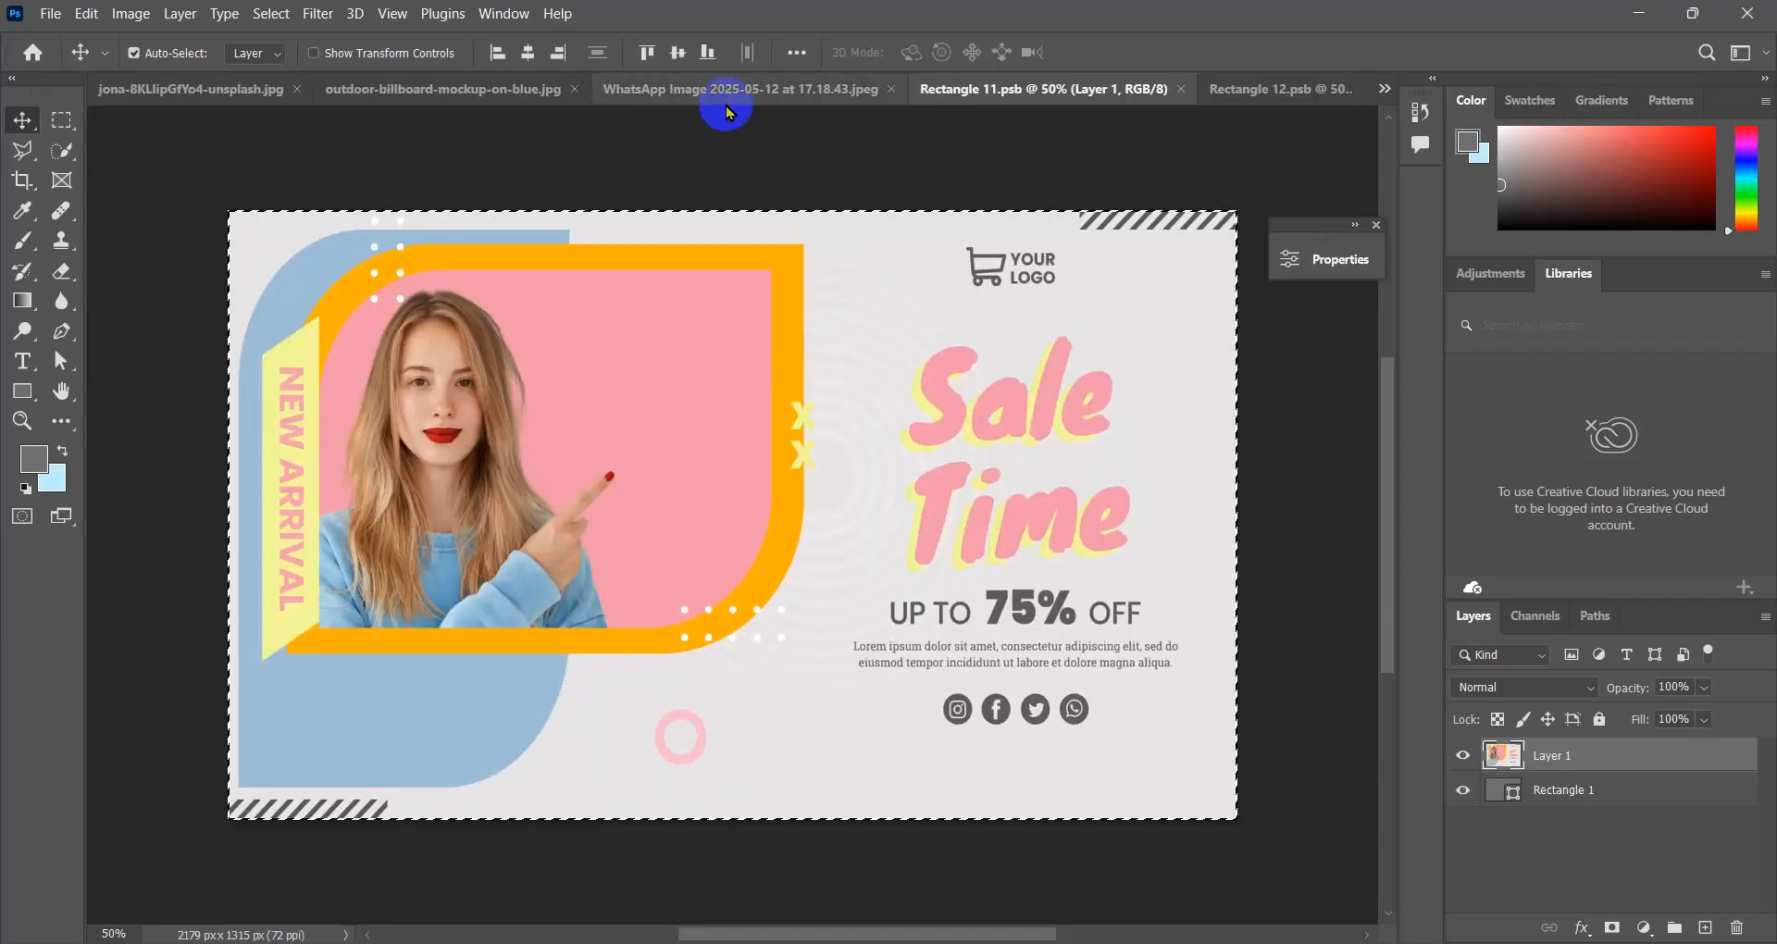
In the drive-in screen photo, jona-8KLIipGfYo4-unsplash.jpg, set the Rectangle 1 layer's blend mode to Multiply.
{"action": "left_click", "coordinate": [726, 88]}
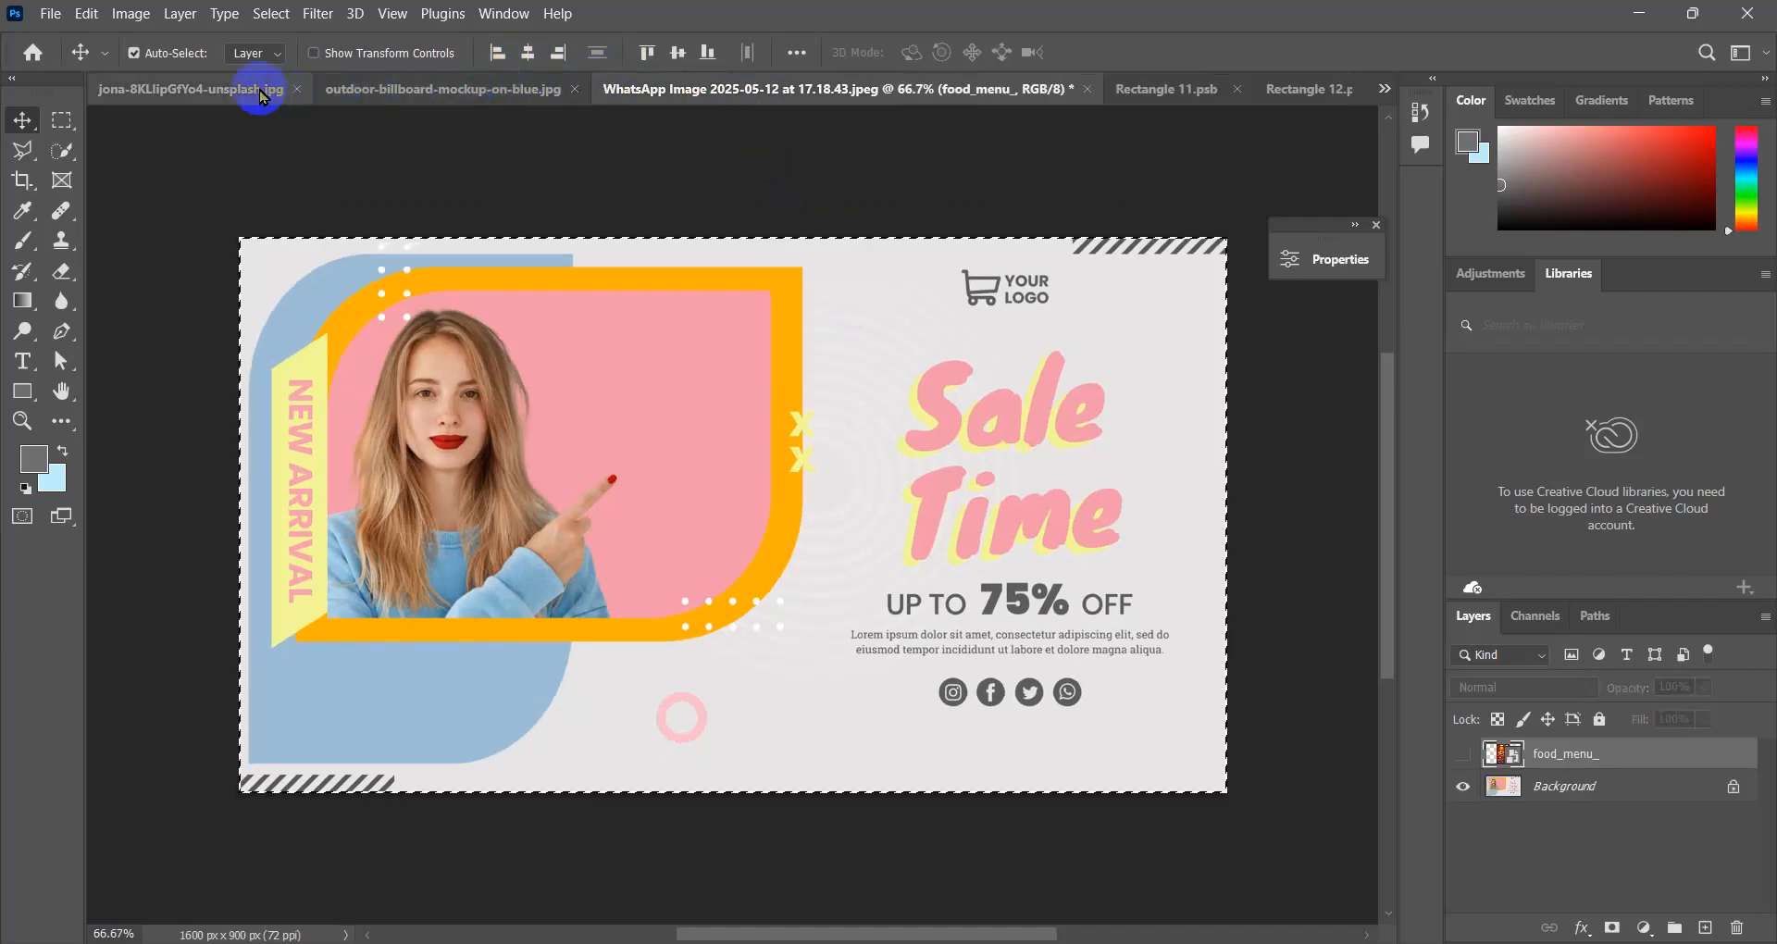
{"action": "left_click", "coordinate": [253, 93]}
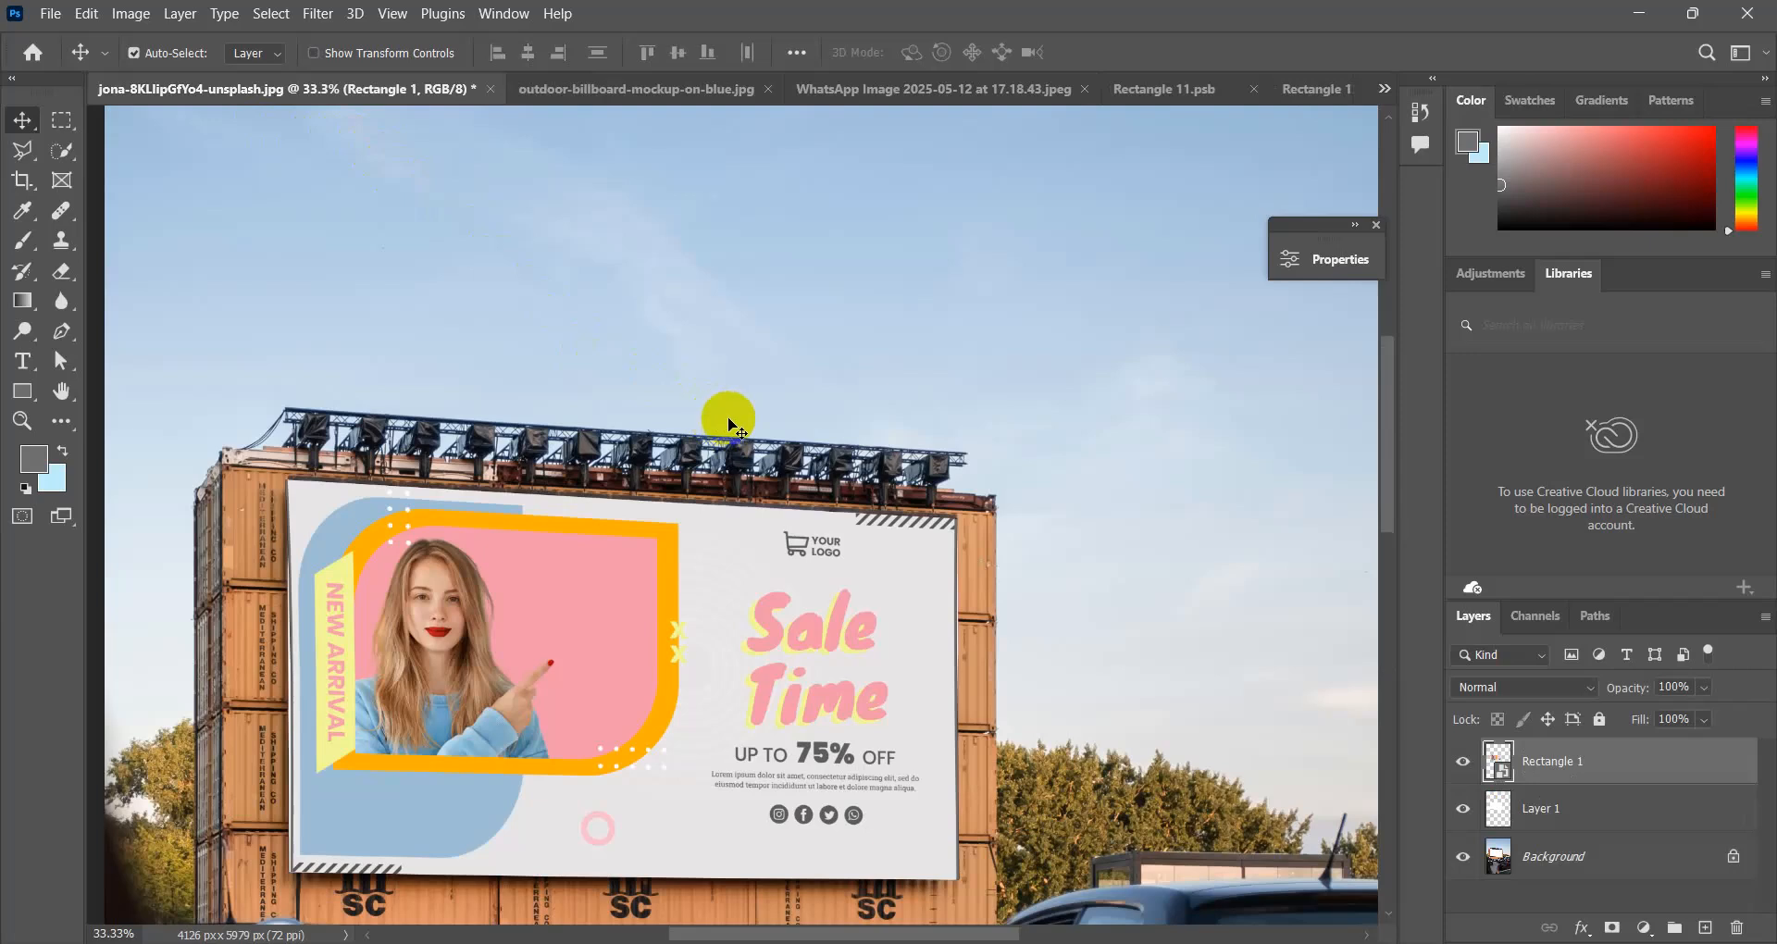
{"action": "scroll", "coordinate": [810, 451], "scroll_direction": "down", "scroll_amount": 2}
{"action": "scroll", "coordinate": [811, 451], "scroll_direction": "down", "scroll_amount": 1}
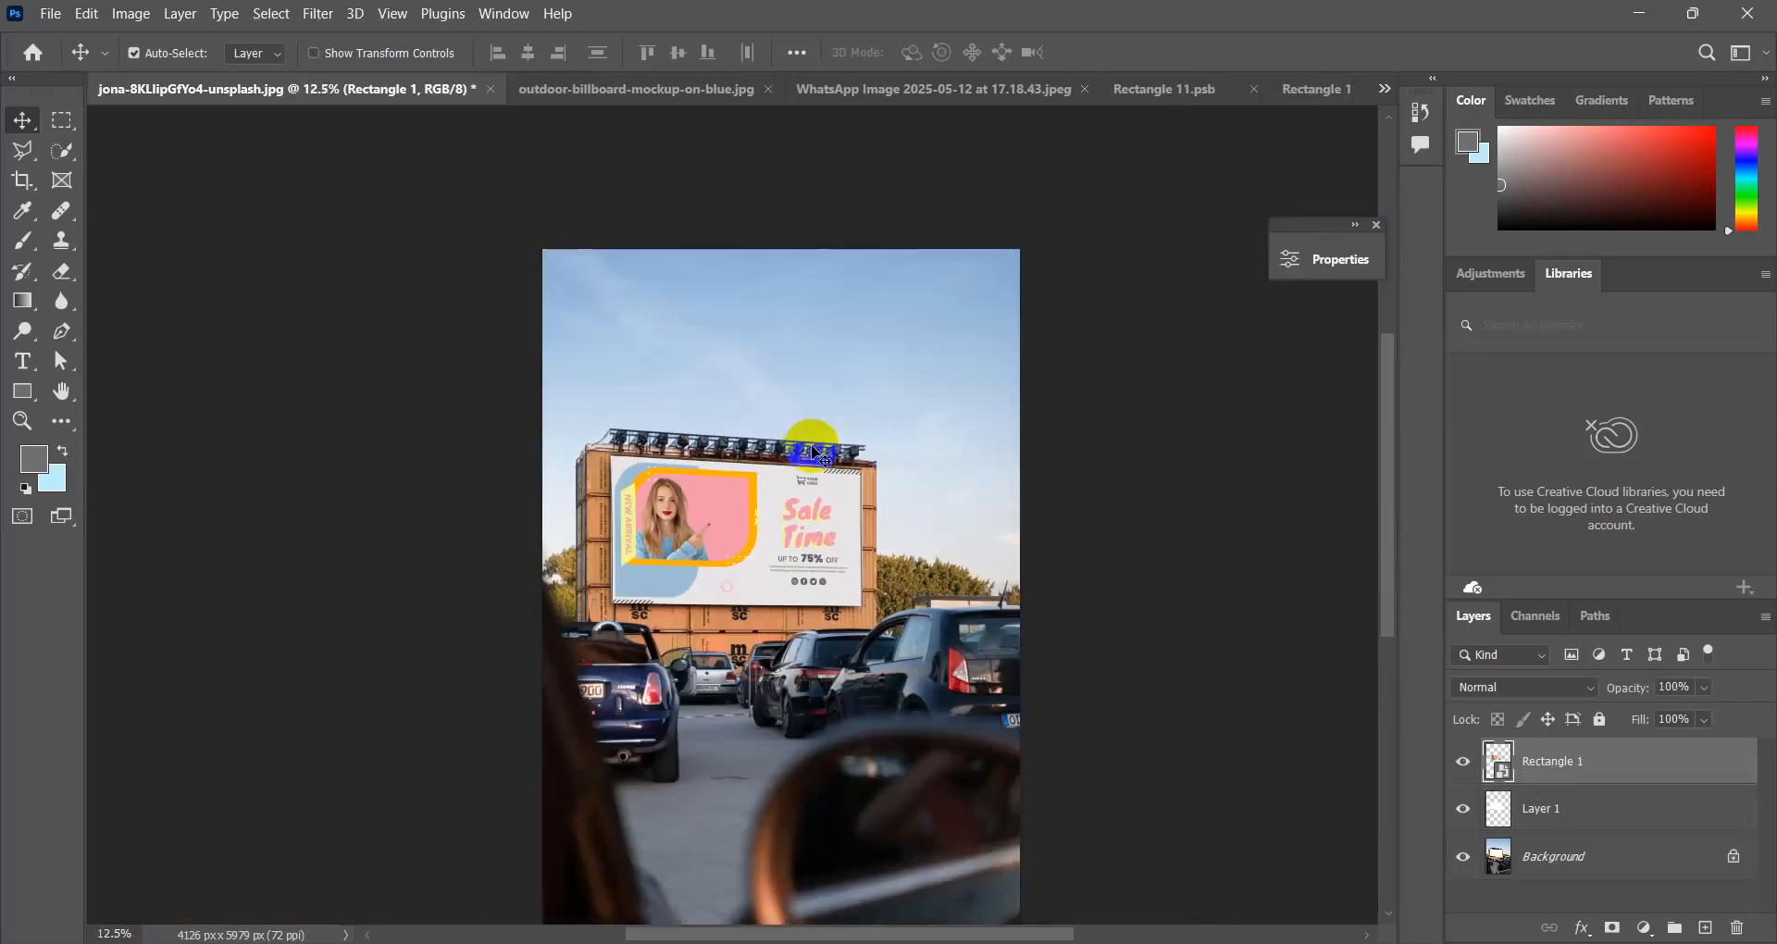
{"action": "left_click", "coordinate": [1592, 690]}
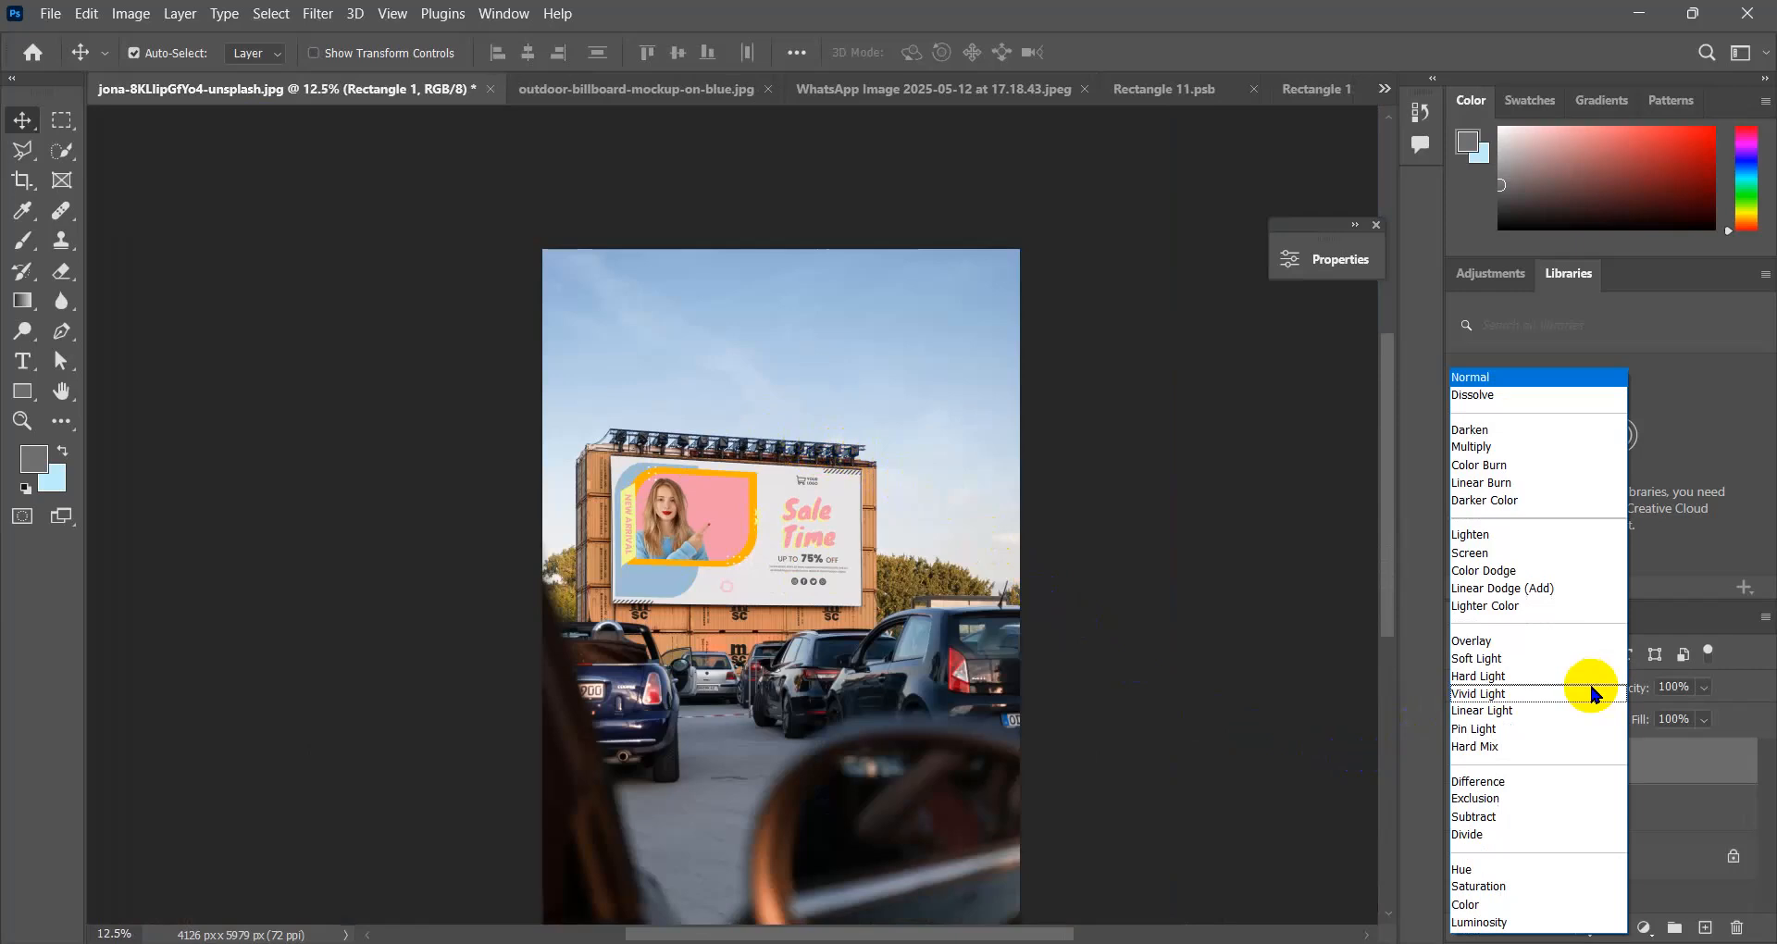
{"action": "left_click", "coordinate": [1498, 448]}
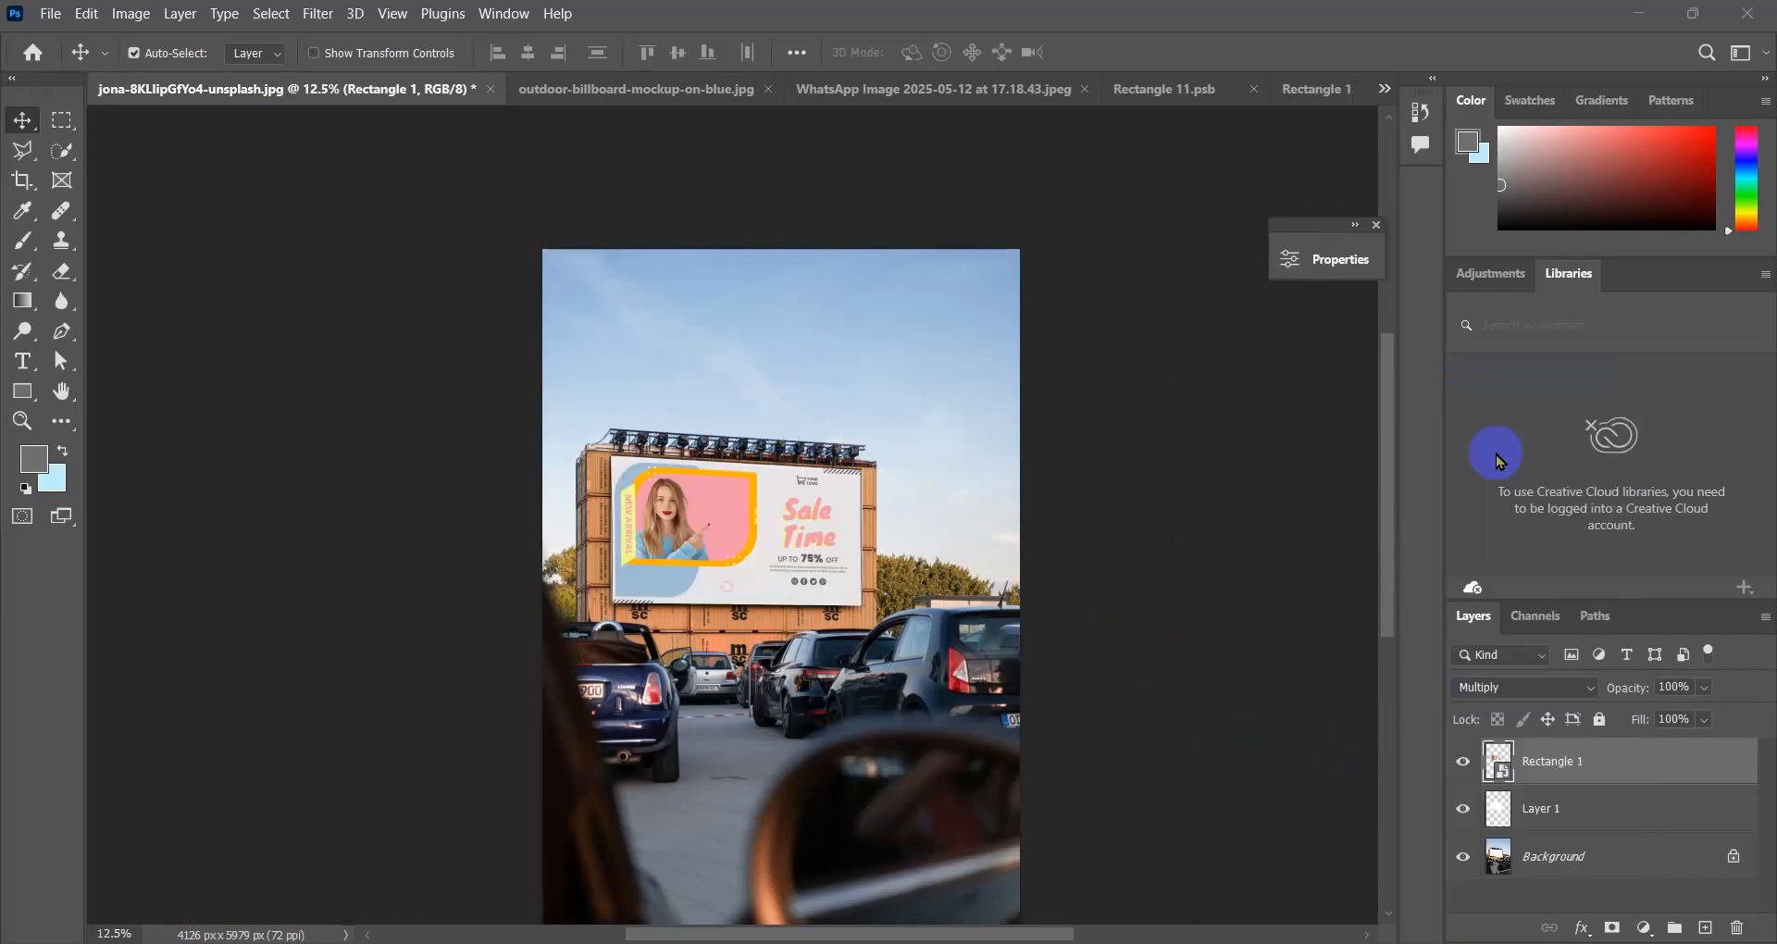